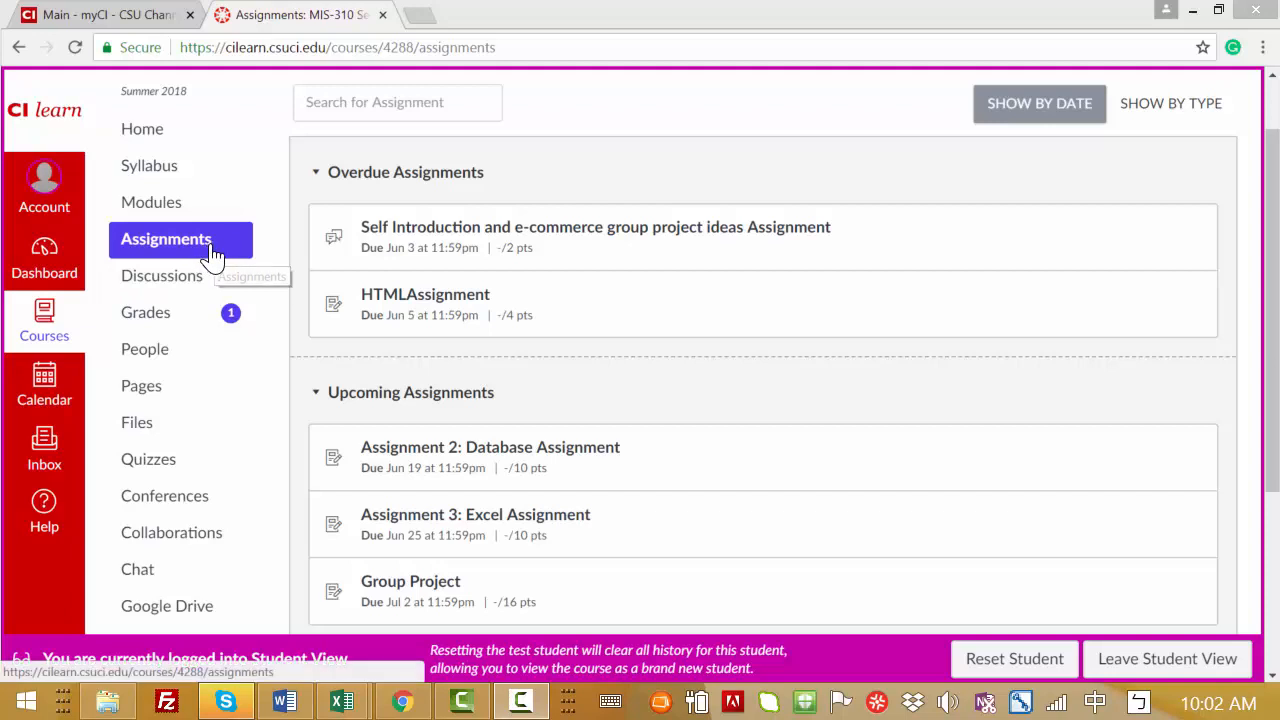
# Open Assignment 3: Excel Assignment from the course's upcoming assignments.
pyautogui.click(540, 522)
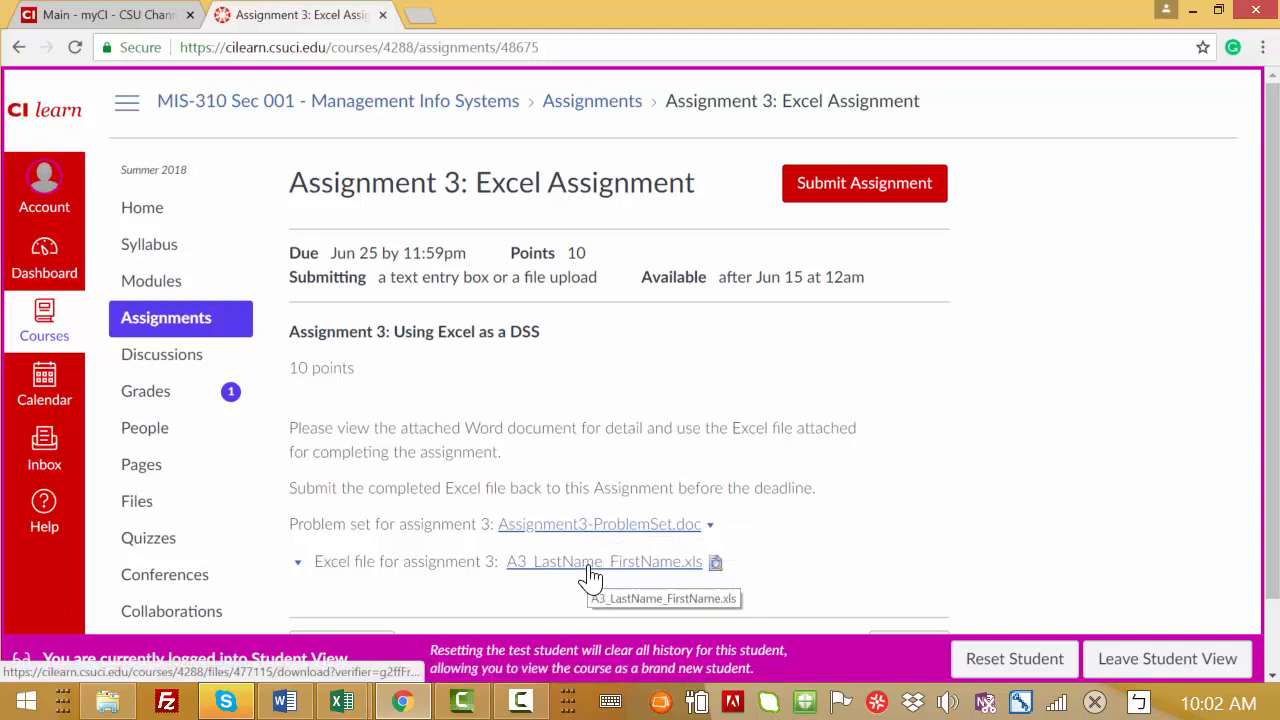
pyautogui.rightClick(662, 566)
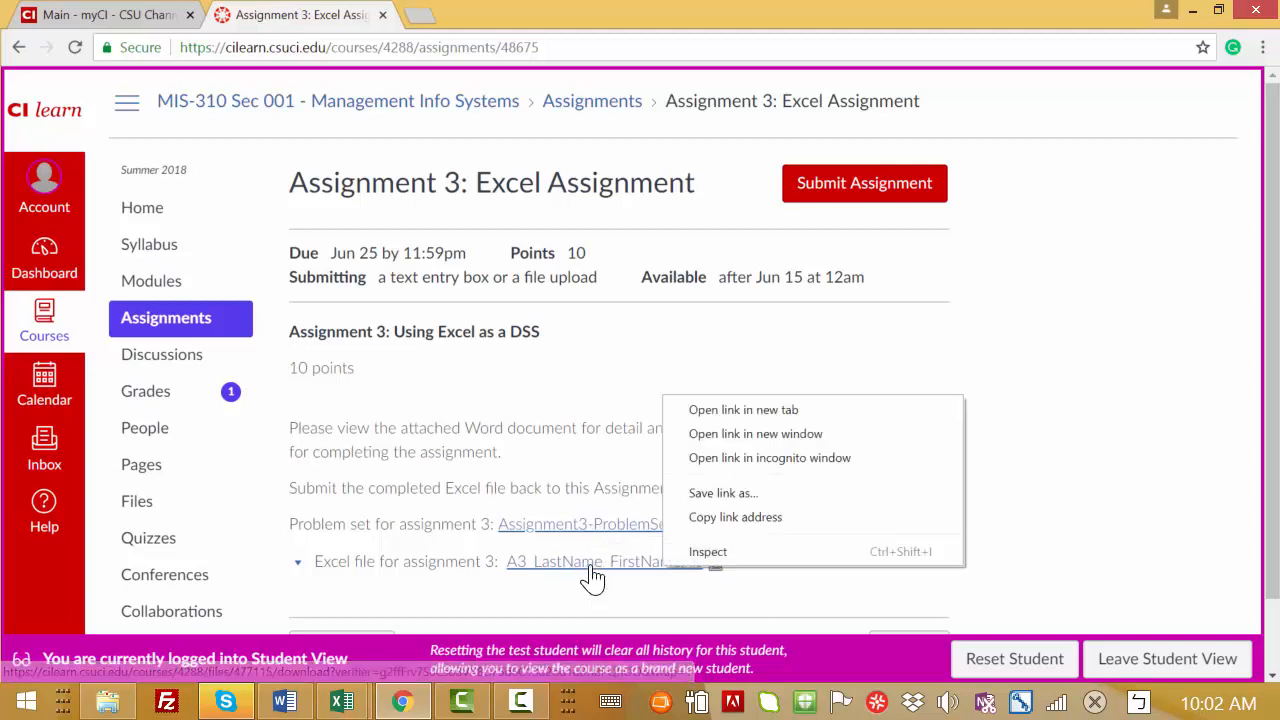
pyautogui.press('Up')
pyautogui.press('Up')
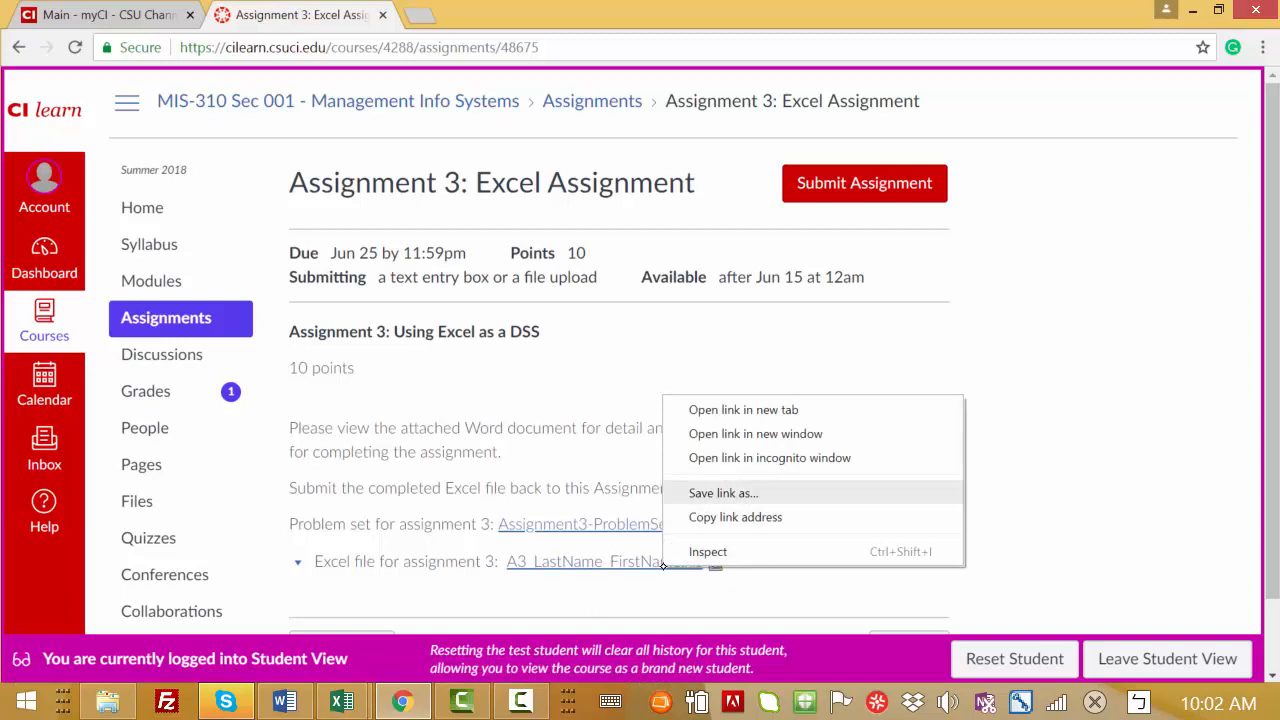
pyautogui.press('Return')
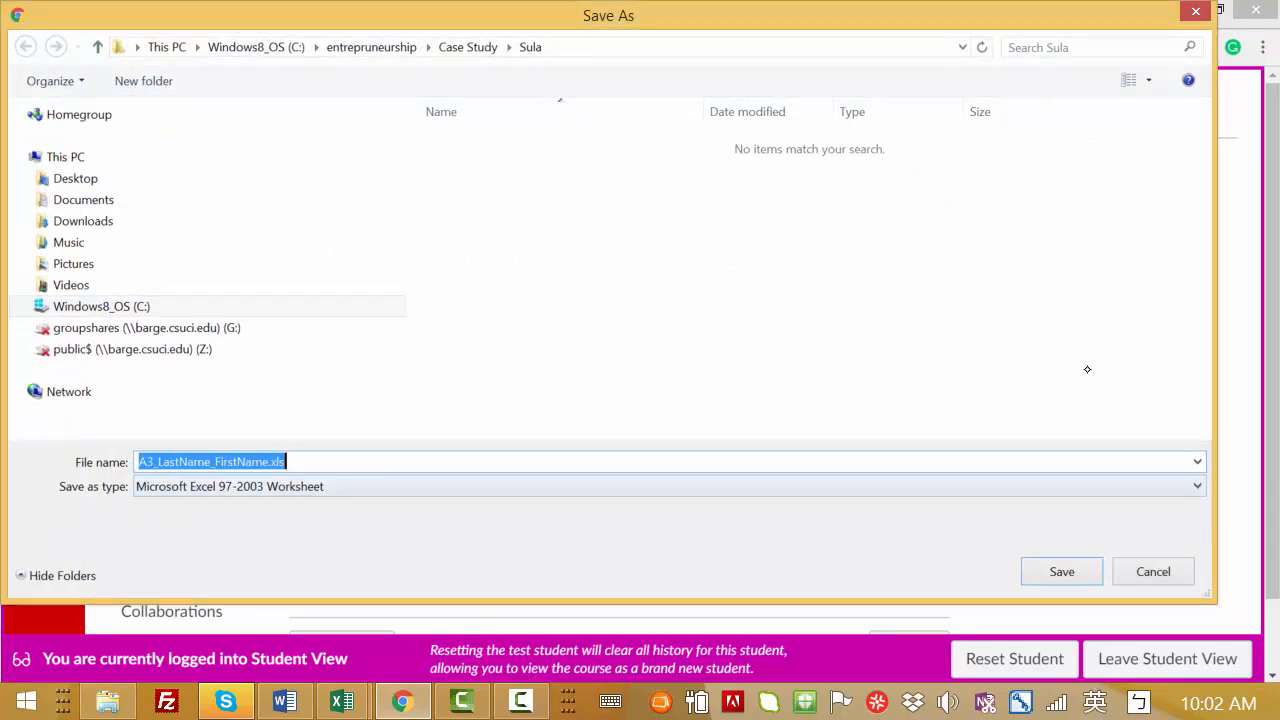
pyautogui.click(1166, 572)
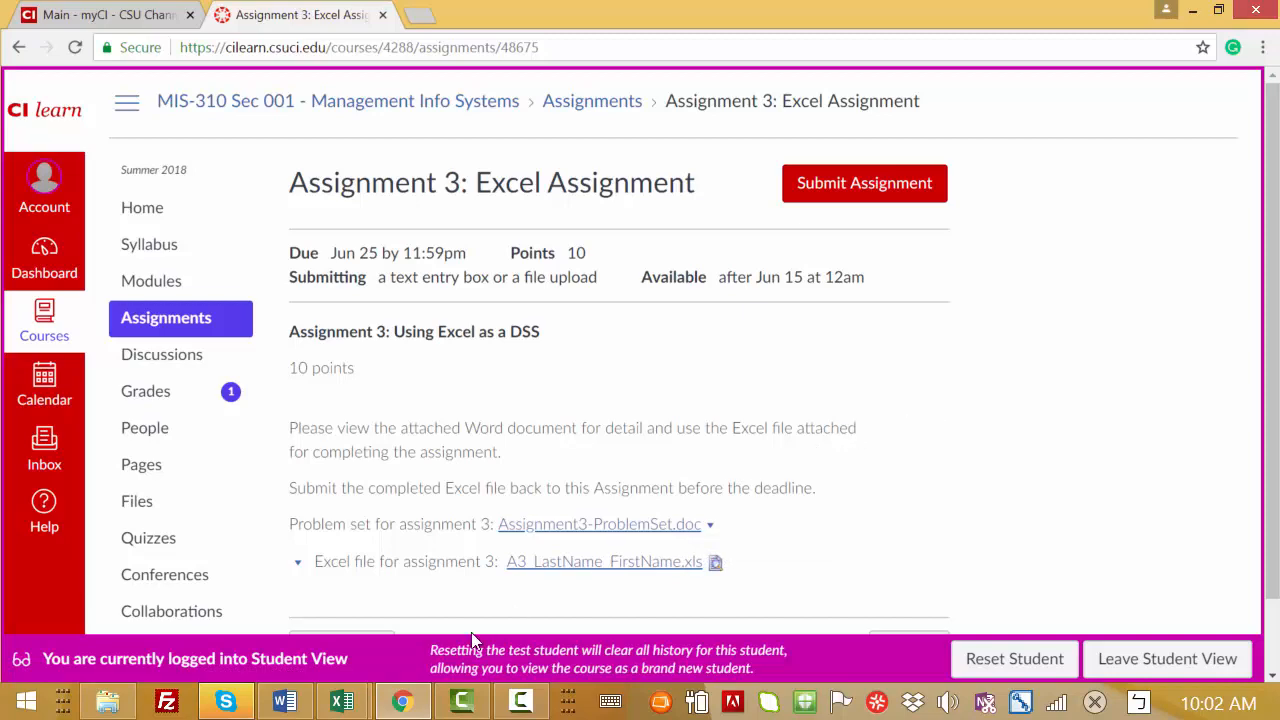
# Switch to the Assignment3-ProblemSet document in Word and read its instructions from the beginning through the name, section and email table.
pyautogui.click(284, 705)
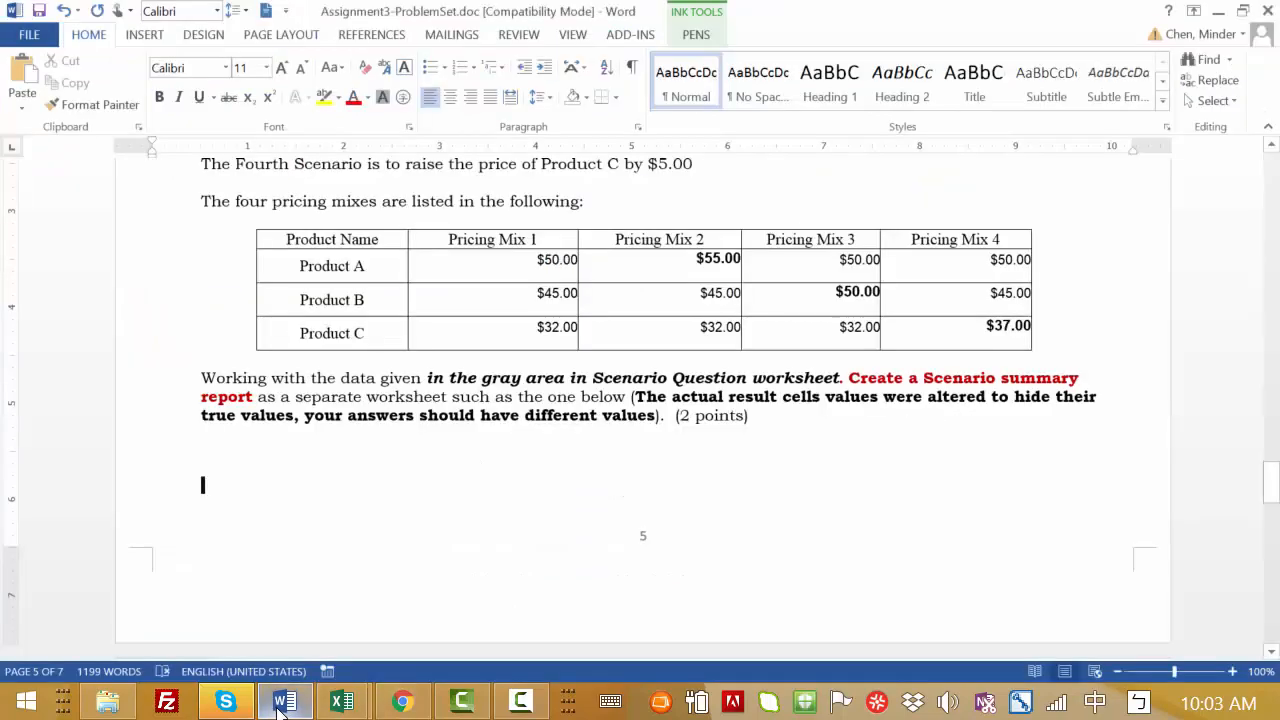
pyautogui.hotkey('ctrl', 'Home')
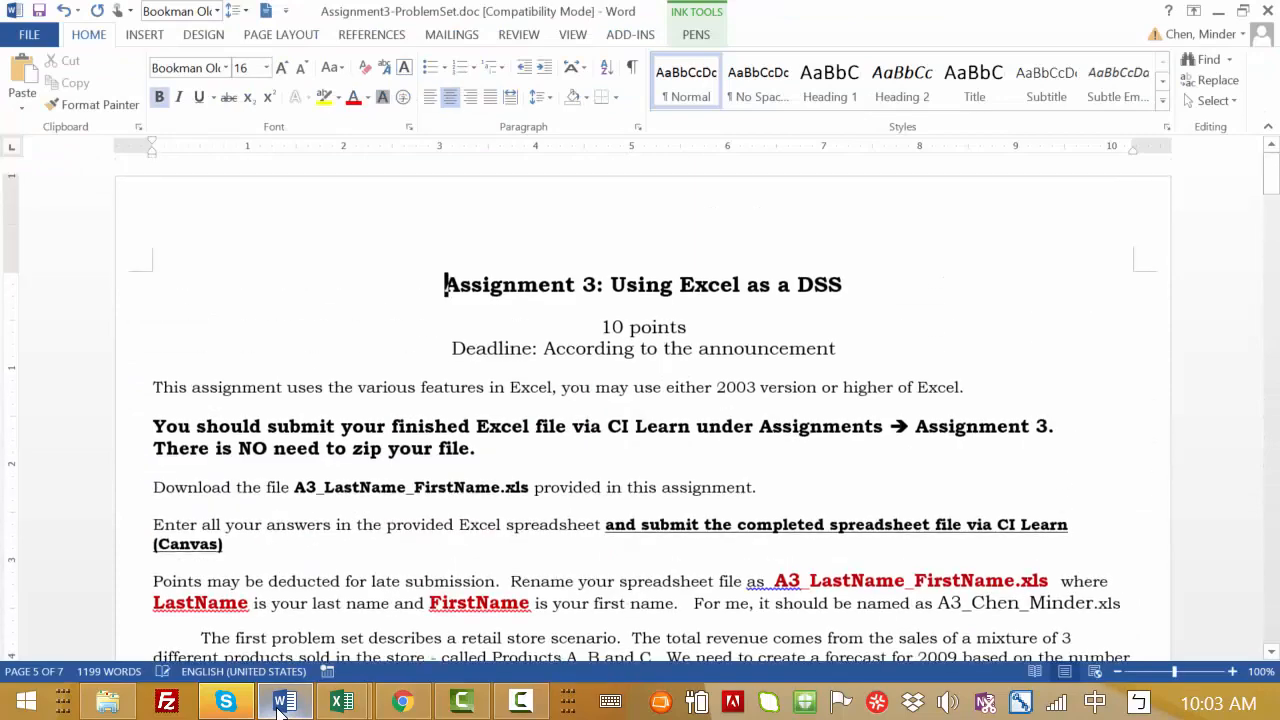
pyautogui.press('Down')
pyautogui.press('Down')
pyautogui.press('Down')
pyautogui.press('Down')
pyautogui.press('Down')
pyautogui.press('Down')
pyautogui.press('Down')
pyautogui.press('Down')
pyautogui.press('Down')
pyautogui.press('Down')
pyautogui.press('Down')
pyautogui.press('Down')
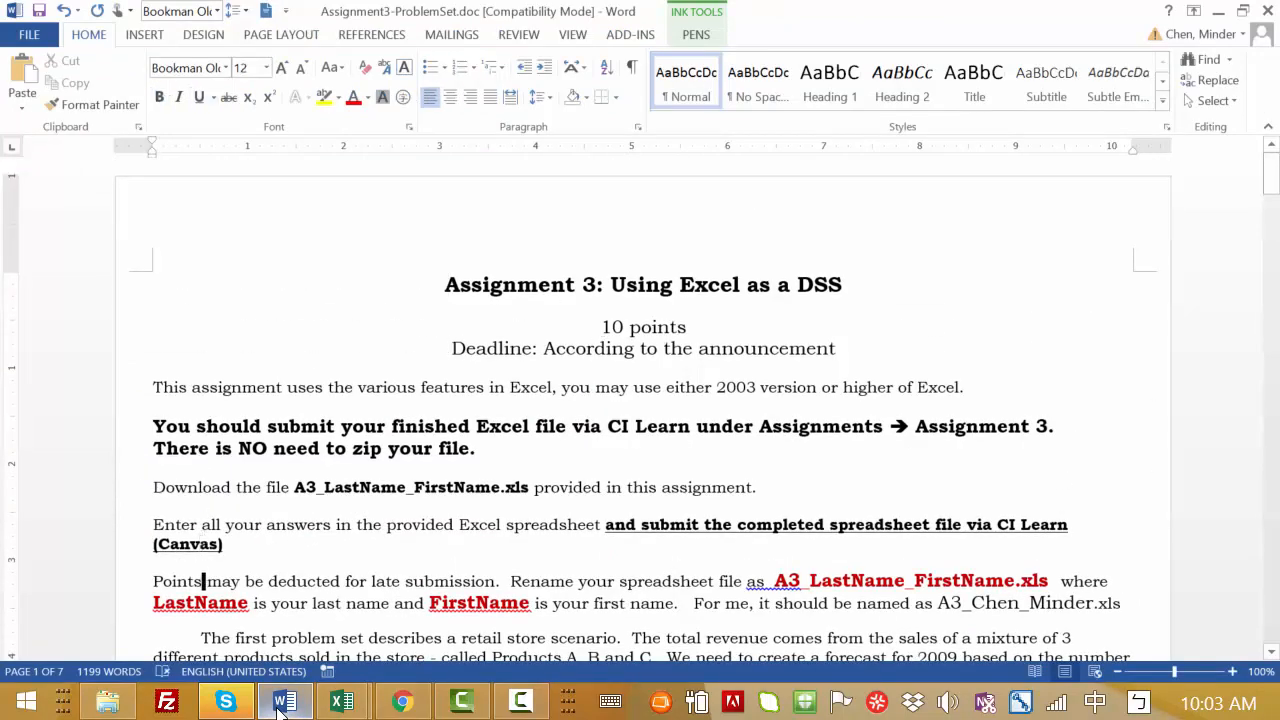
pyautogui.press('Down')
pyautogui.press('Down')
pyautogui.press('Down')
pyautogui.press('Down')
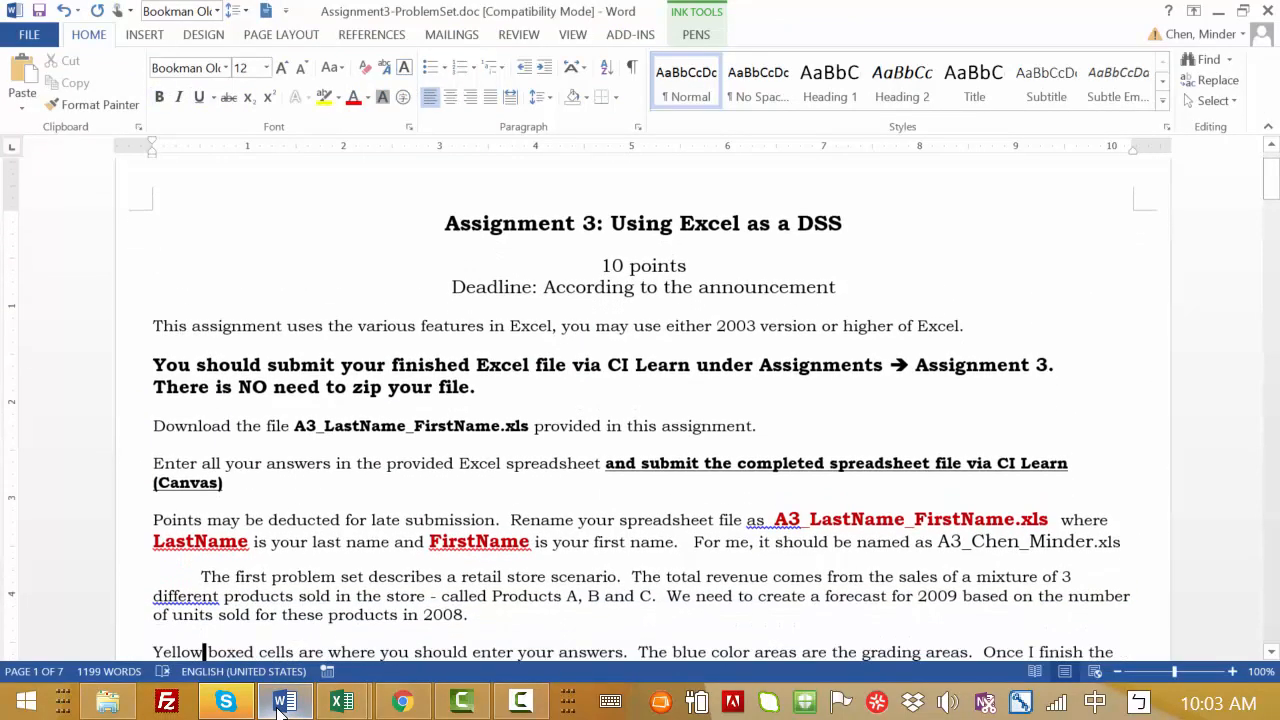
pyautogui.press('Down')
pyautogui.press('Down')
pyautogui.press('Down')
pyautogui.press('Down')
pyautogui.press('Down')
pyautogui.press('Down')
pyautogui.press('Down')
pyautogui.press('Down')
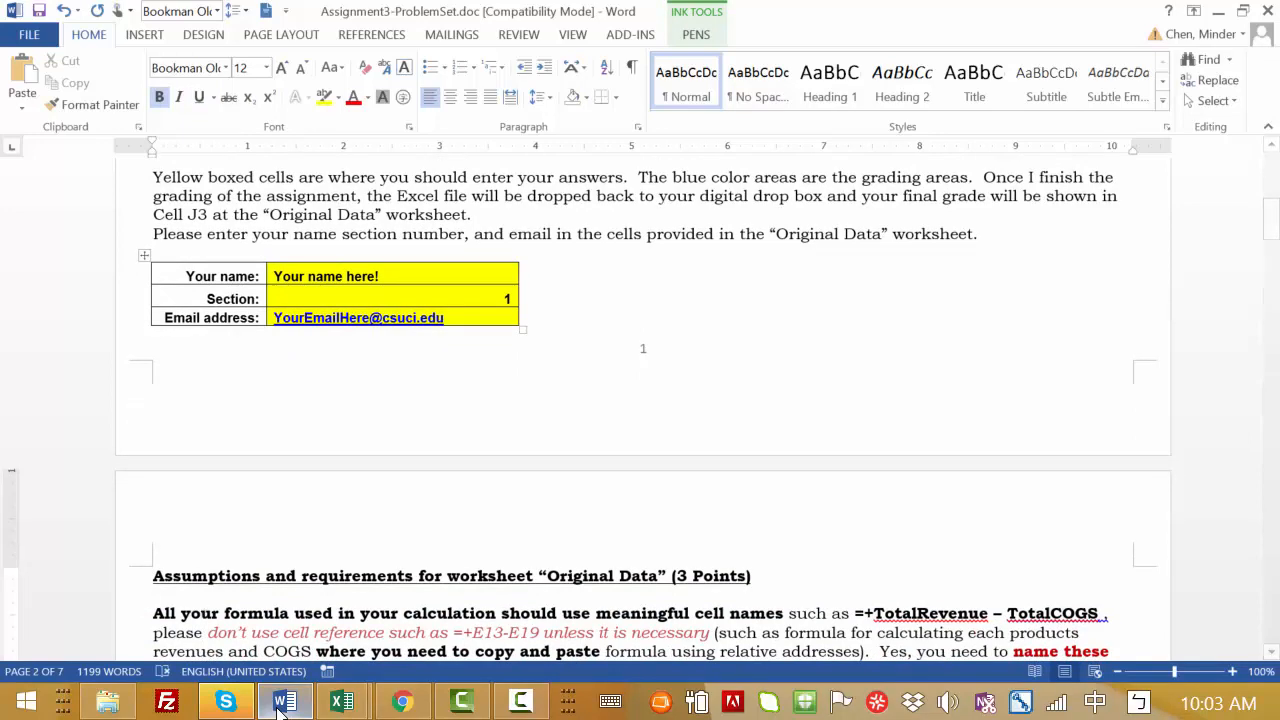
# Return to the start of the problem set and highlight the required file name format A3_LastName_FirstName.xls.
pyautogui.press('Up')
pyautogui.press('Up')
pyautogui.press('Up')
pyautogui.press('Up')
pyautogui.press('Up')
pyautogui.press('Up')
pyautogui.press('Up')
pyautogui.press('Up')
pyautogui.press('Up')
pyautogui.press('Up')
pyautogui.press('Up')
pyautogui.press('Up')
pyautogui.hotkey('ctrl', 'Home')
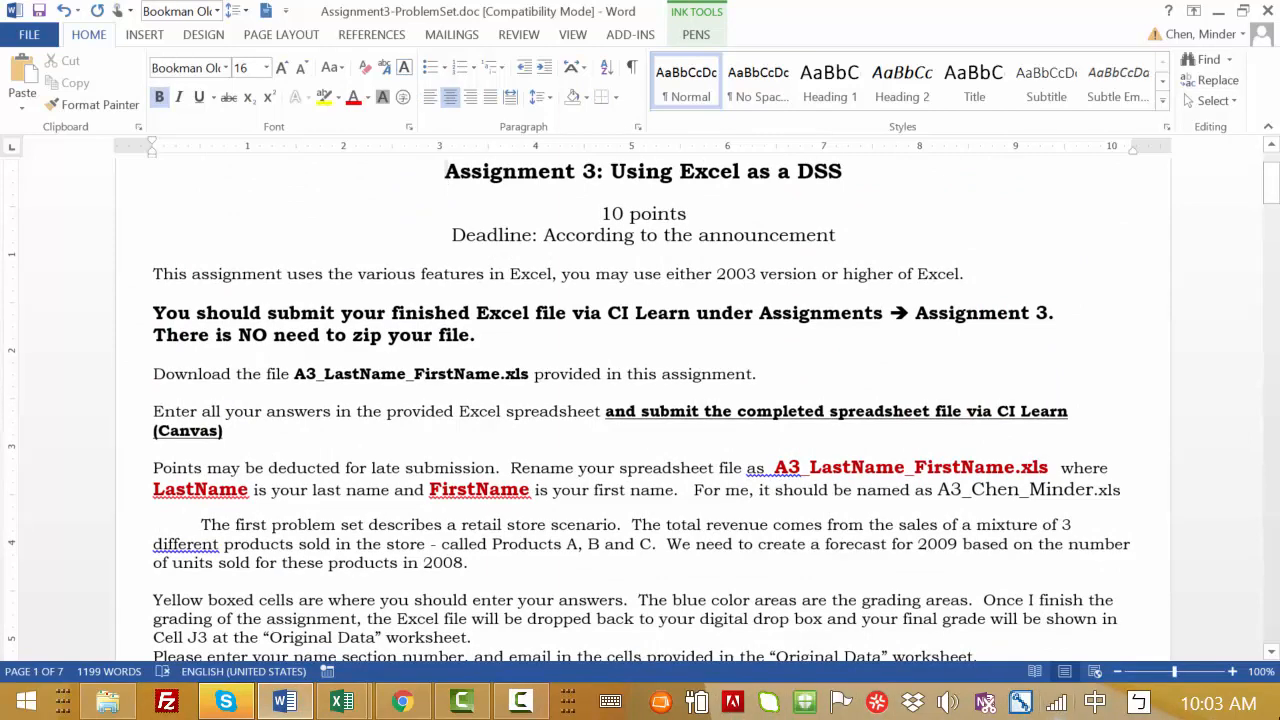
pyautogui.moveTo(775, 470); pyautogui.dragTo(1036, 470)
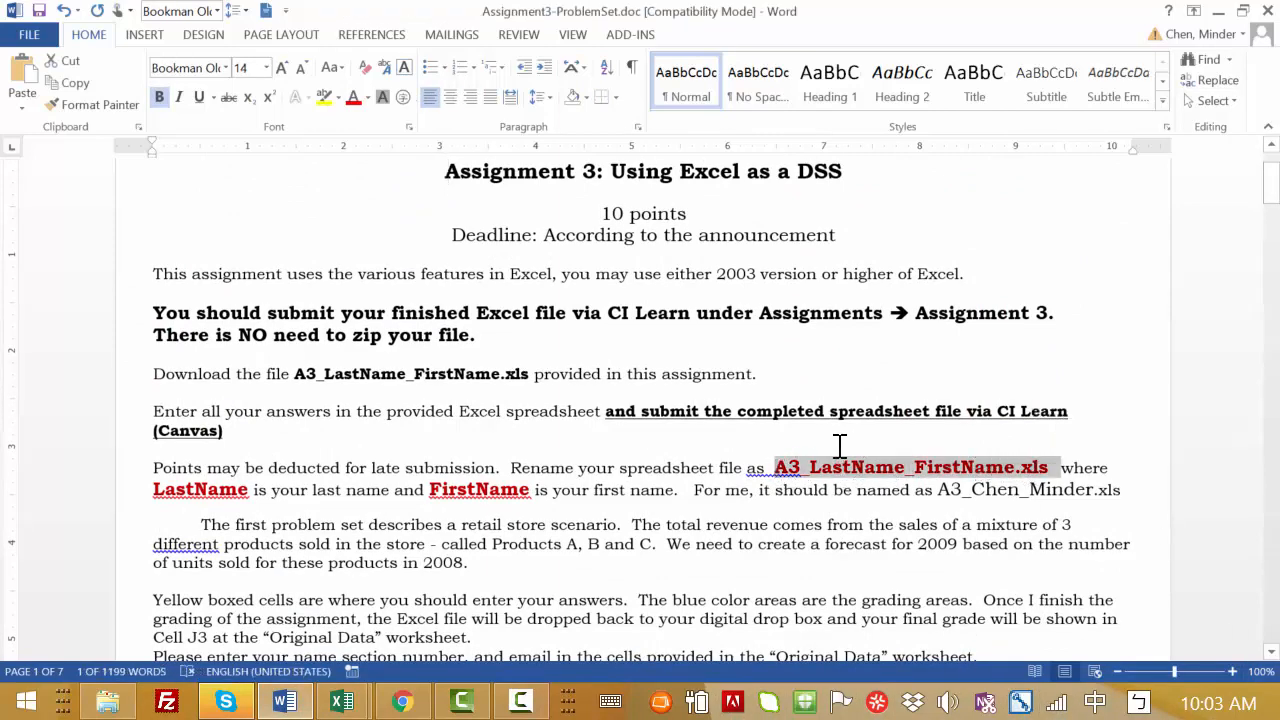
pyautogui.click(812, 468)
pyautogui.moveTo(812, 468); pyautogui.dragTo(1010, 472)
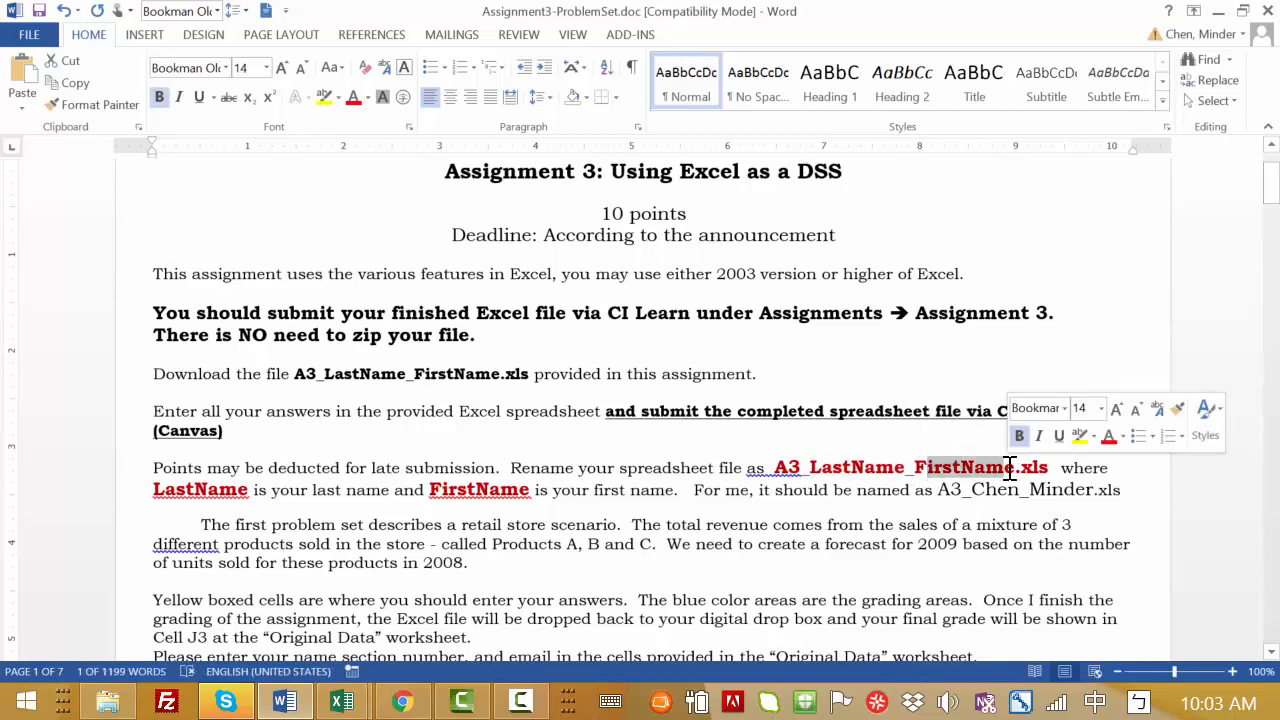
# Switch to the A3_LastName_FirstName.xls workbook in Excel and look through its four worksheets, ending on Original Data.
pyautogui.hotkey('alt', 'Tab')
pyautogui.hotkey('alt', 'Tab')
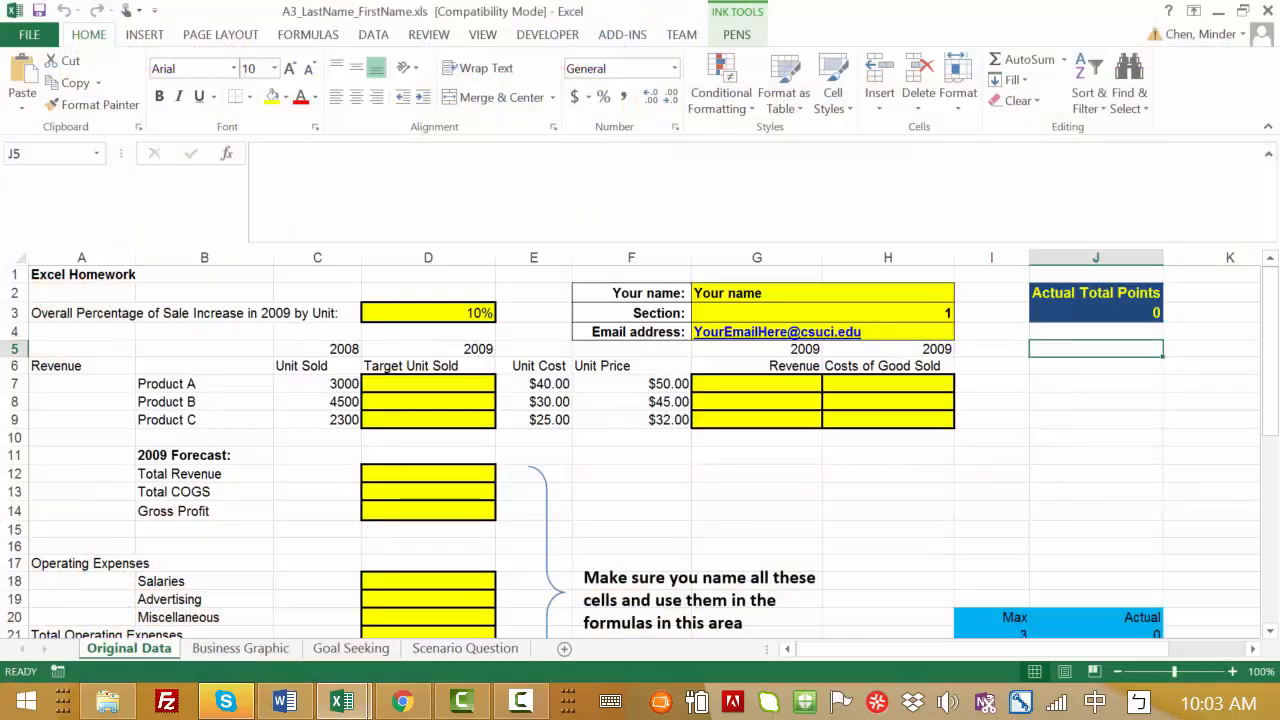
pyautogui.click(465, 648)
pyautogui.click(351, 648)
pyautogui.click(241, 648)
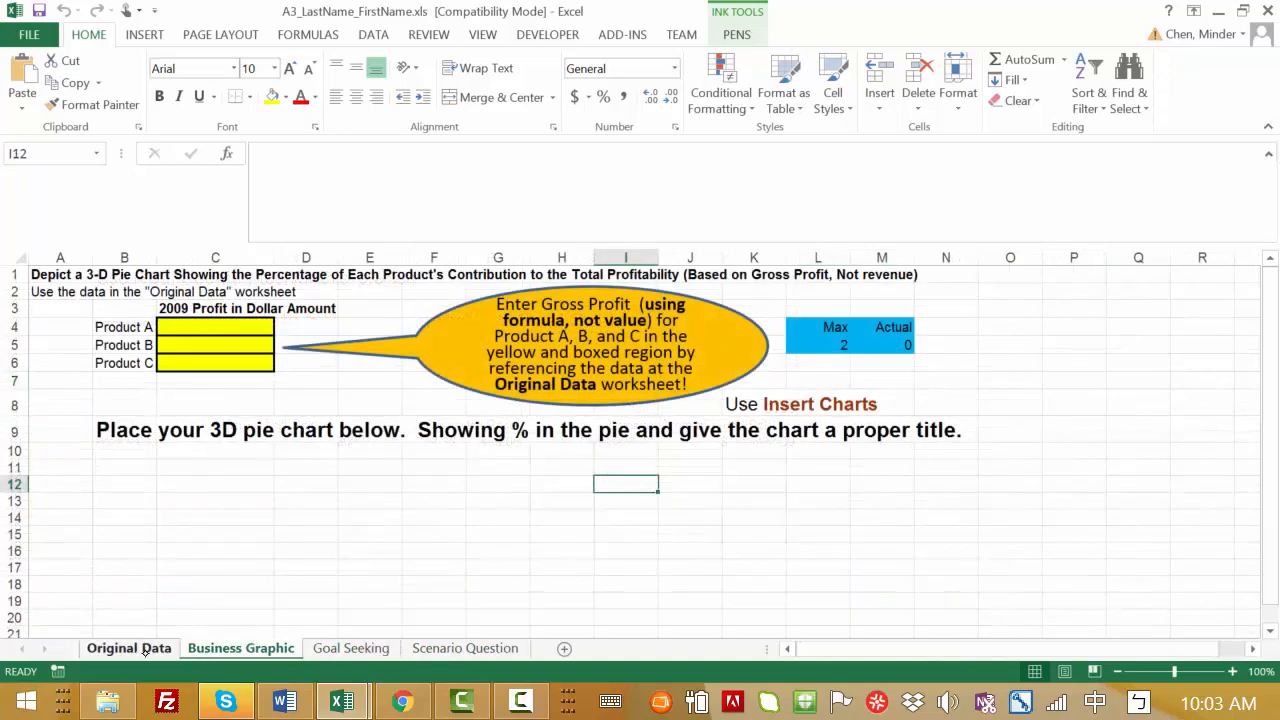
pyautogui.click(128, 648)
pyautogui.moveTo(122, 715)
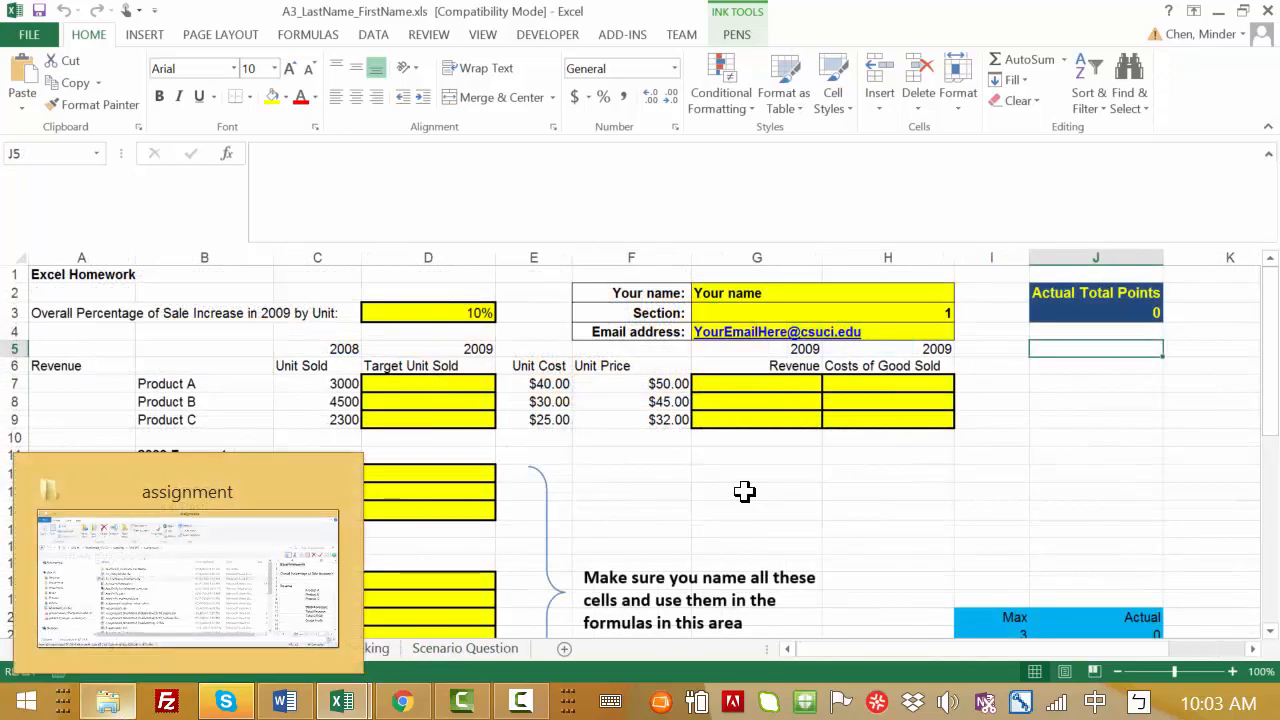
pyautogui.click(772, 508)
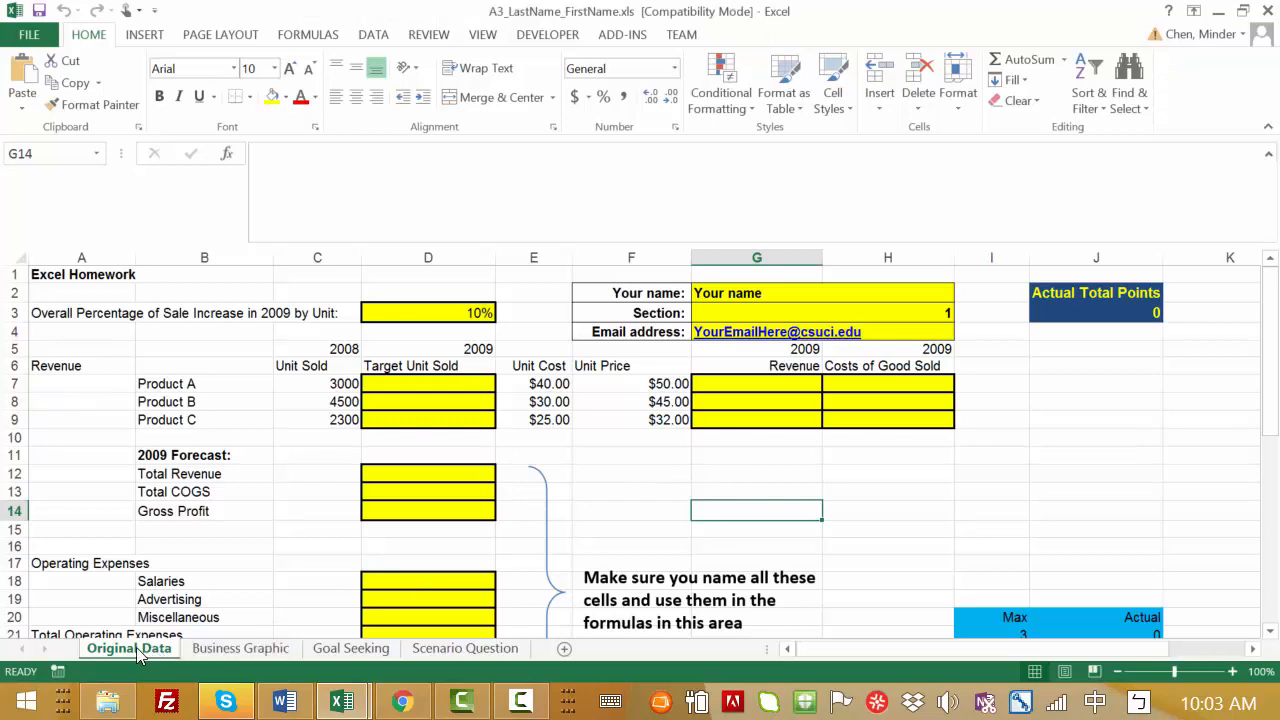
pyautogui.click(478, 652)
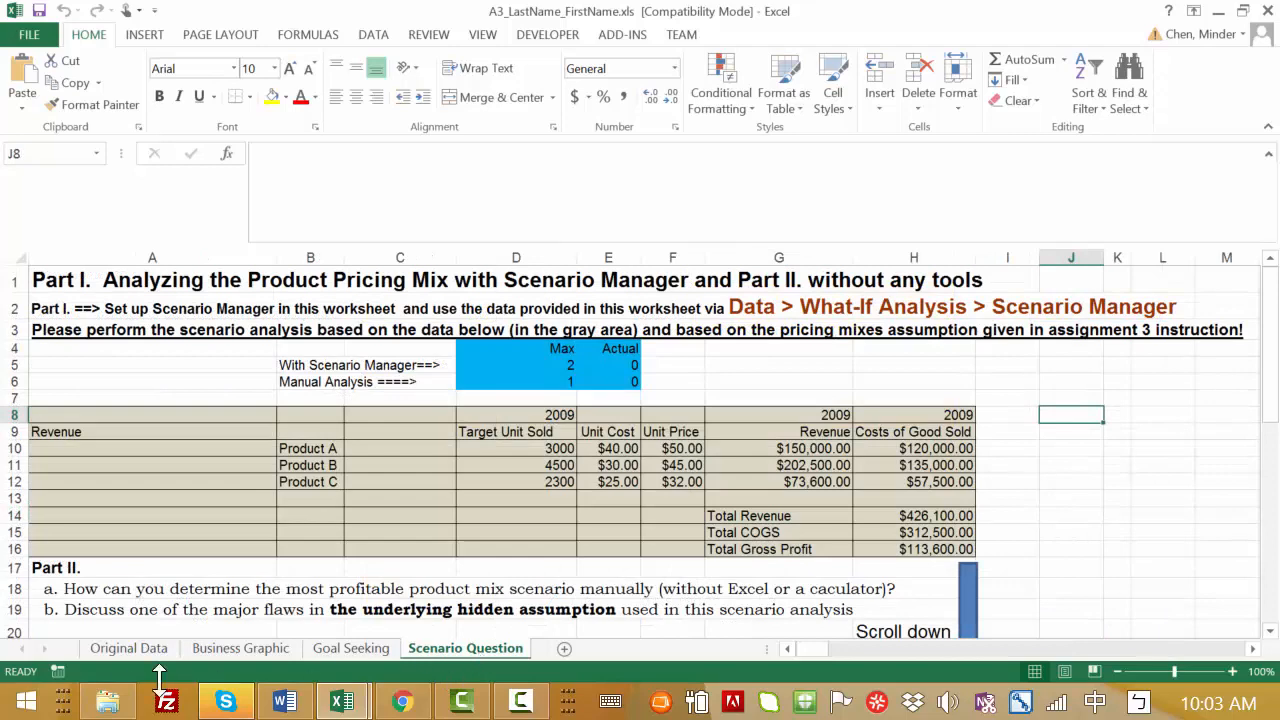
pyautogui.click(130, 650)
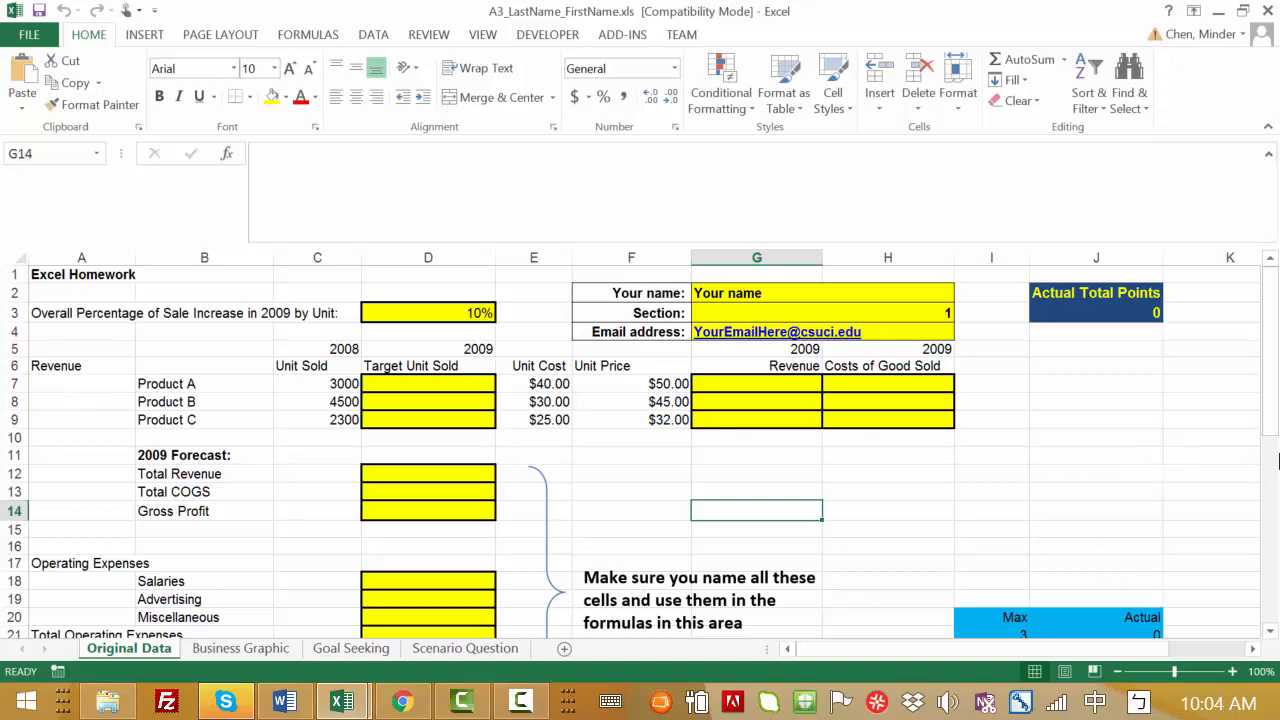
# Examine the Original Data sheet's yellow answer cells, grading area, Actual Total Points formula in J3 and target unit cells D7:D9.
pyautogui.moveTo(1277, 452); pyautogui.dragTo(1275, 478)
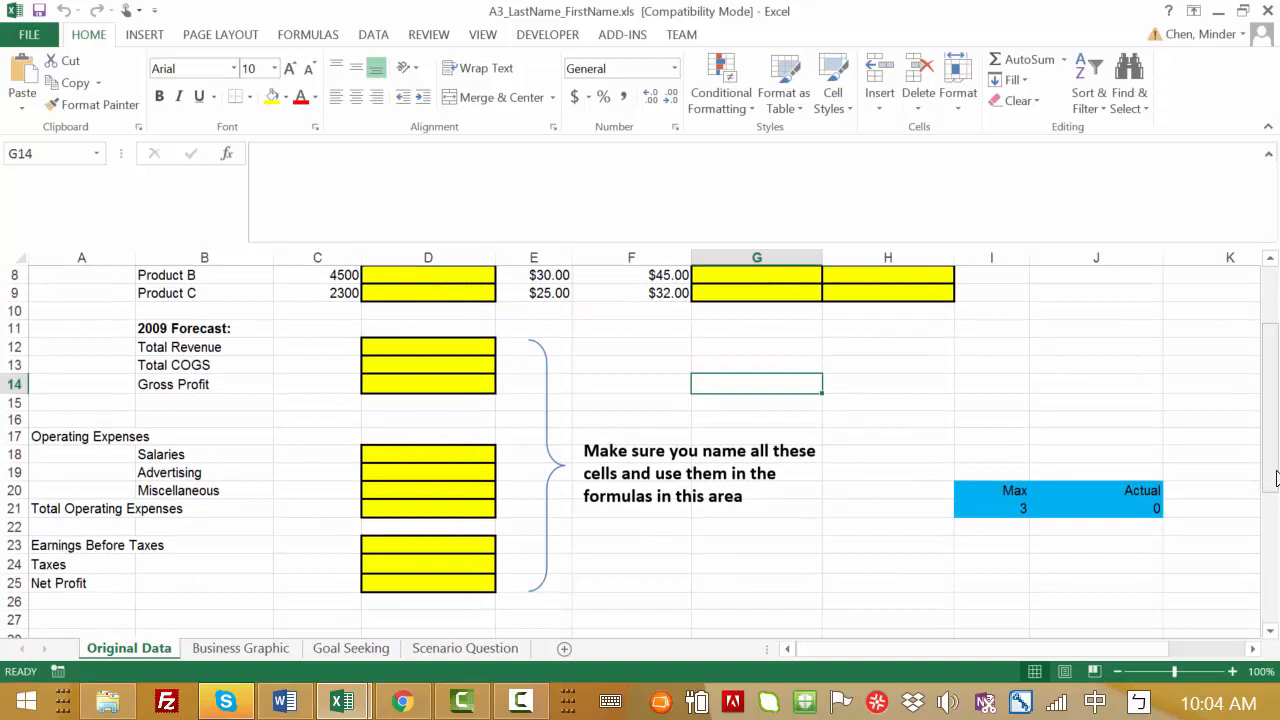
pyautogui.moveTo(1276, 478); pyautogui.dragTo(1276, 450)
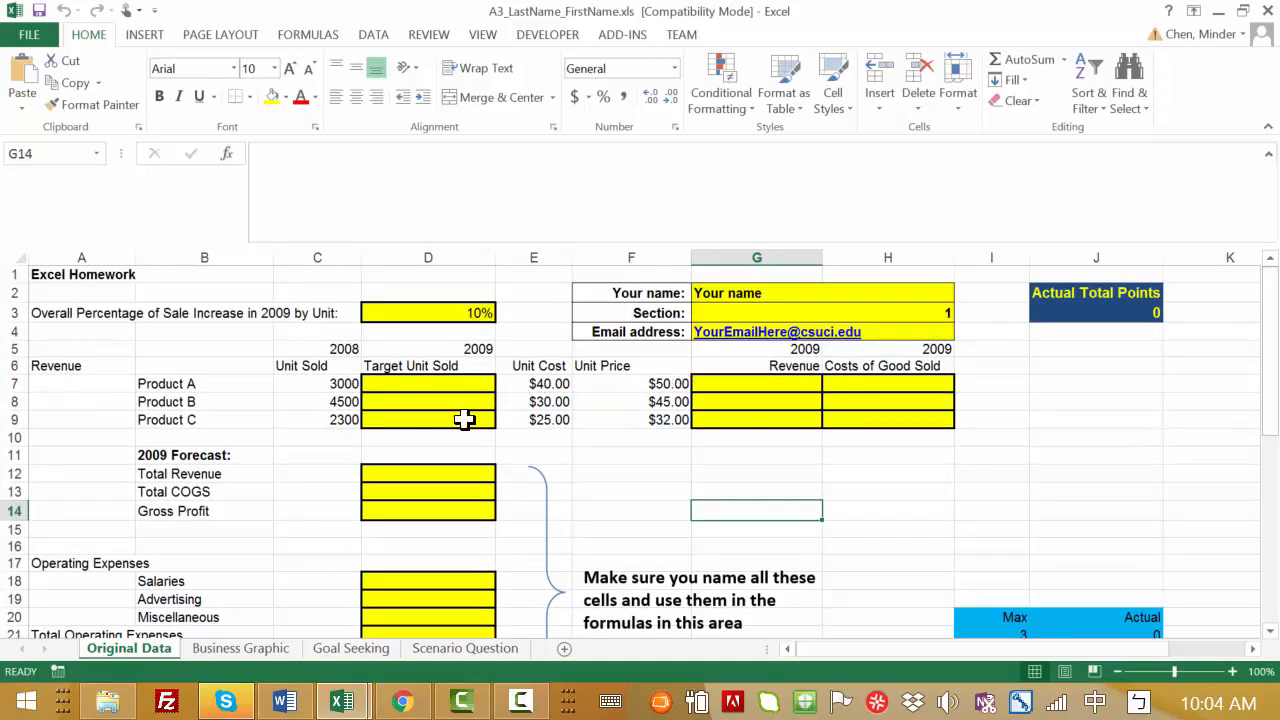
pyautogui.click(458, 386)
pyautogui.moveTo(460, 414); pyautogui.dragTo(466, 426)
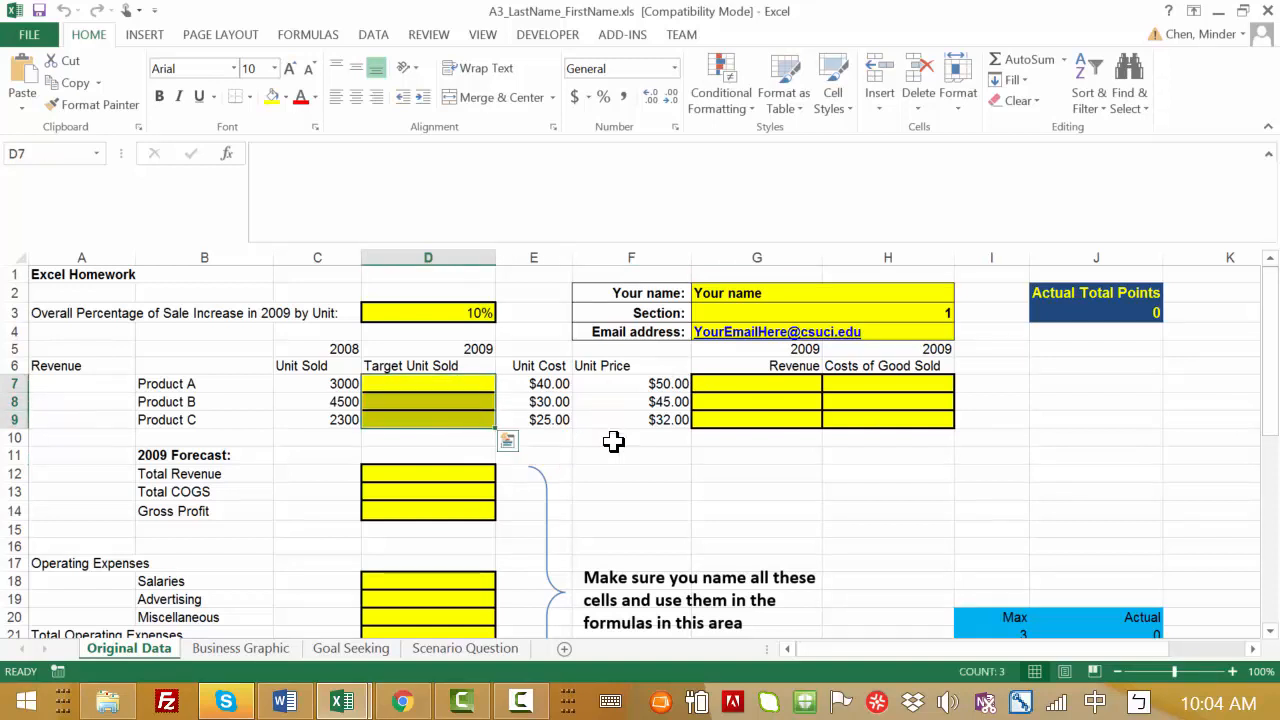
pyautogui.click(1269, 631)
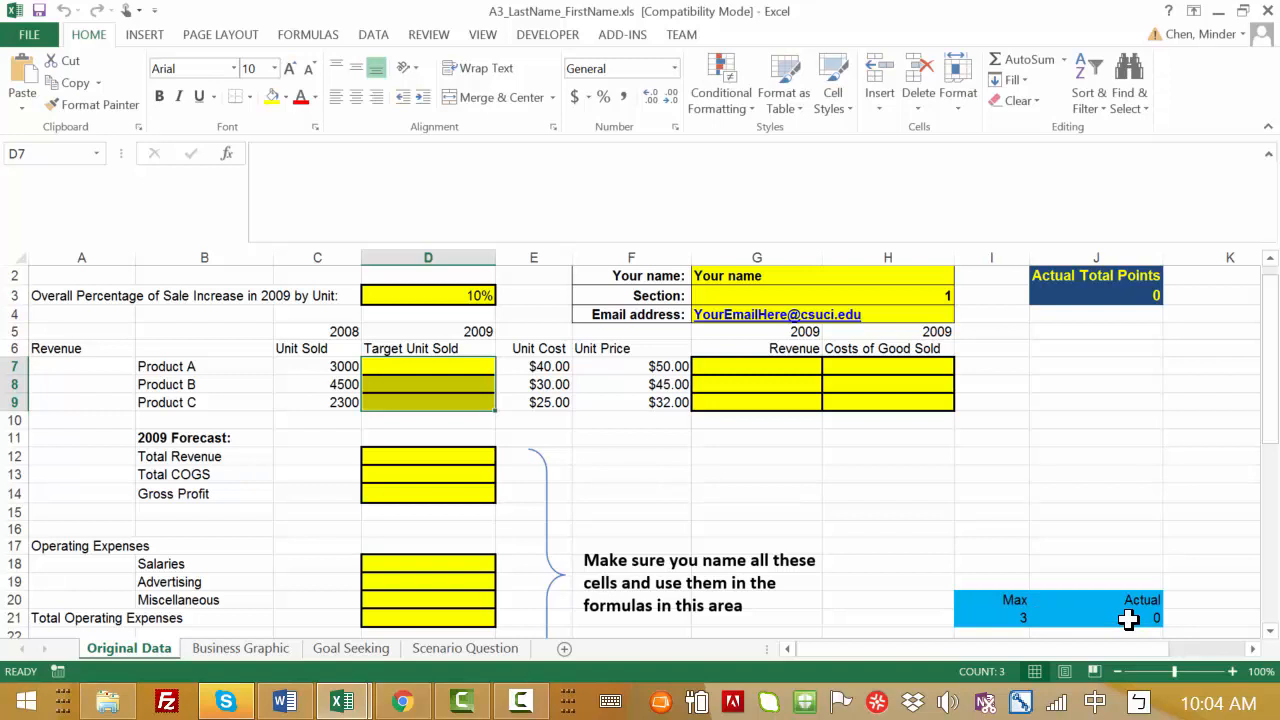
pyautogui.click(1111, 301)
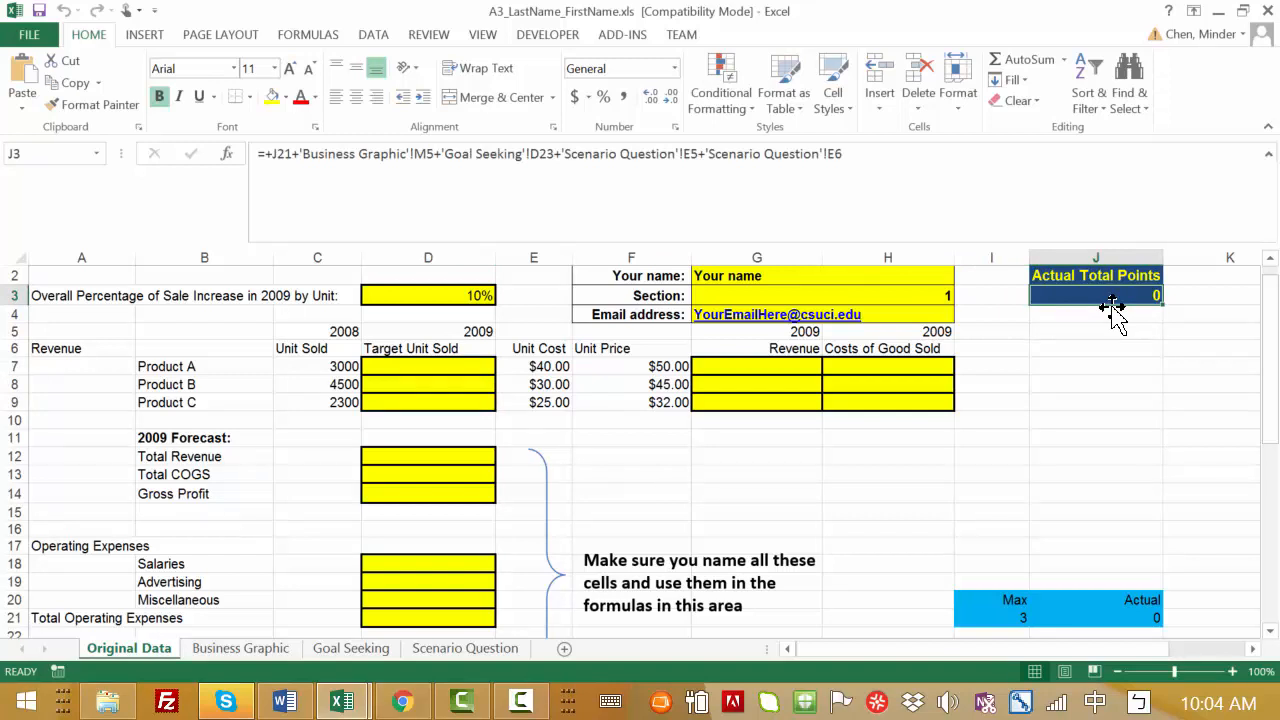
pyautogui.click(440, 363)
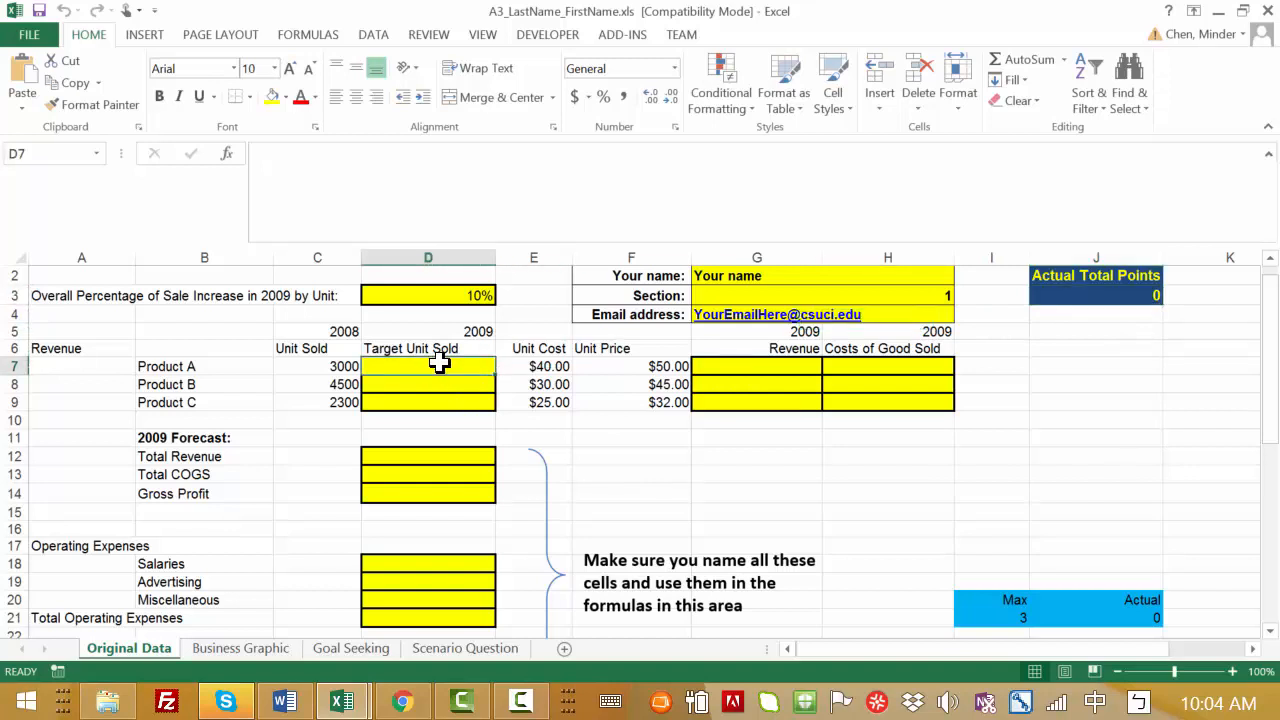
pyautogui.moveTo(440, 360); pyautogui.dragTo(440, 409)
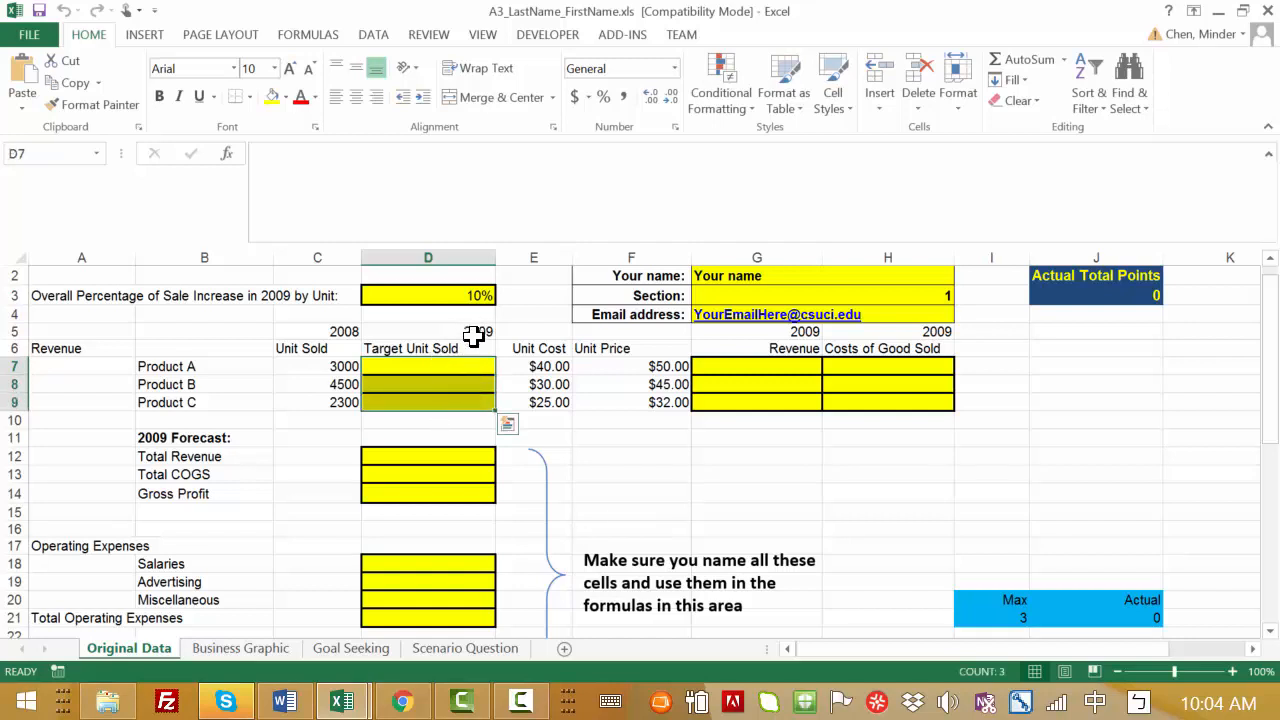
pyautogui.click(446, 368)
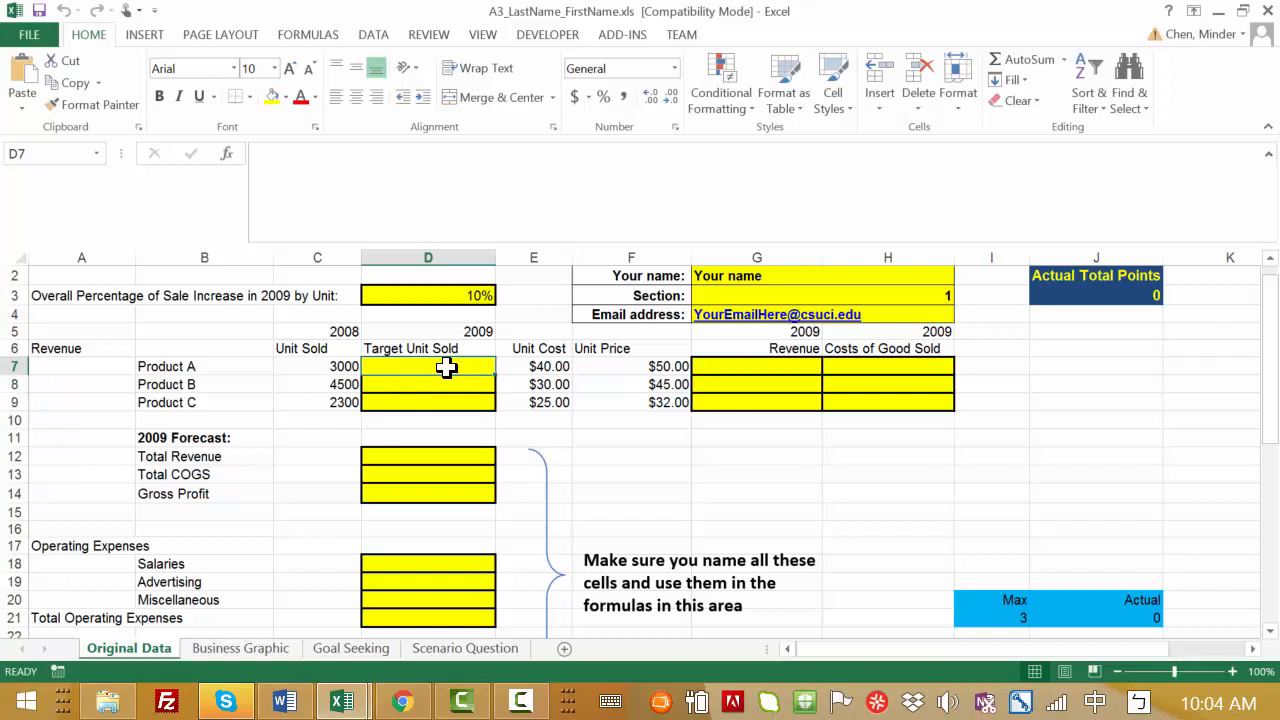
pyautogui.click(397, 181)
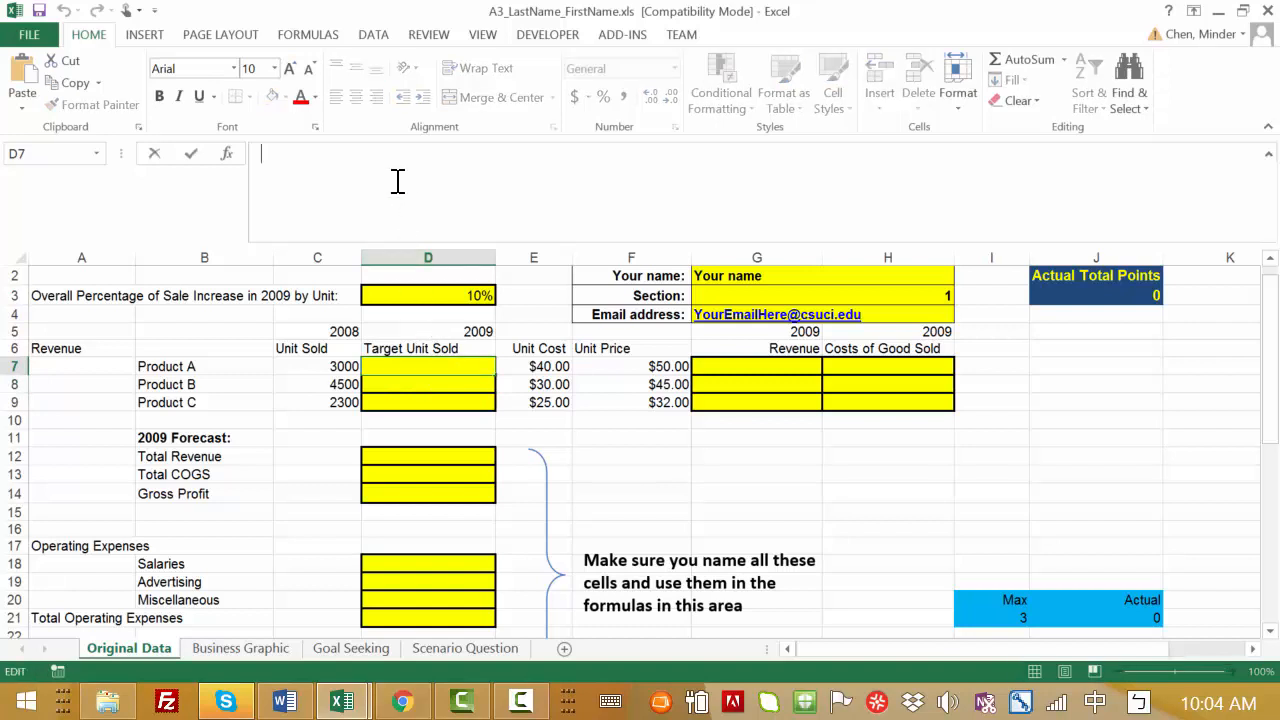
pyautogui.write('=')
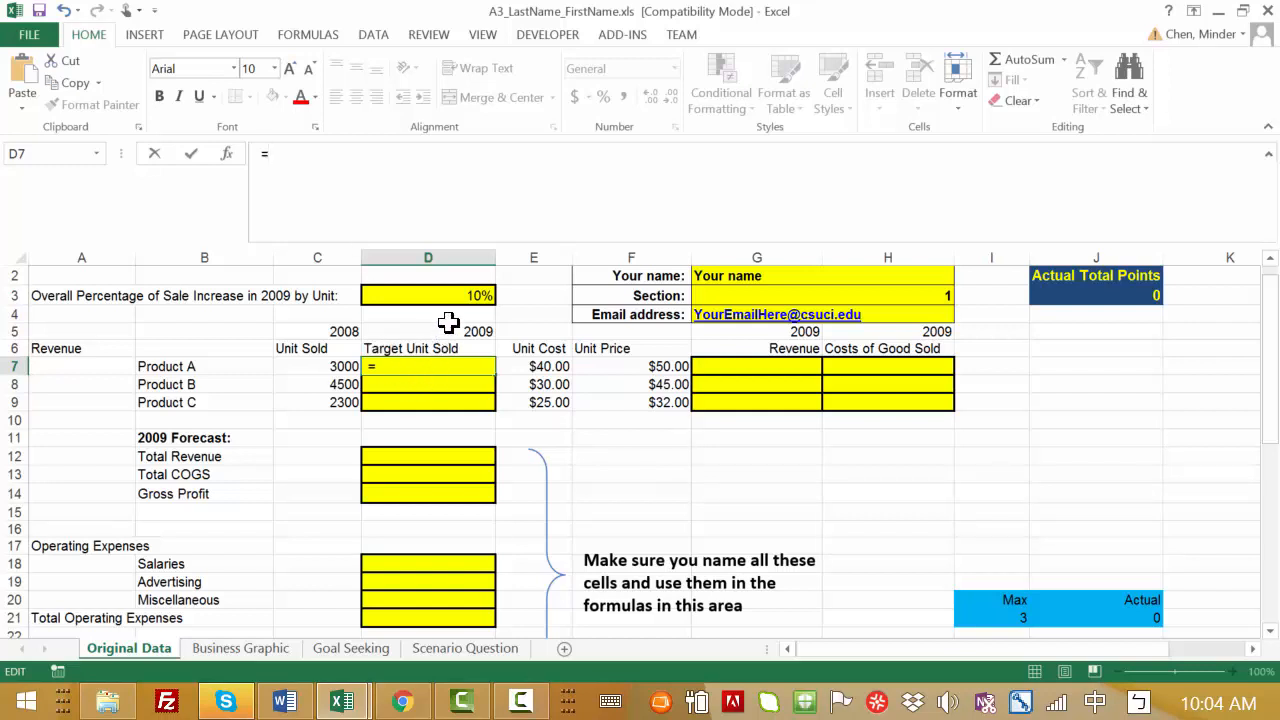
pyautogui.click(340, 367)
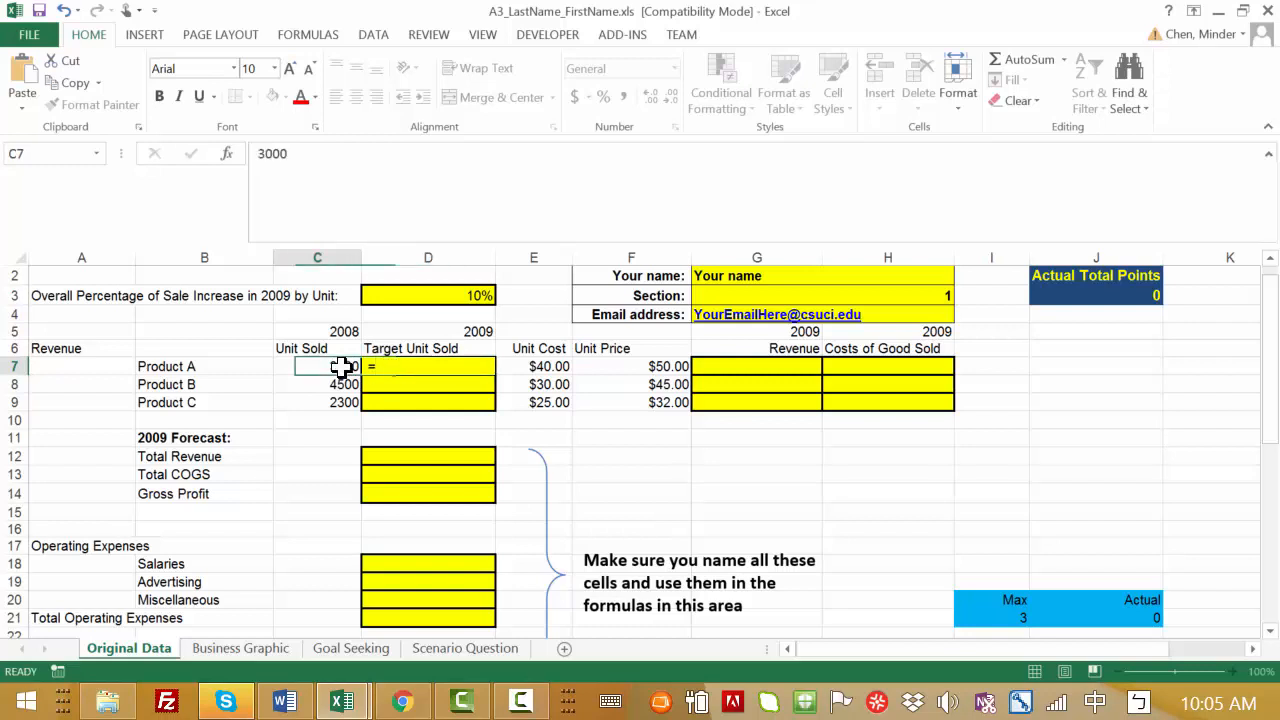
# Replace the content of Product A's target cell D7 with the formula =+C7*(1+D3), switching the keyboard input language to English.
pyautogui.click(414, 366)
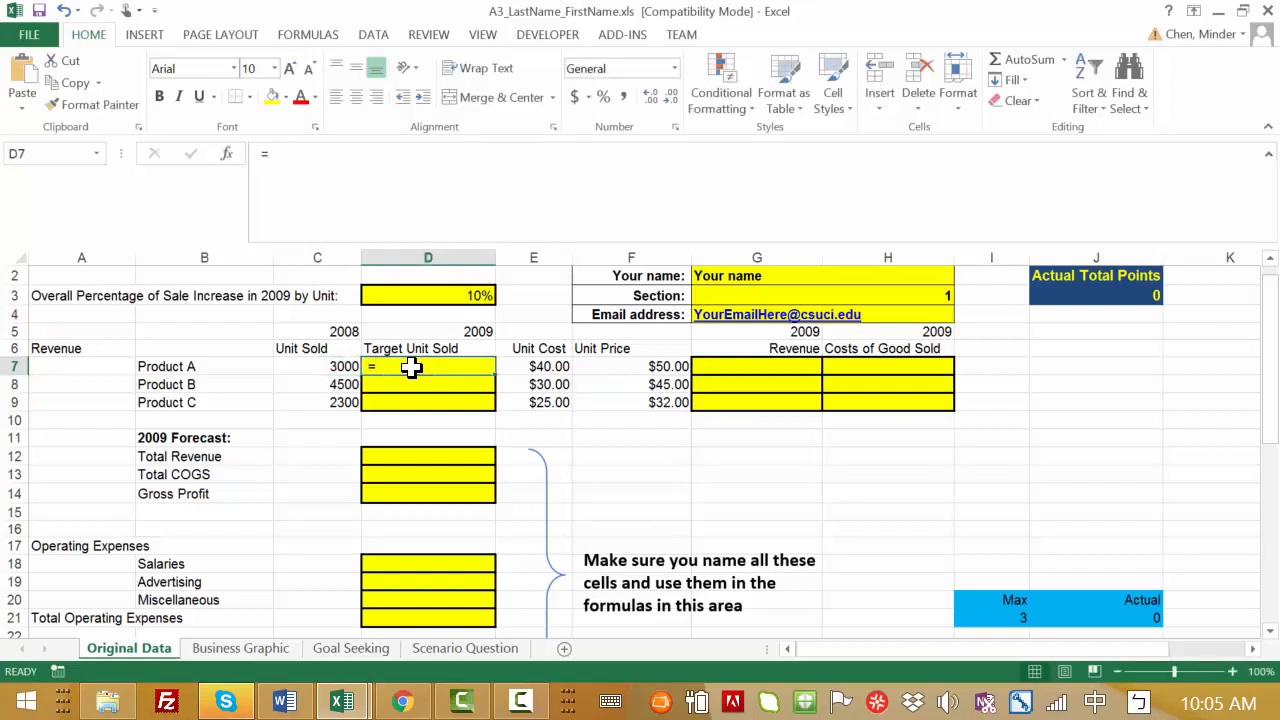
pyautogui.click(303, 163)
pyautogui.press('BackSpace')
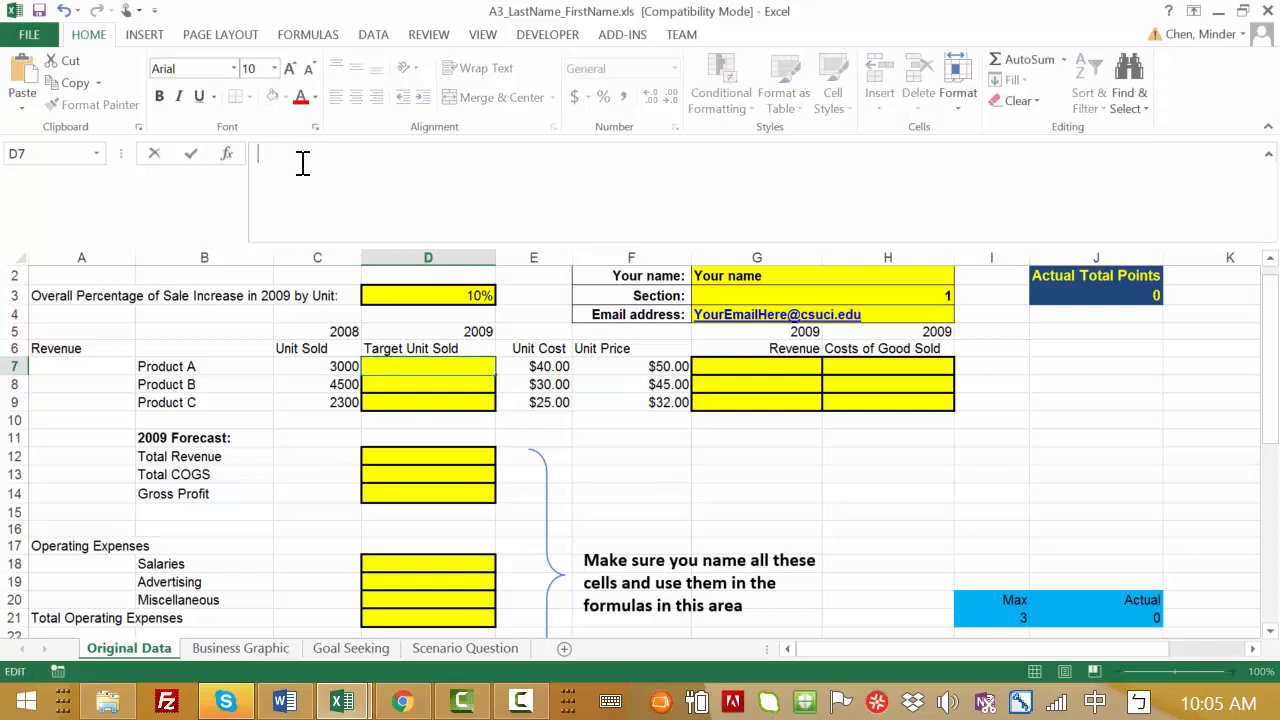
pyautogui.write('=+')
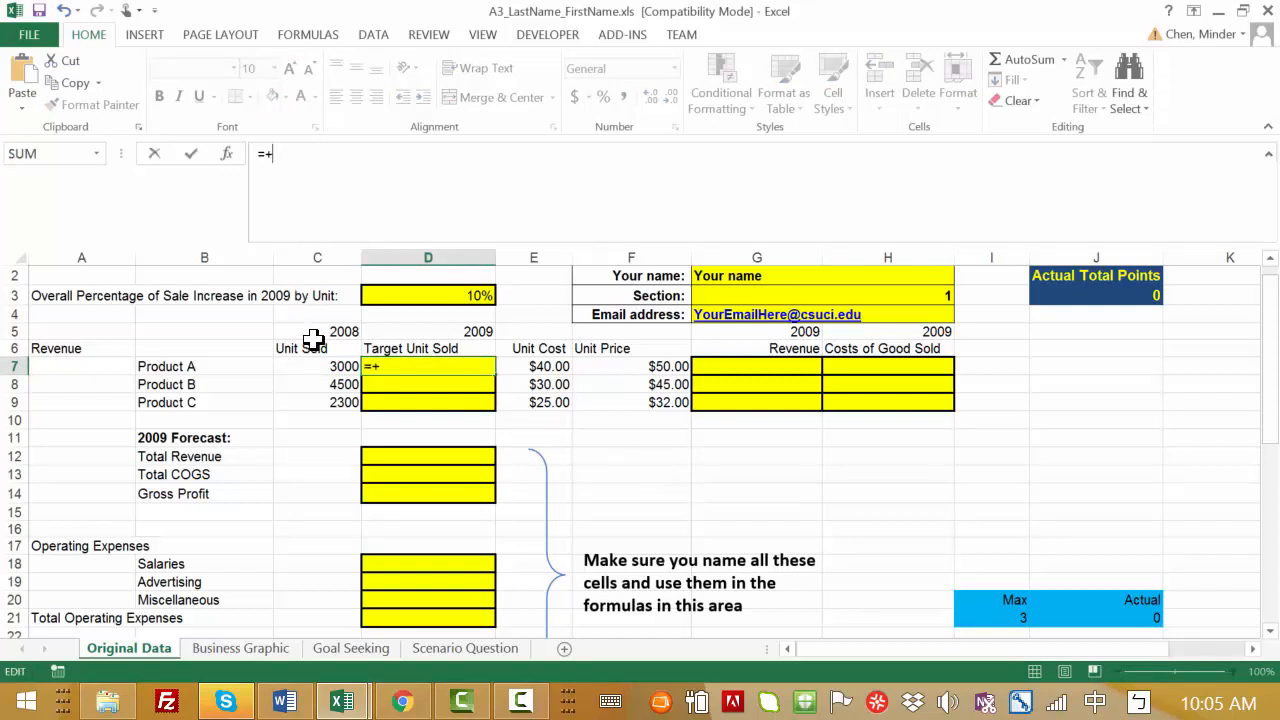
pyautogui.click(322, 366)
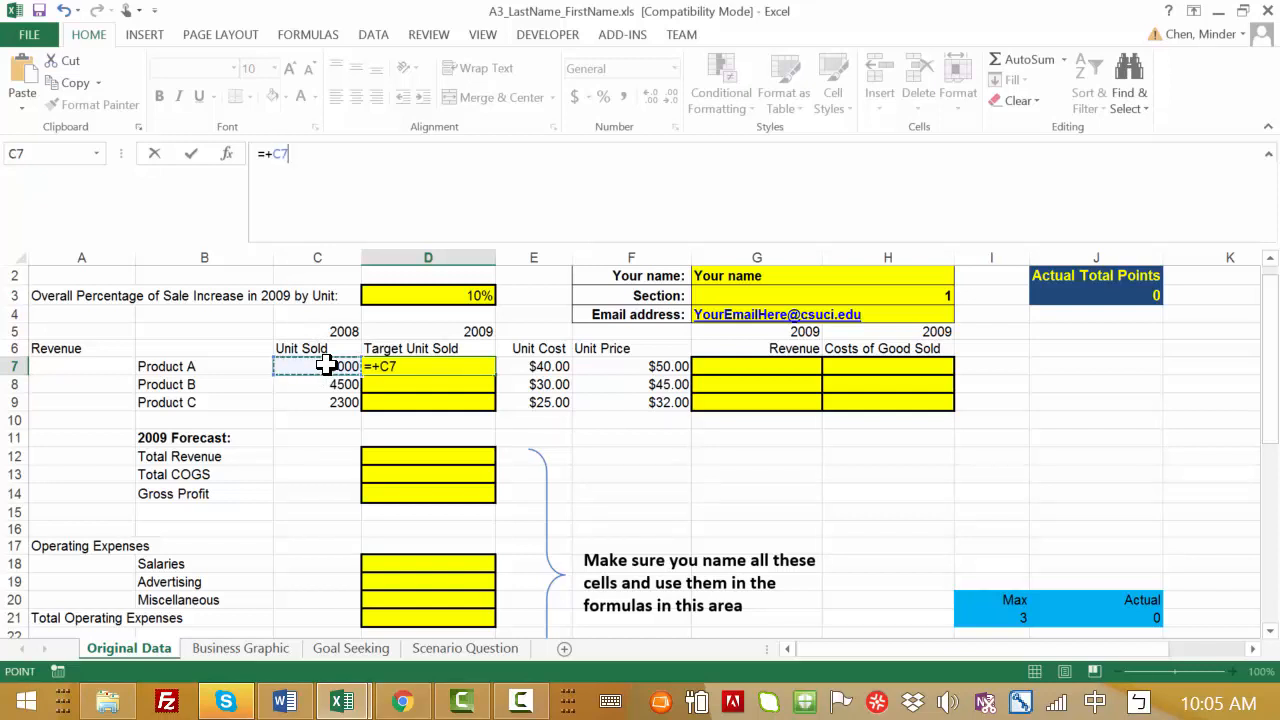
pyautogui.write('*(ㄅ')
pyautogui.press('BackSpace')
pyautogui.press('shift')
pyautogui.write('1')
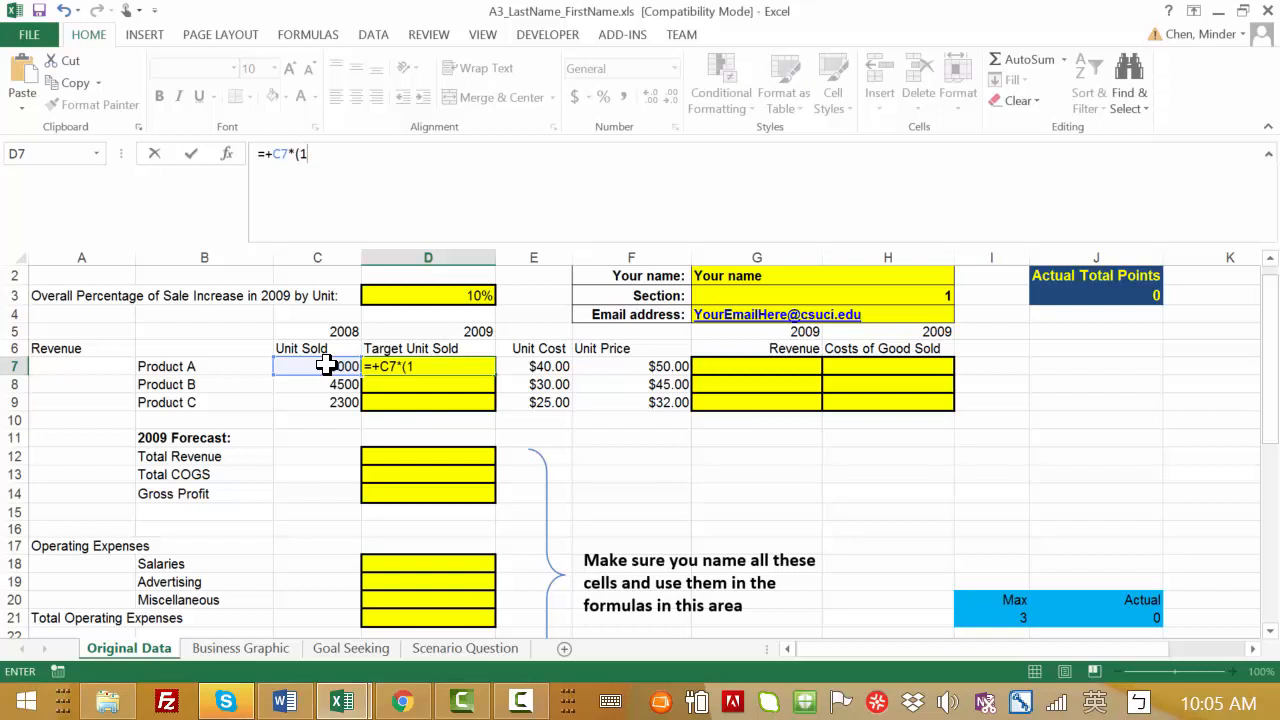
pyautogui.click(1137, 705)
pyautogui.click(1034, 420)
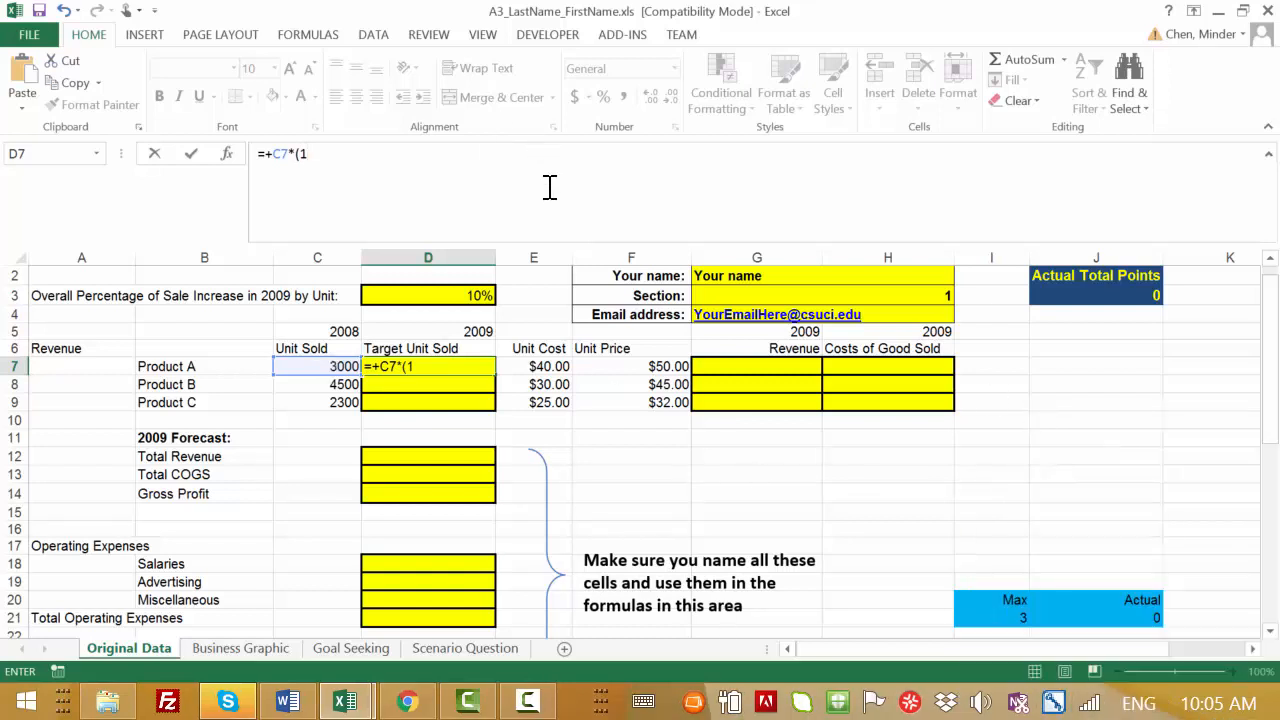
pyautogui.write('+')
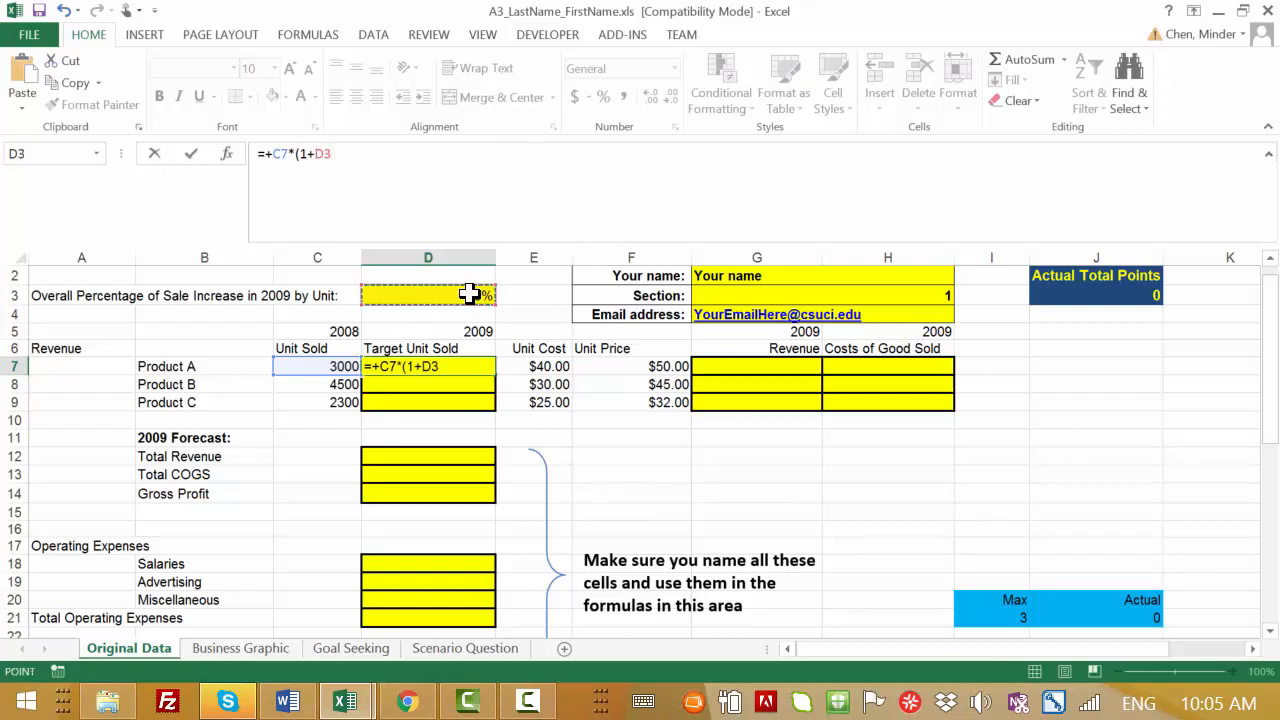
pyautogui.write(')')
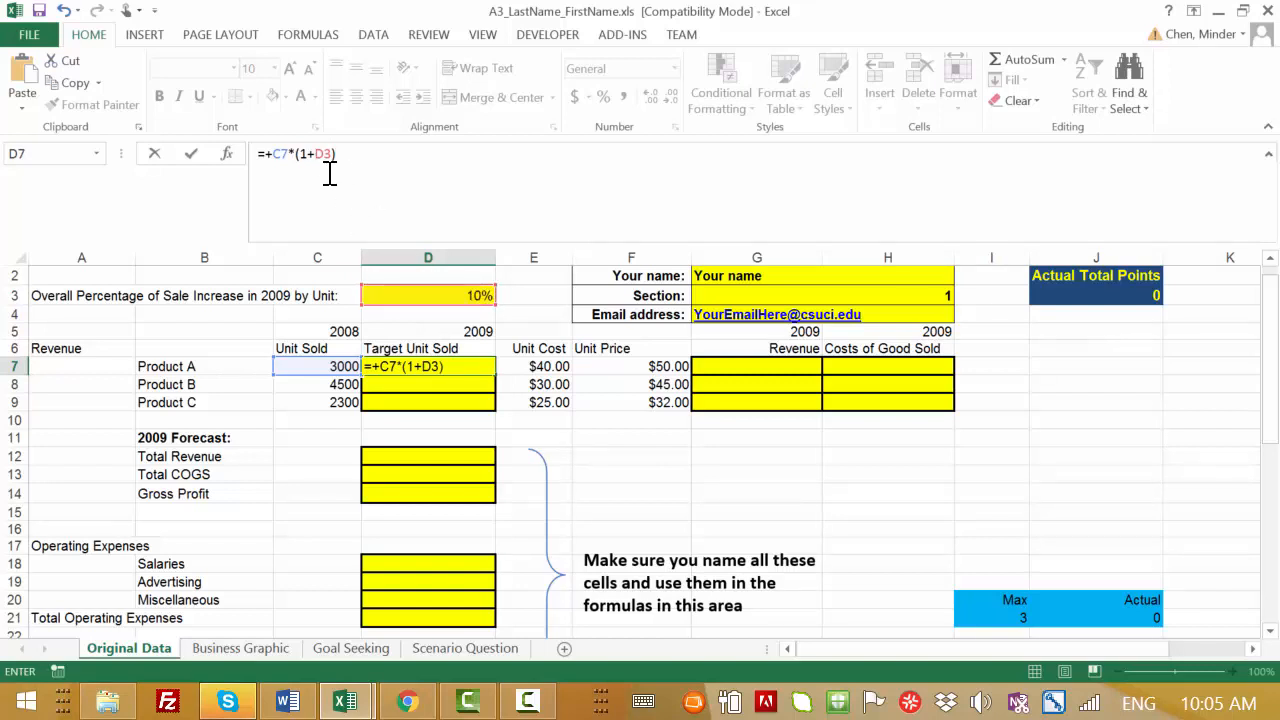
# Make the D3 reference in D7's formula absolute as $D$3 and enter the formula.
pyautogui.moveTo(315, 154); pyautogui.dragTo(331, 155)
pyautogui.click(314, 152)
pyautogui.write('$')
pyautogui.press('Right')
pyautogui.write('$')
pyautogui.click(417, 158)
pyautogui.press('Return')
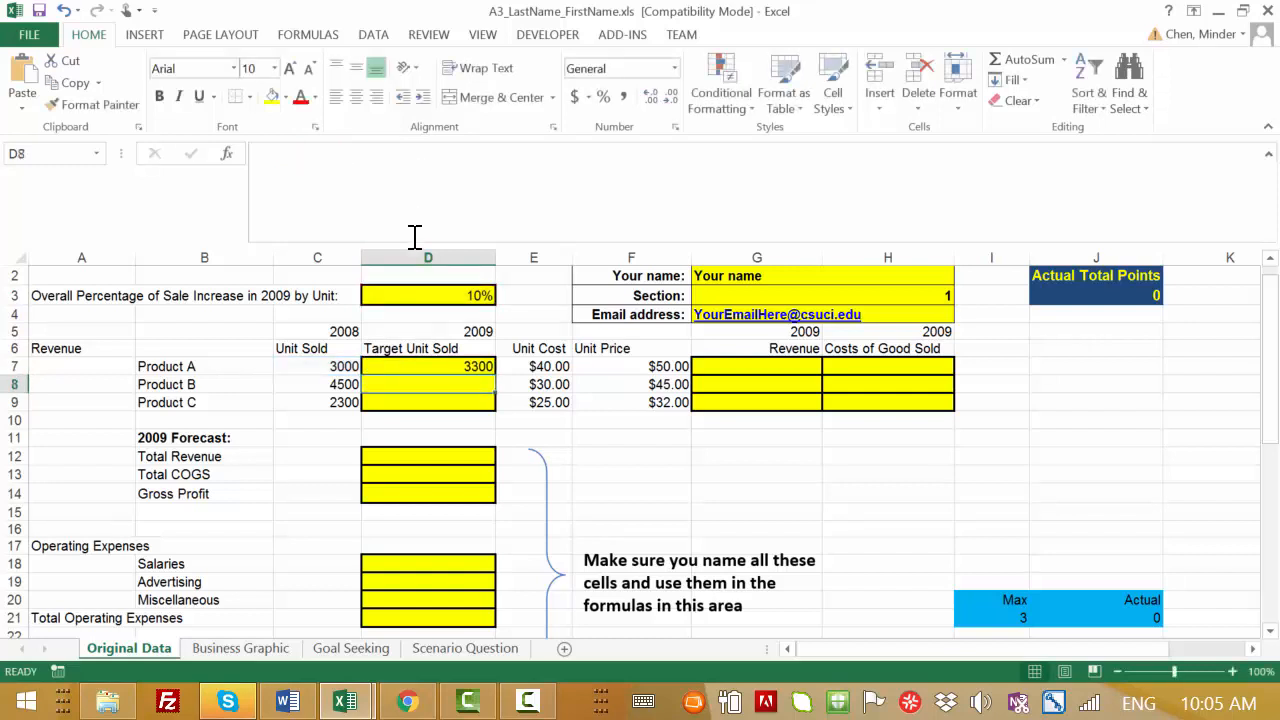
# Fill the D7 formula down through D9 and check the copied formula in D8.
pyautogui.click(455, 366)
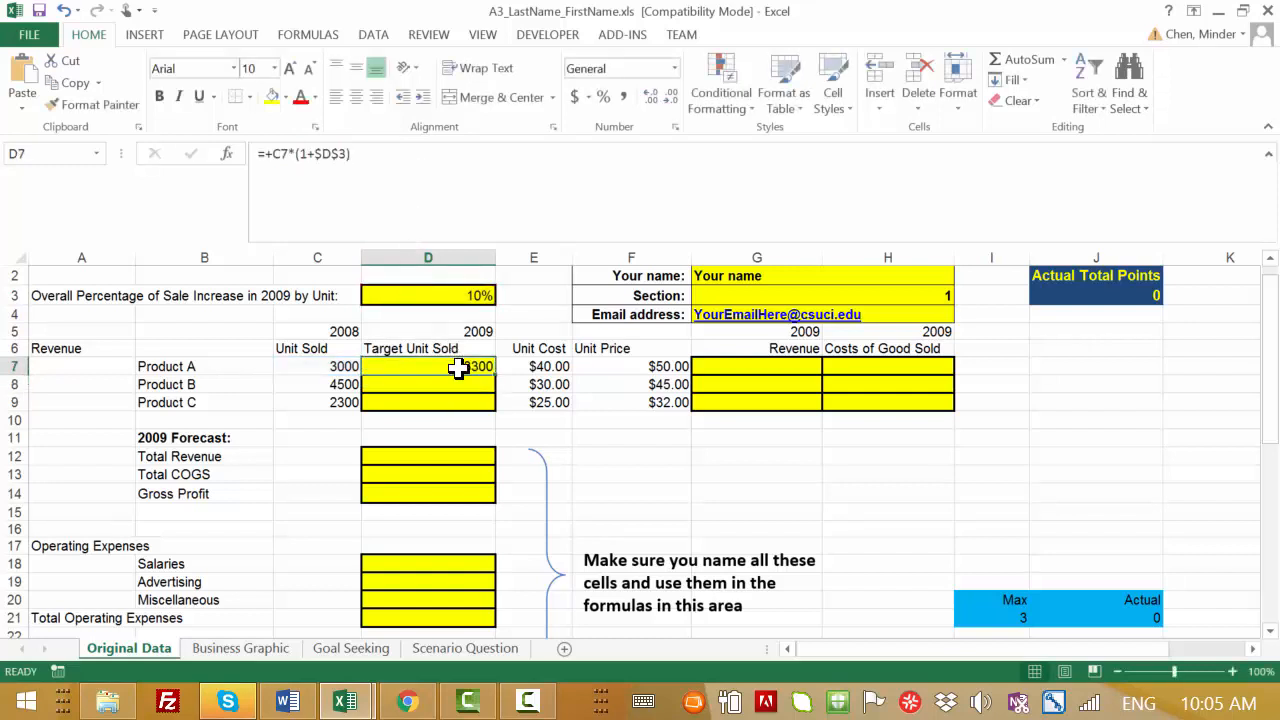
pyautogui.moveTo(486, 369); pyautogui.dragTo(489, 411)
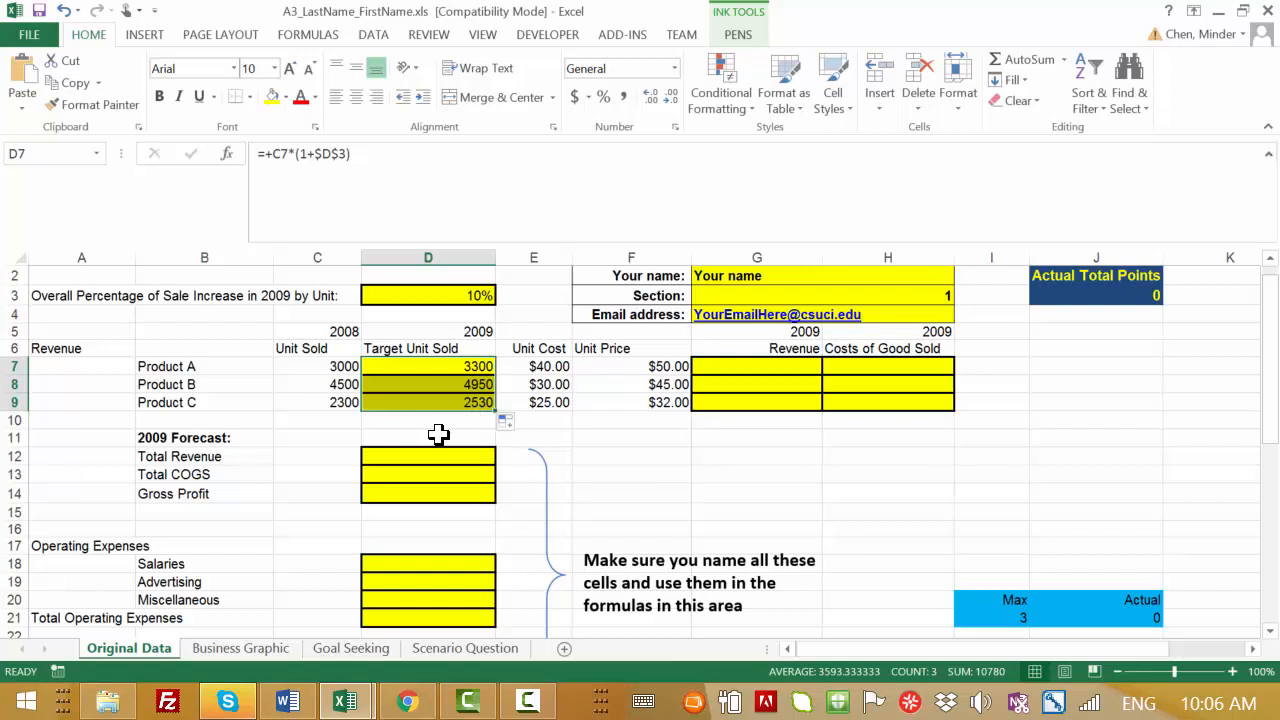
pyautogui.click(440, 383)
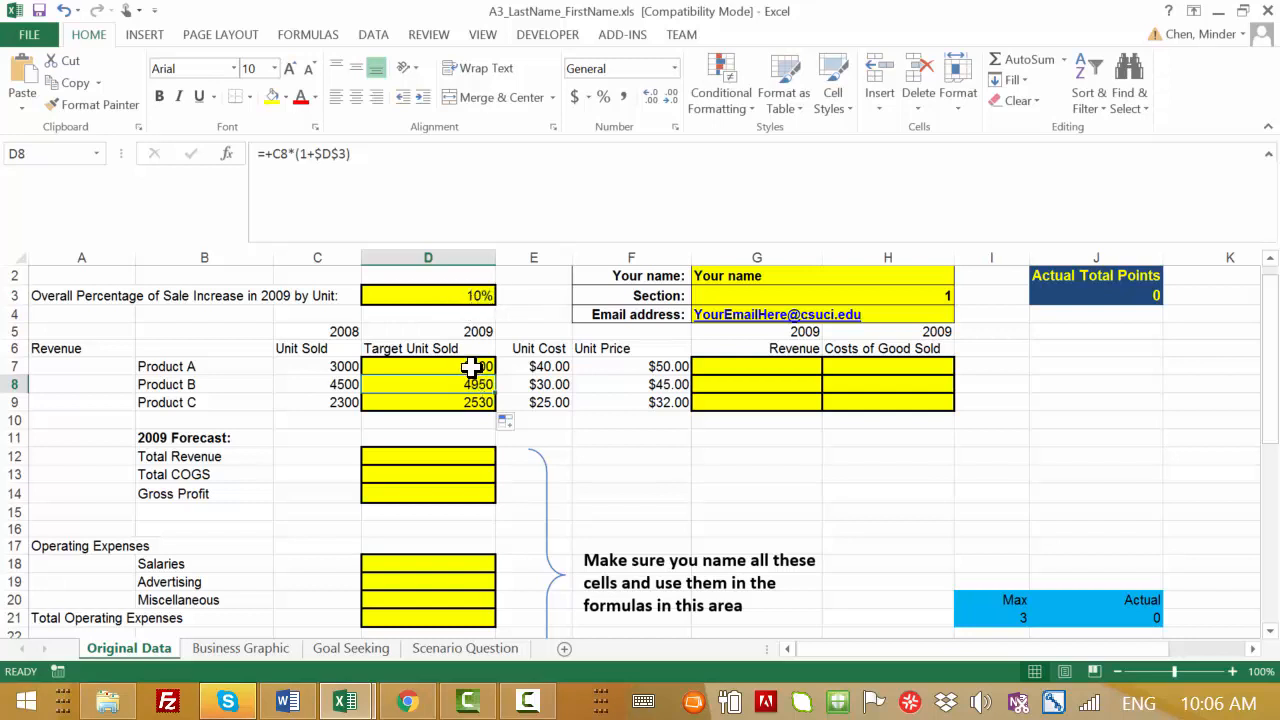
# Name the sale increase percentage cell D3 PercentageOfIncrease.
pyautogui.click(468, 295)
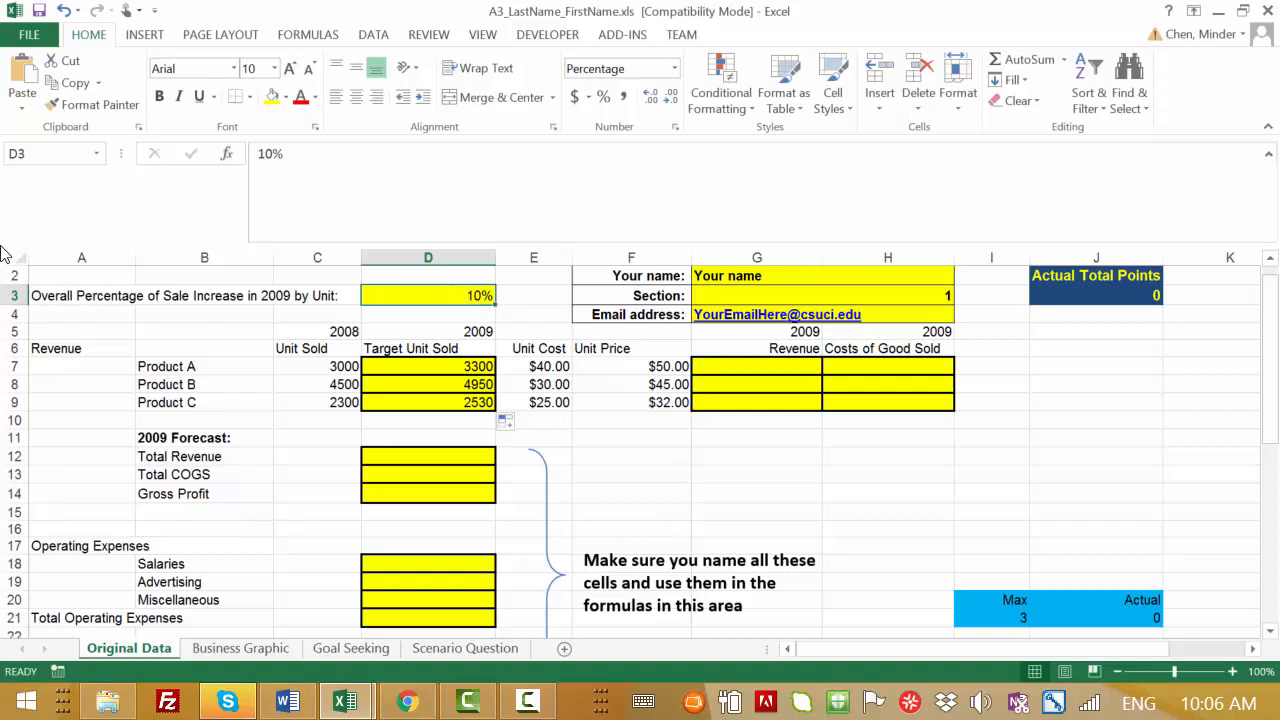
pyautogui.click(40, 153)
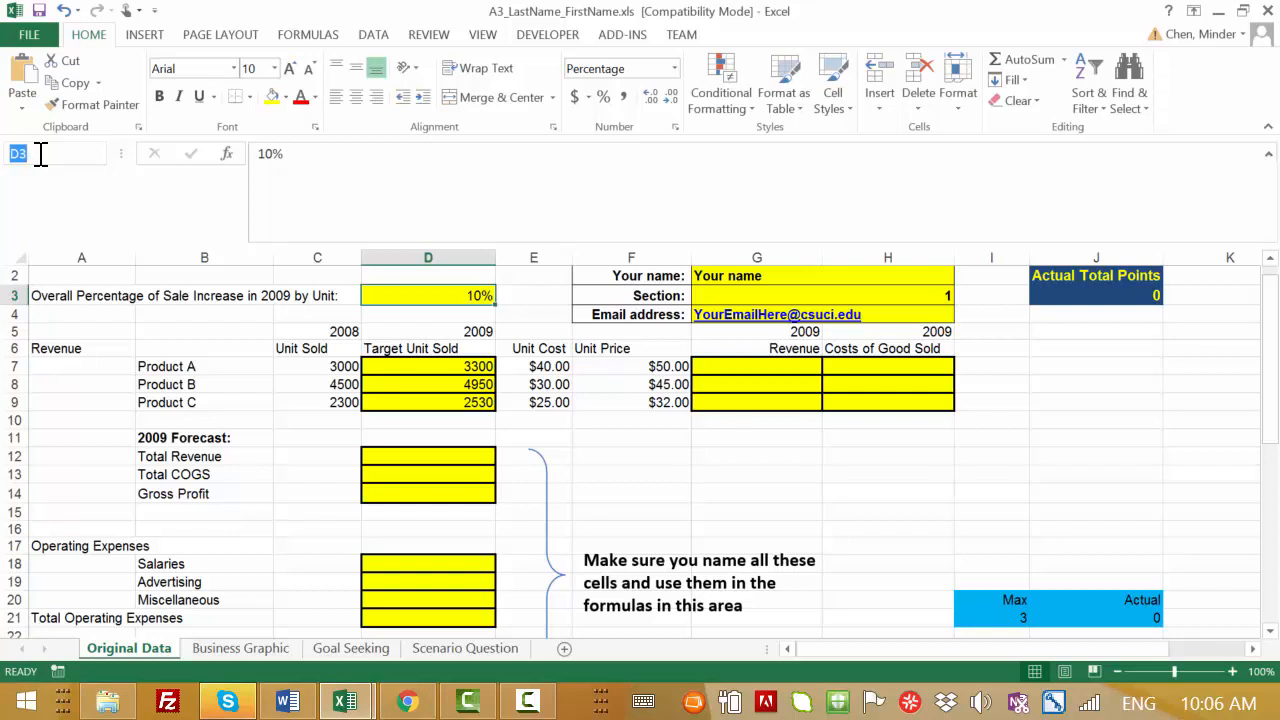
pyautogui.write('Percent')
pyautogui.write('ageC')
pyautogui.write('f')
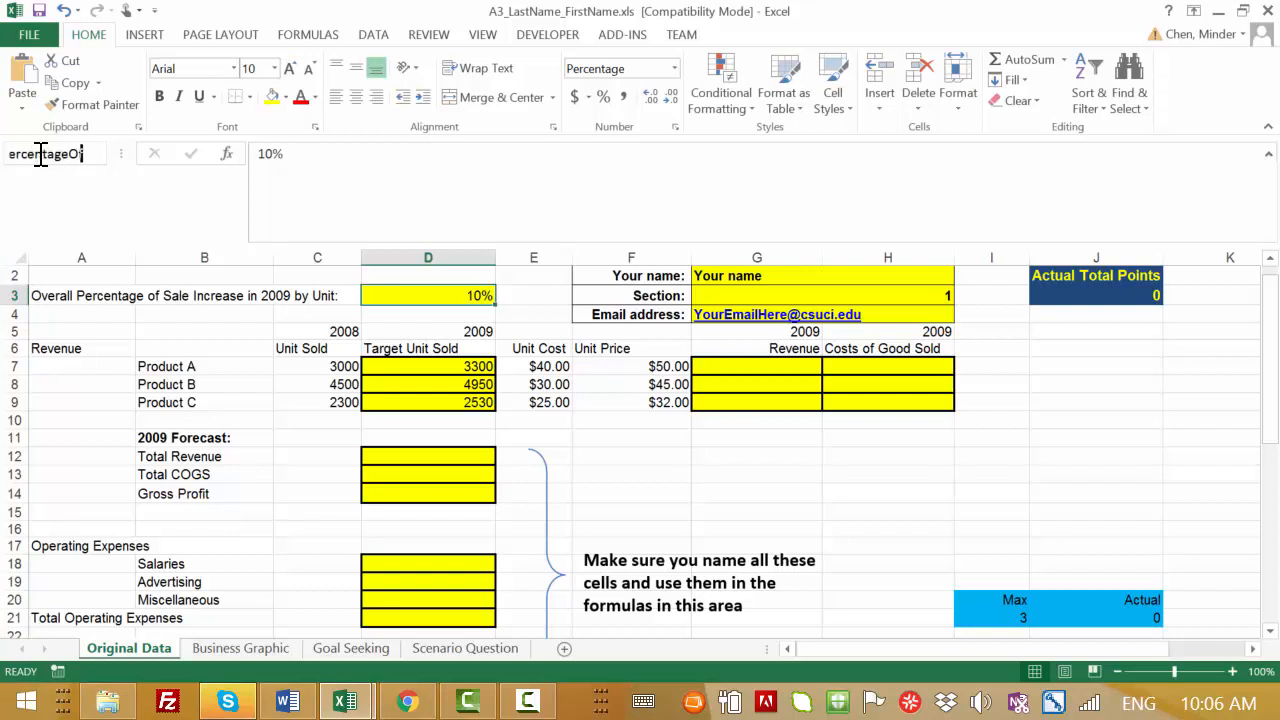
pyautogui.write('Increase')
pyautogui.press('Return')
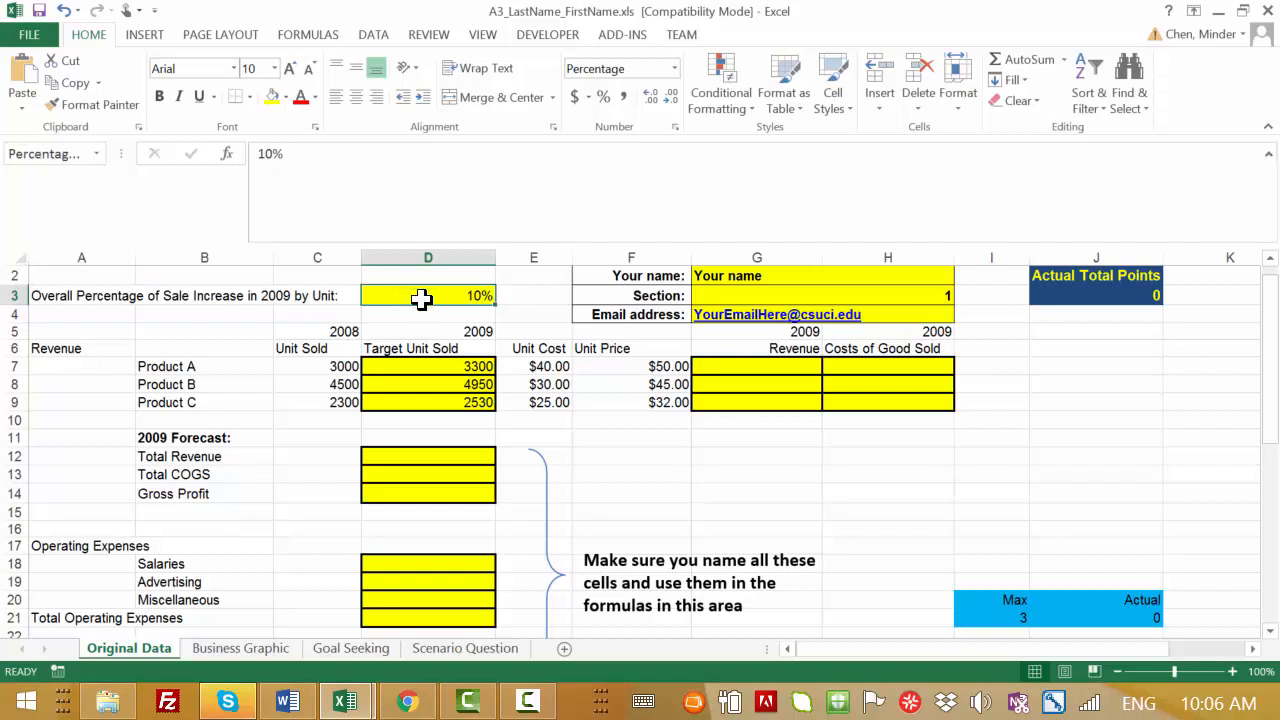
pyautogui.click(420, 292)
pyautogui.click(421, 294)
# Replace $D$3 in D7's formula with the cell name, giving =+C7*(1+PercentageOfIncrease).
pyautogui.click(474, 365)
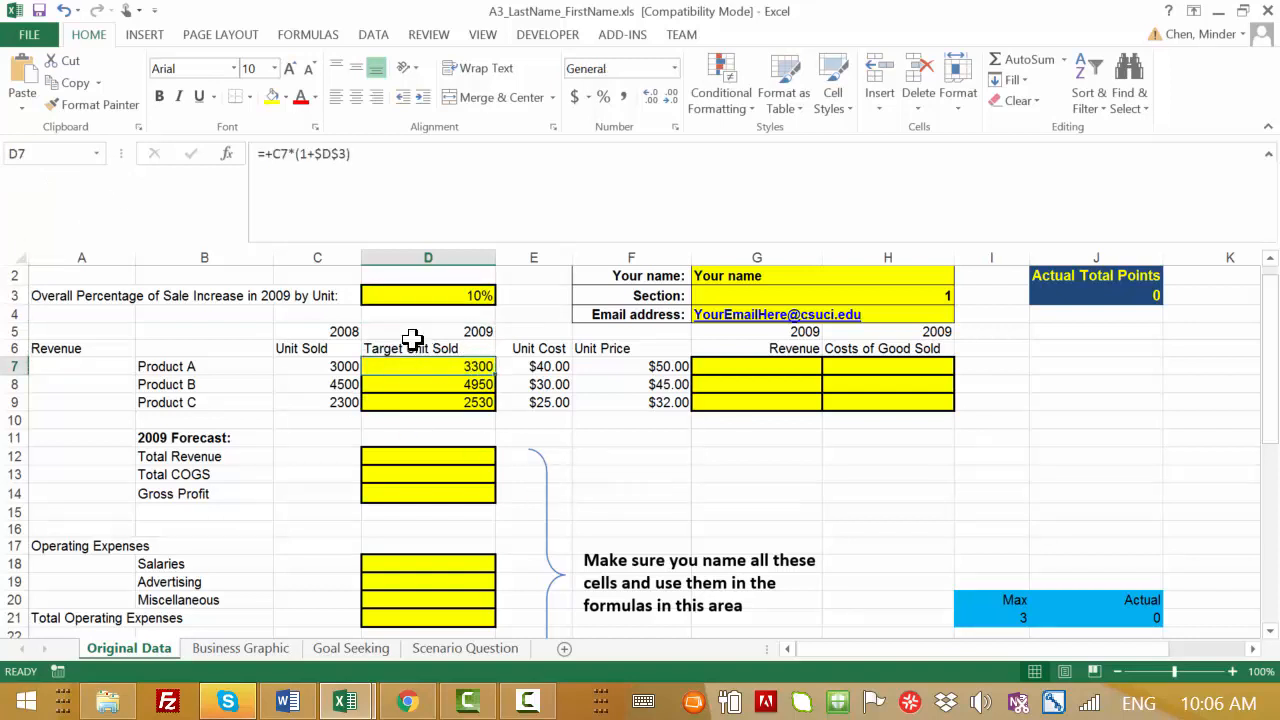
pyautogui.click(325, 153)
pyautogui.moveTo(315, 153); pyautogui.dragTo(343, 153)
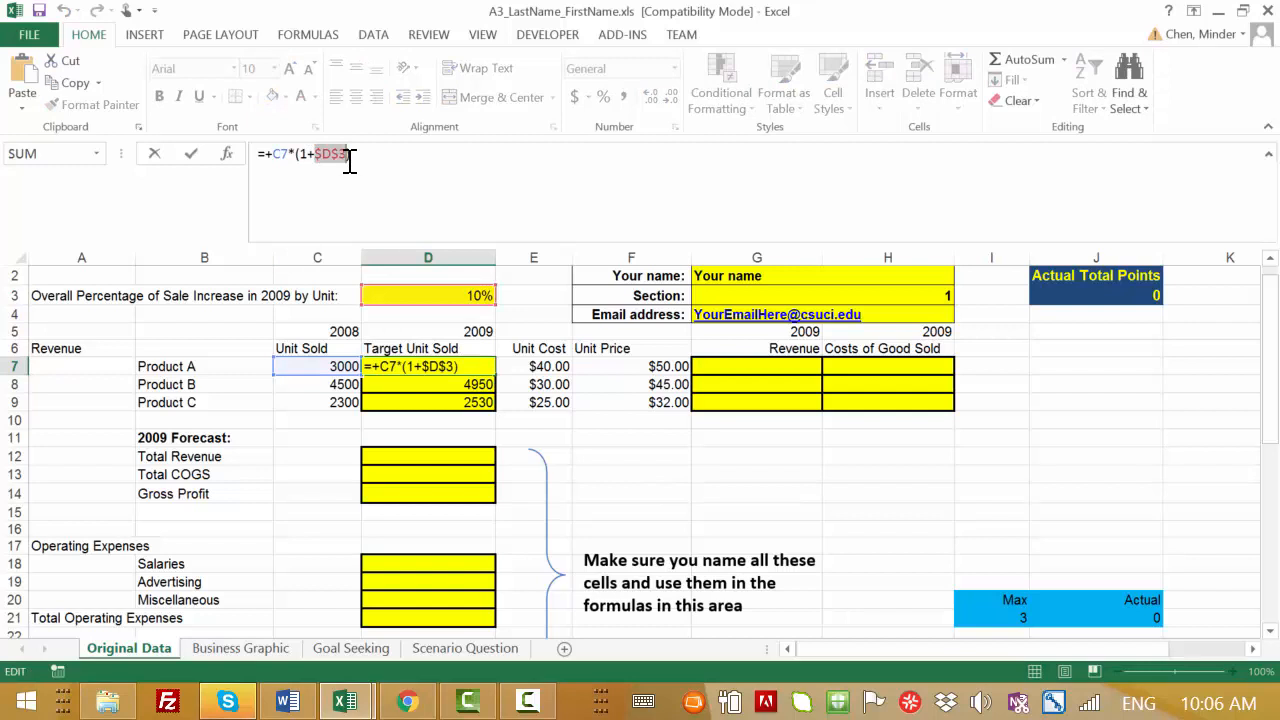
pyautogui.press('Delete')
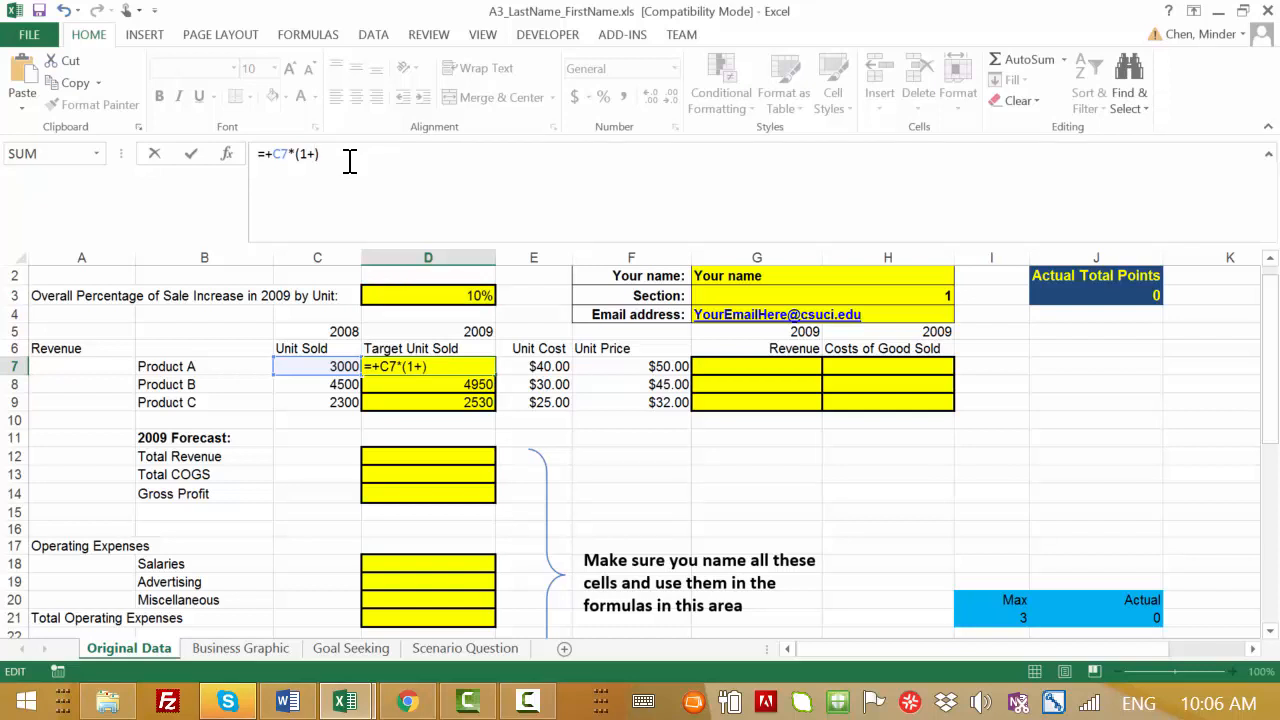
pyautogui.write('per')
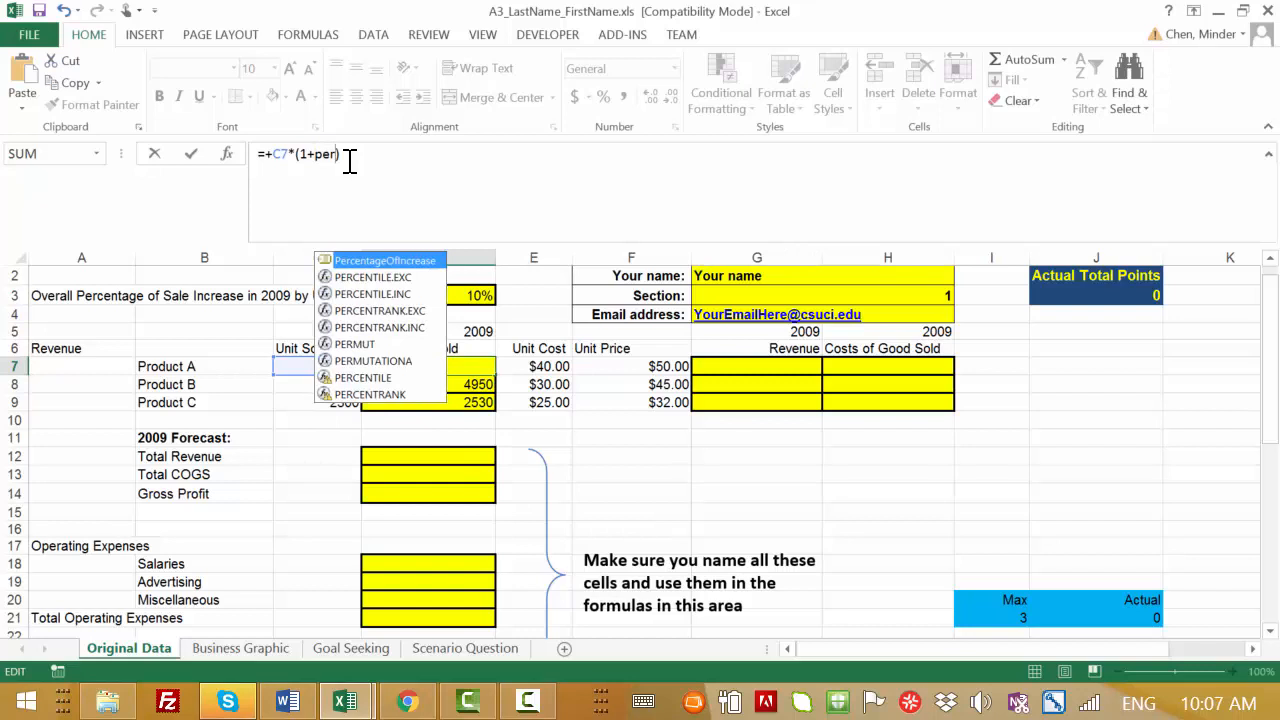
pyautogui.write('cen')
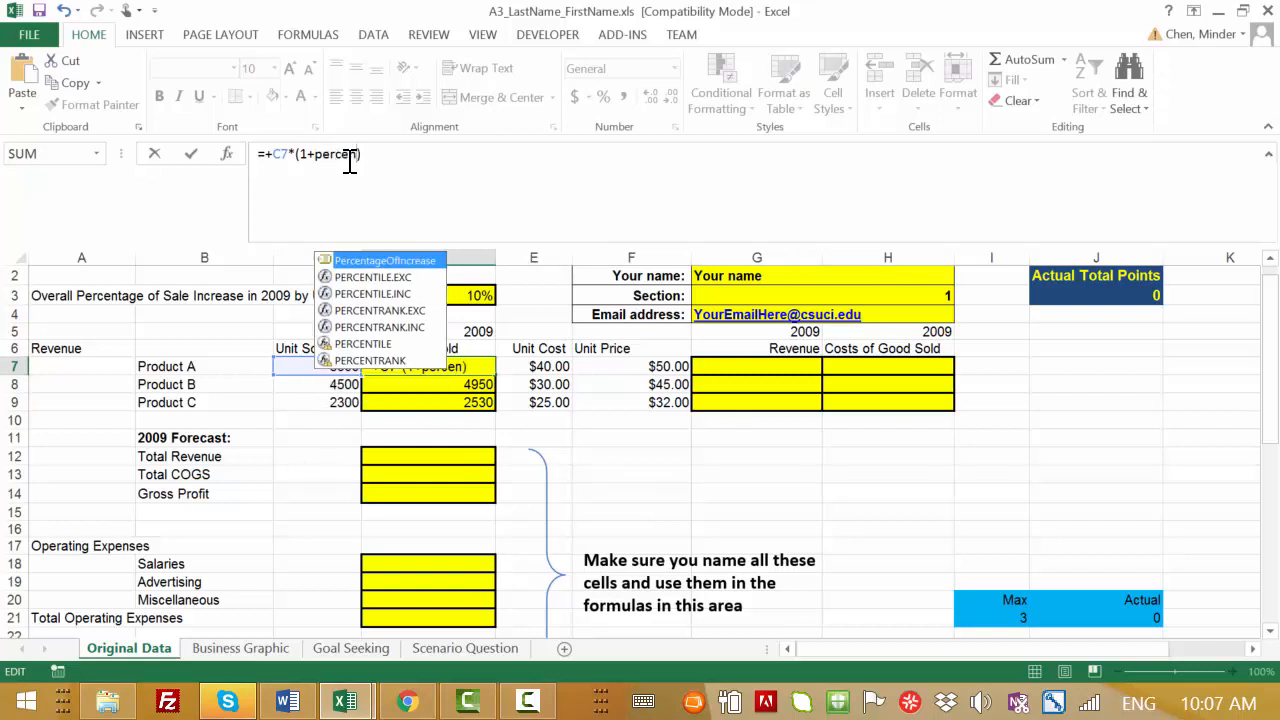
pyautogui.press('Tab')
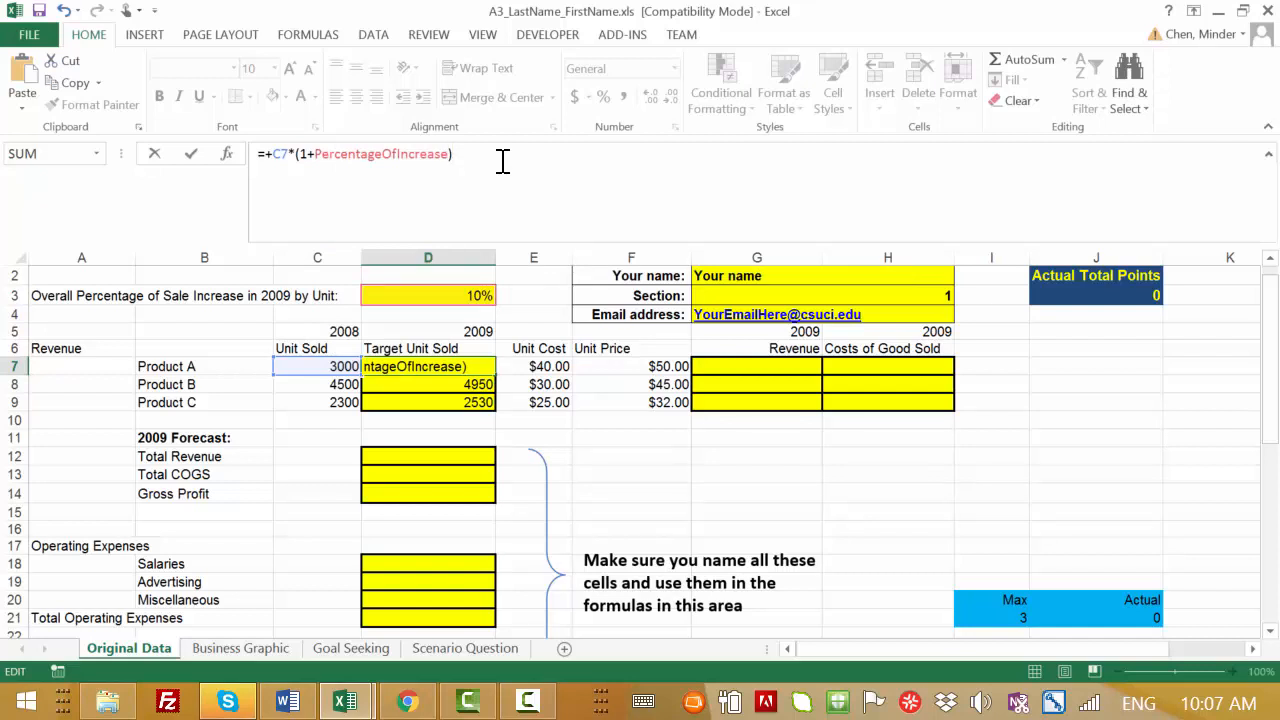
pyautogui.write(')')
pyautogui.press('Return')
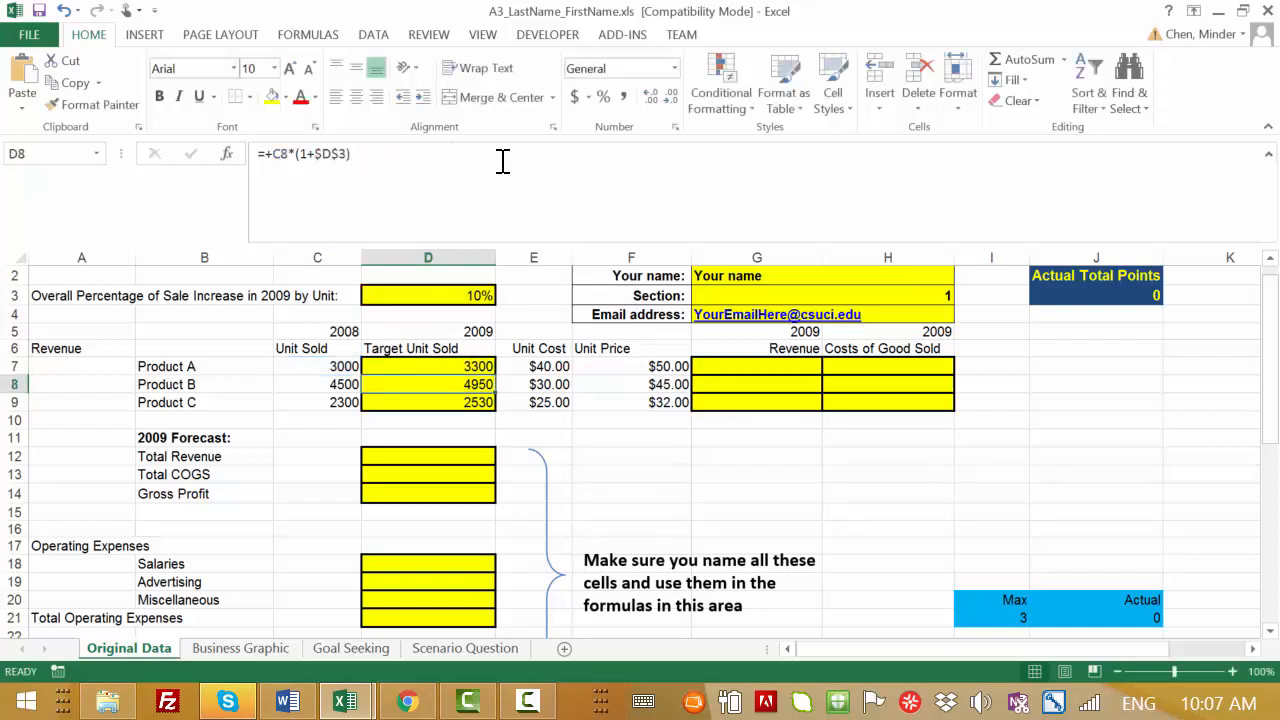
# Check the PercentageOfIncrease reference in D7's formula and copy that formula into D8:D9.
pyautogui.click(464, 366)
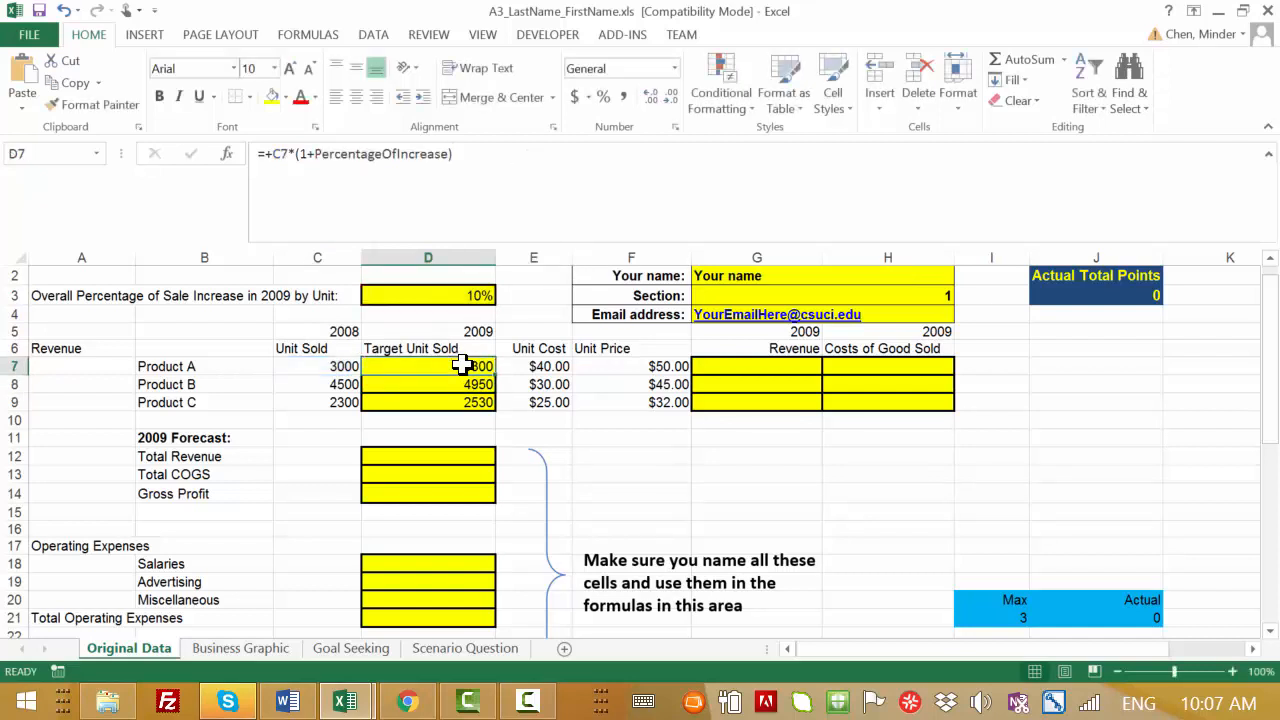
pyautogui.click(333, 153)
pyautogui.moveTo(333, 153); pyautogui.dragTo(443, 153)
pyautogui.click(515, 165)
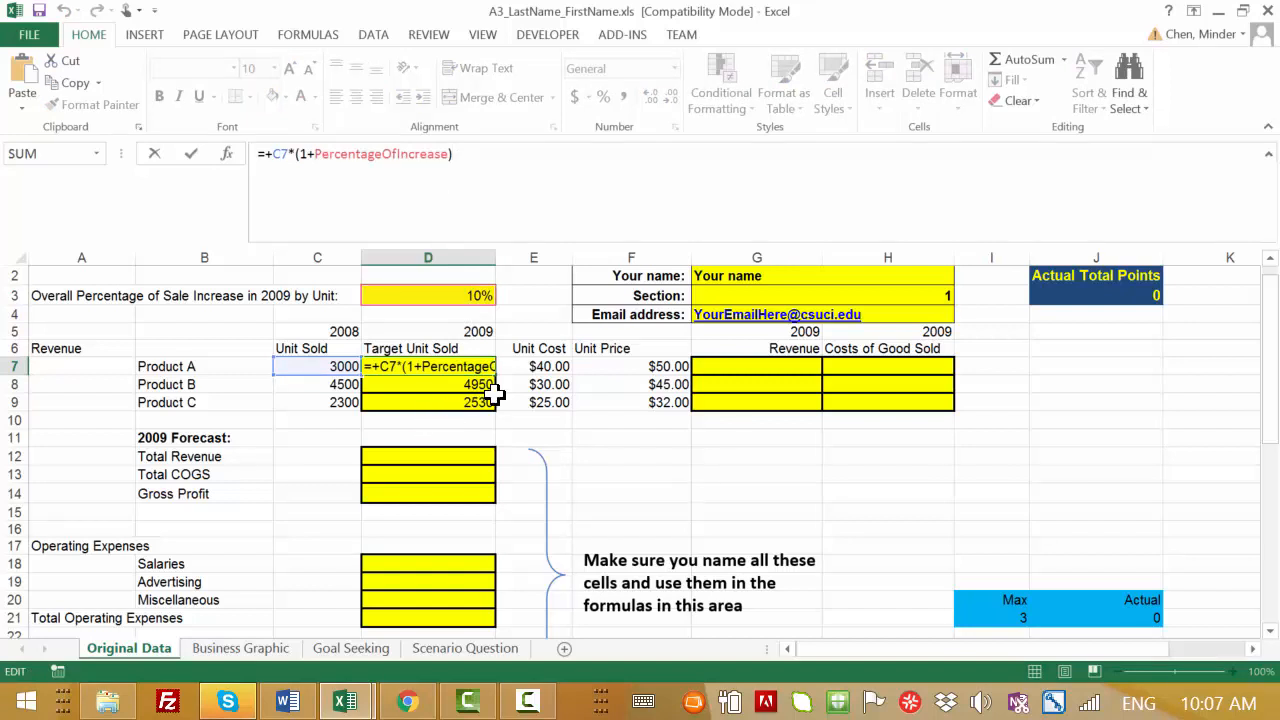
pyautogui.press('Return')
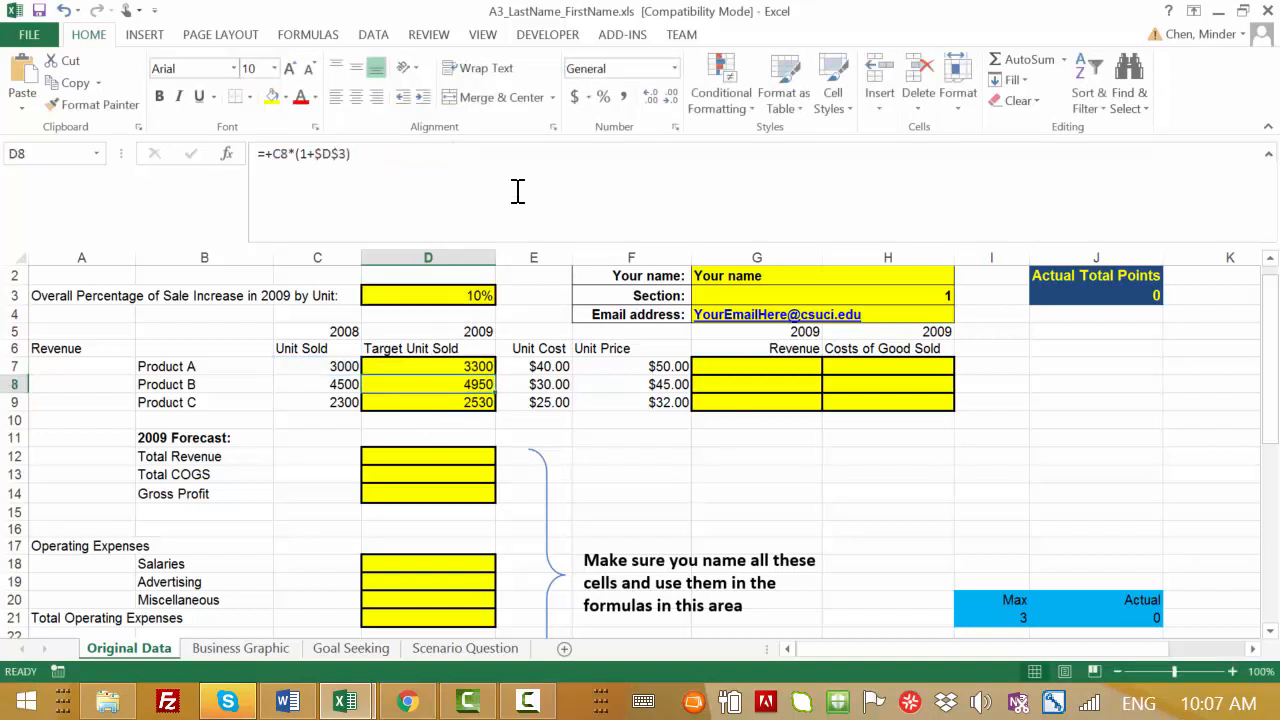
pyautogui.click(425, 372)
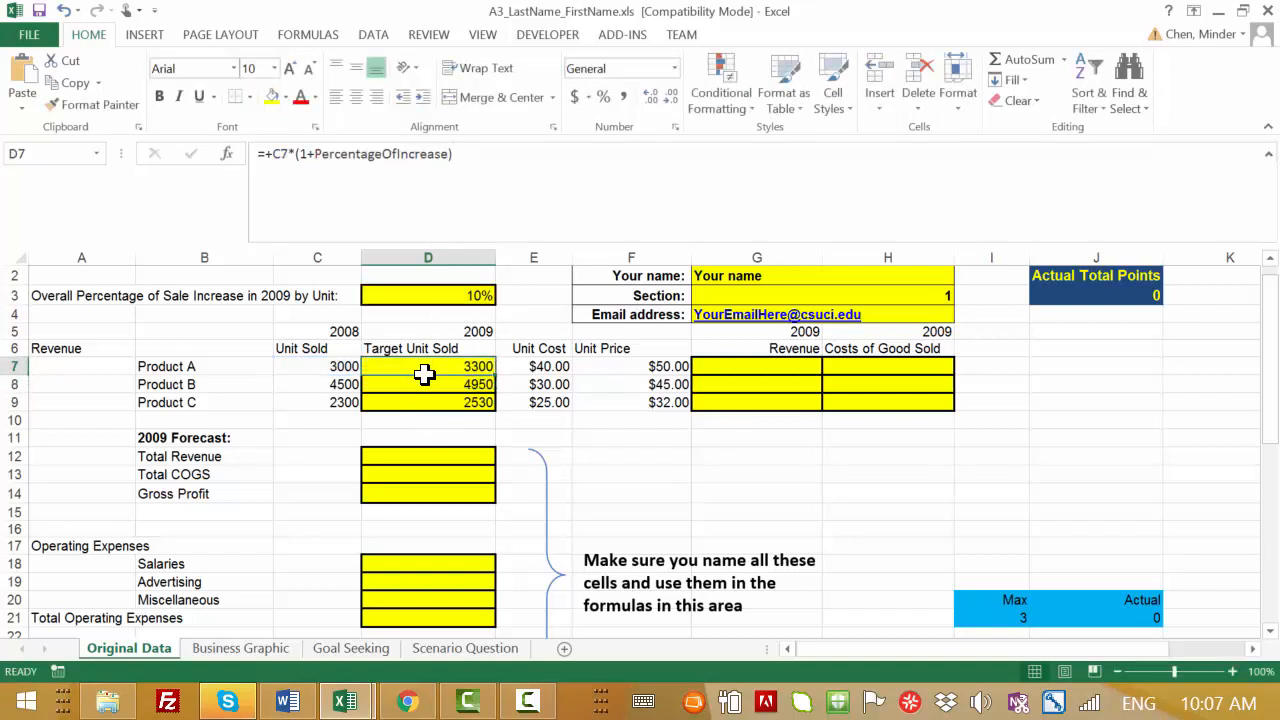
pyautogui.hotkey('ctrl', 'c')
pyautogui.click(424, 384)
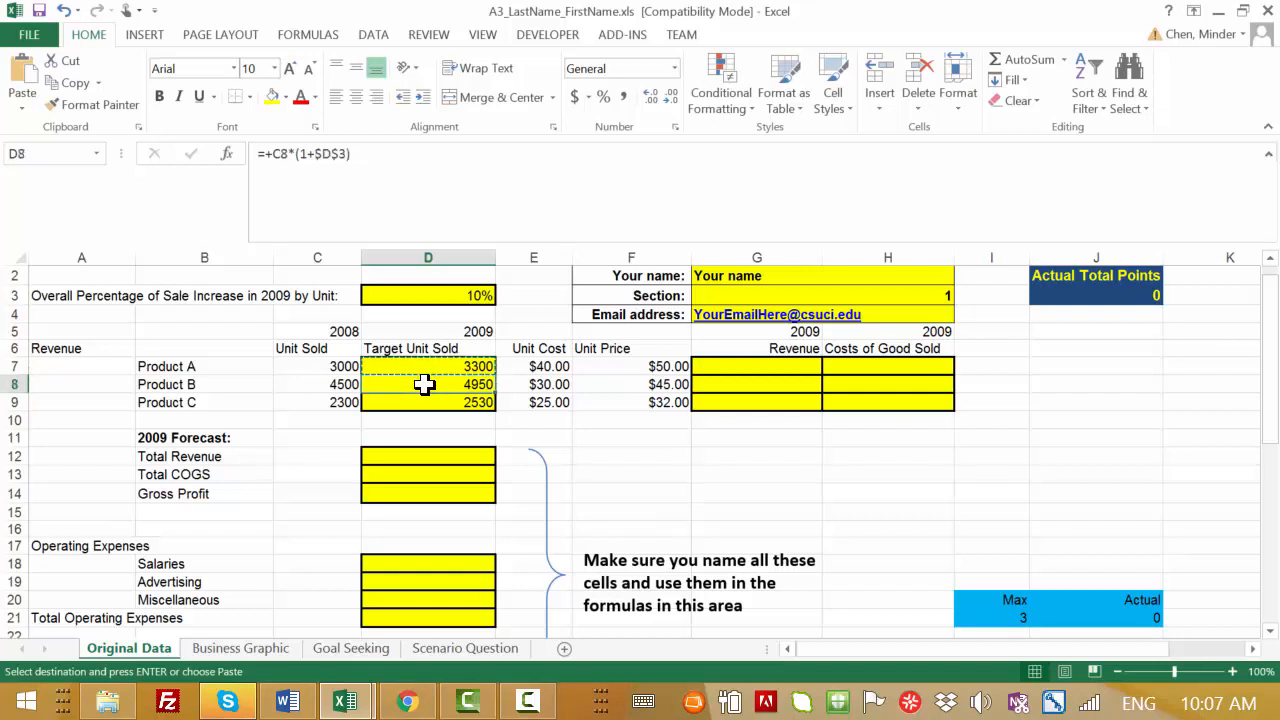
pyautogui.hotkey('shift', 'Down')
pyautogui.hotkey('ctrl', 'v')
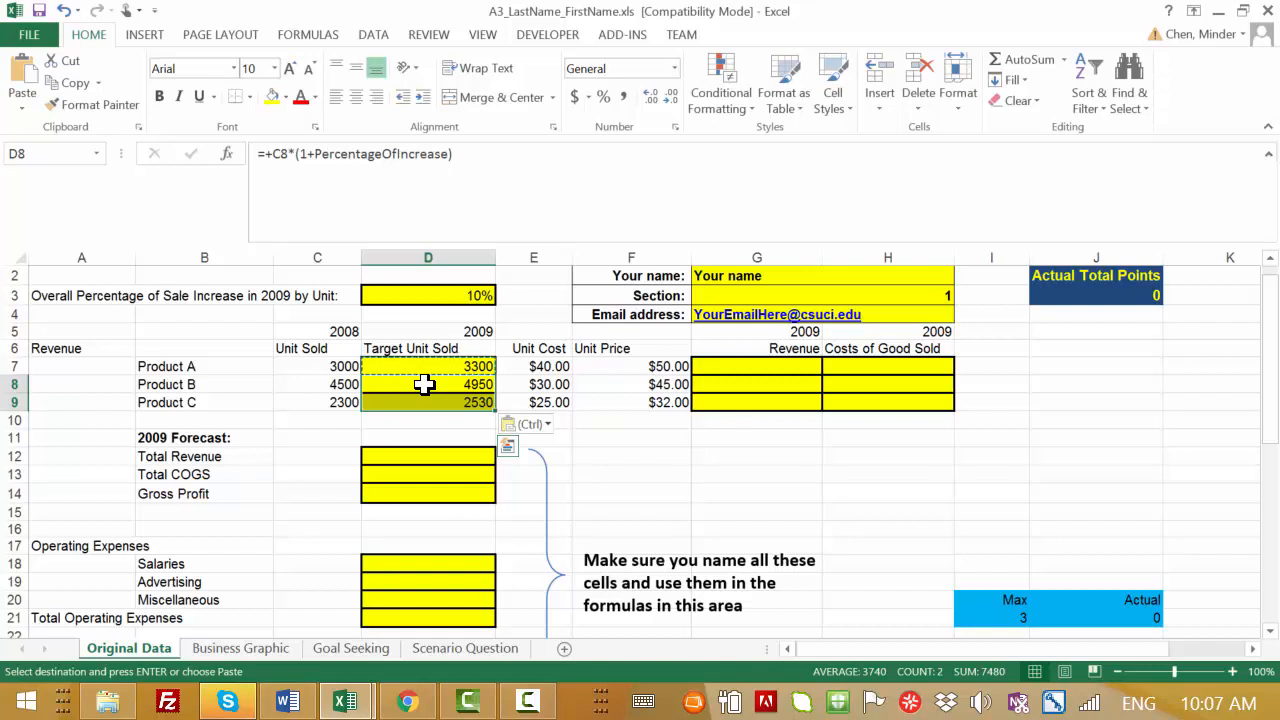
# Examine the 2009 Revenue and Costs of Good Sold answer cells along with Product A's target units and unit price.
pyautogui.click(795, 370)
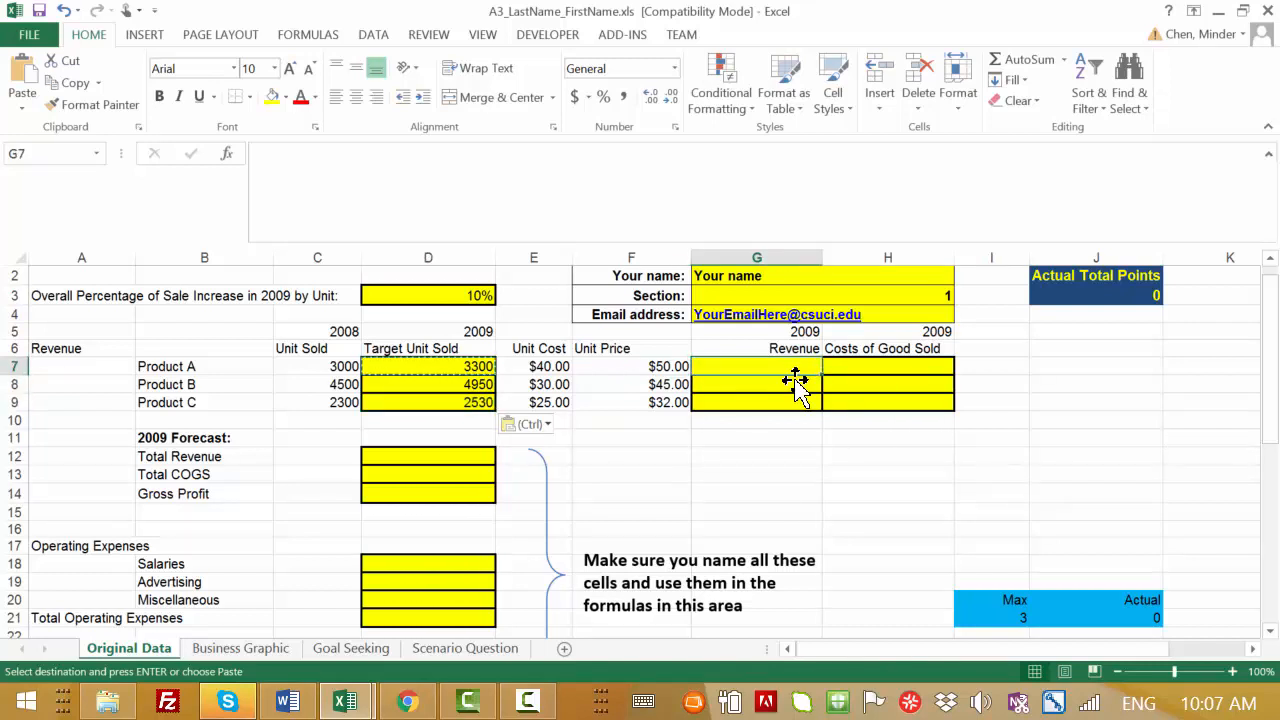
pyautogui.moveTo(857, 366); pyautogui.dragTo(861, 403)
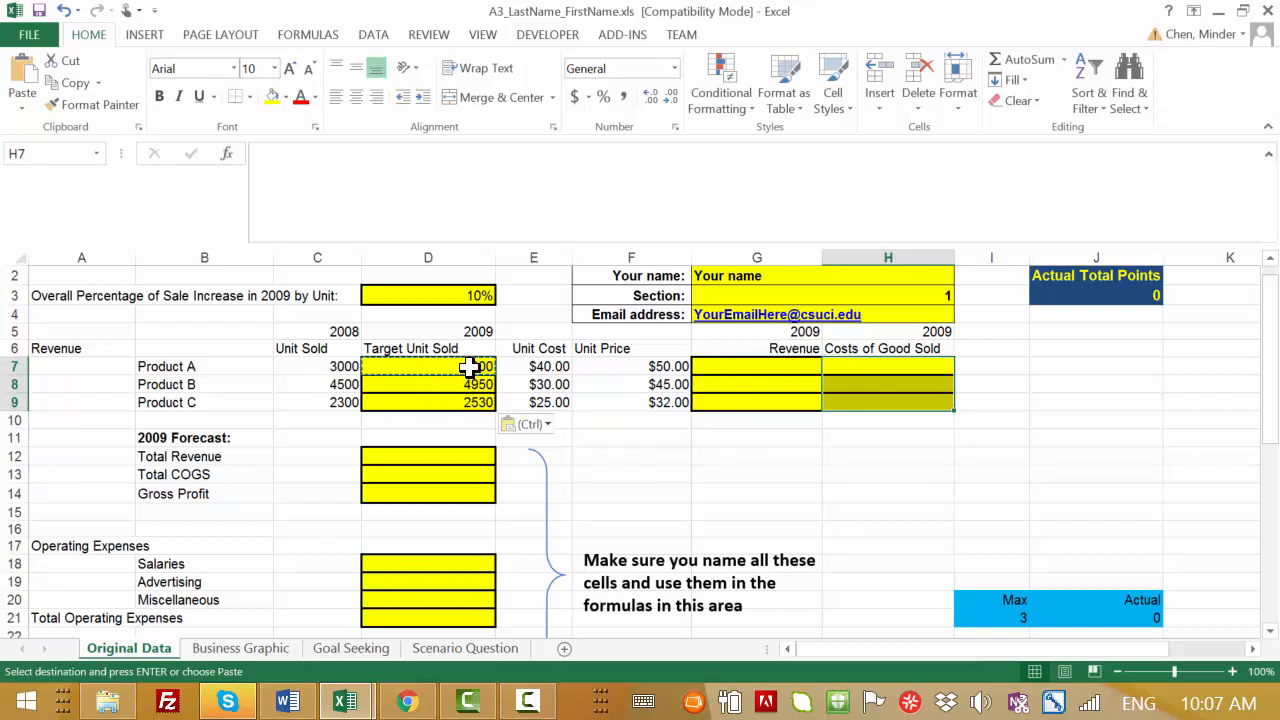
pyautogui.click(861, 366)
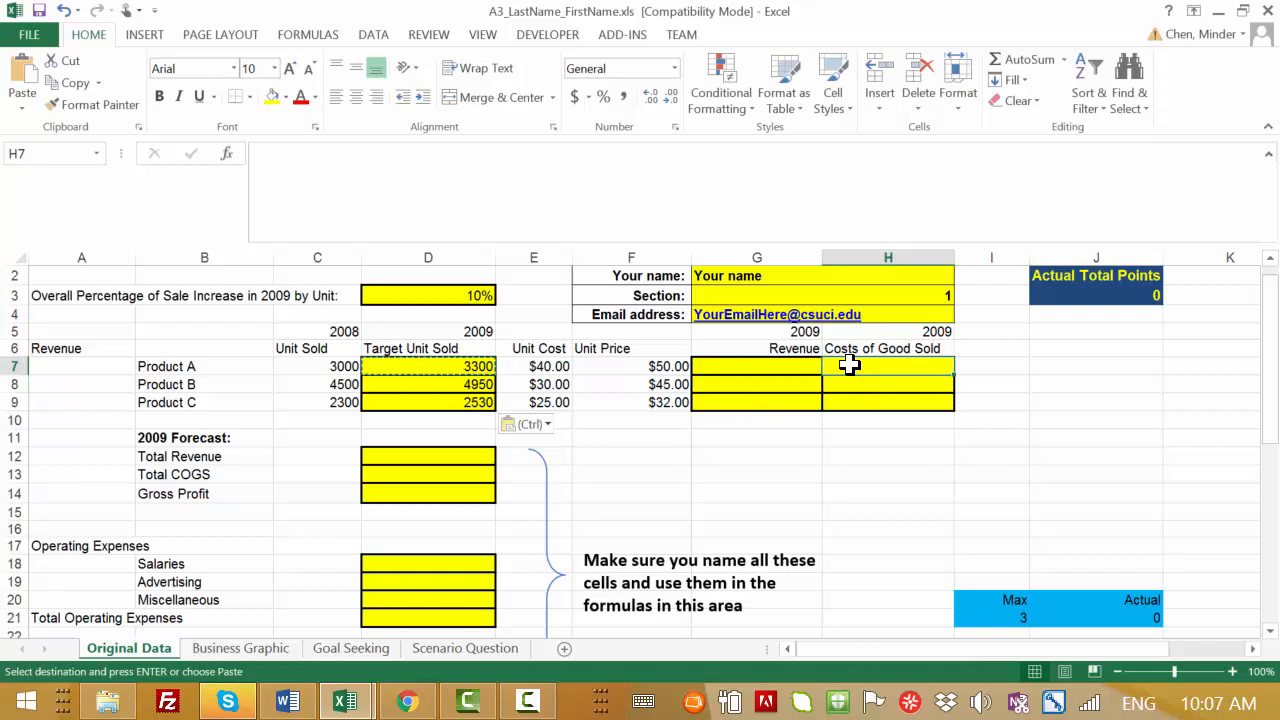
pyautogui.click(800, 365)
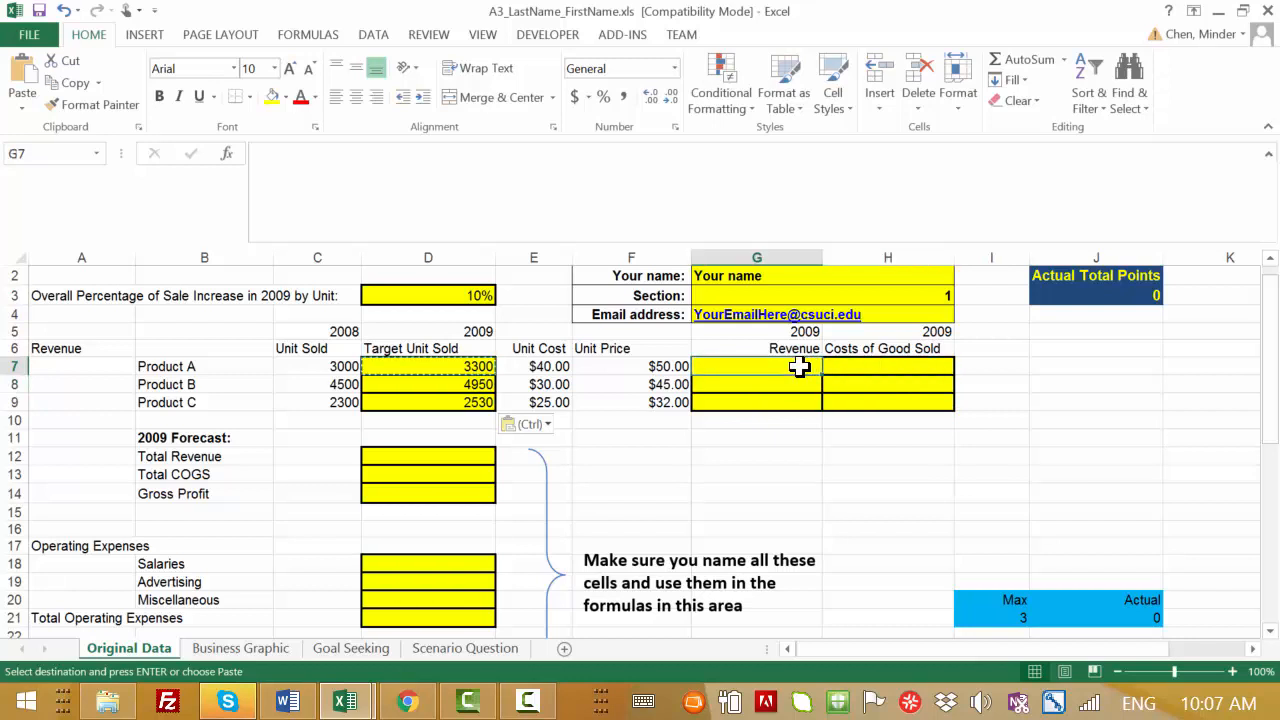
pyautogui.click(434, 365)
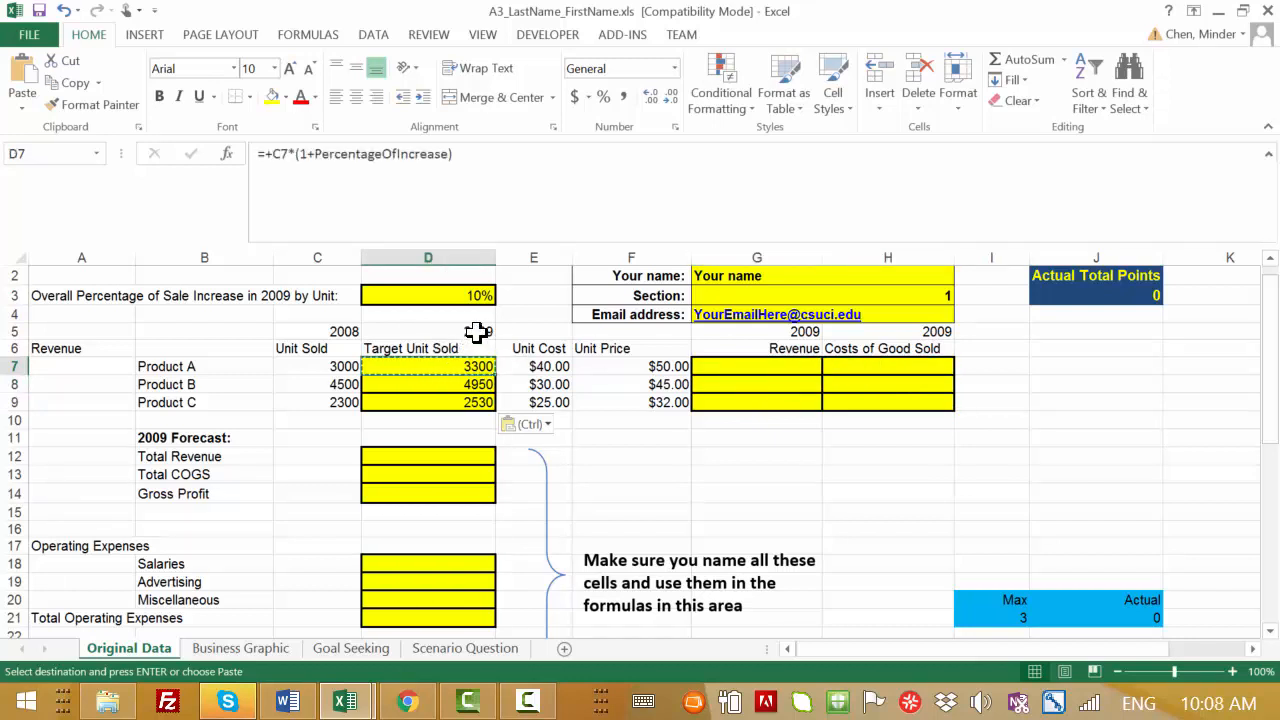
pyautogui.click(654, 365)
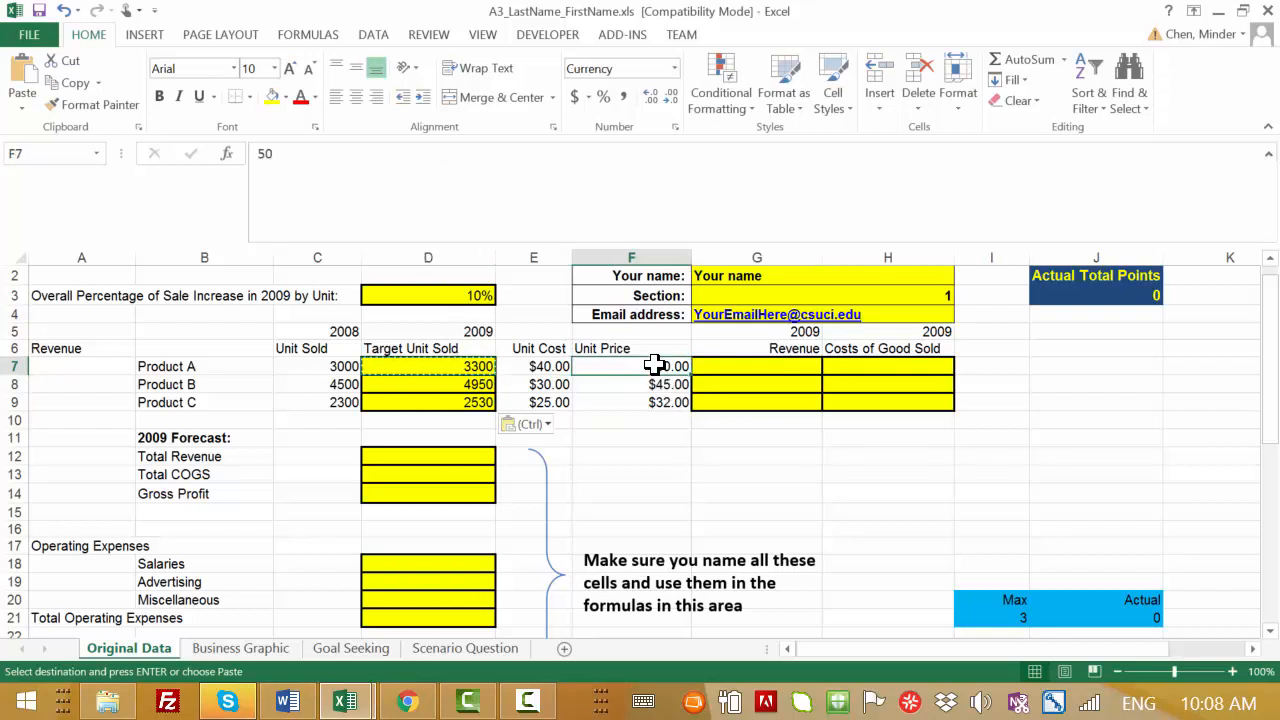
# Examine the 2009 Revenue and Costs of Good Sold columns and the forecast answer cells from Total Revenue down to Net Profit.
pyautogui.click(866, 367)
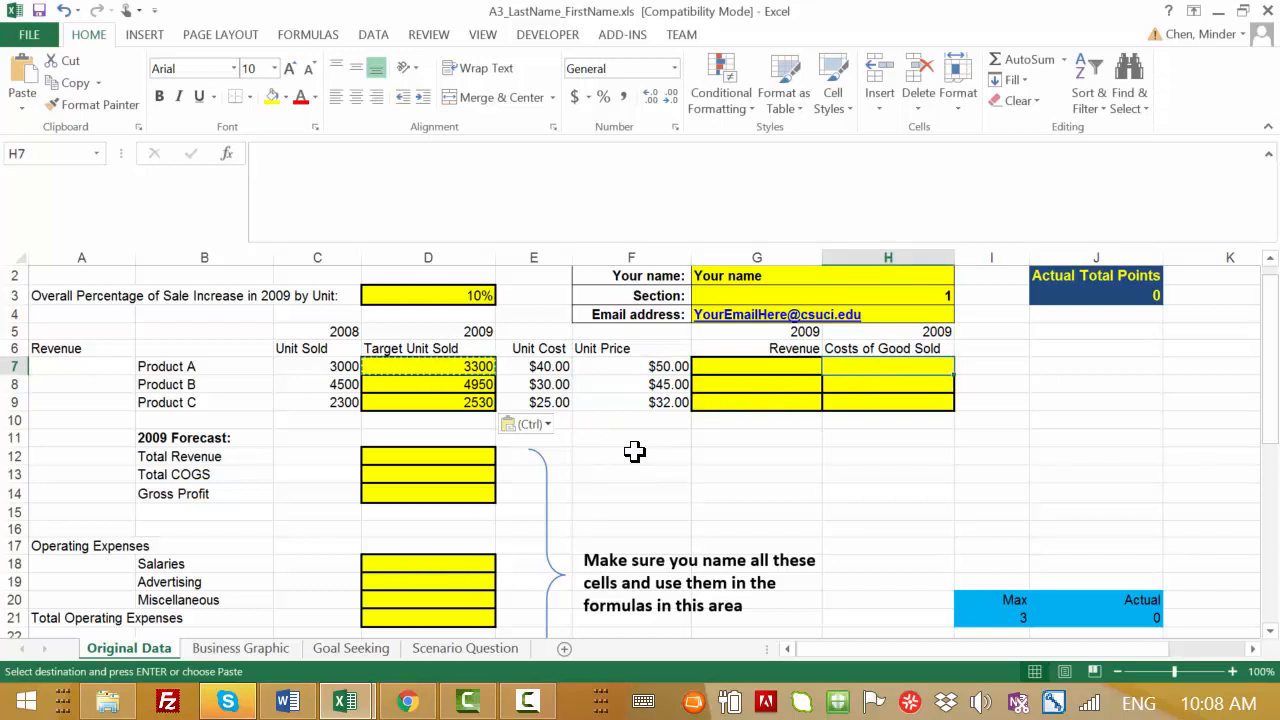
pyautogui.click(424, 452)
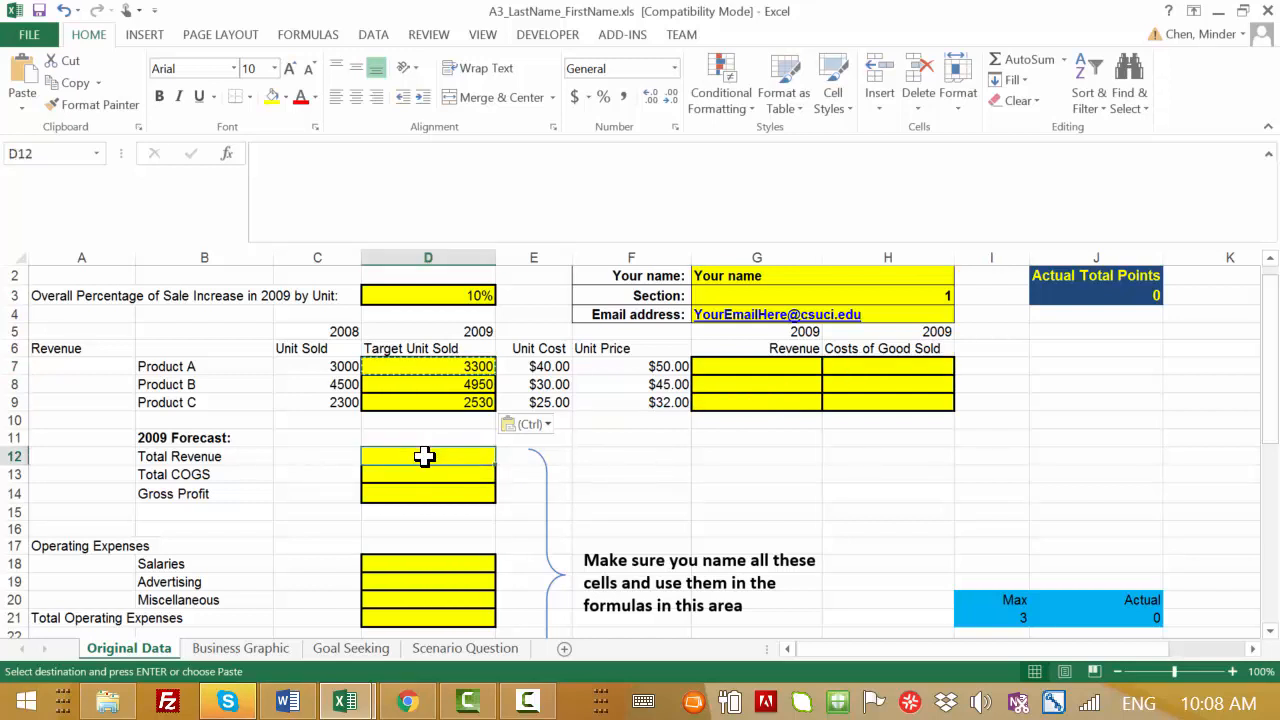
pyautogui.click(758, 363)
pyautogui.moveTo(758, 363); pyautogui.dragTo(762, 399)
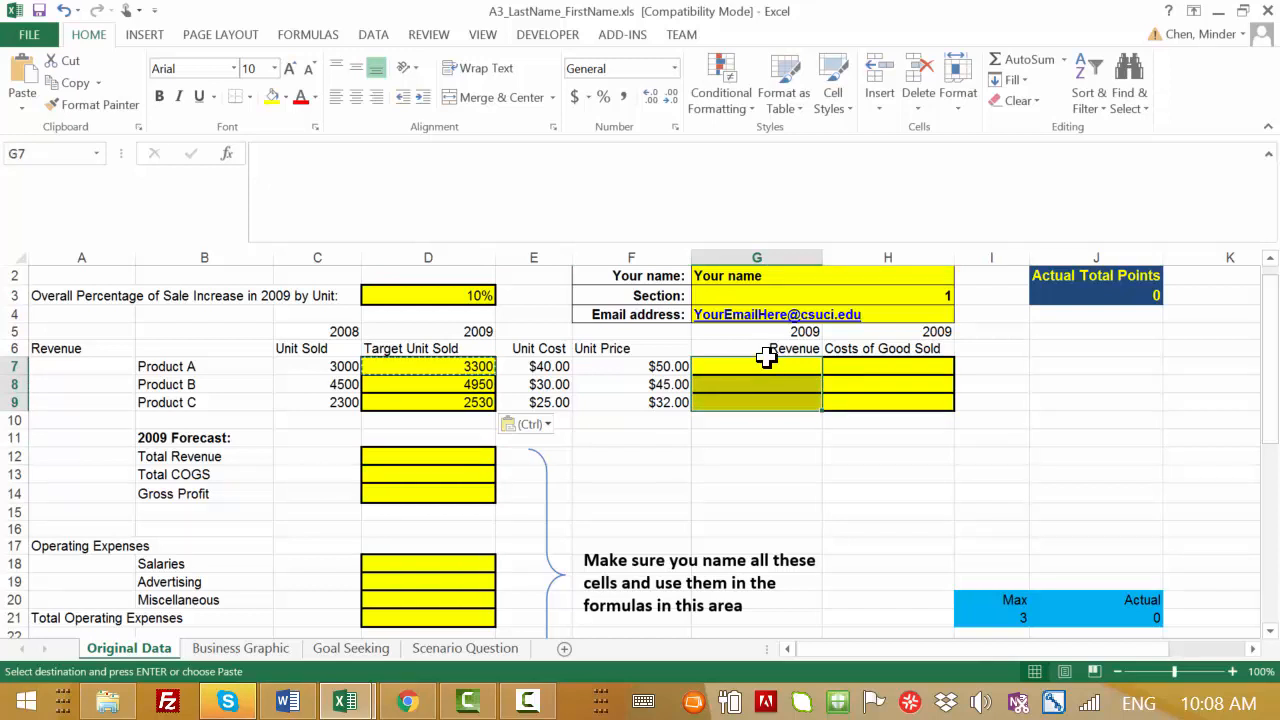
pyautogui.click(766, 366)
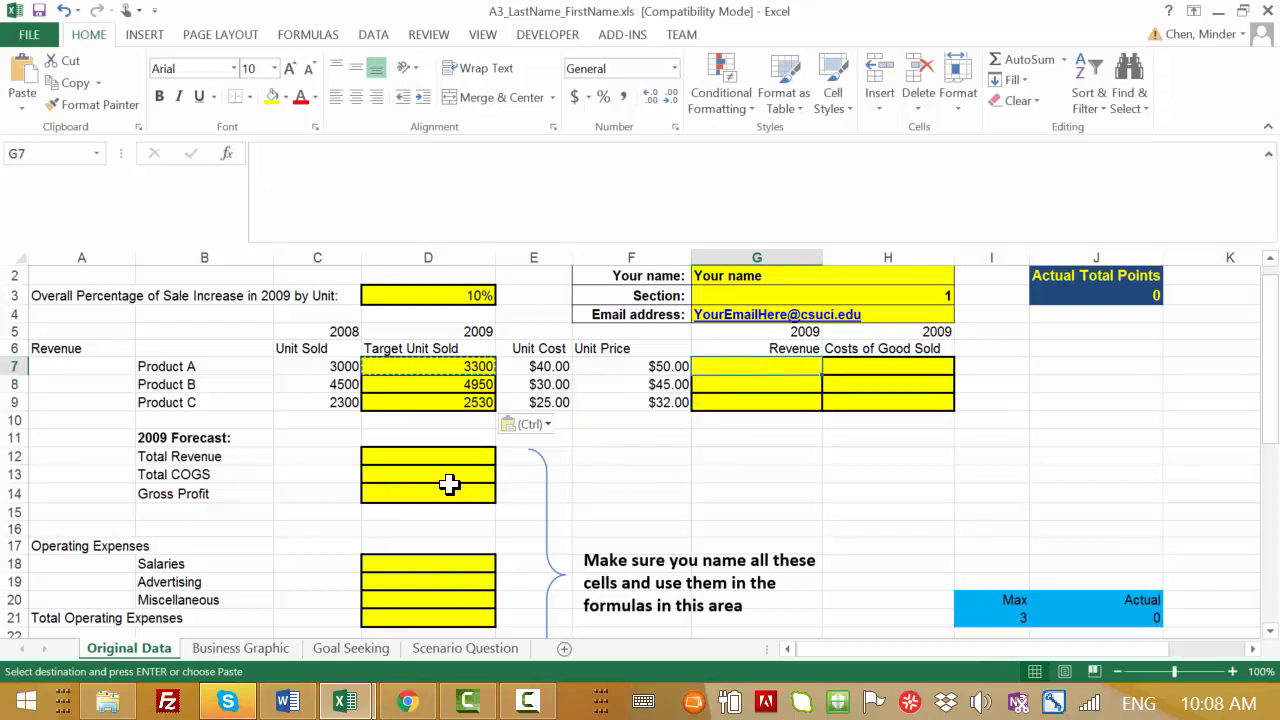
pyautogui.click(434, 472)
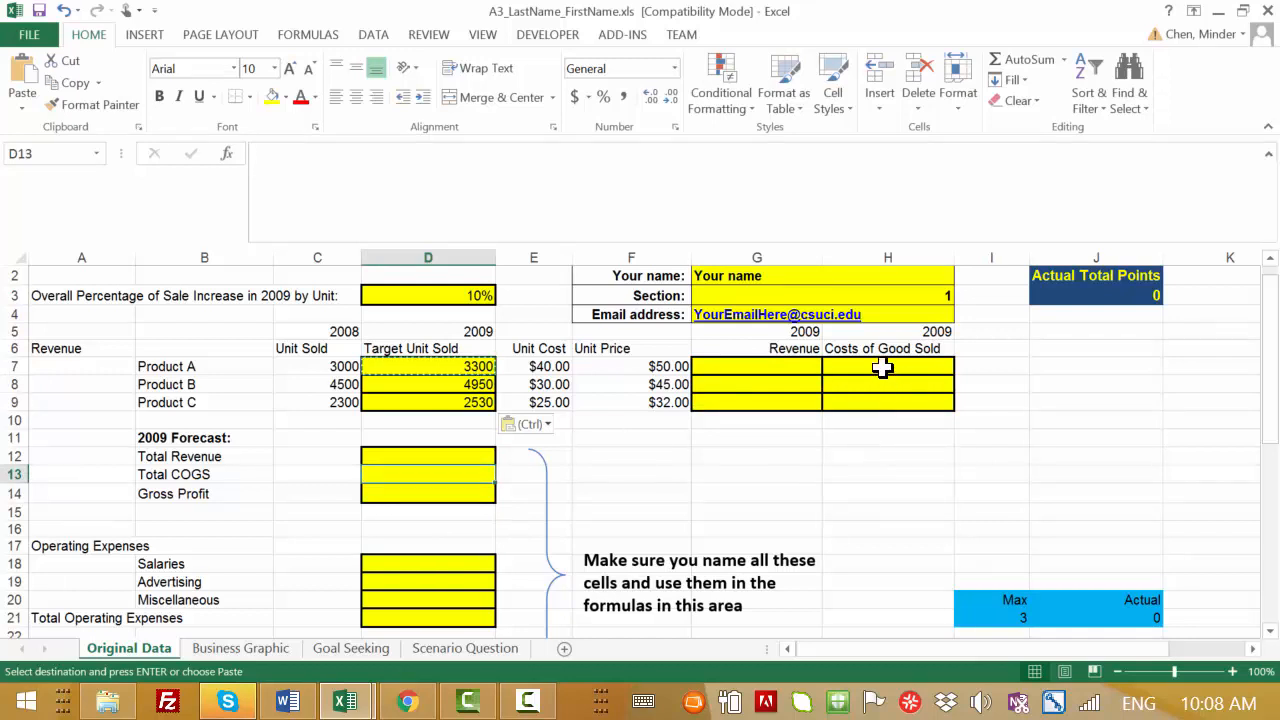
pyautogui.moveTo(886, 369); pyautogui.dragTo(893, 405)
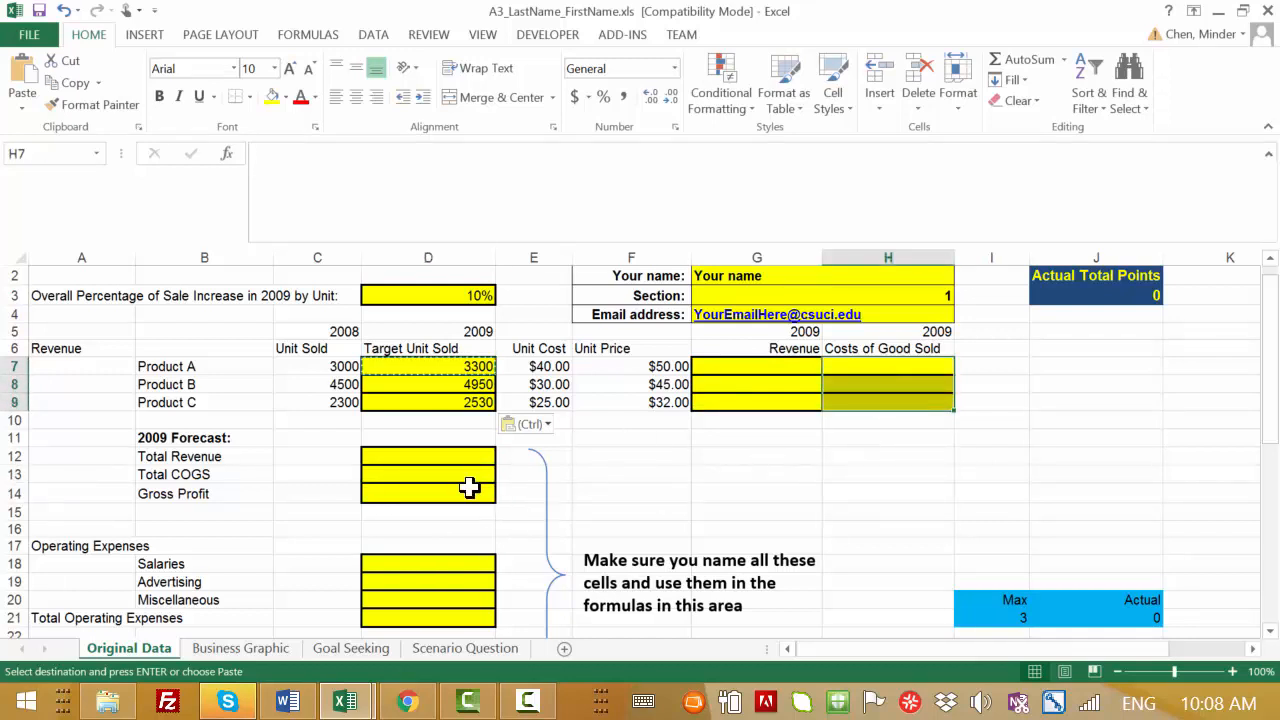
pyautogui.click(440, 465)
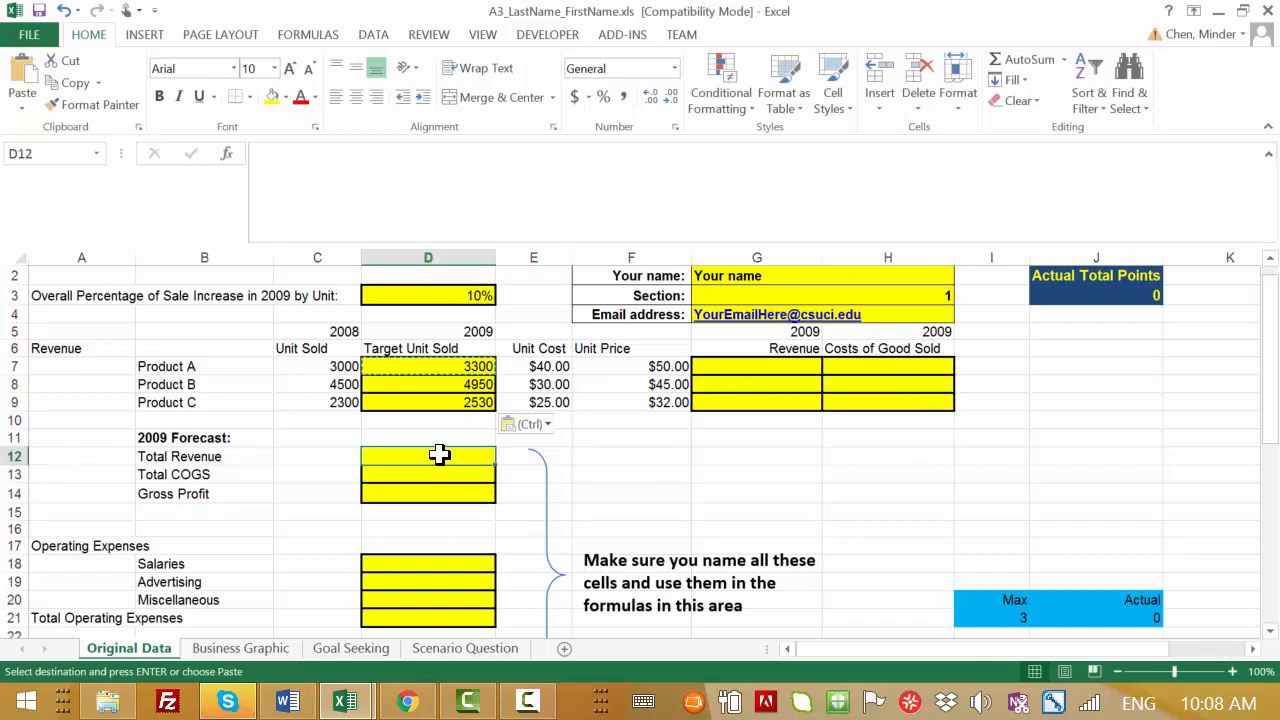
pyautogui.moveTo(440, 455); pyautogui.dragTo(438, 491)
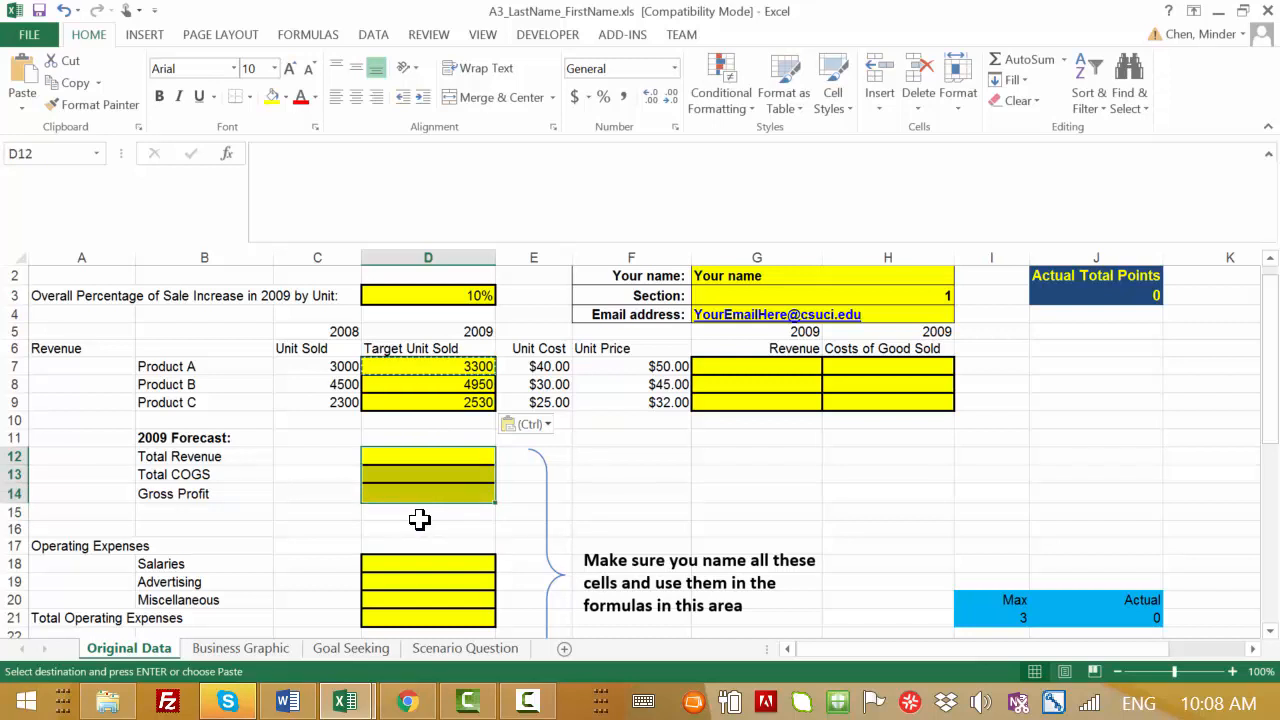
pyautogui.click(425, 525)
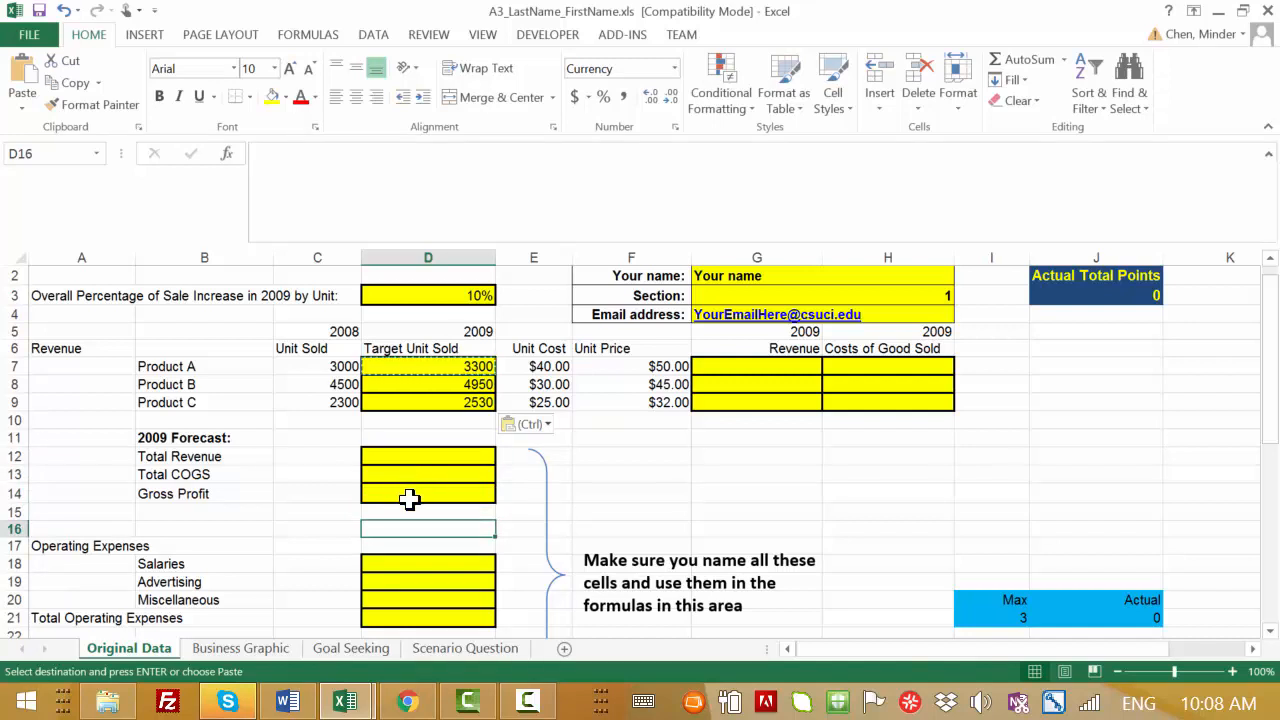
pyautogui.click(410, 494)
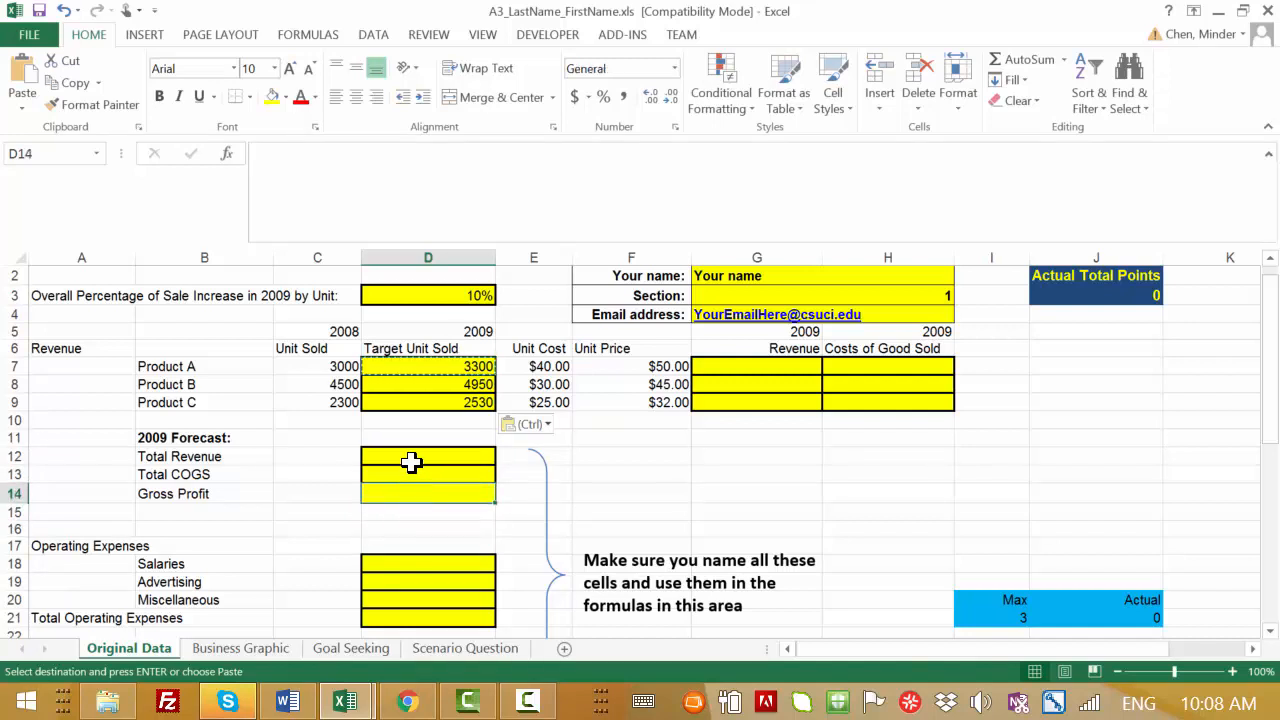
pyautogui.moveTo(412, 458); pyautogui.dragTo(432, 605)
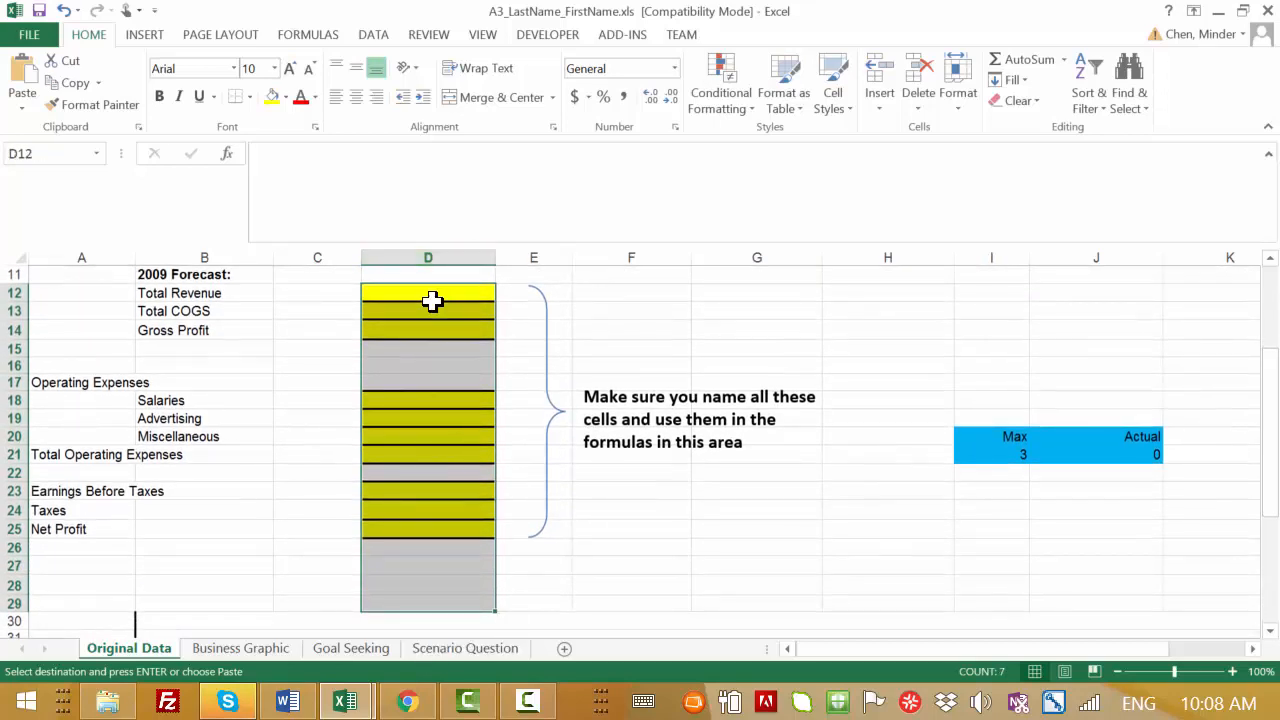
# Name the Total Revenue cell D12 TotalRevenue2009.
pyautogui.click(431, 291)
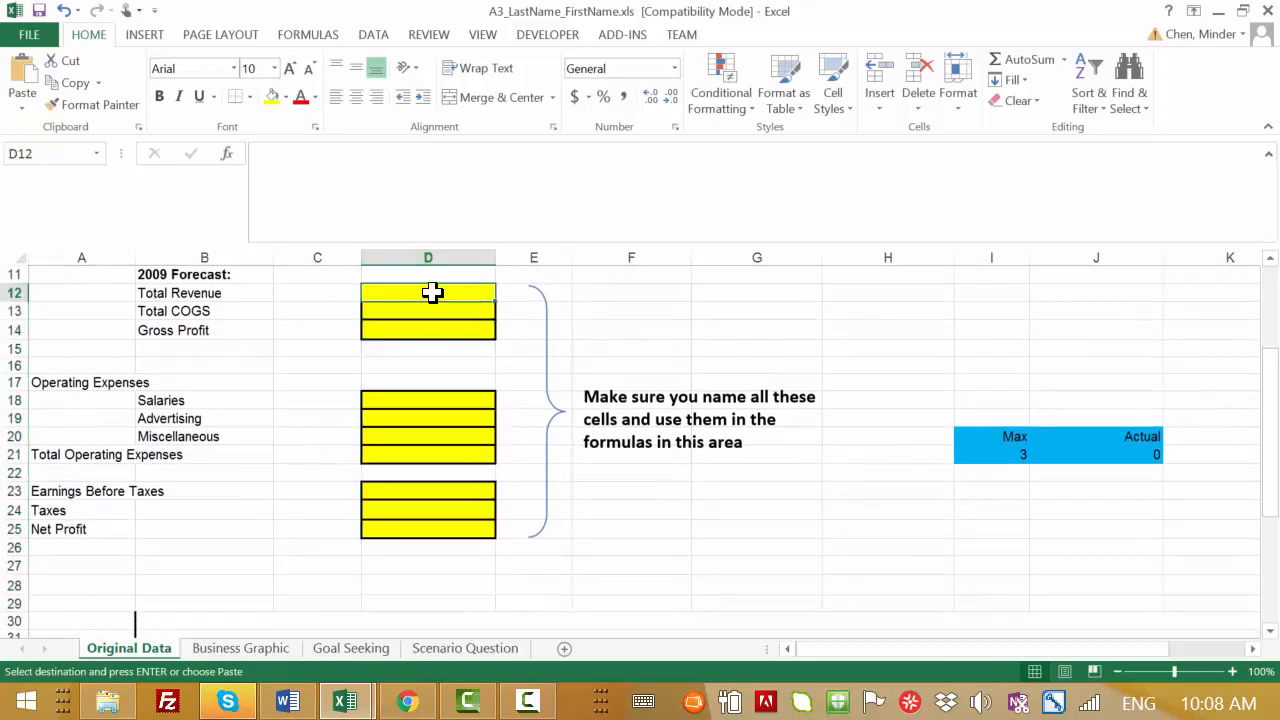
pyautogui.click(56, 153)
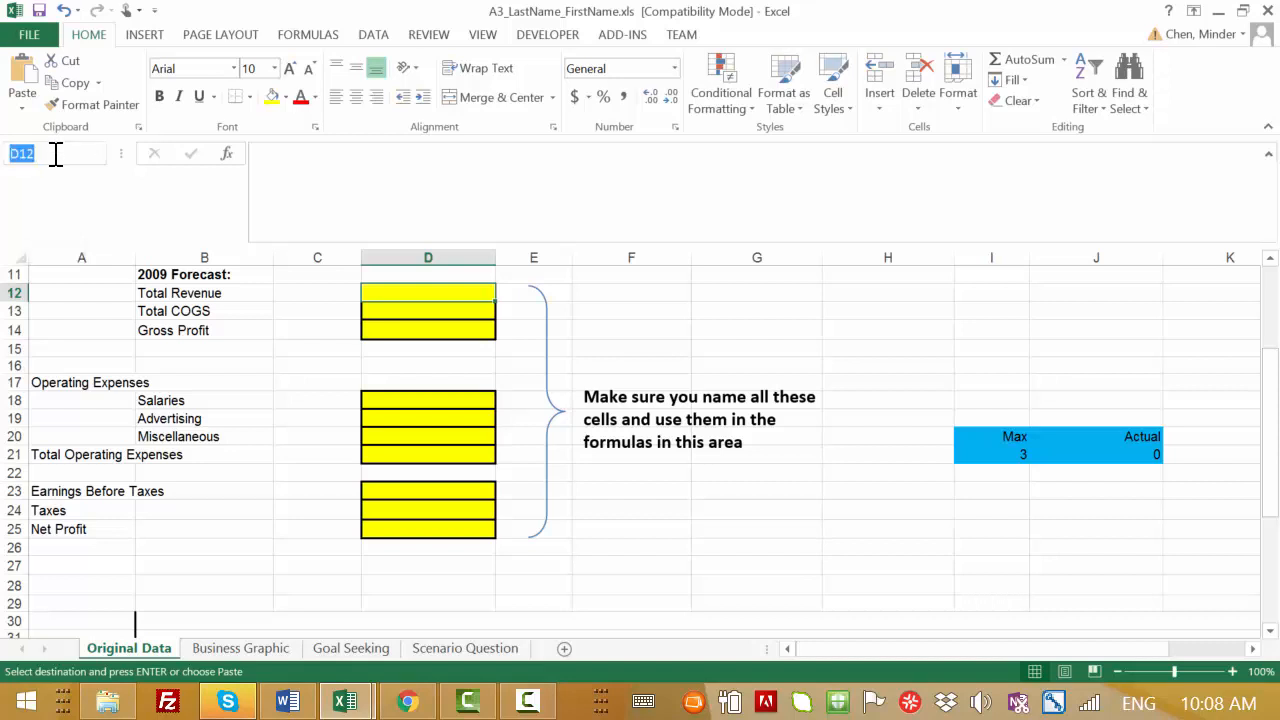
pyautogui.write('T')
pyautogui.write('otalRevenue')
pyautogui.write('2009')
pyautogui.press('Return')
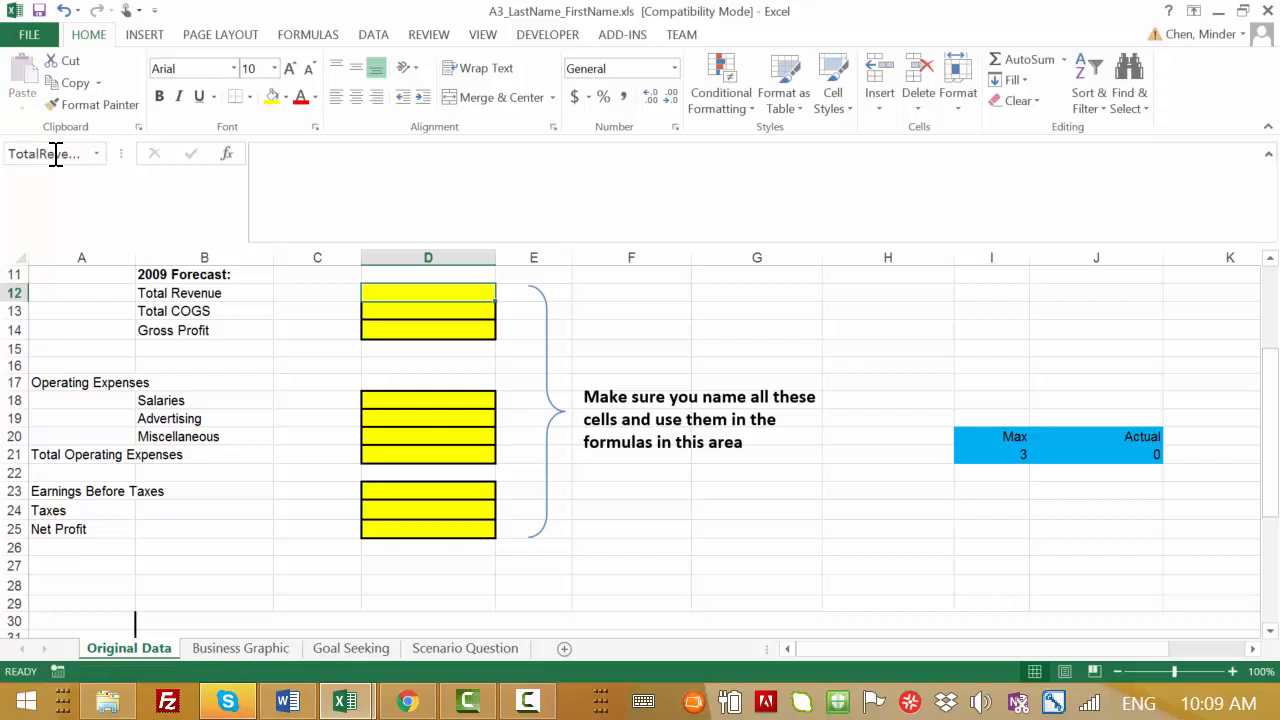
# Start the Gross Profit formula in D14 with the named cell, as =TotalRevenue2009-.
pyautogui.click(390, 313)
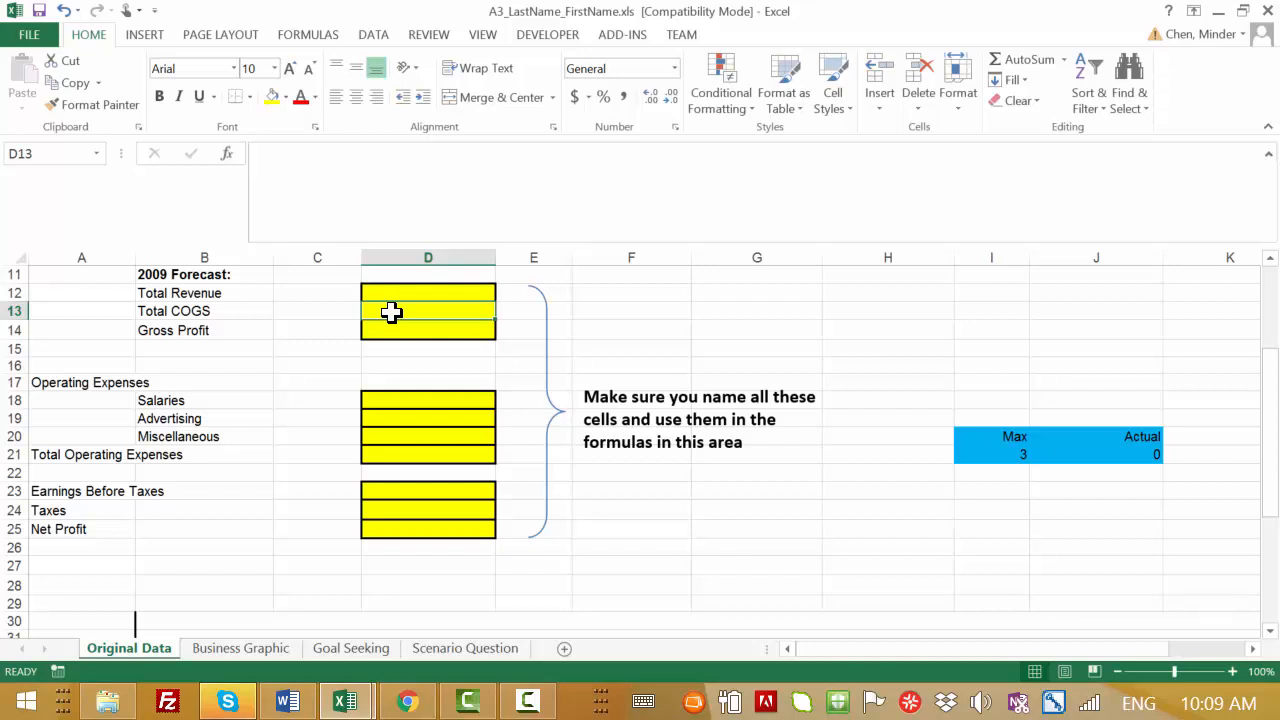
pyautogui.click(390, 334)
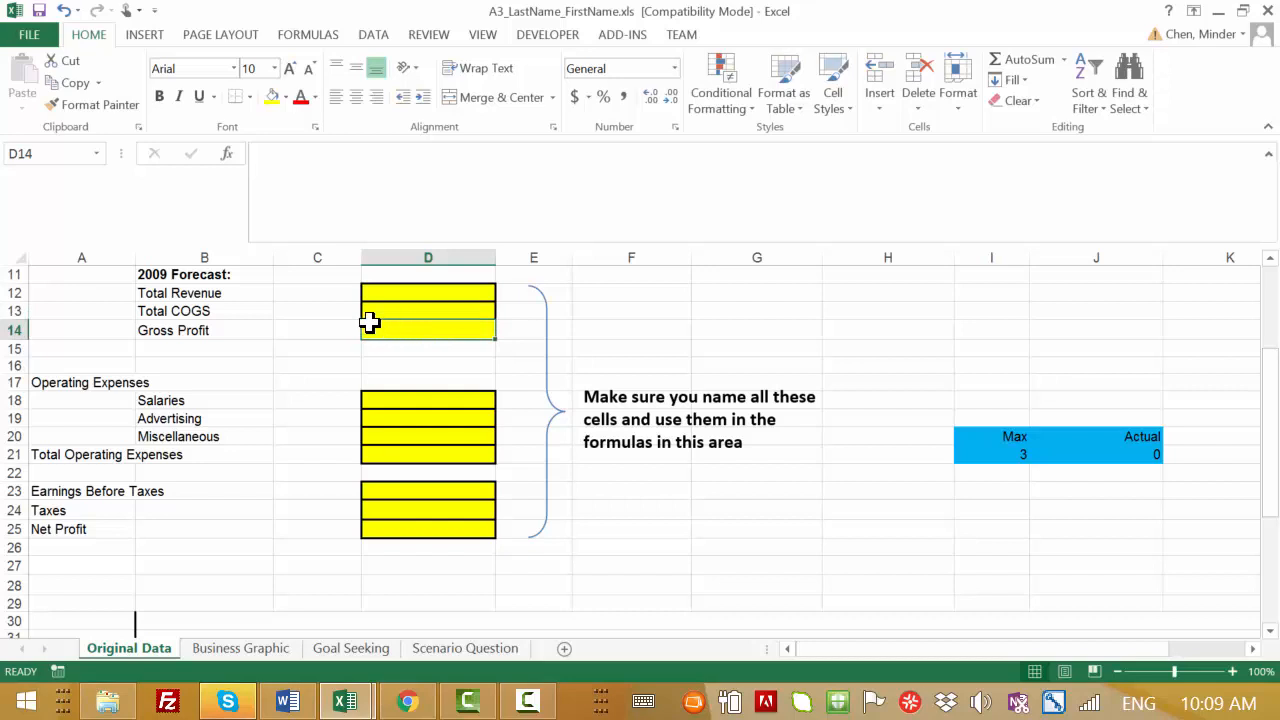
pyautogui.click(345, 169)
pyautogui.write('=')
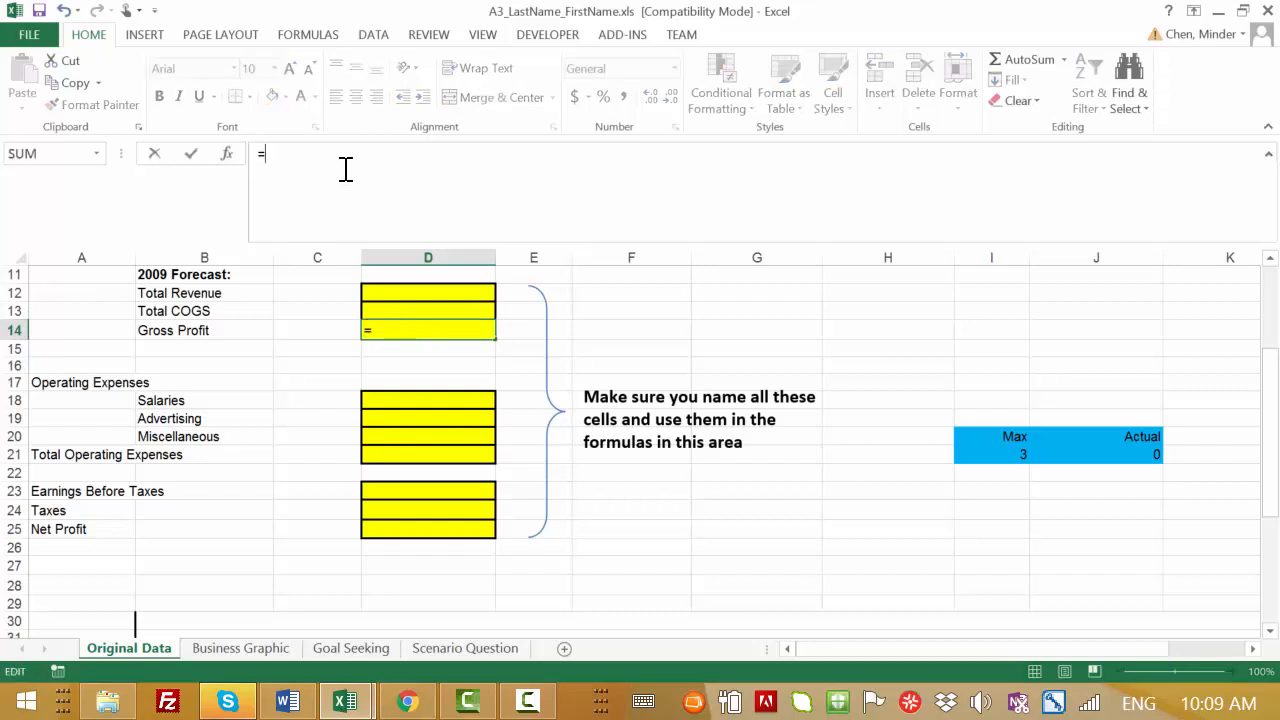
pyautogui.write('Total')
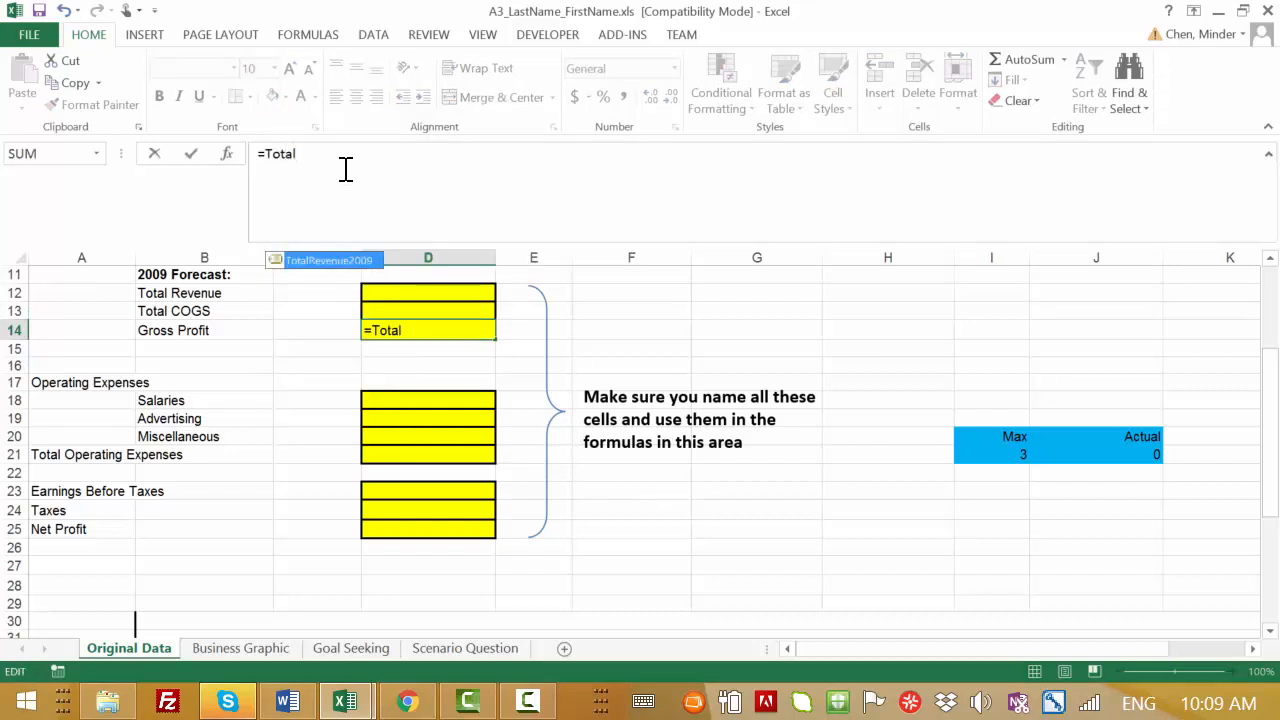
pyautogui.press('Tab')
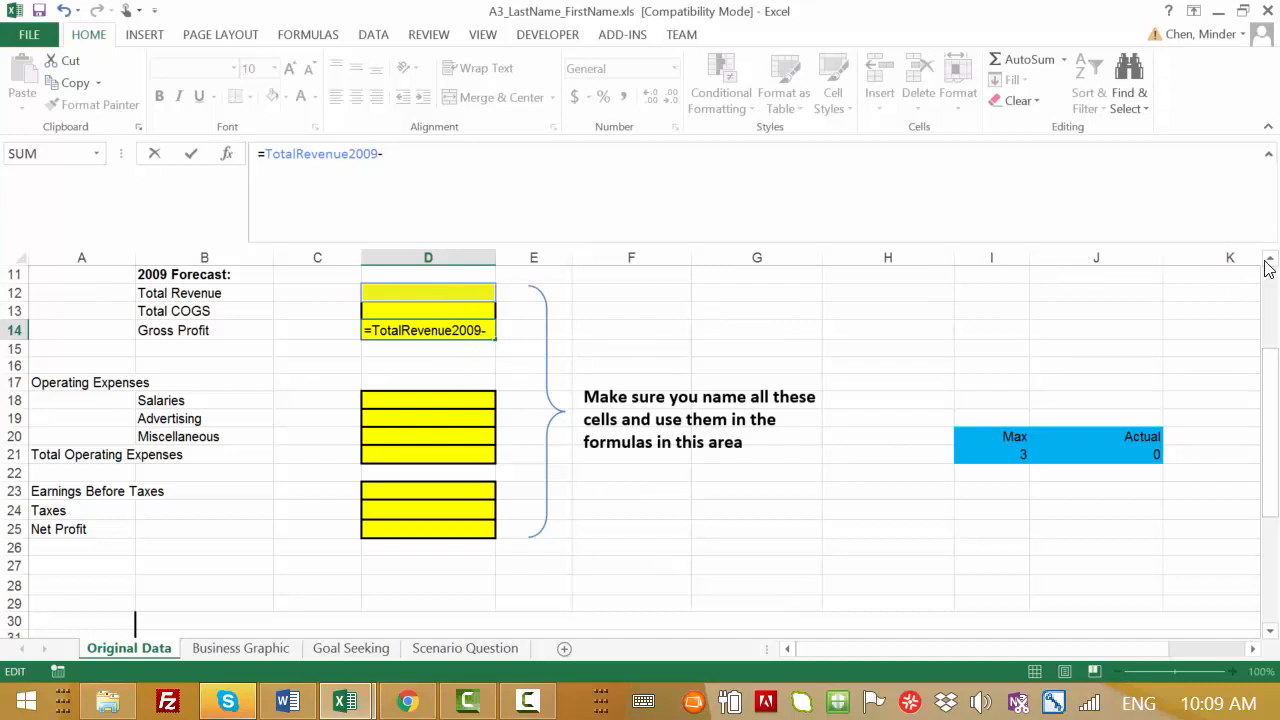
pyautogui.scroll(1, 1268, 262)
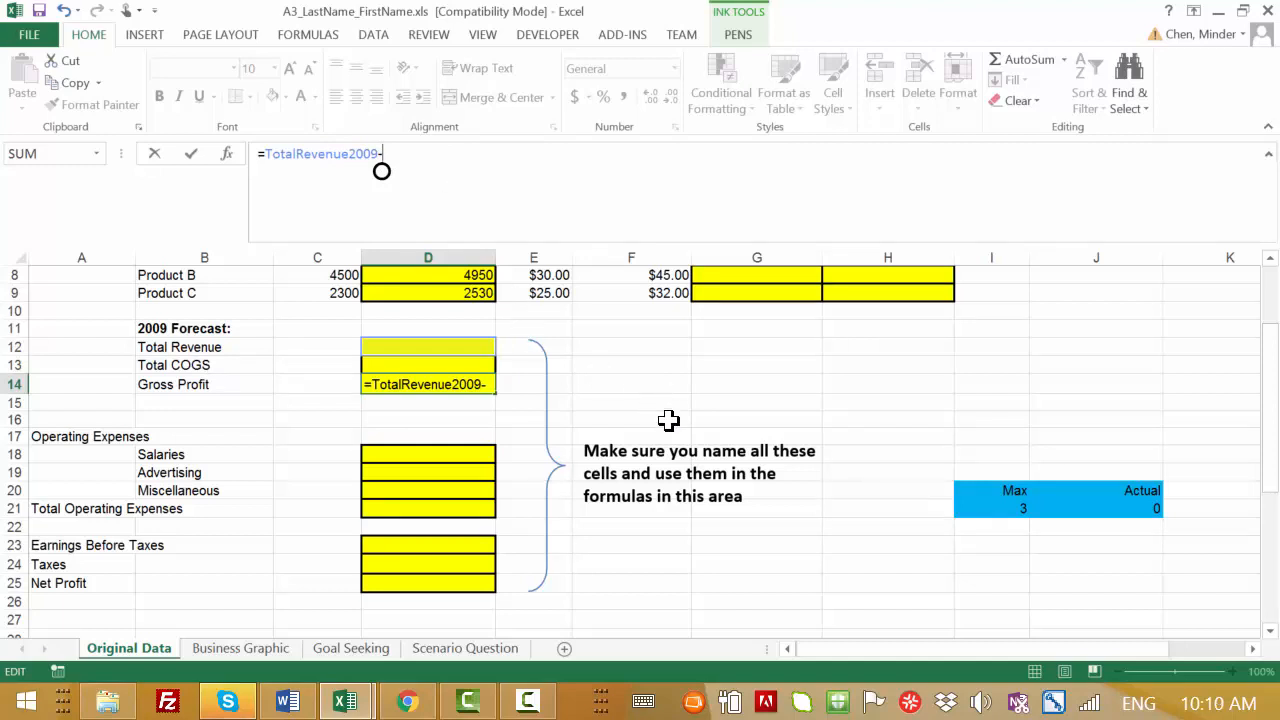
pyautogui.click(909, 347)
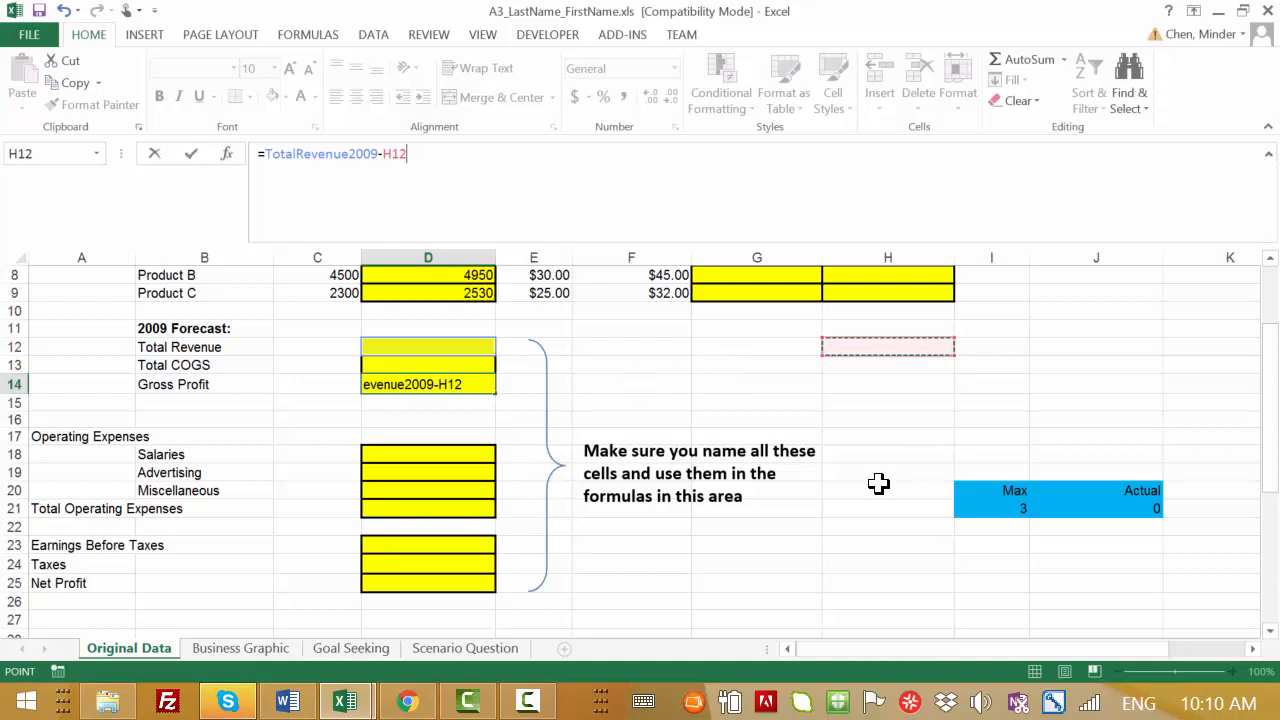
pyautogui.click(1269, 260)
pyautogui.click(1269, 260)
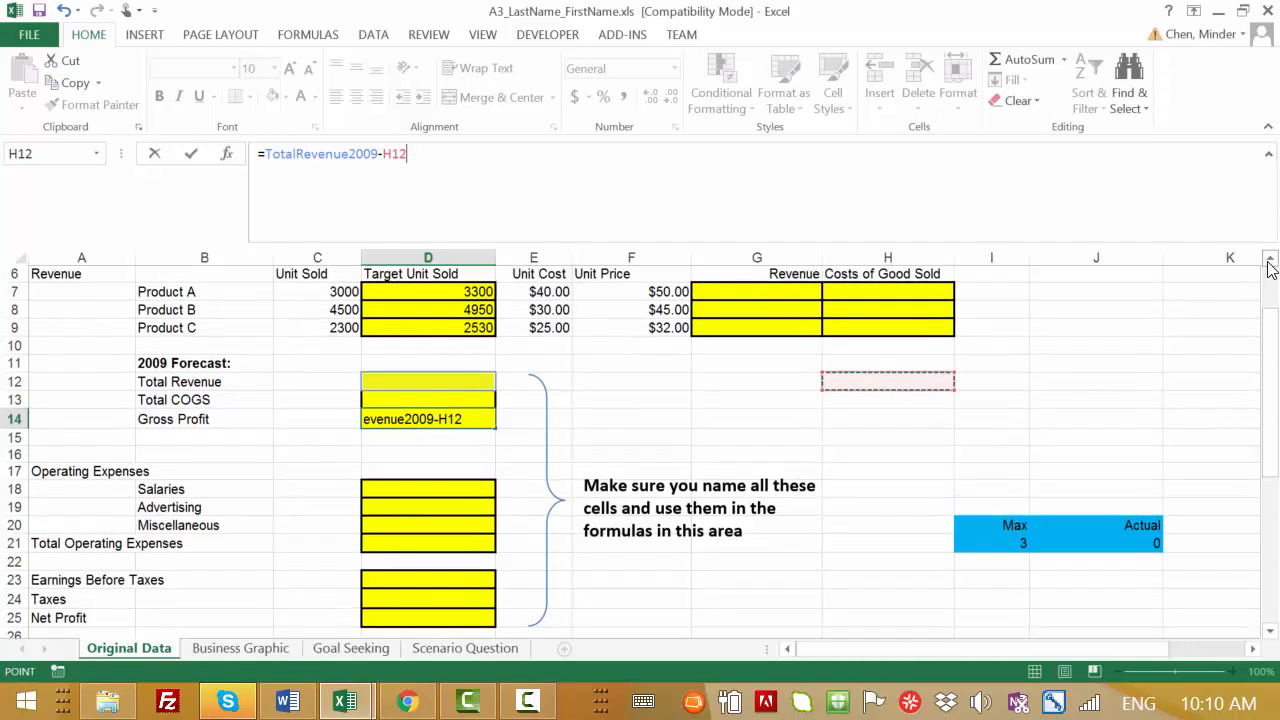
pyautogui.click(1269, 260)
pyautogui.click(1269, 260)
pyautogui.click(777, 325)
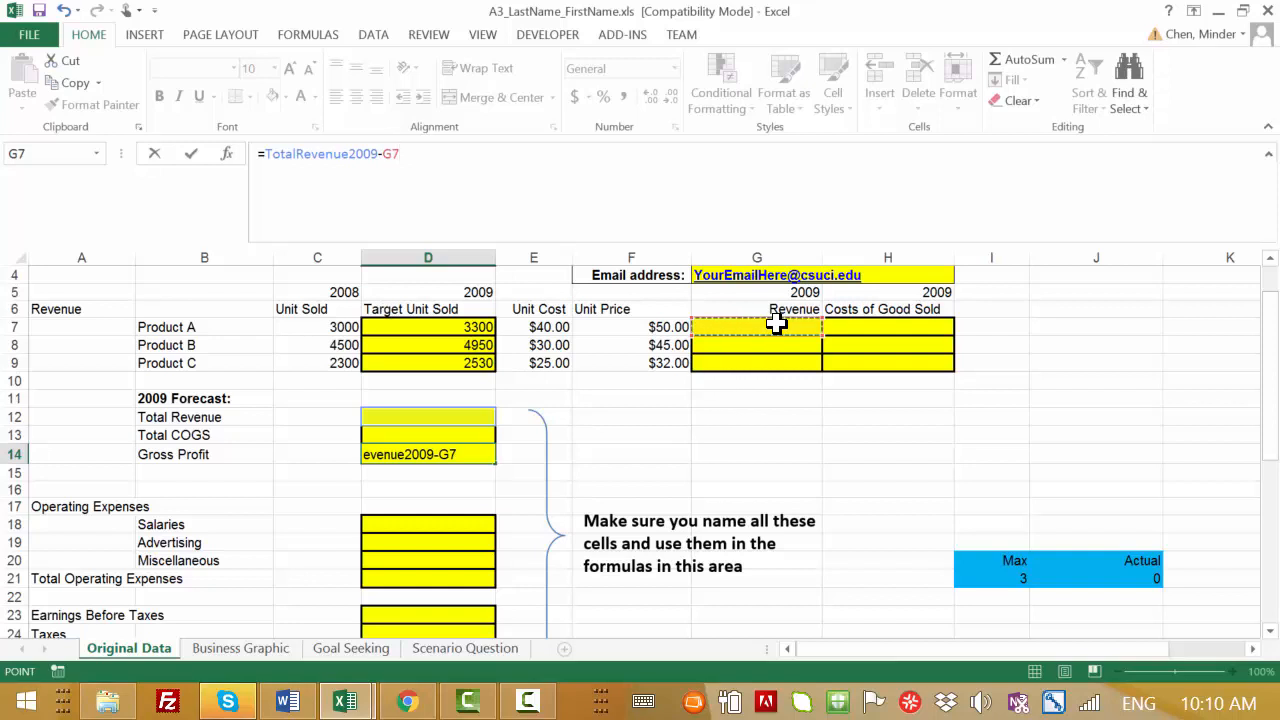
pyautogui.press('Down')
pyautogui.press('Up')
pyautogui.write('1000')
pyautogui.press('BackSpace')
pyautogui.press('BackSpace')
pyautogui.press('BackSpace')
pyautogui.press('BackSpace')
pyautogui.press('BackSpace')
pyautogui.press('BackSpace')
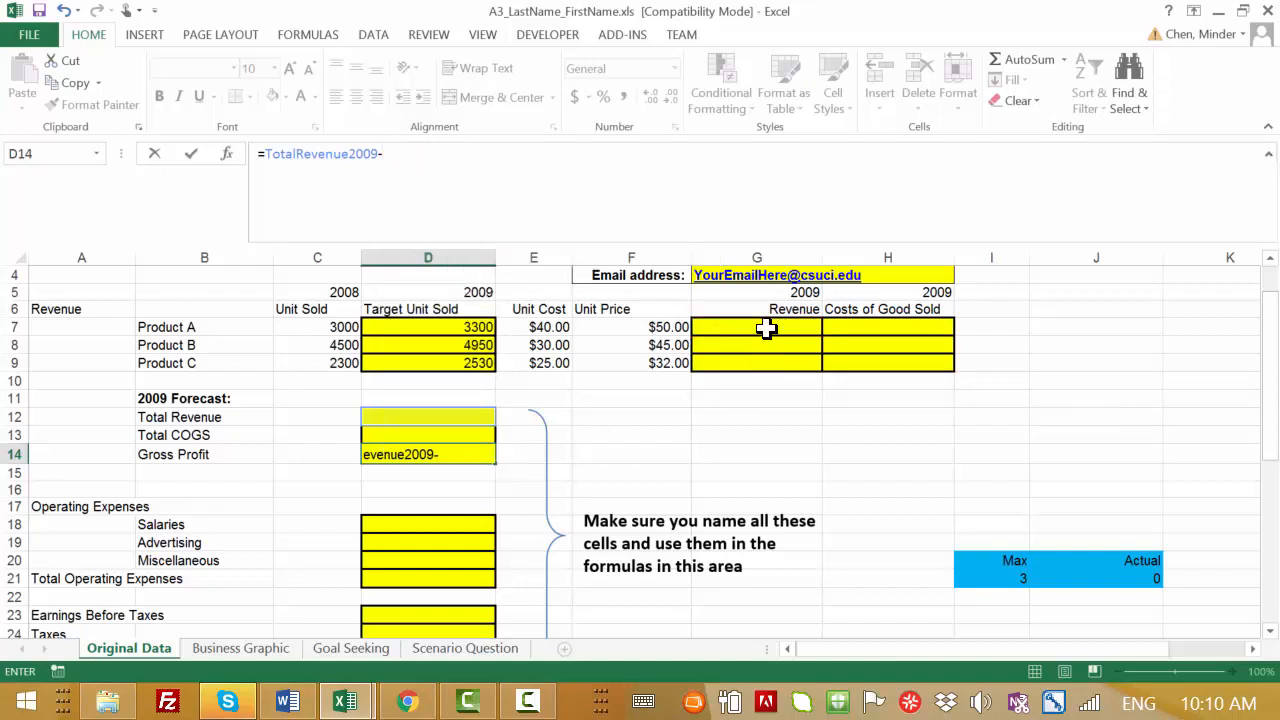
# Enter the Gross Profit formula in D14 as =TotalRevenue2009-G71000.
pyautogui.click(765, 328)
pyautogui.write('1000')
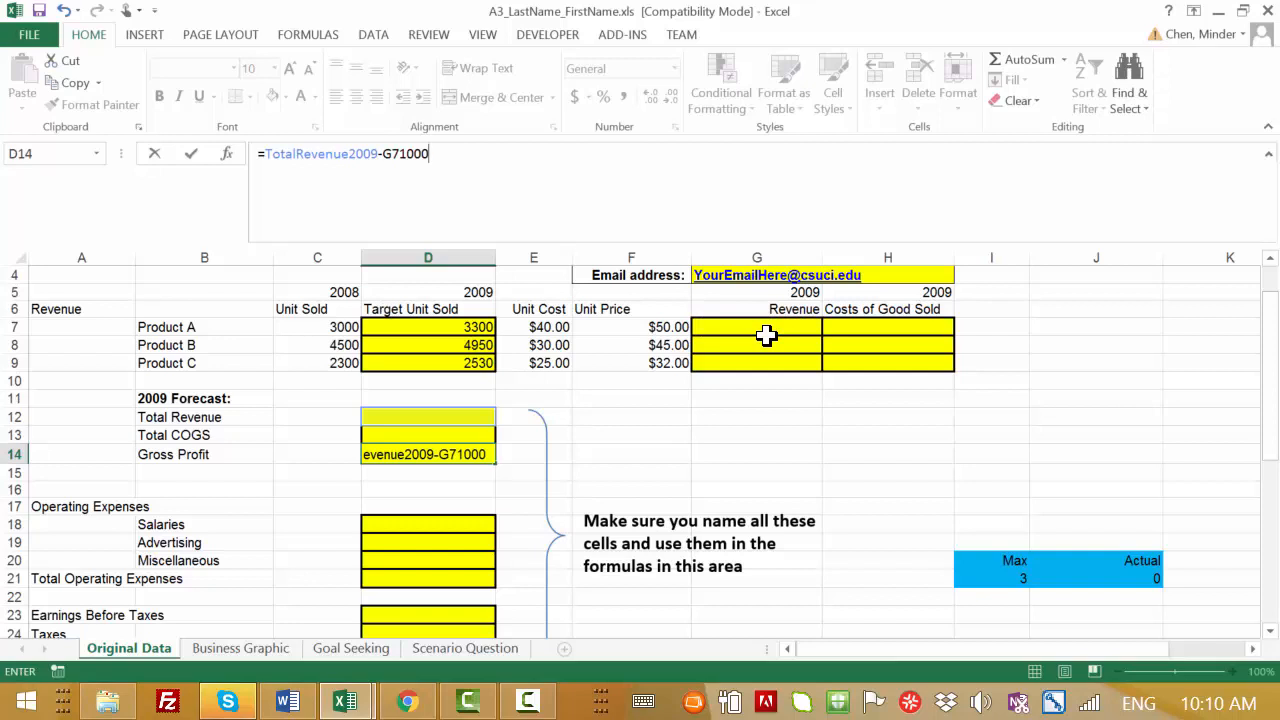
pyautogui.click(765, 333)
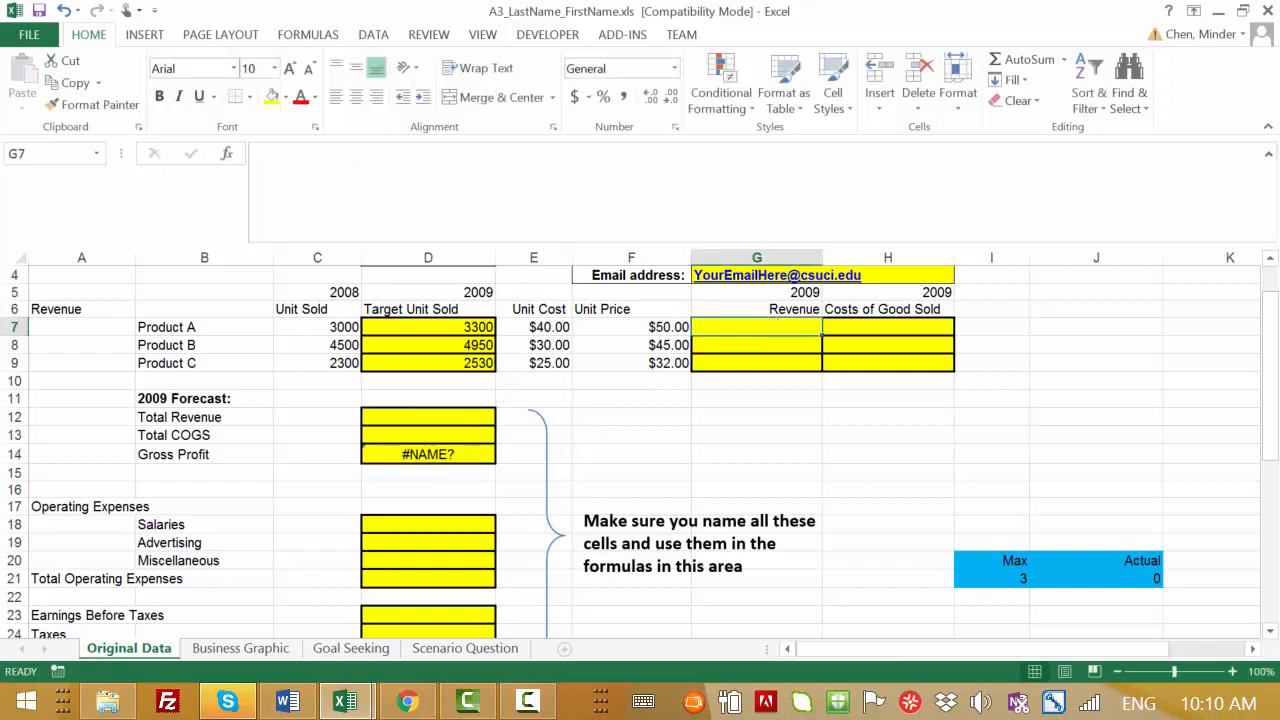
# Calculate Product A's 2009 revenue in G7 as =D7*F7 and copy the formula into G8:G9.
pyautogui.click(625, 162)
pyautogui.write('=')
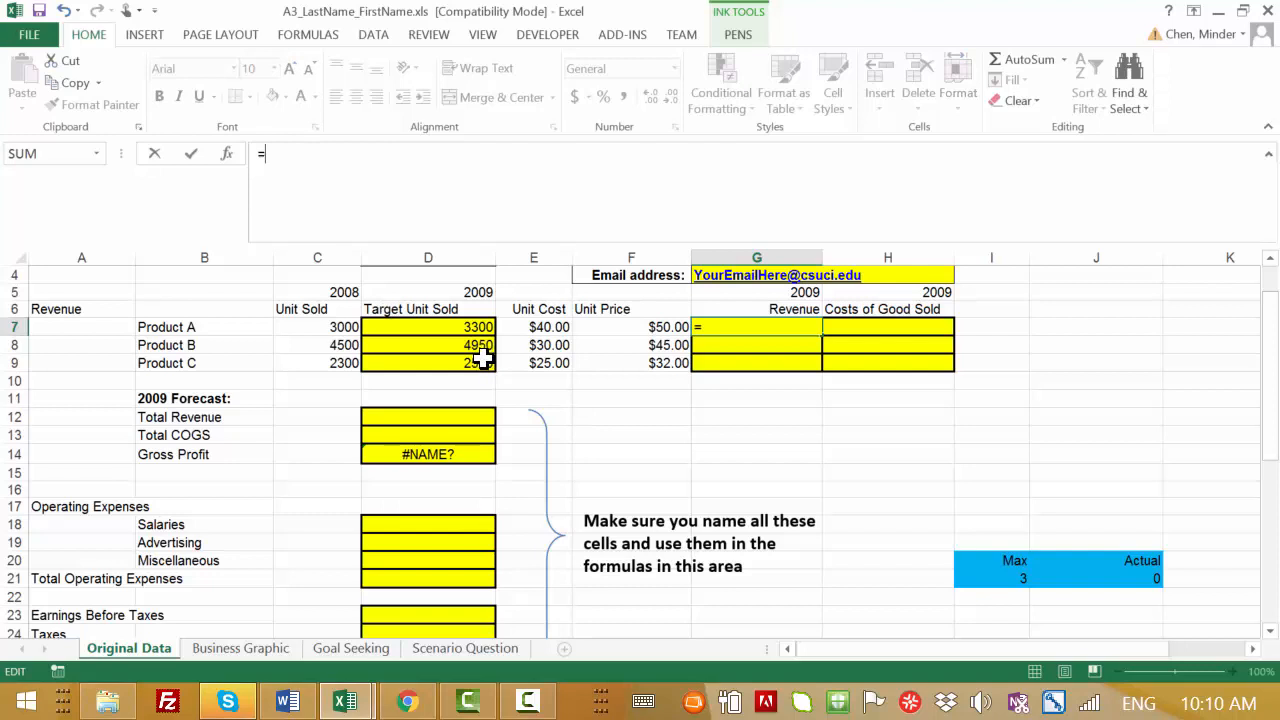
pyautogui.click(463, 329)
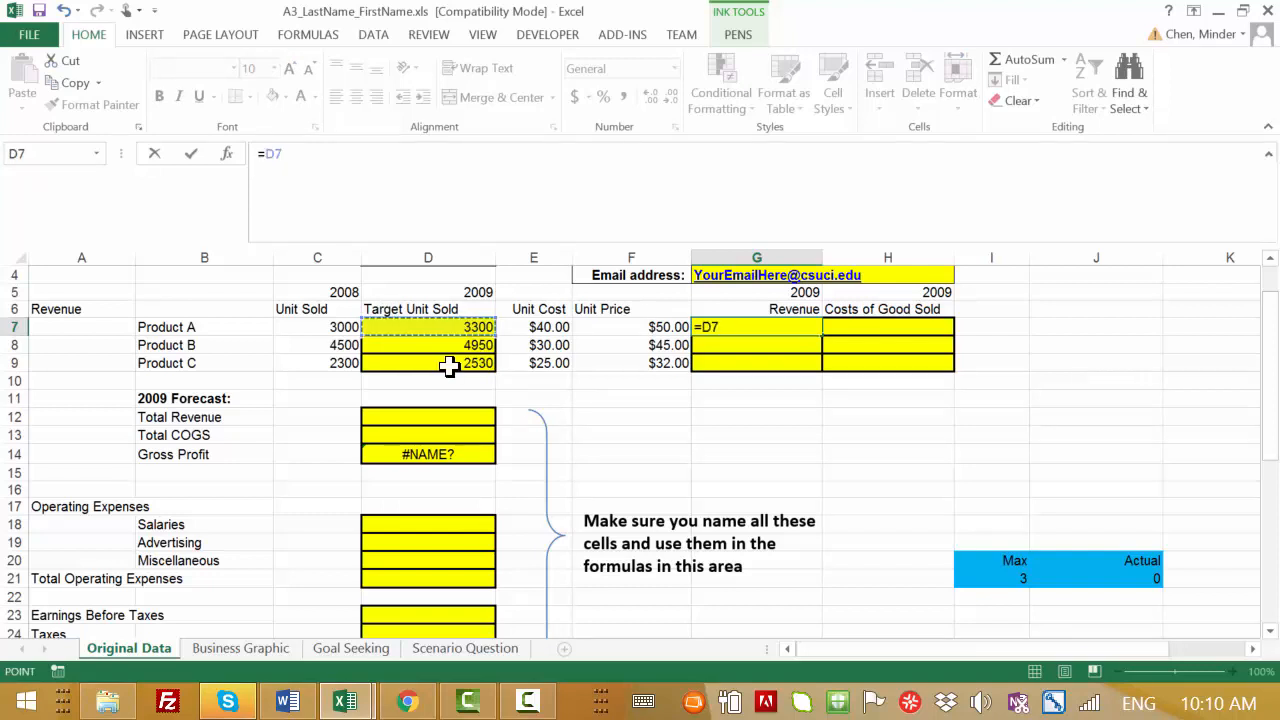
pyautogui.write('*')
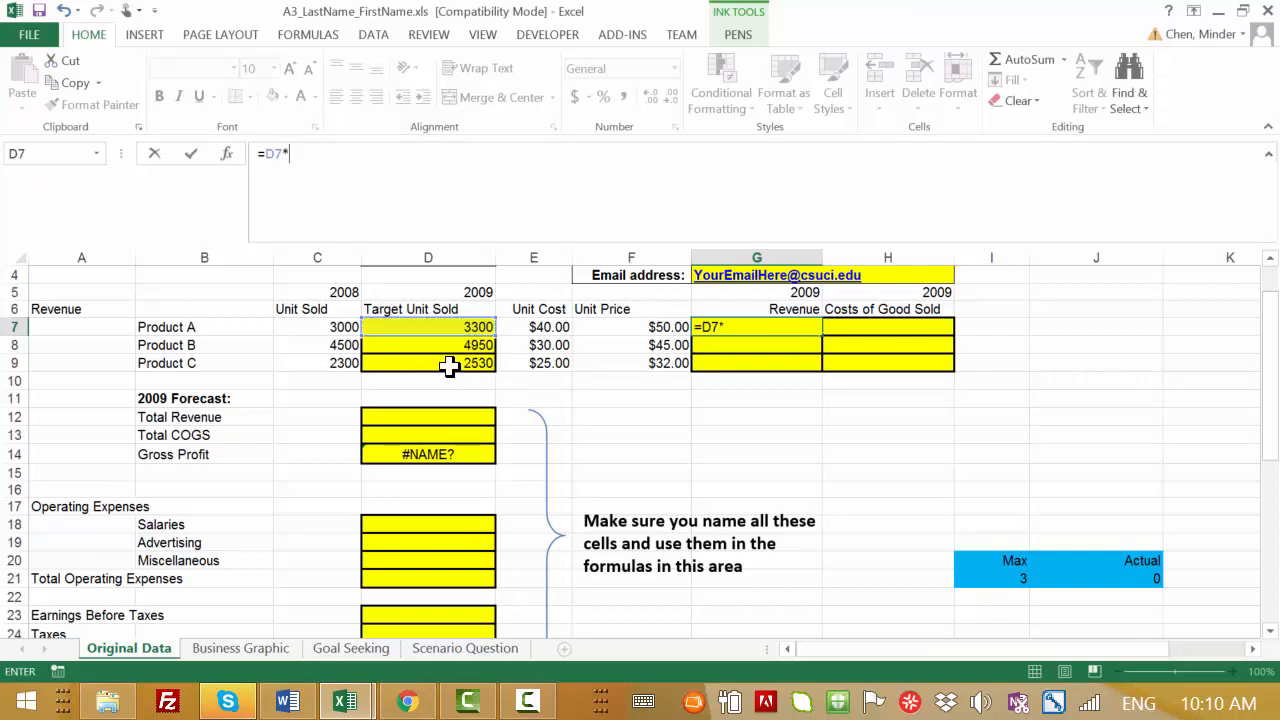
pyautogui.click(643, 326)
pyautogui.press('Return')
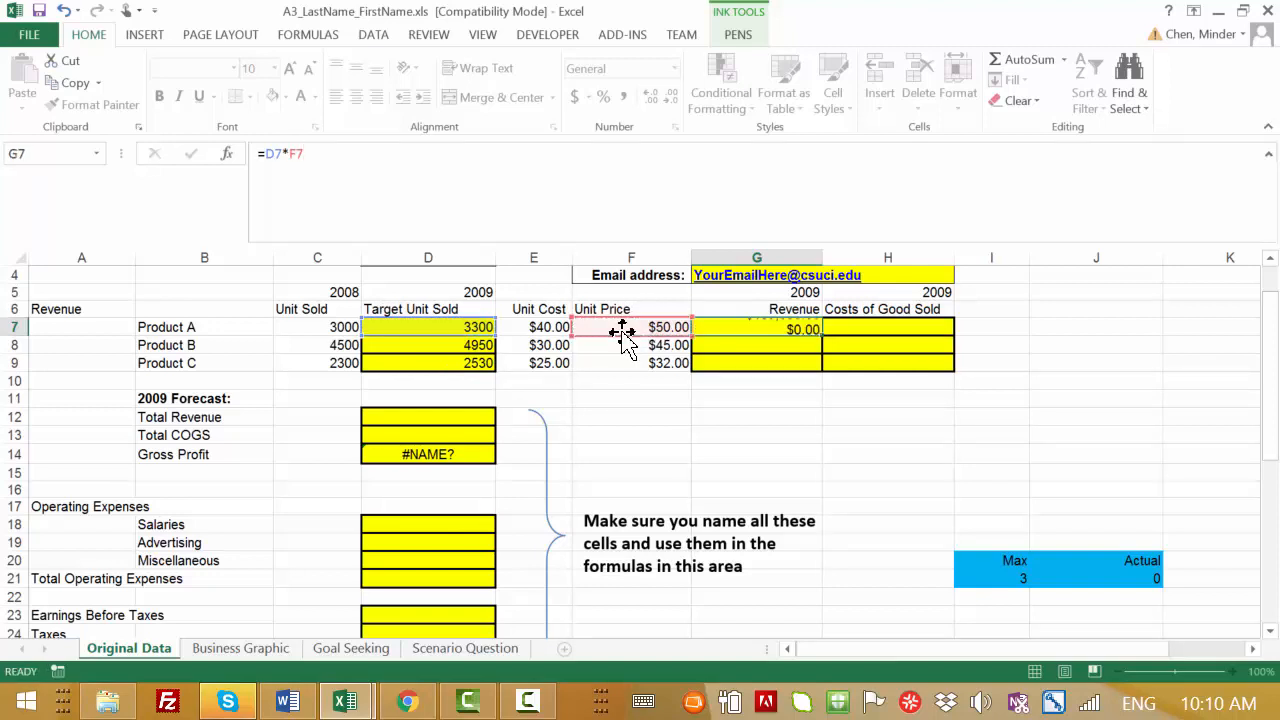
pyautogui.click(812, 327)
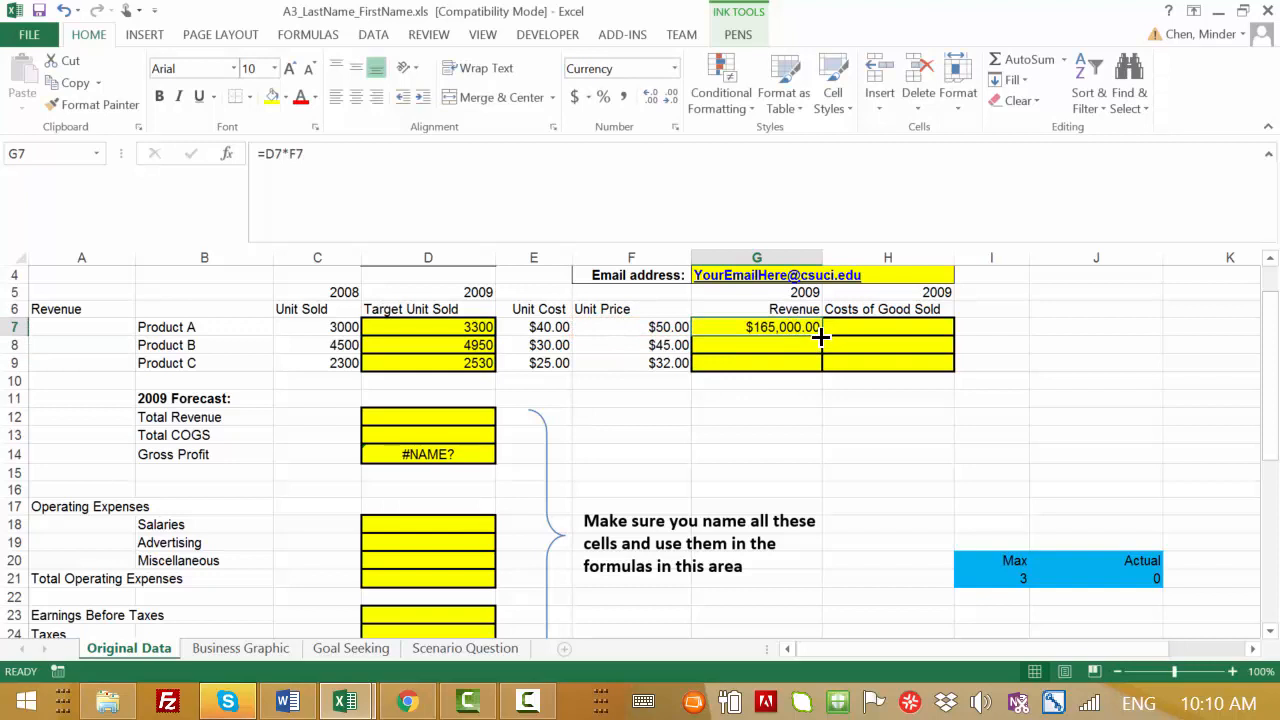
pyautogui.moveTo(820, 330); pyautogui.dragTo(820, 370)
# Calculate Product A's 2009 costs of goods sold in H7 as =D7*E7 and copy the formula into H8:H9.
pyautogui.click(882, 327)
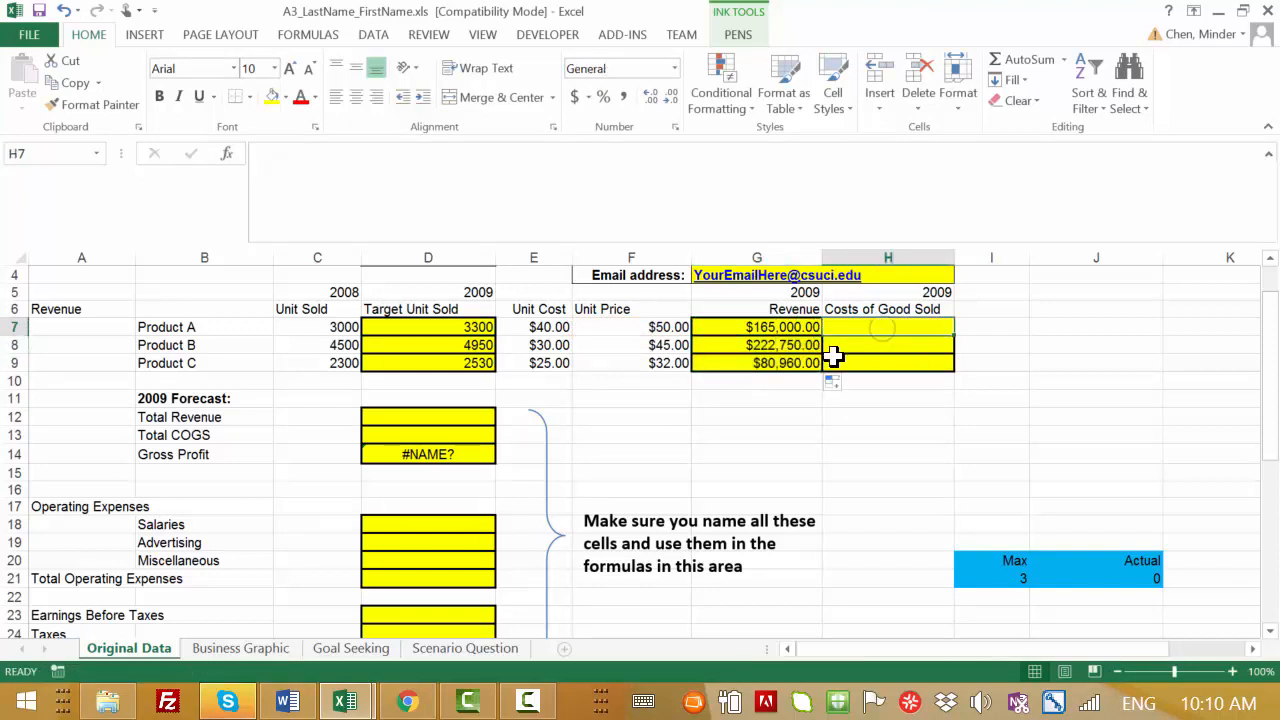
pyautogui.click(495, 170)
pyautogui.write('=')
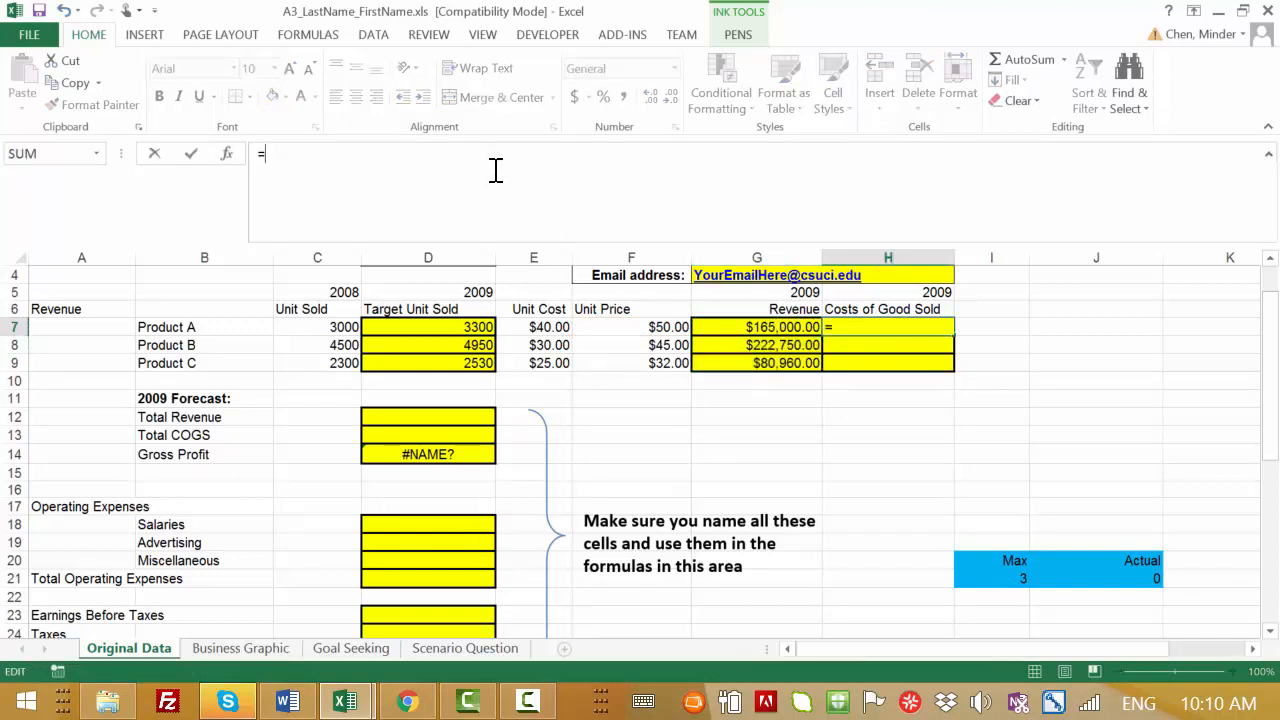
pyautogui.click(466, 327)
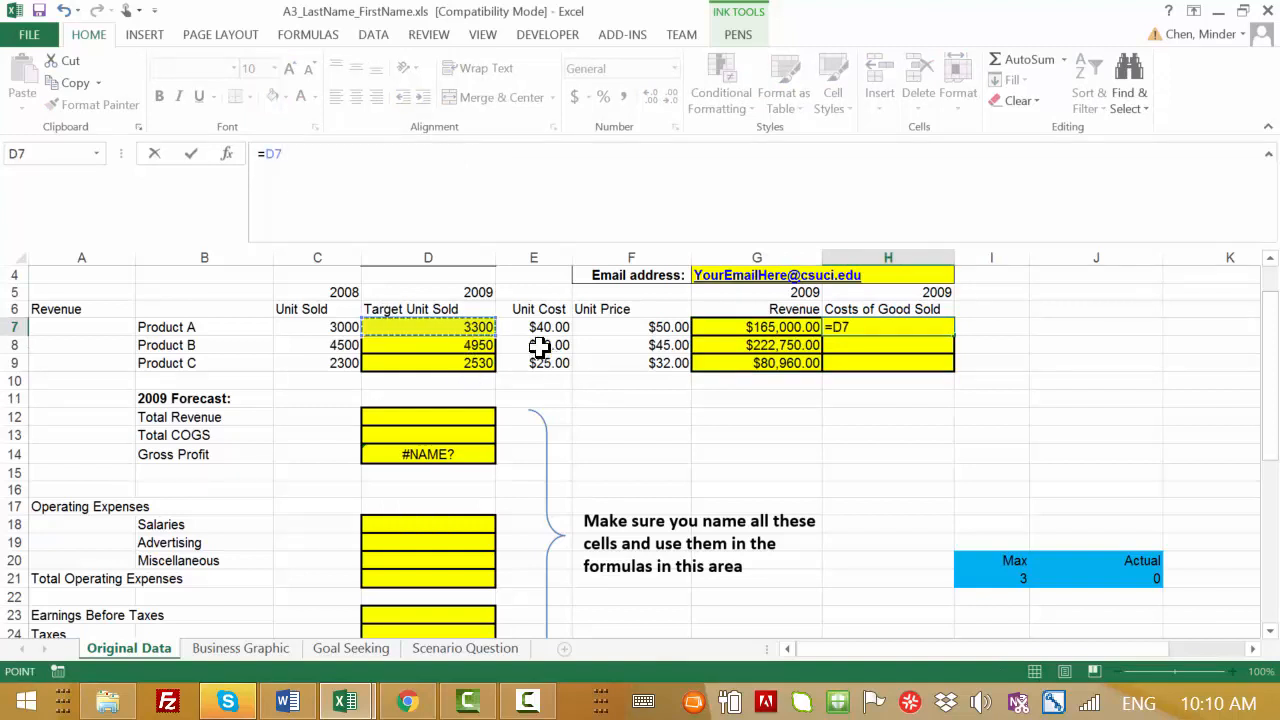
pyautogui.write('*')
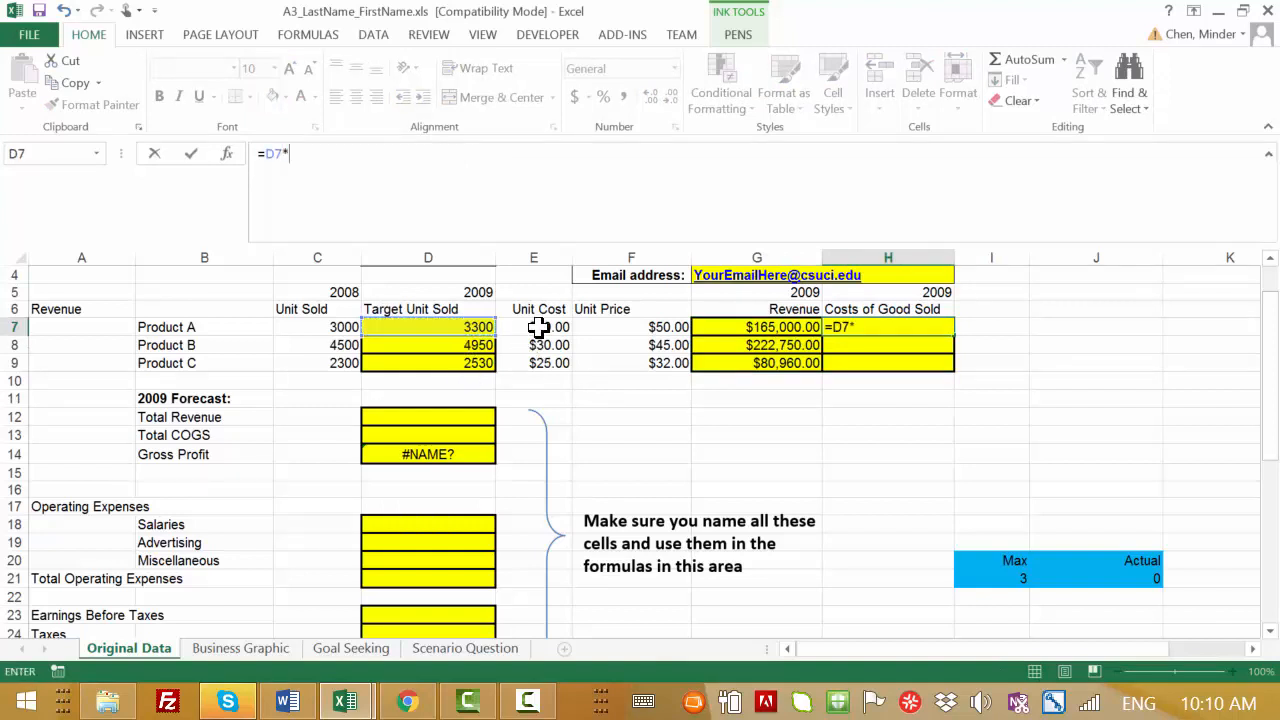
pyautogui.click(538, 327)
pyautogui.hotkey('ctrl', 'Return')
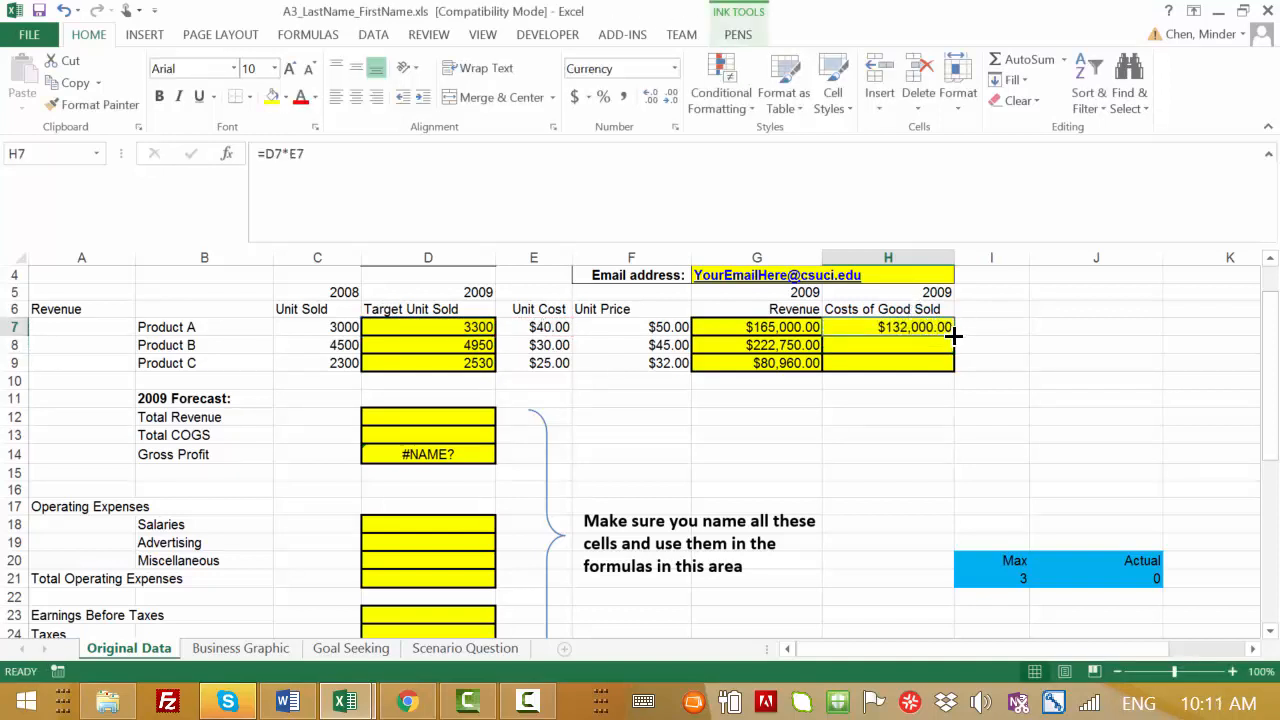
pyautogui.moveTo(953, 336); pyautogui.dragTo(936, 363)
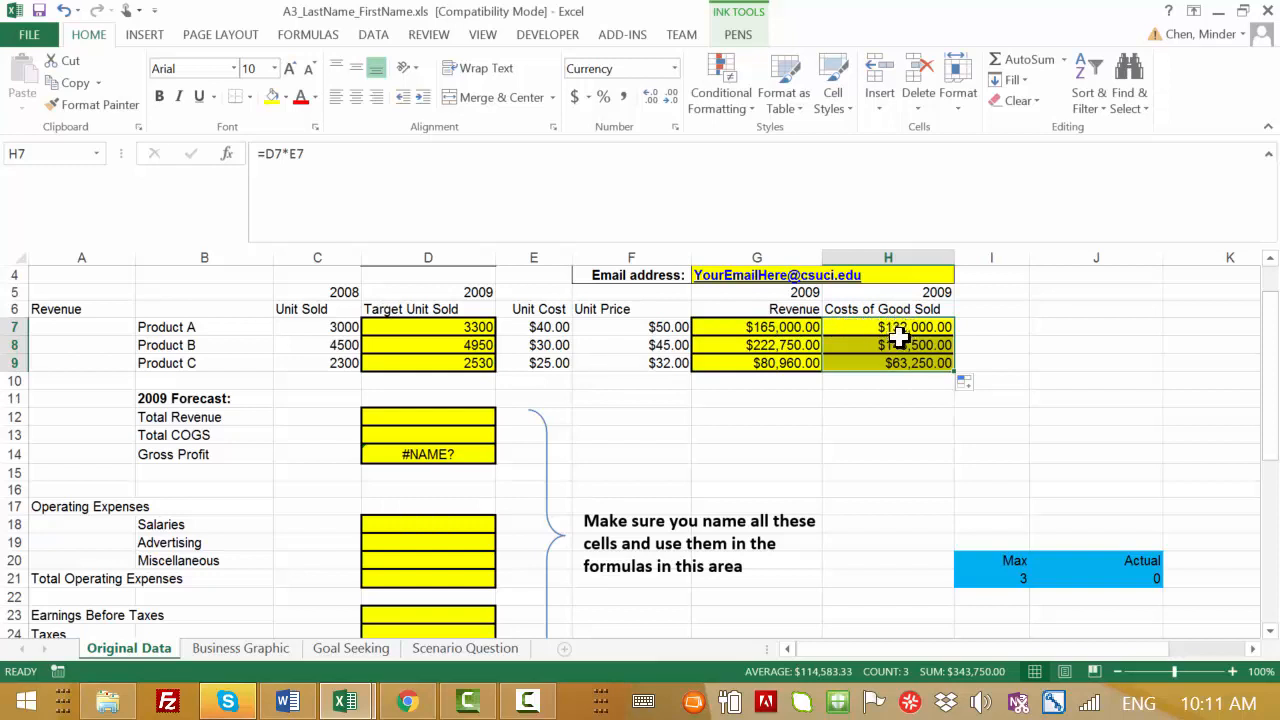
# On the Business Graphic sheet, enter Product A's gross profit in C4 as =+'Original Data'!G7-'Original Data'!H7.
pyautogui.click(263, 648)
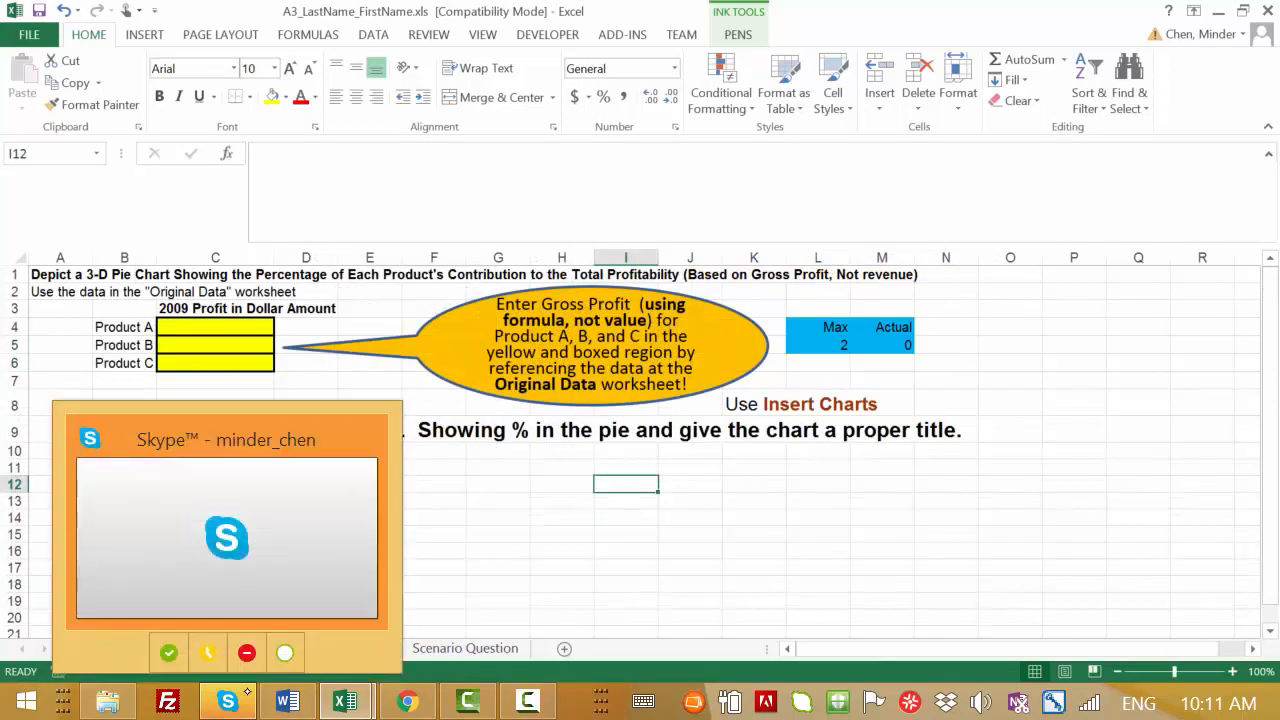
pyautogui.click(229, 331)
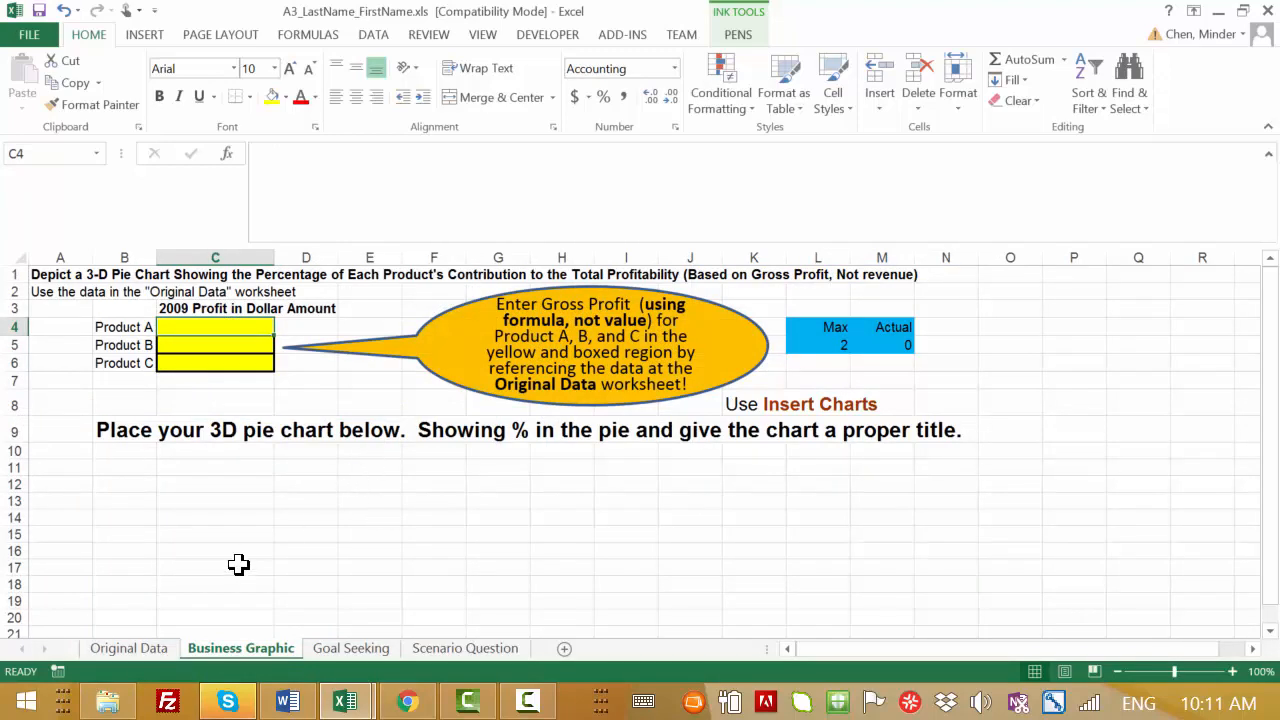
pyautogui.click(153, 649)
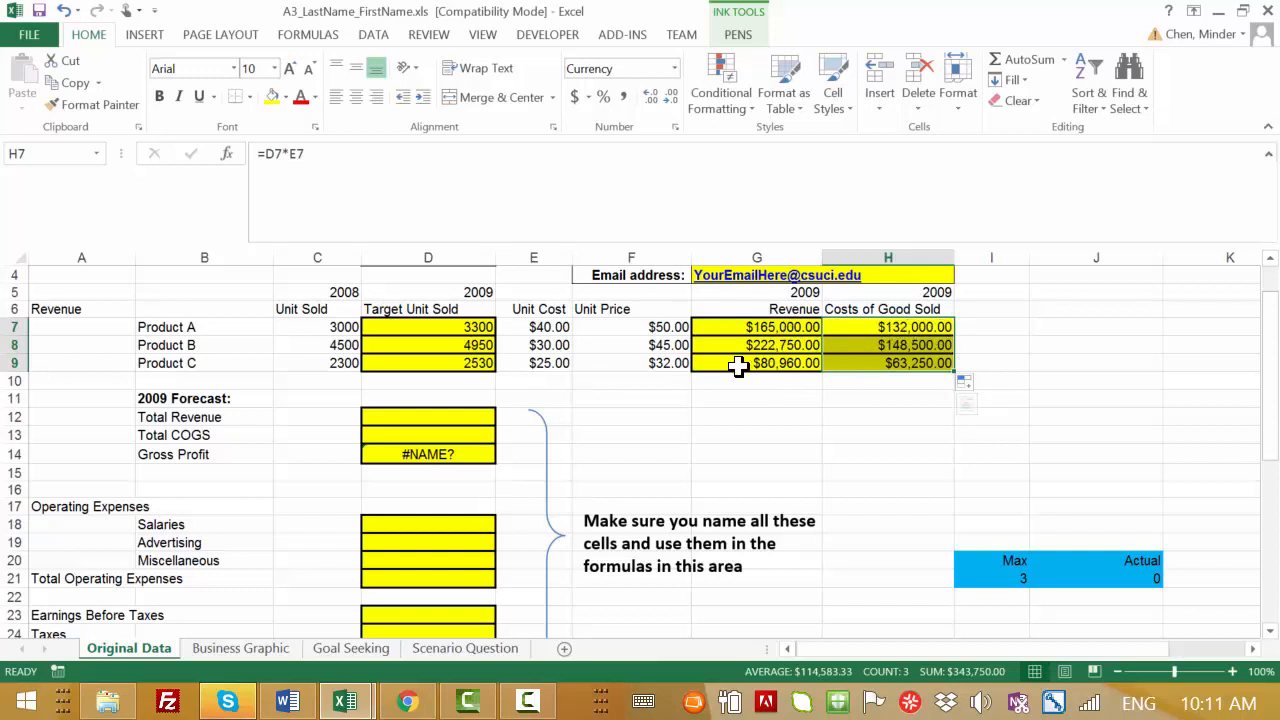
pyautogui.click(230, 649)
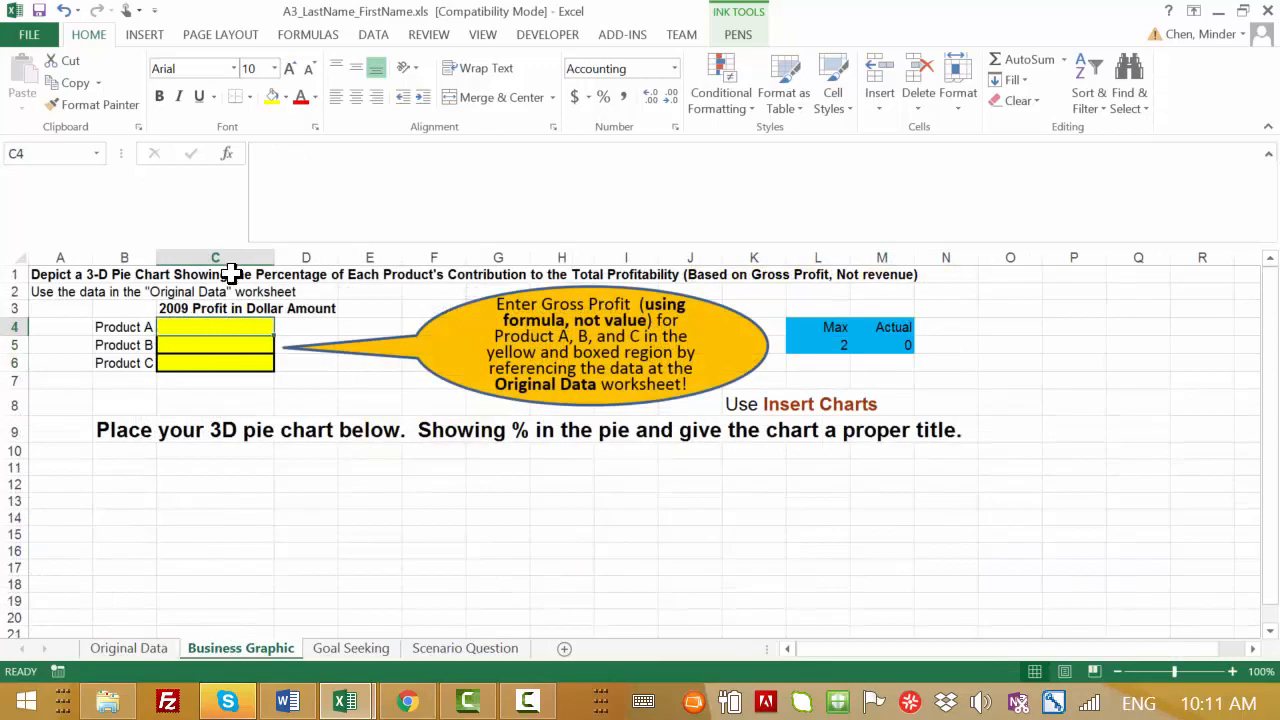
pyautogui.click(255, 175)
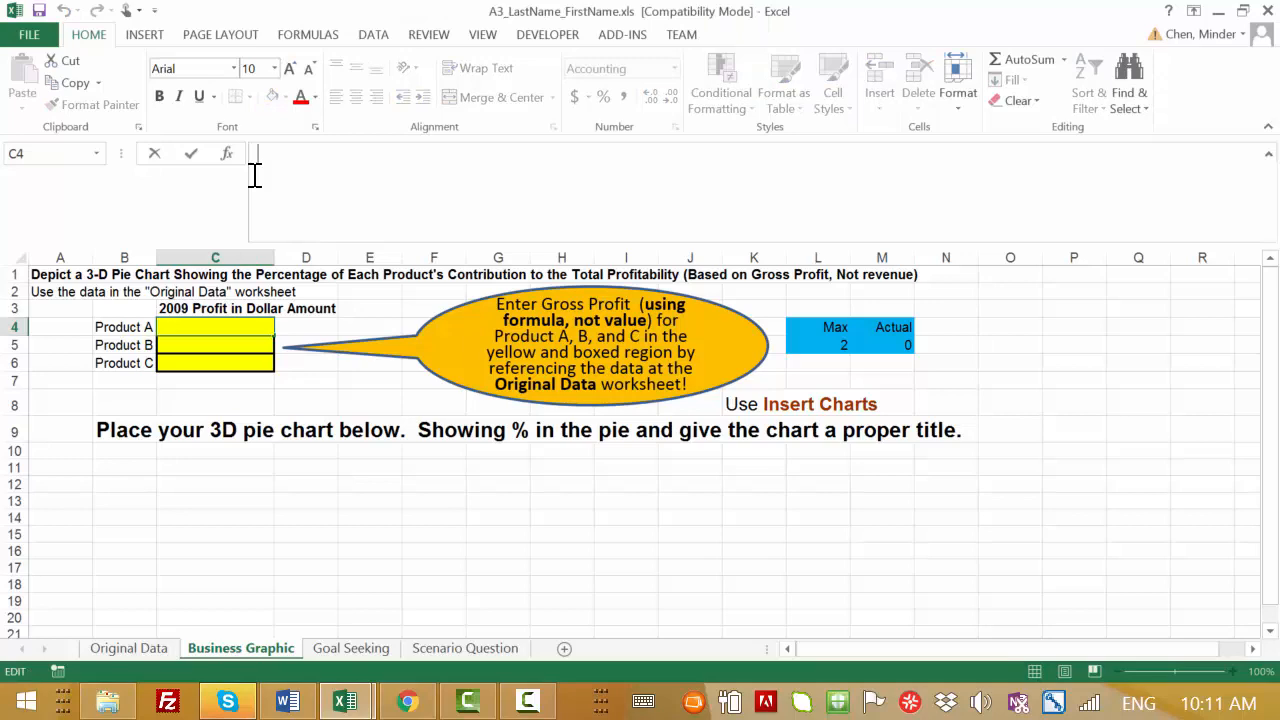
pyautogui.write('=+')
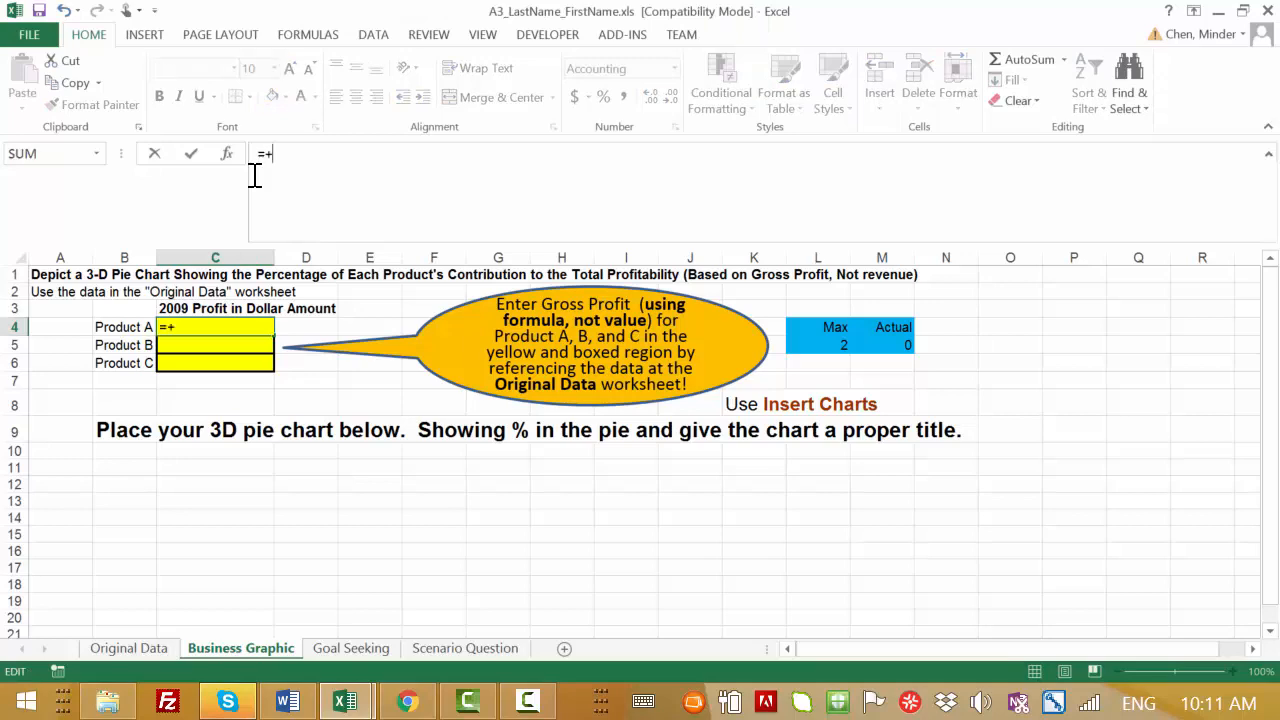
pyautogui.click(129, 646)
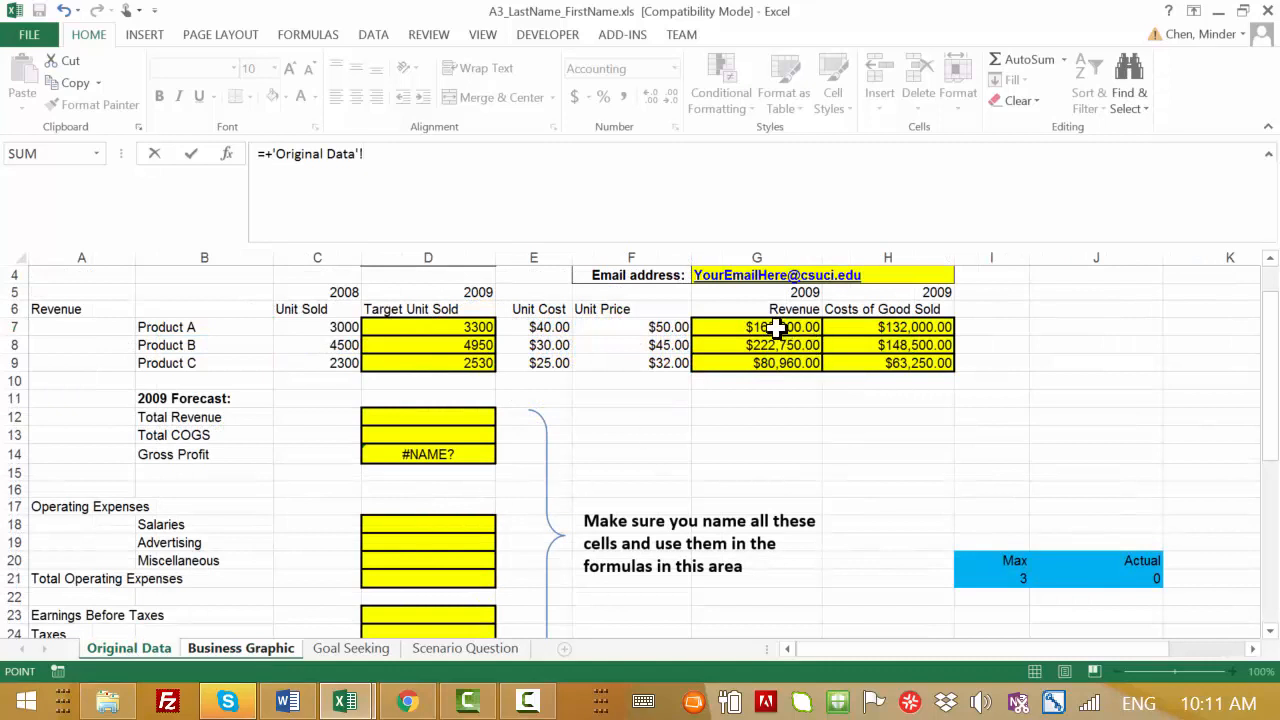
pyautogui.click(777, 328)
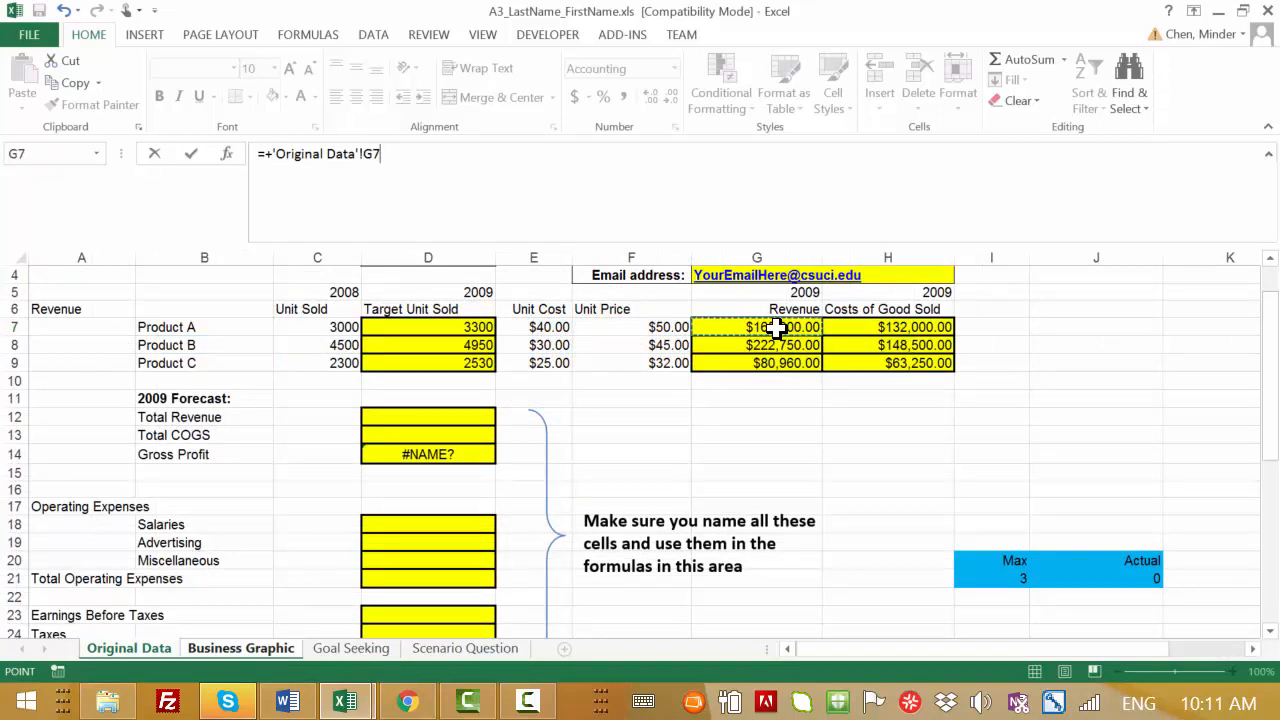
pyautogui.write('-')
pyautogui.click(892, 328)
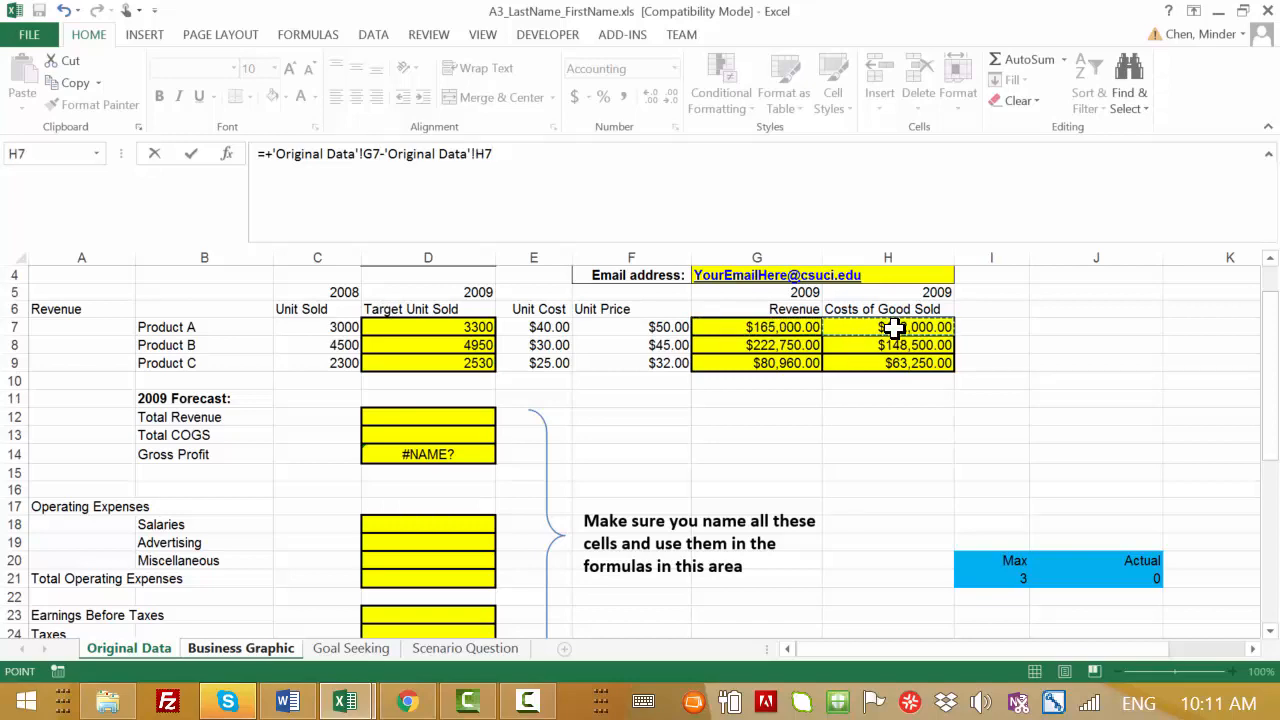
pyautogui.press('Escape')
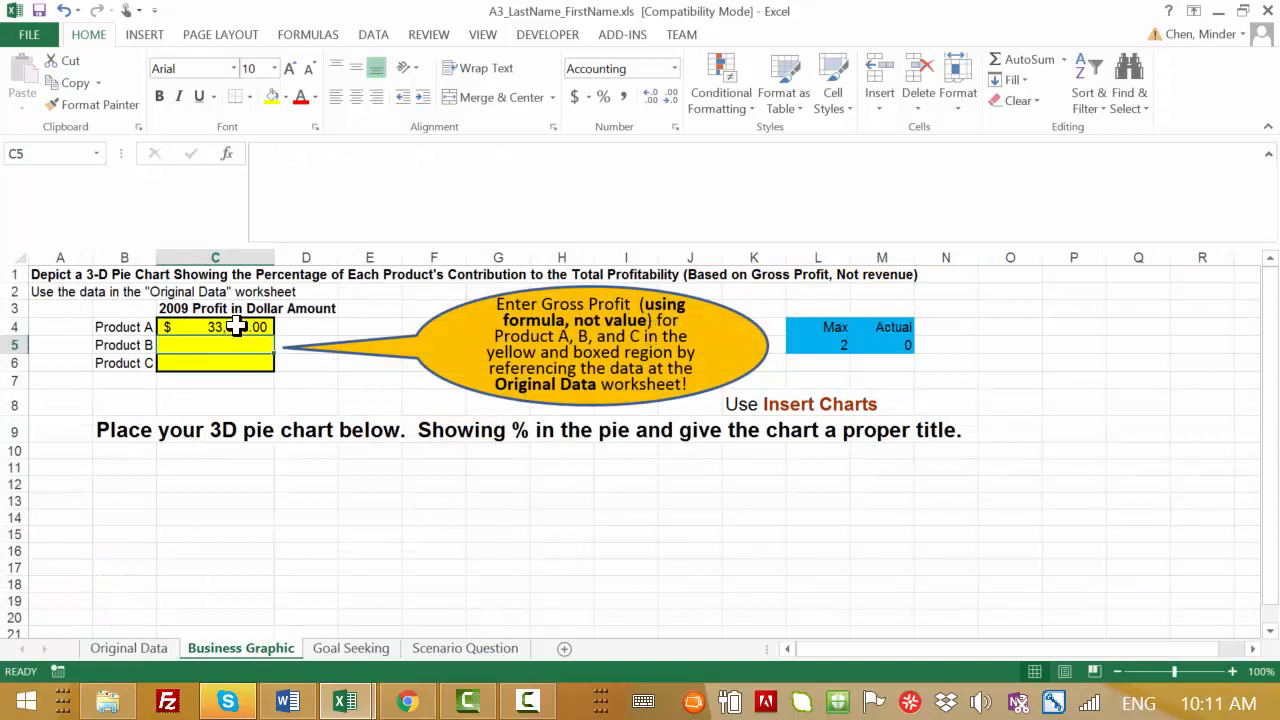
# Copy the gross profit formula from C4 into C5:C6 for Products B and C and check the copied references.
pyautogui.click(236, 327)
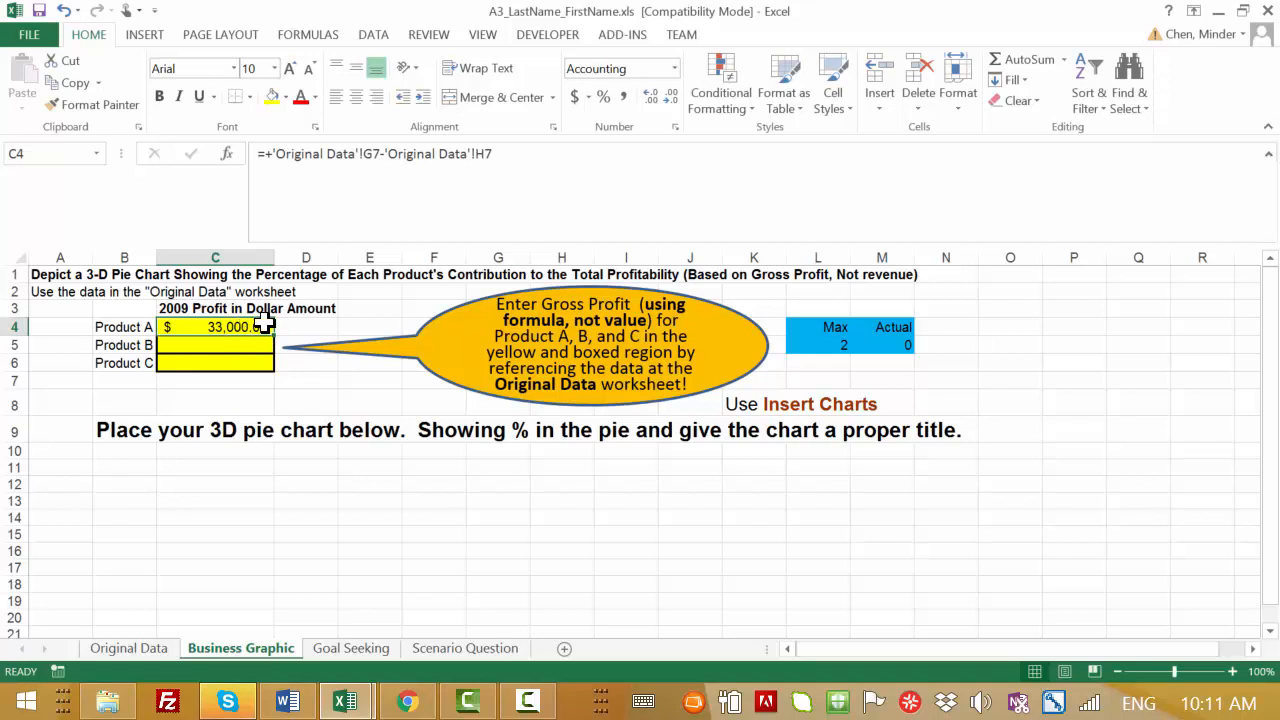
pyautogui.moveTo(275, 336); pyautogui.dragTo(270, 378)
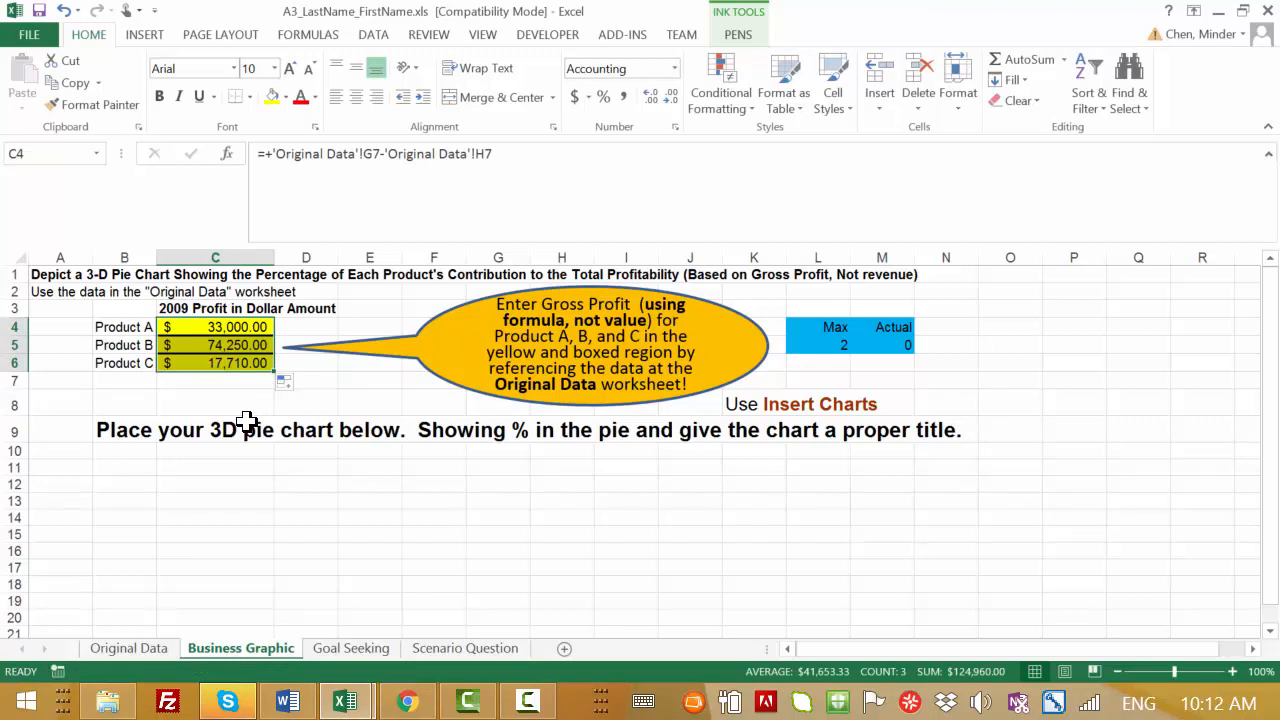
pyautogui.click(215, 327)
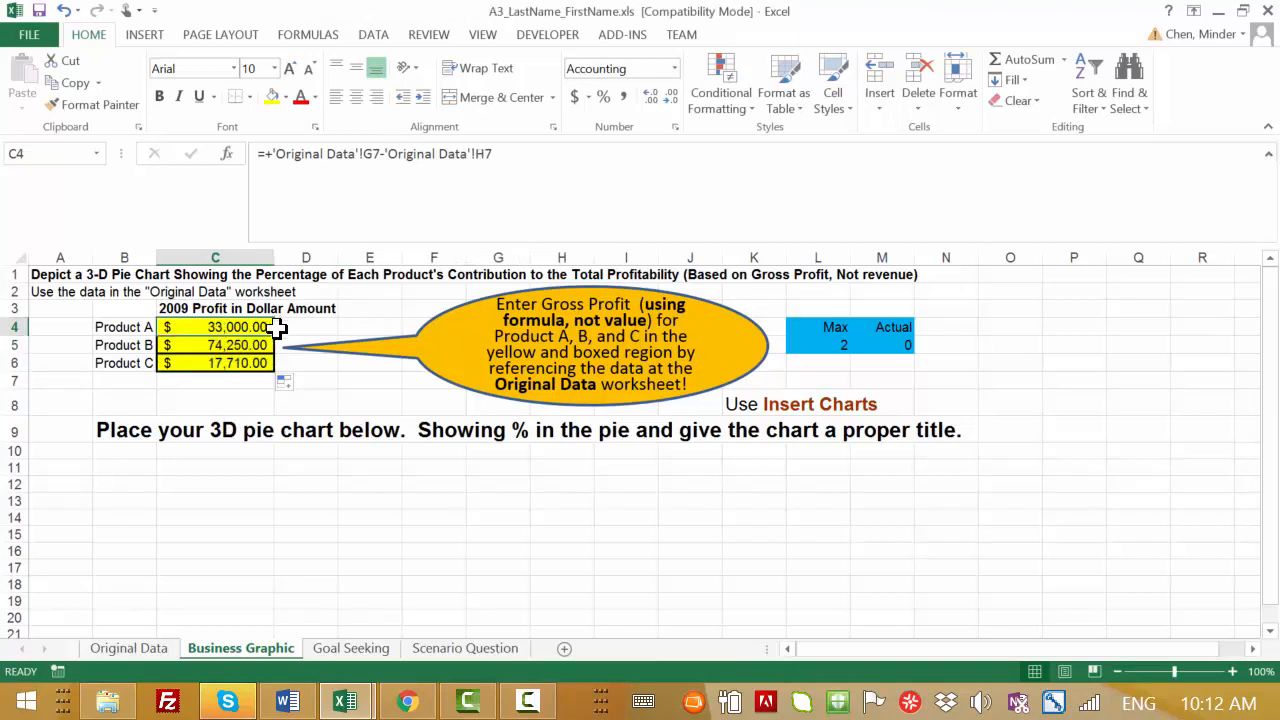
pyautogui.click(255, 344)
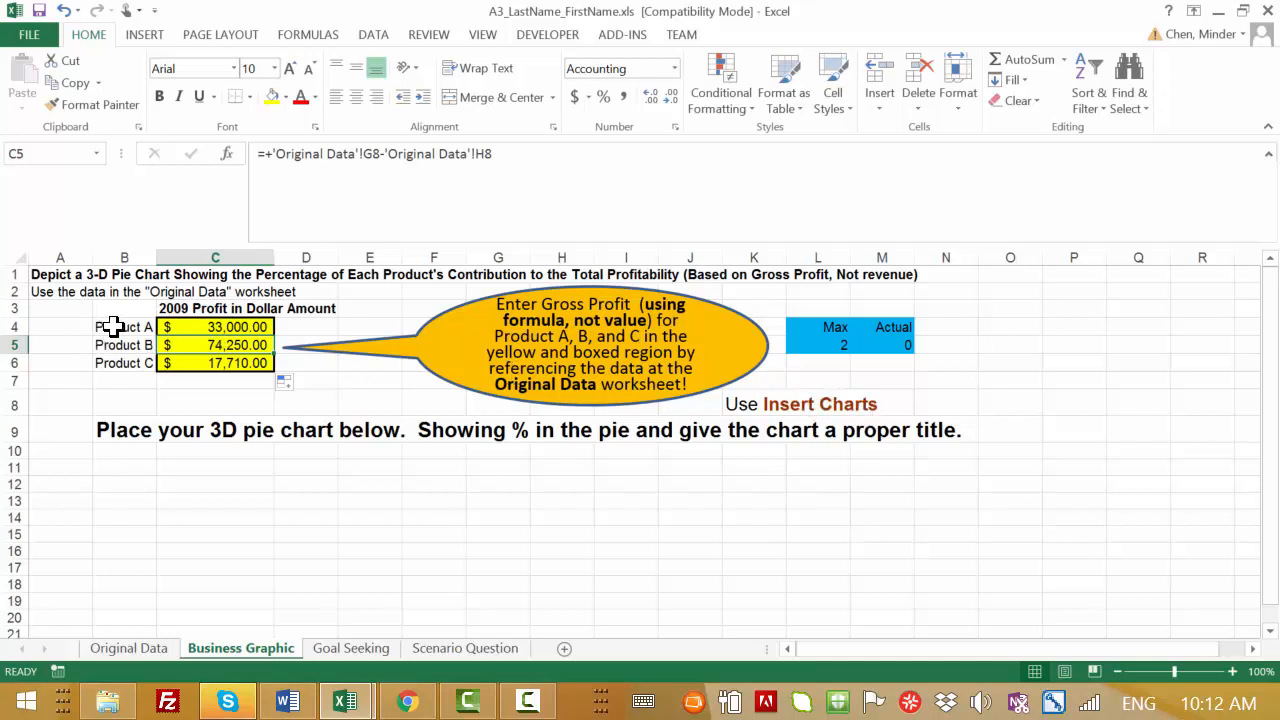
# Insert a 3-D Pie chart from the product names and profits in B4:C6.
pyautogui.moveTo(106, 326); pyautogui.dragTo(236, 364)
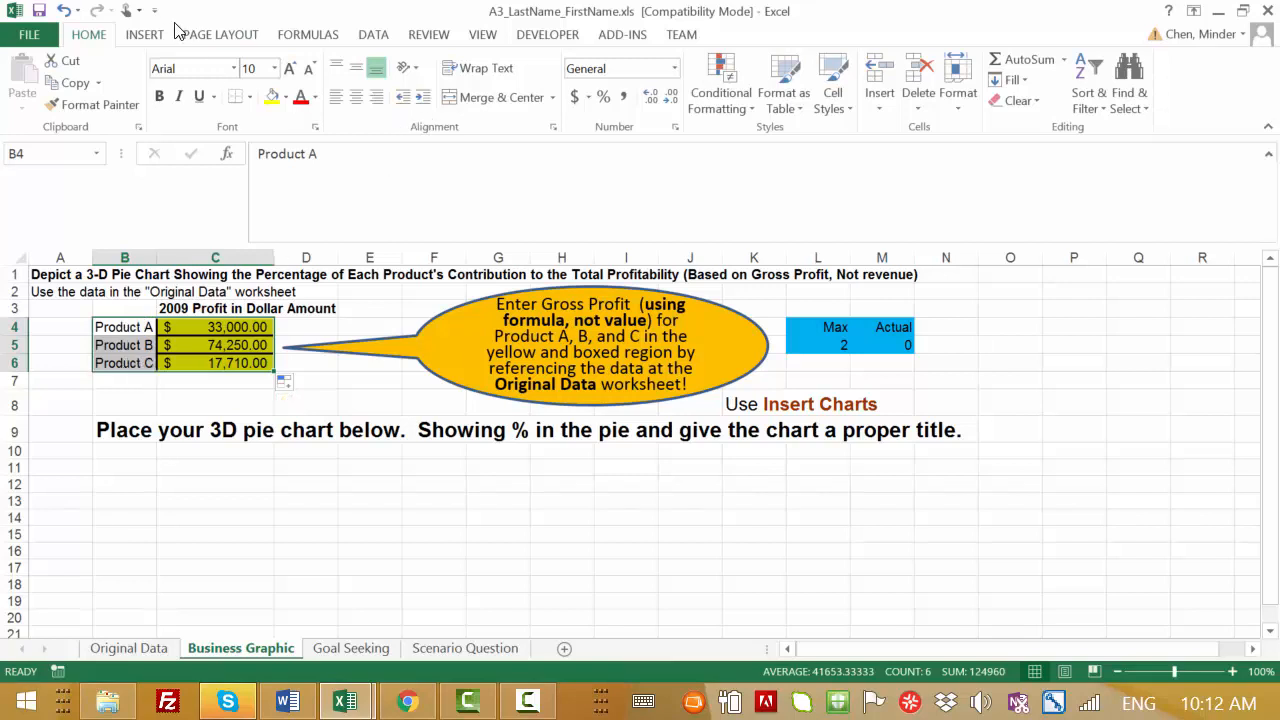
pyautogui.click(145, 34)
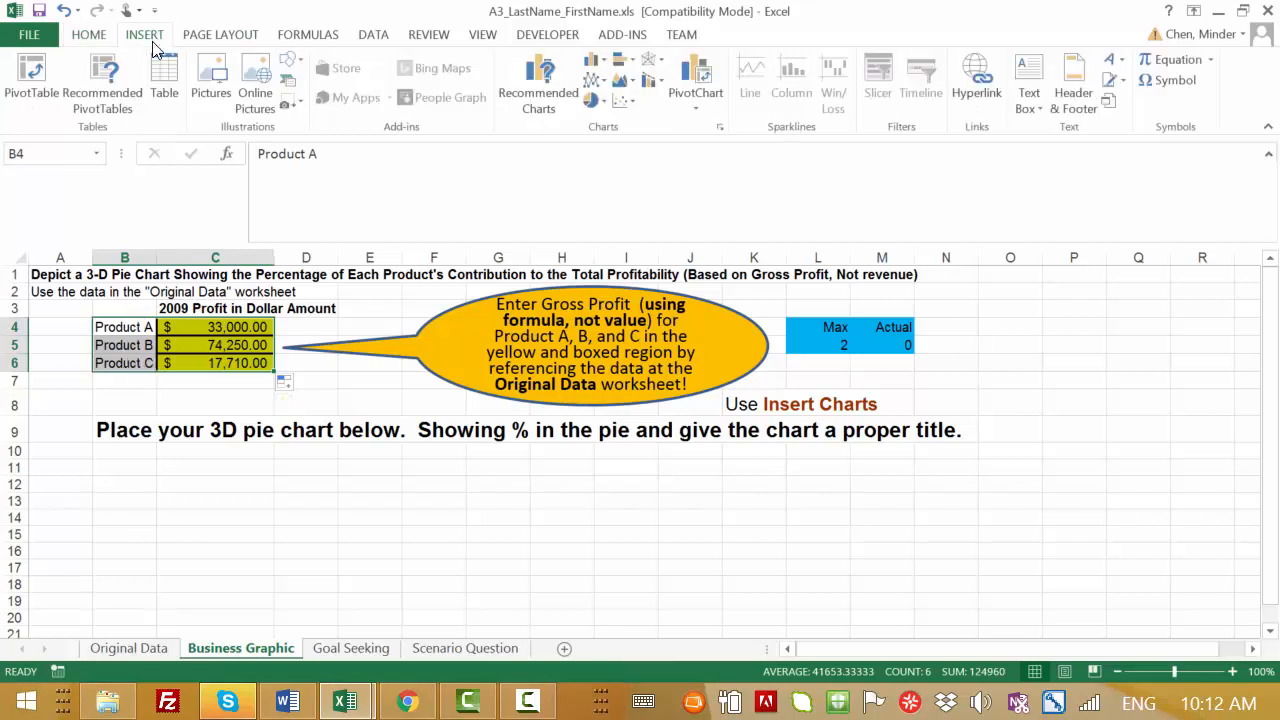
pyautogui.click(596, 102)
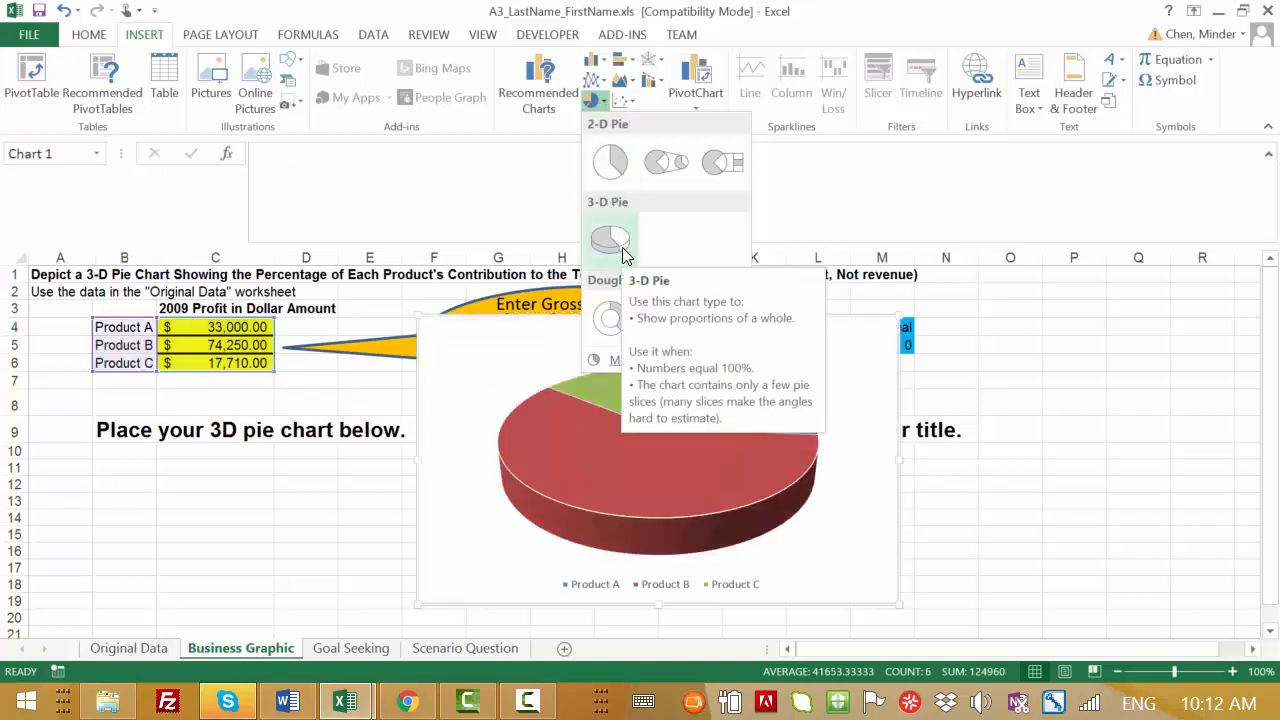
pyautogui.click(610, 240)
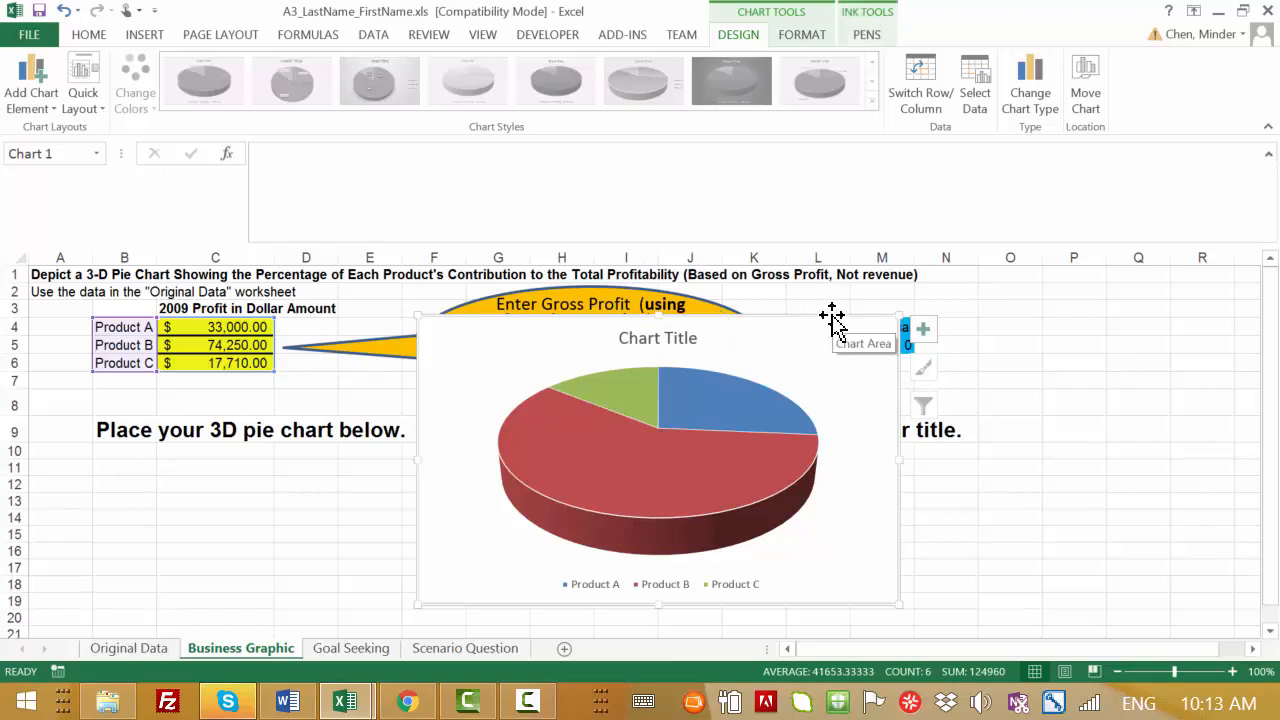
# Move the pie chart below the row 9 instruction so its upper edge sits at about row 12.
pyautogui.moveTo(831, 316); pyautogui.dragTo(694, 474)
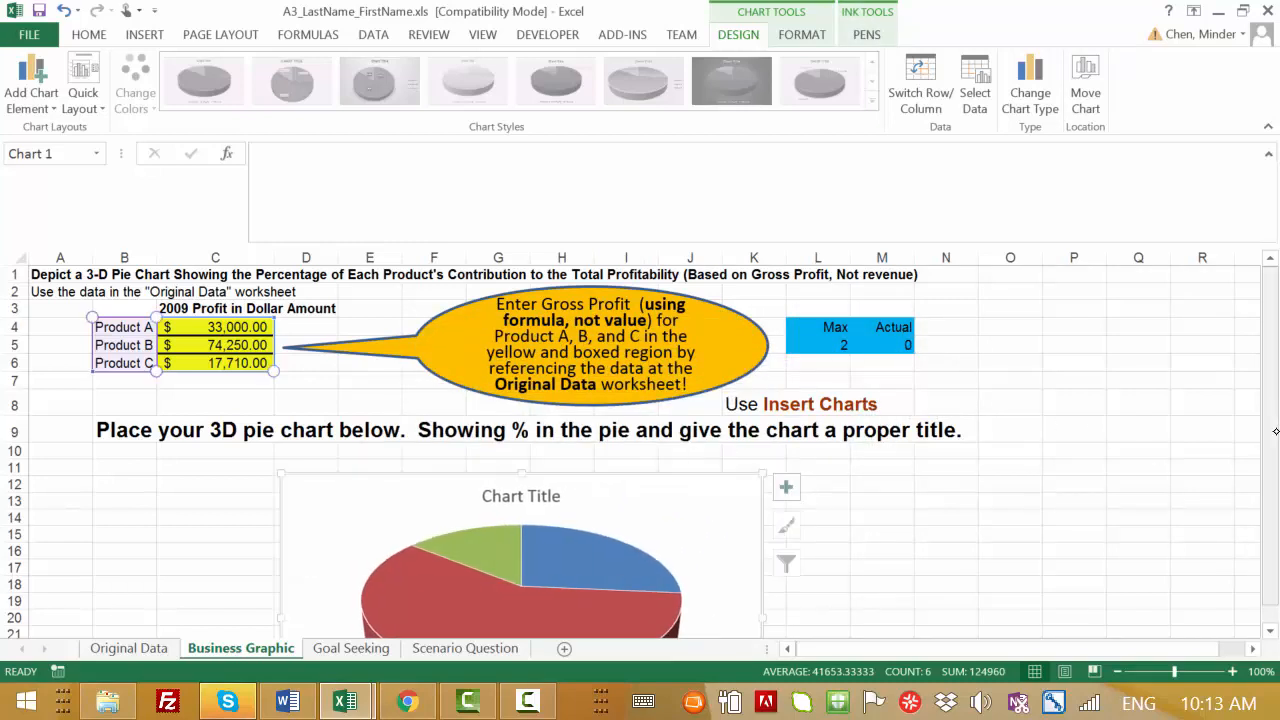
pyautogui.scroll(-6, 1229, 414)
pyautogui.scroll(5, 1230, 413)
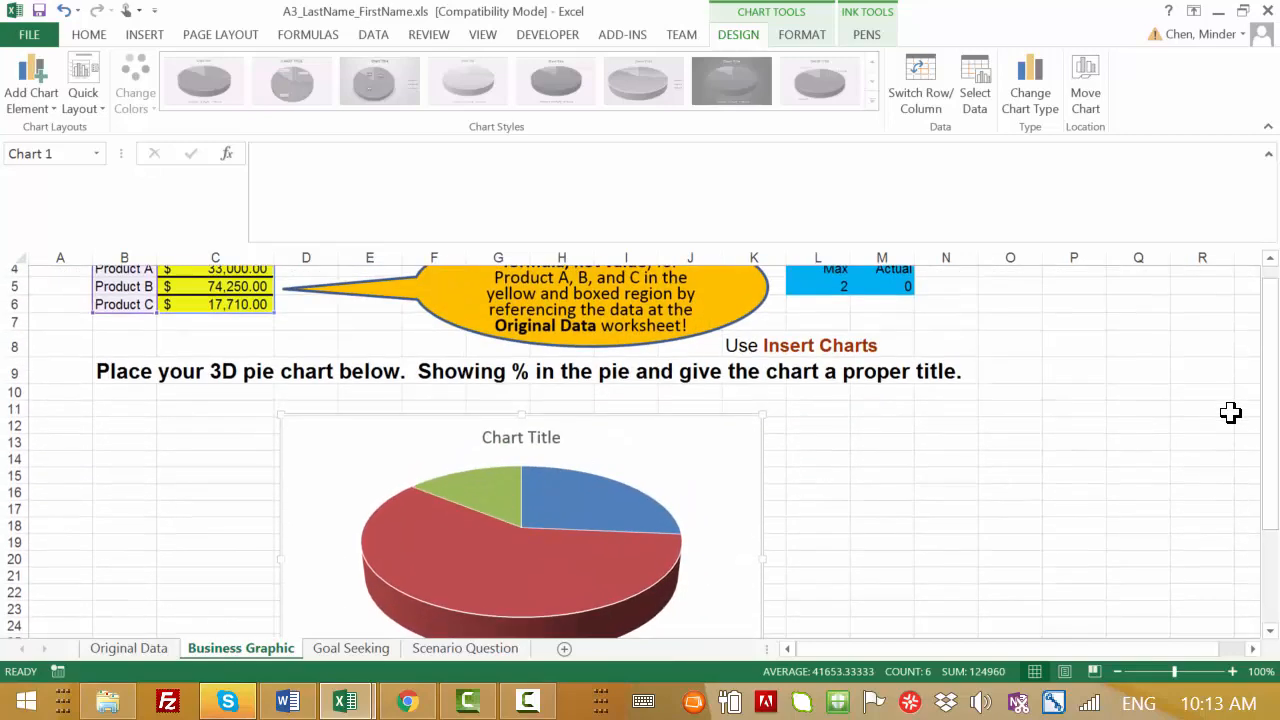
pyautogui.scroll(-2, 1230, 413)
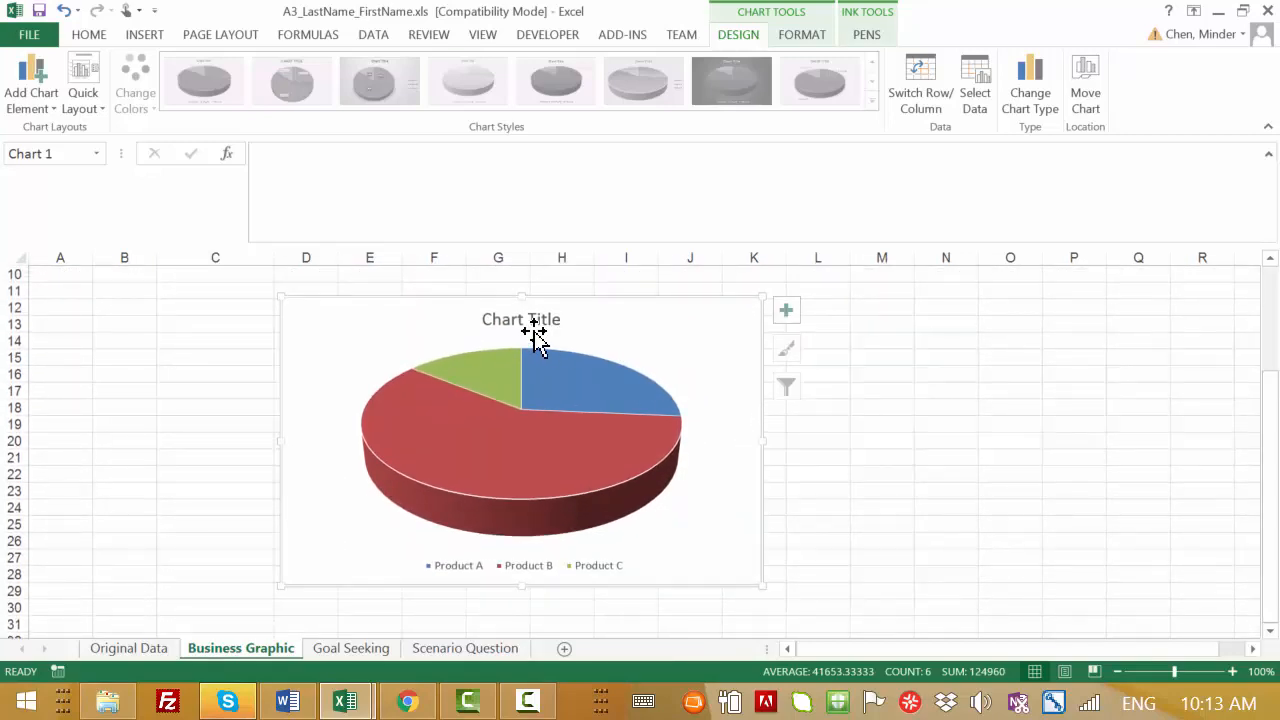
# Examine the pie chart's title, the Product A, B and C slices, and the chart and plot area formatting options.
pyautogui.click(505, 318)
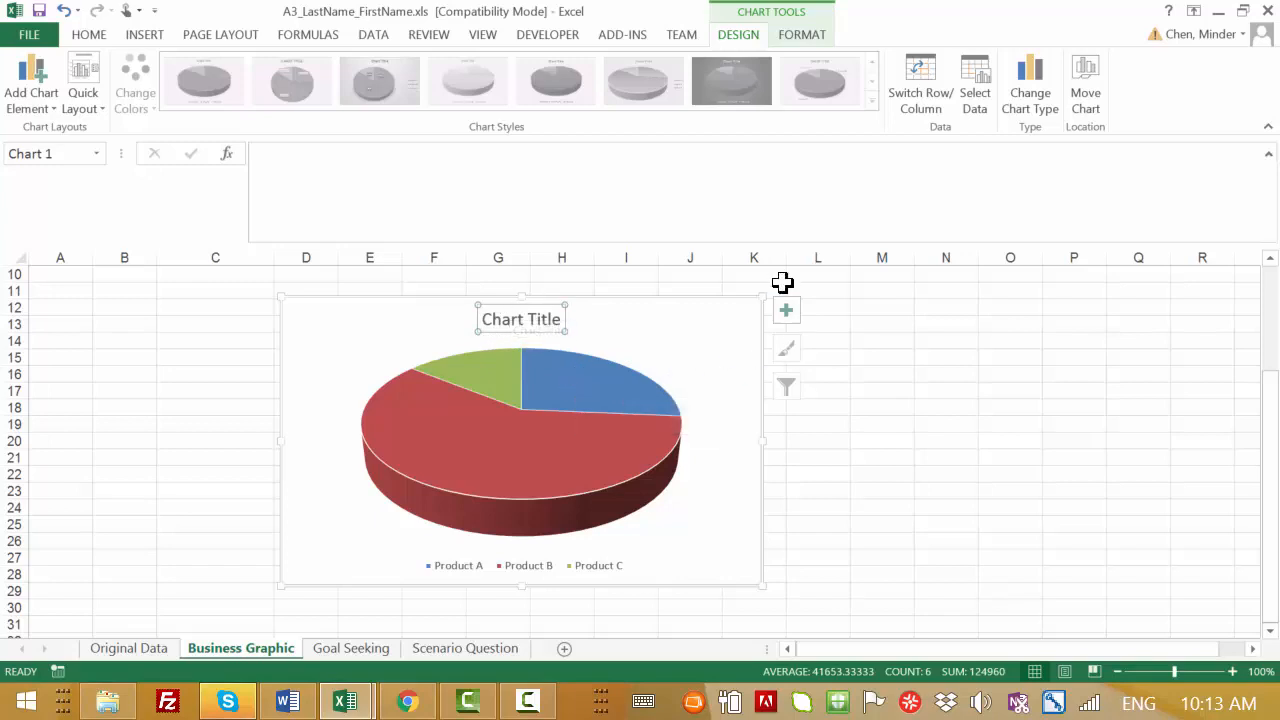
pyautogui.click(803, 36)
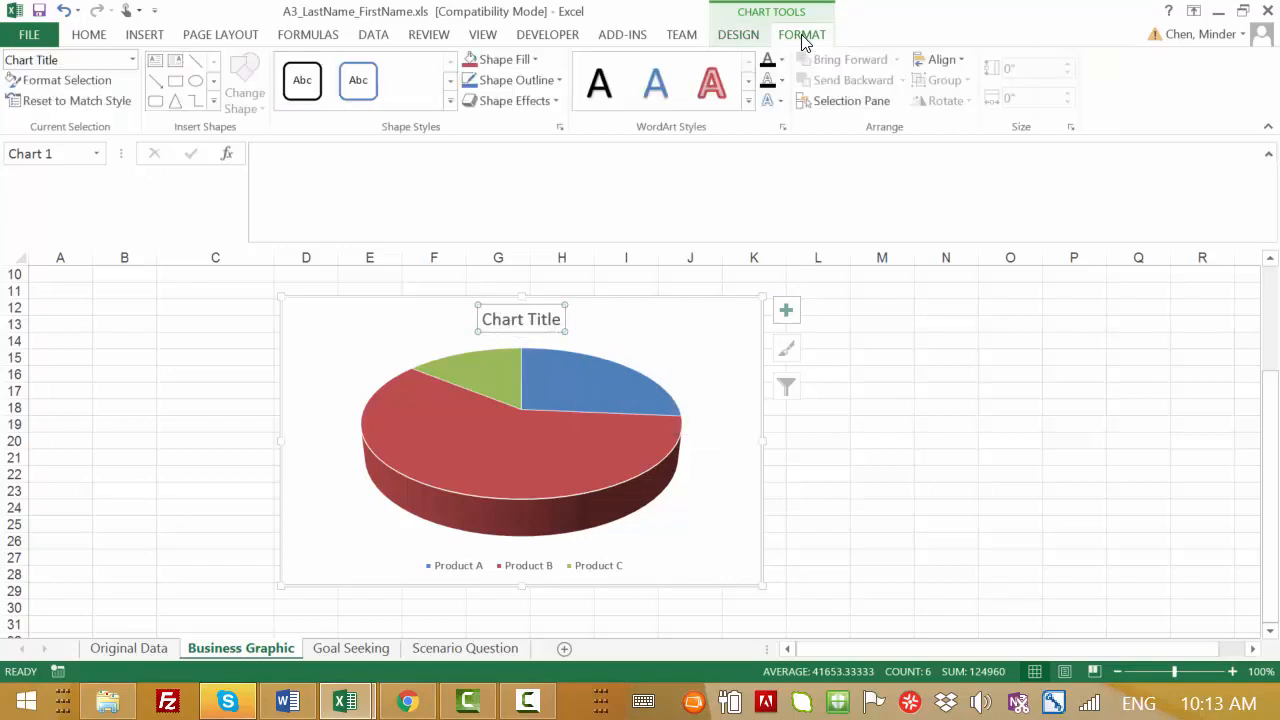
pyautogui.click(741, 36)
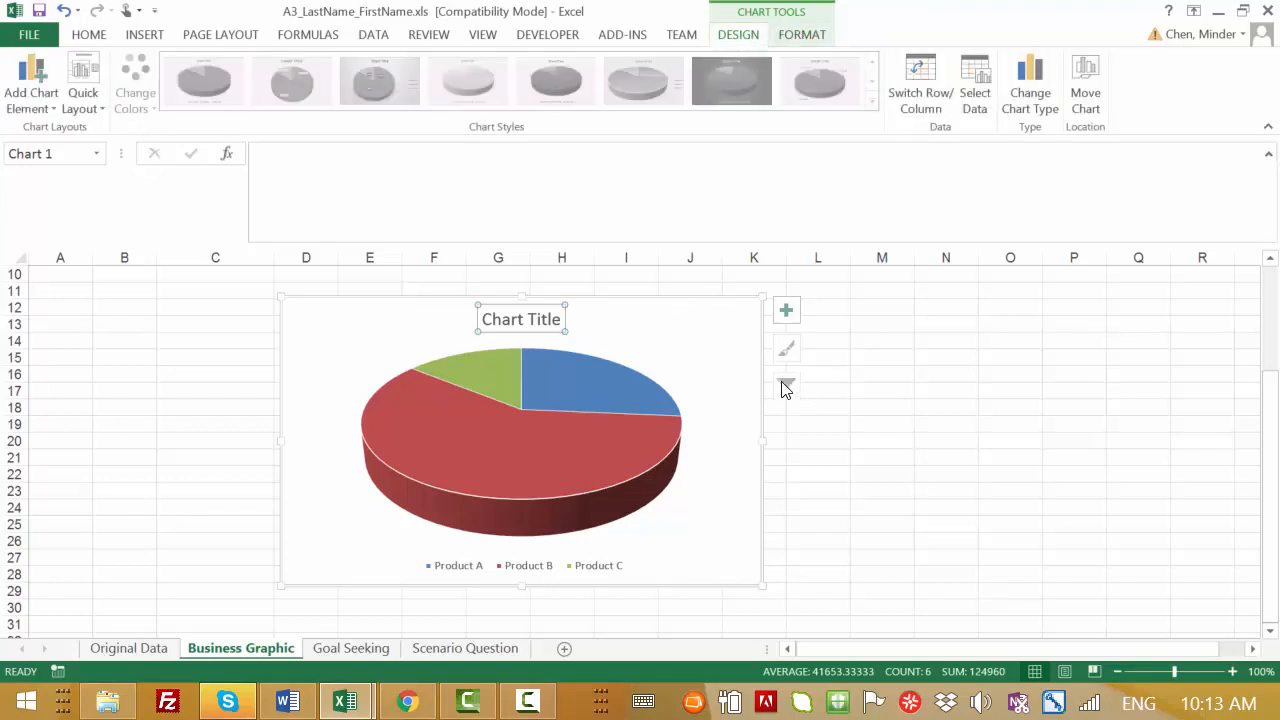
pyautogui.moveTo(580, 485)
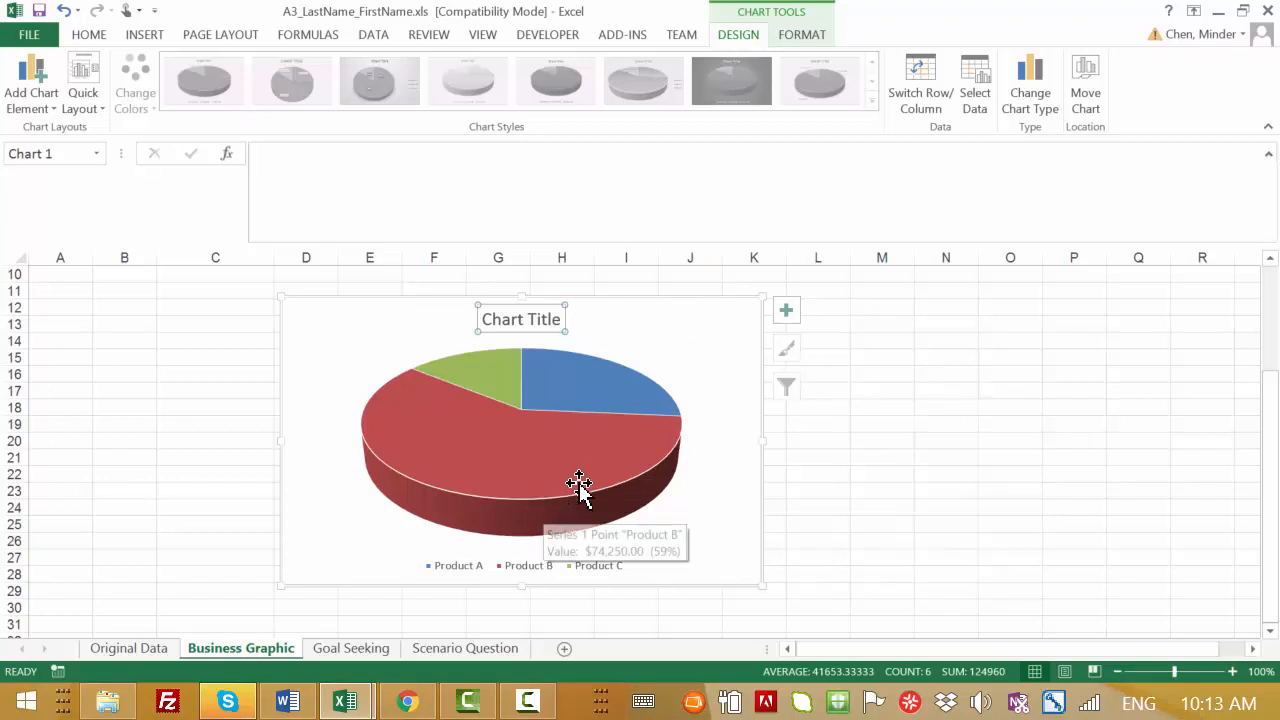
pyautogui.click(624, 380)
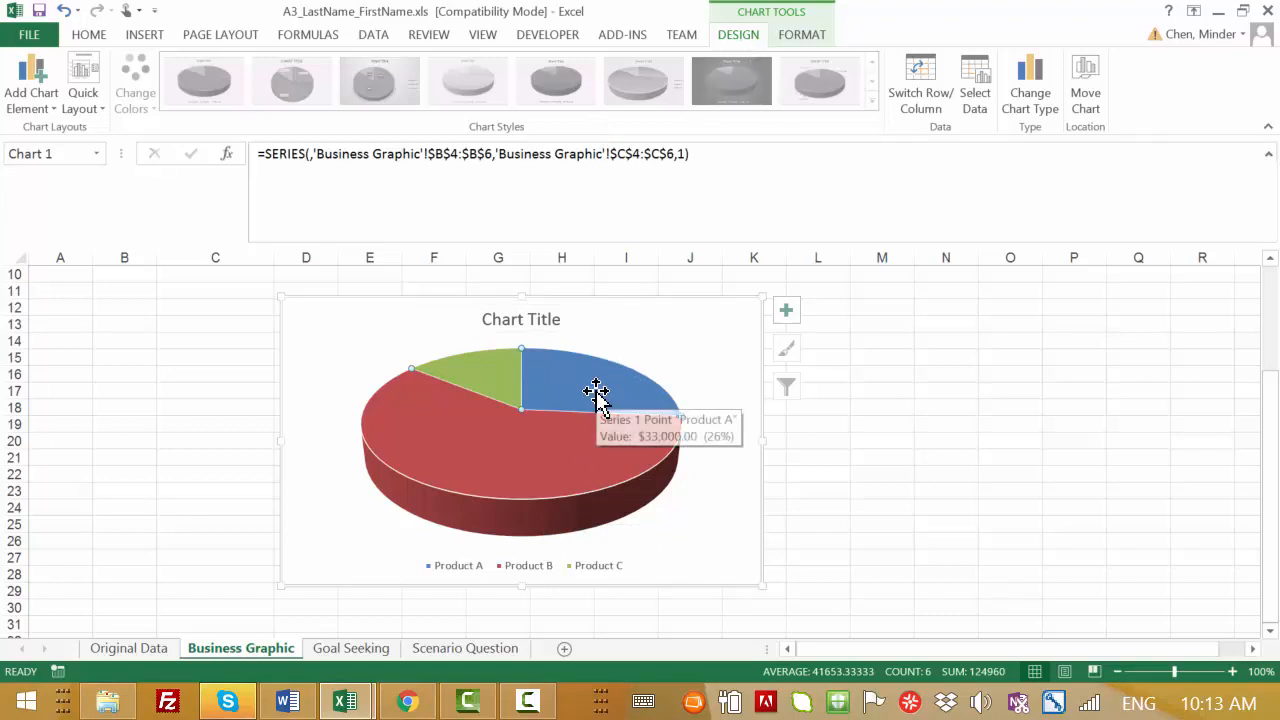
pyautogui.click(795, 34)
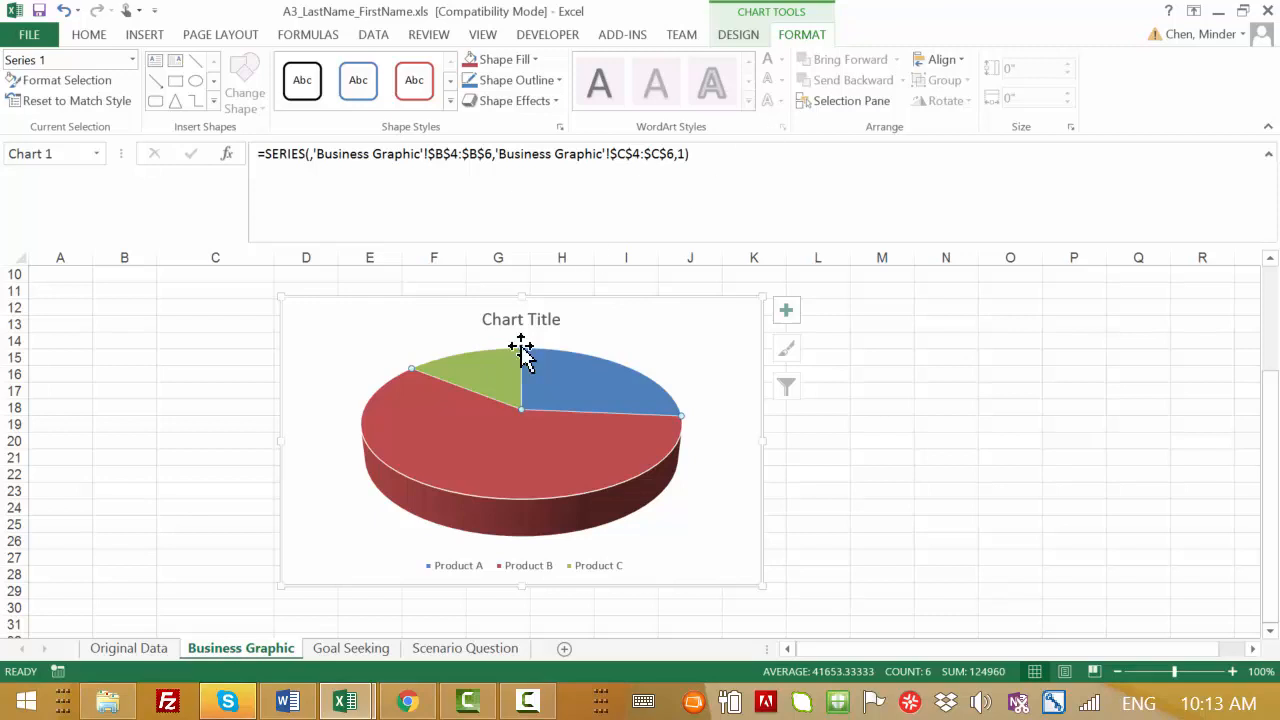
pyautogui.moveTo(493, 375)
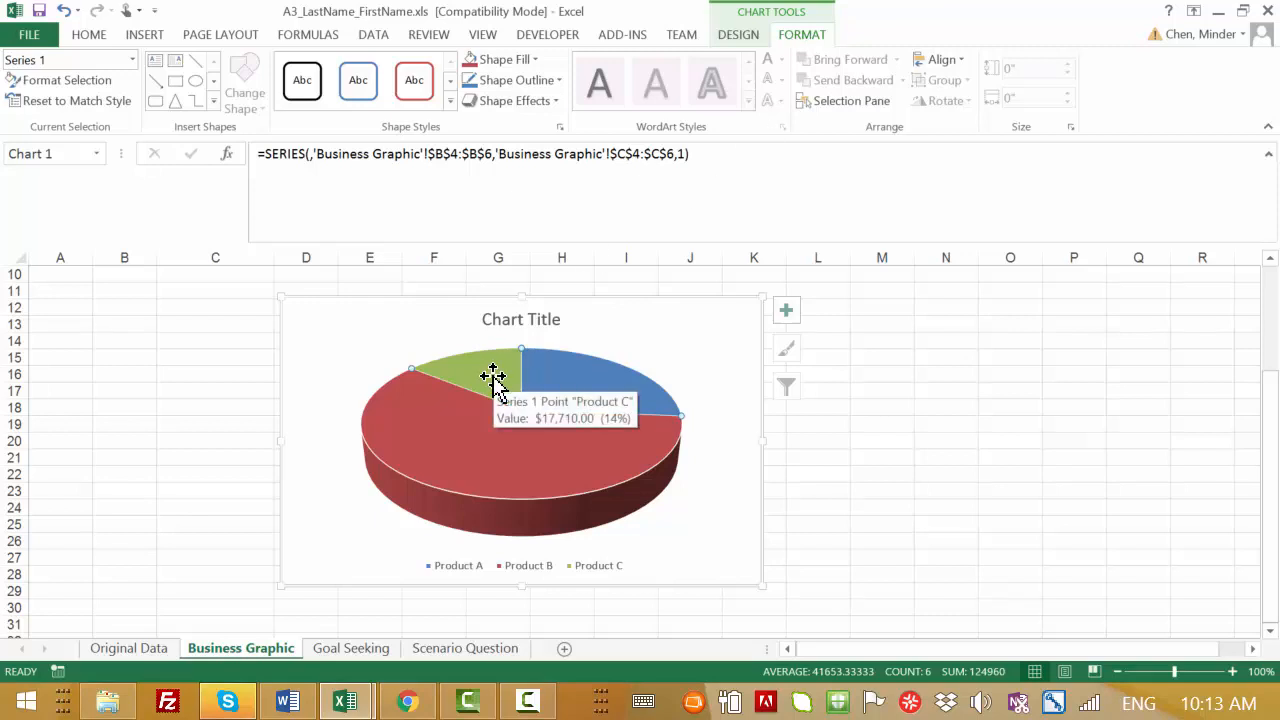
pyautogui.rightClick(703, 372)
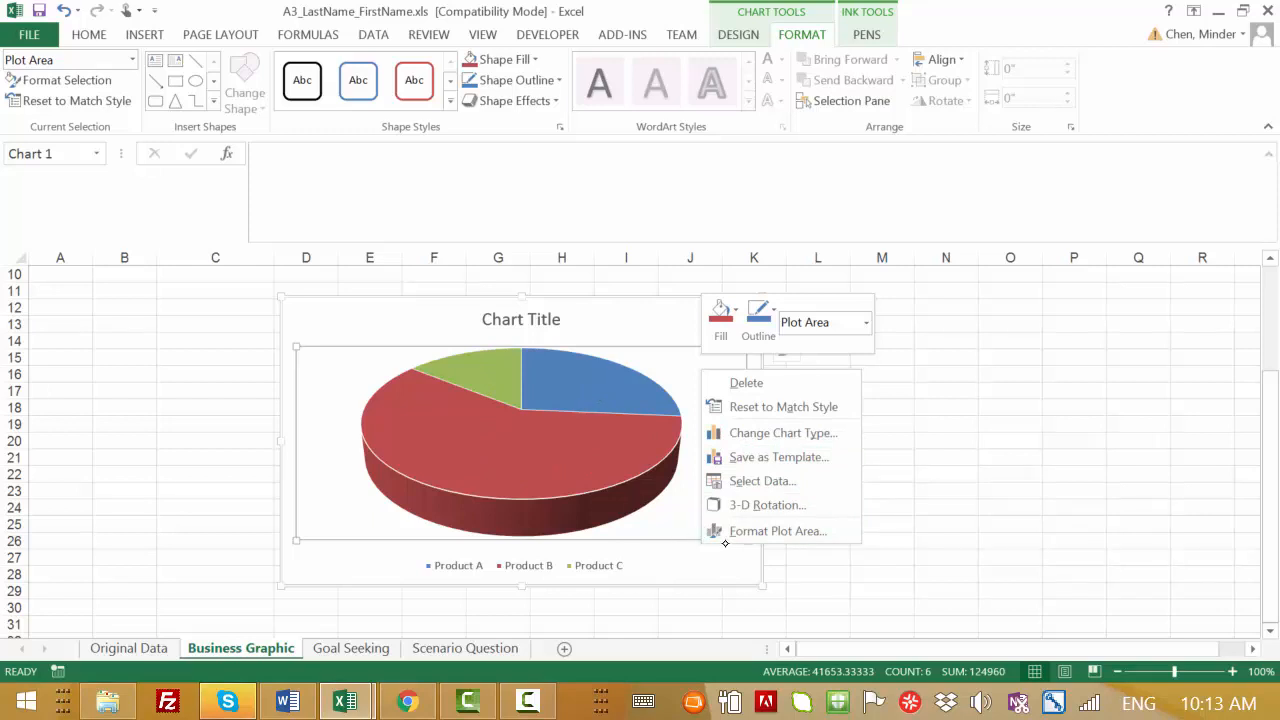
pyautogui.click(790, 576)
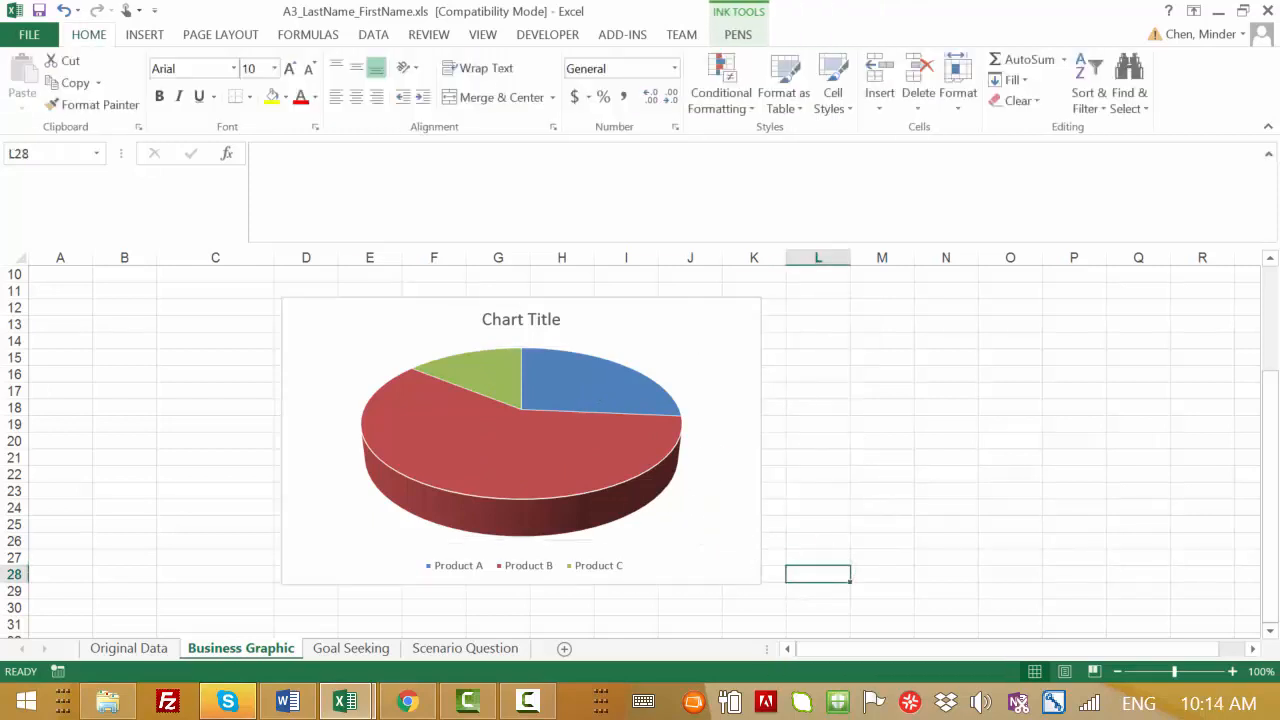
# Open the Goal Seeking sheet and read the two Product A target-unit questions in rows 19 and 20.
pyautogui.click(355, 648)
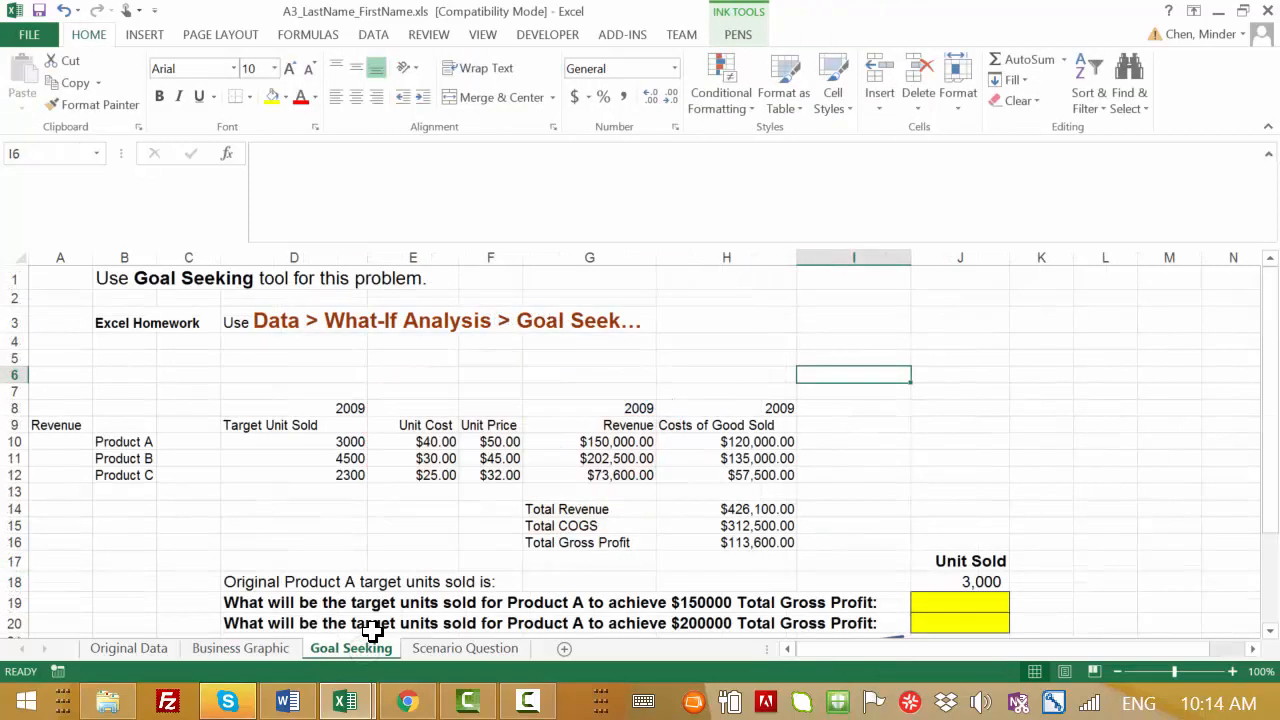
pyautogui.moveTo(1270, 396); pyautogui.dragTo(1277, 459)
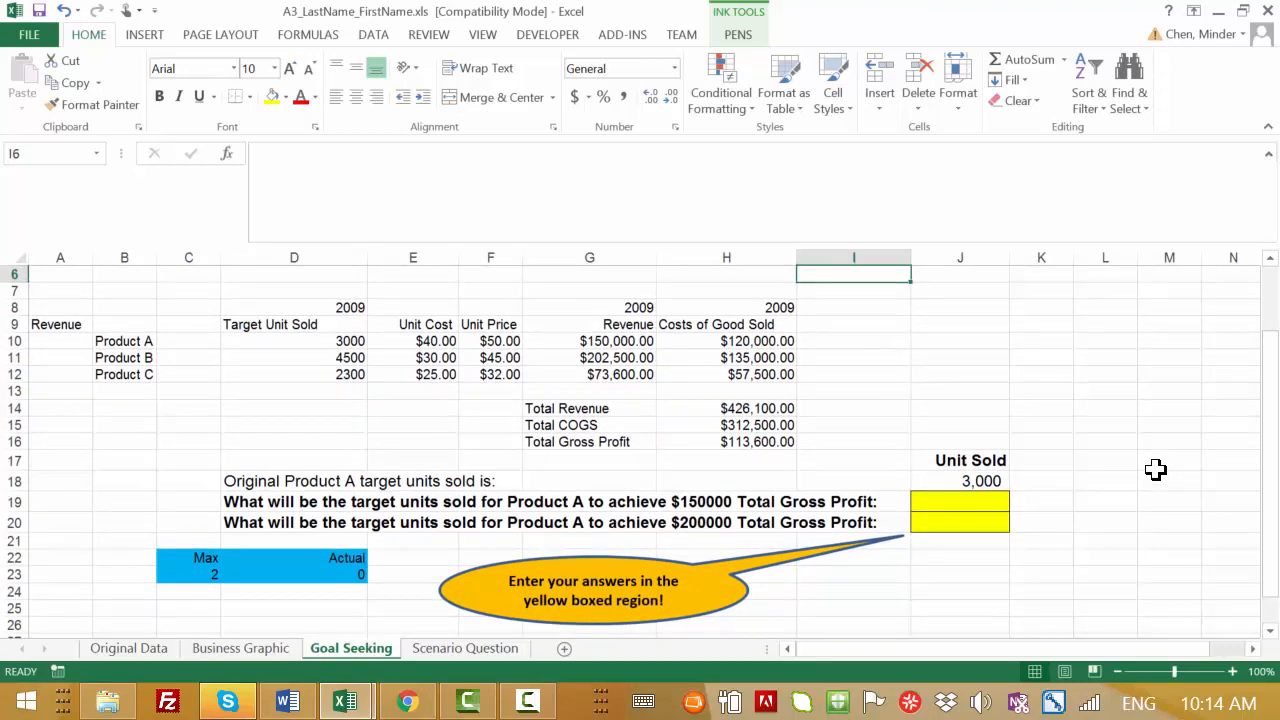
pyautogui.moveTo(1273, 447)
pyautogui.mouseDown()
pyautogui.moveTo(1274, 372)
pyautogui.moveTo(1268, 445)
pyautogui.moveTo(1268, 432)
pyautogui.mouseUp()
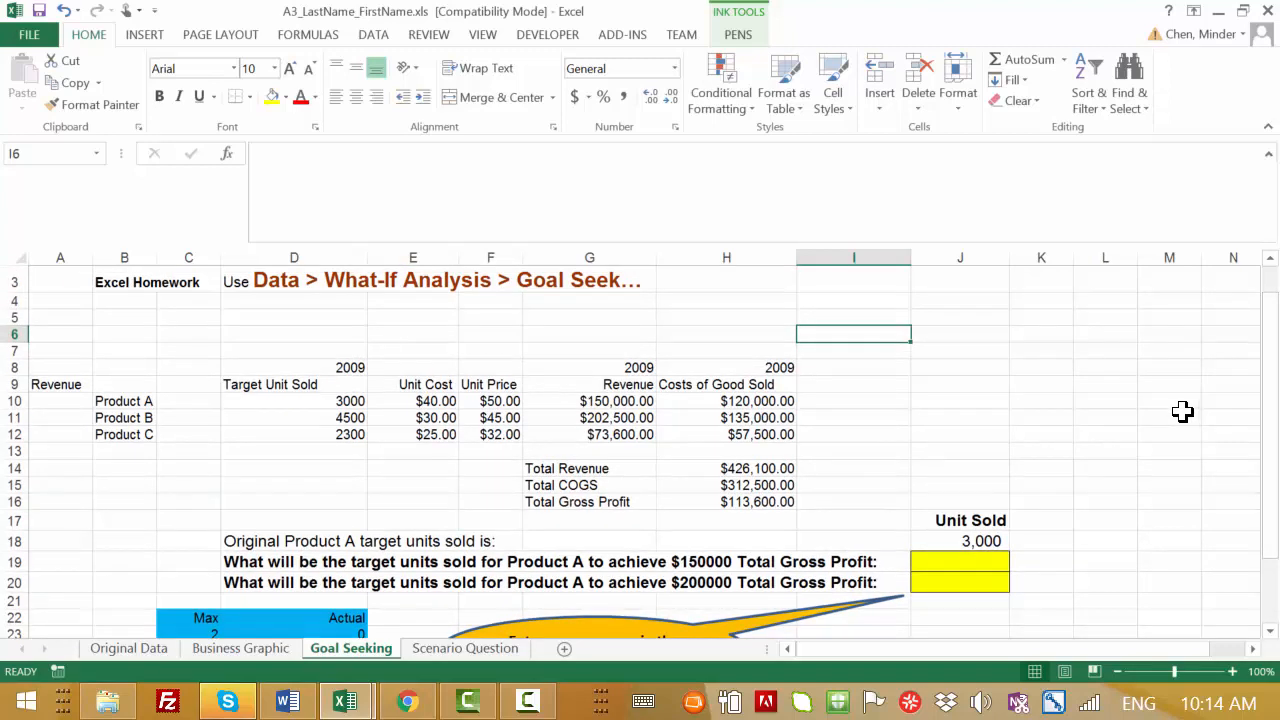
pyautogui.moveTo(254, 563); pyautogui.dragTo(850, 585)
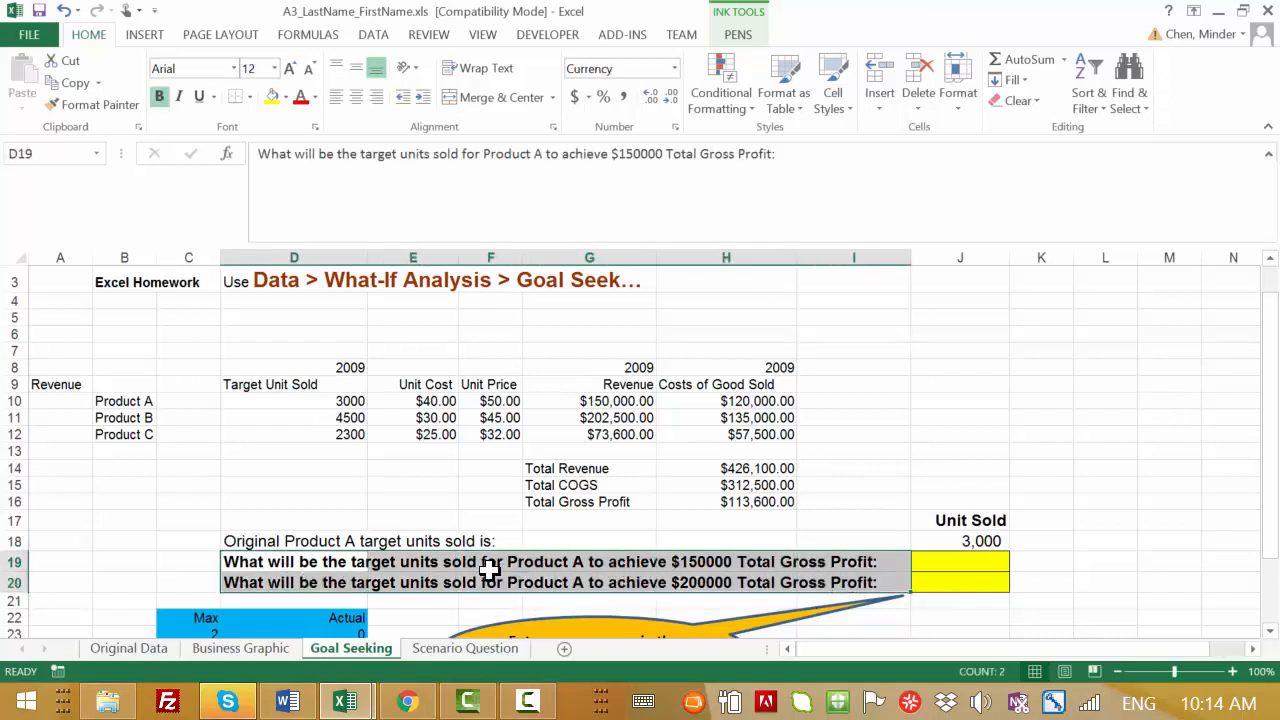
pyautogui.click(289, 566)
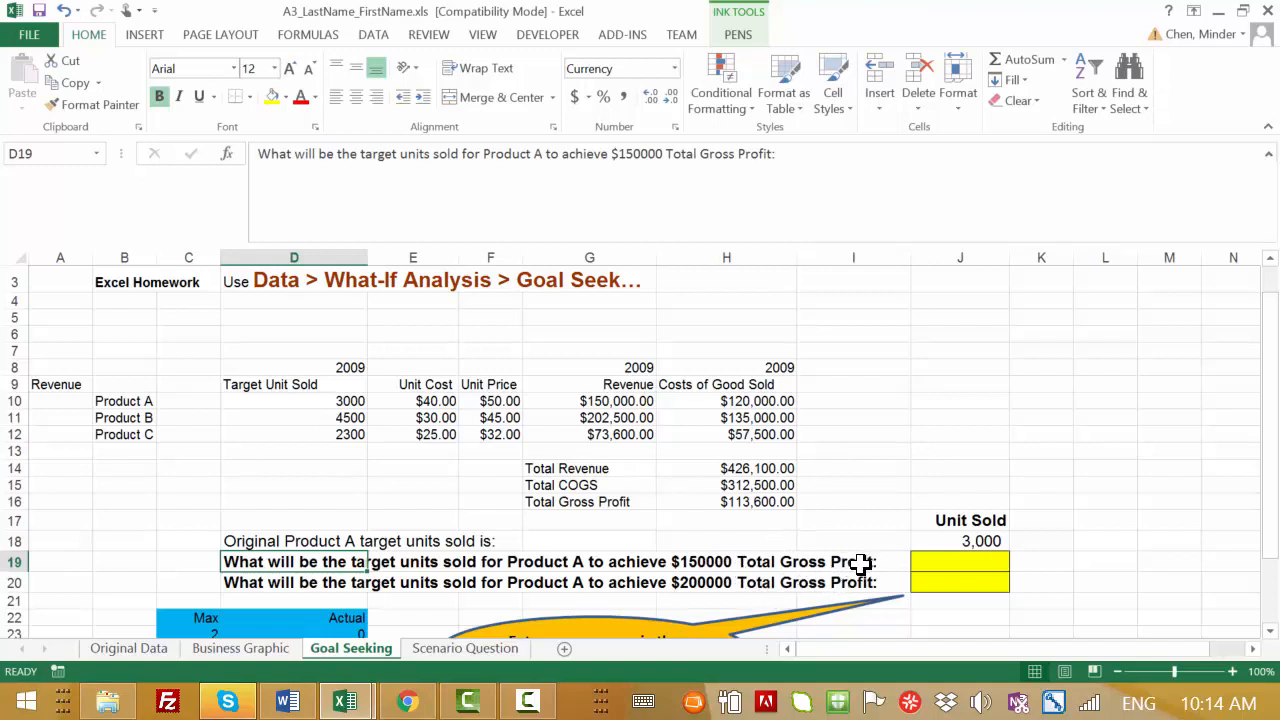
# Examine the Total Gross Profit formula in H16, Product A's target units in D10 and the yellow answer cell J19.
pyautogui.click(764, 505)
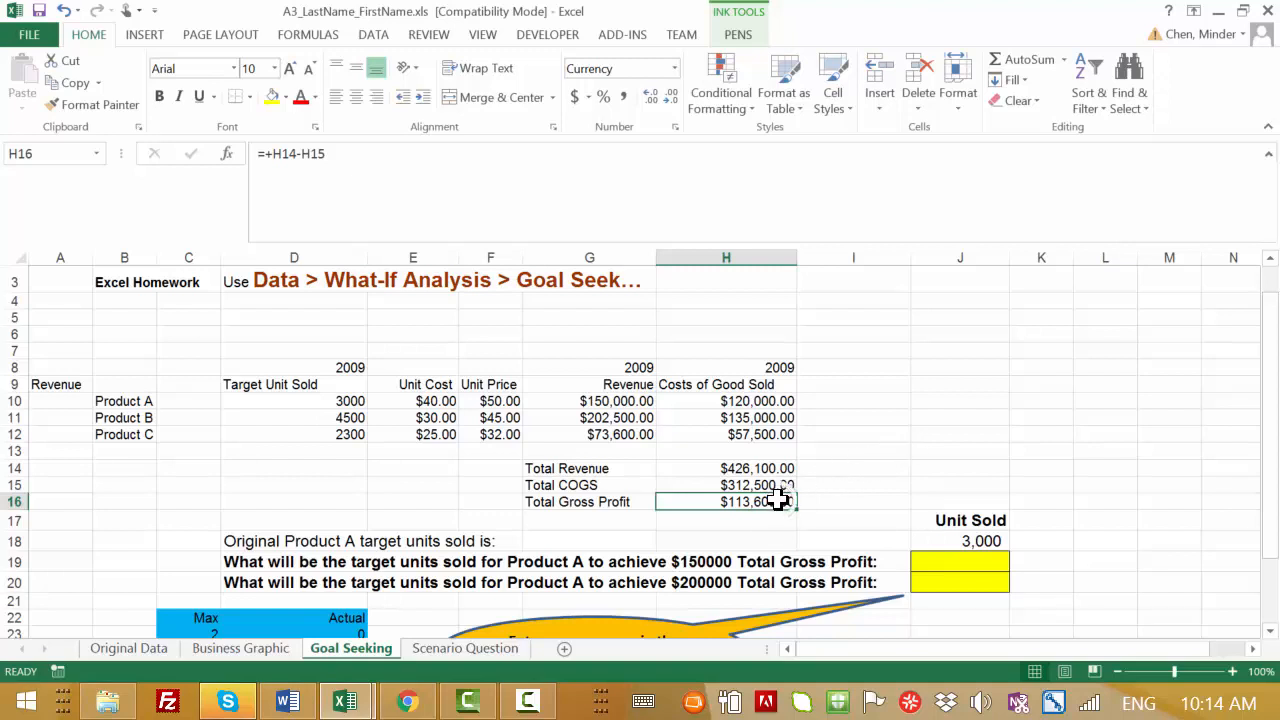
pyautogui.click(700, 562)
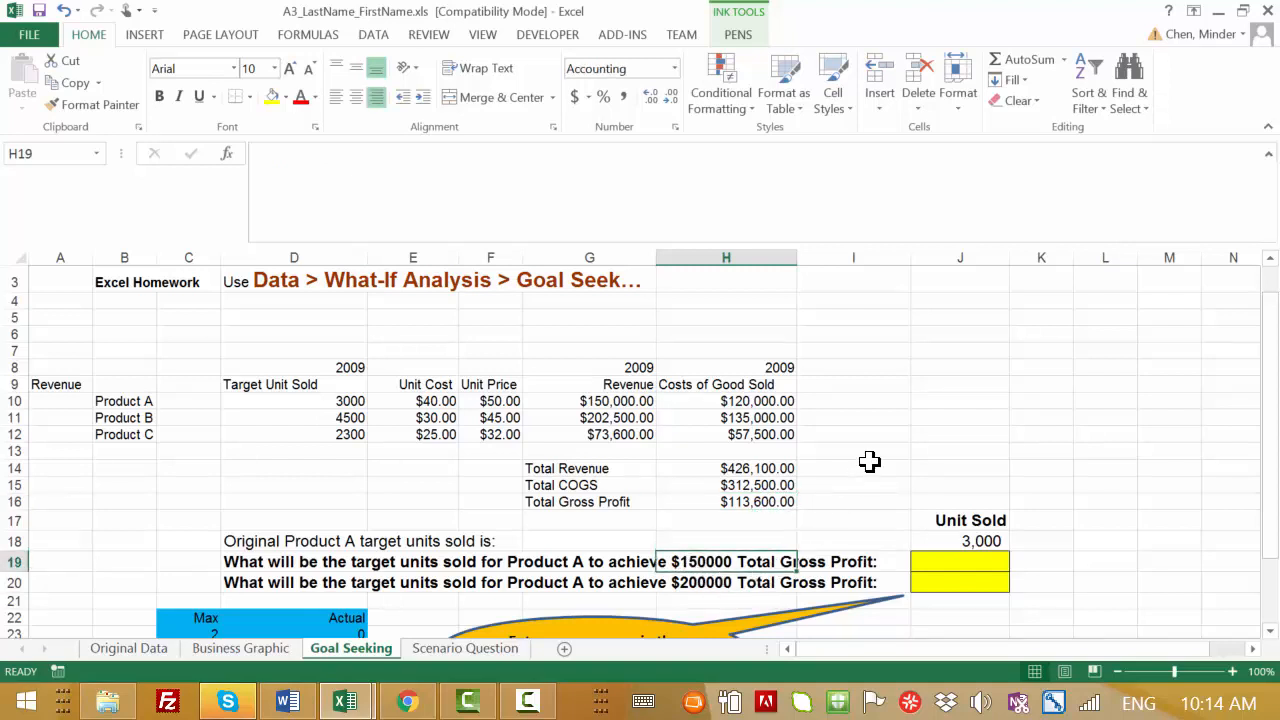
pyautogui.click(766, 503)
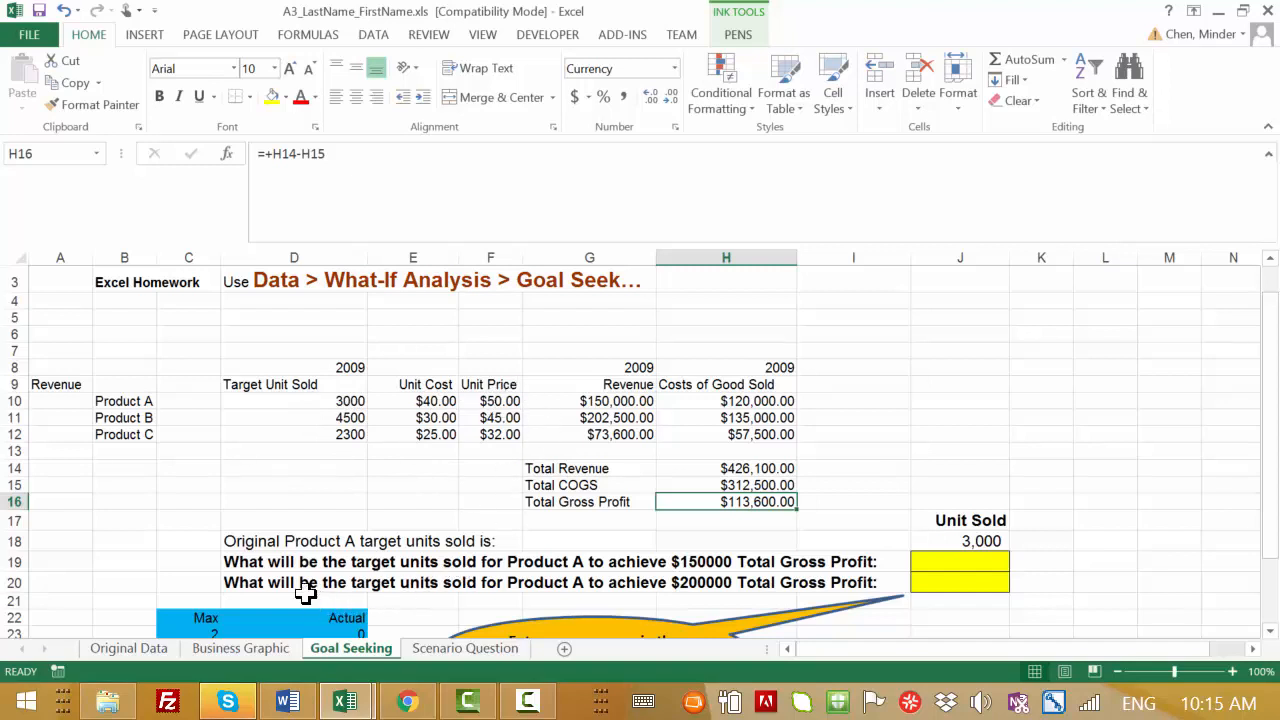
pyautogui.click(282, 563)
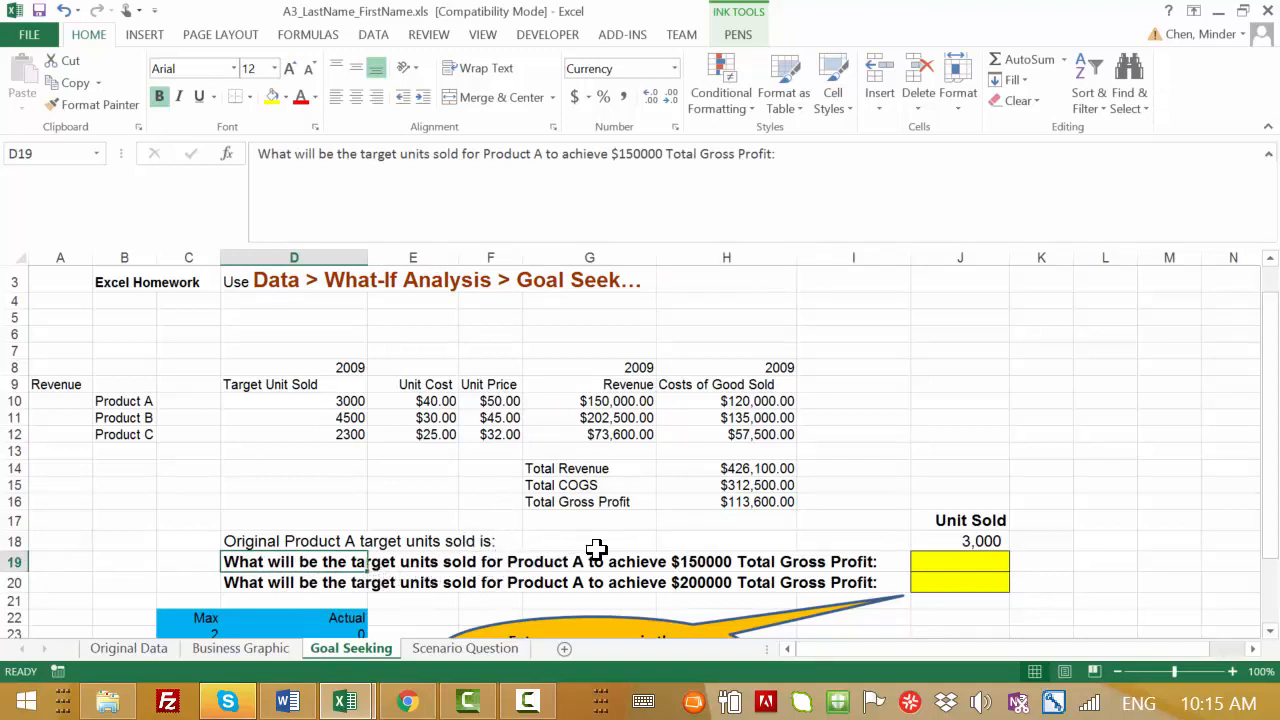
pyautogui.click(341, 398)
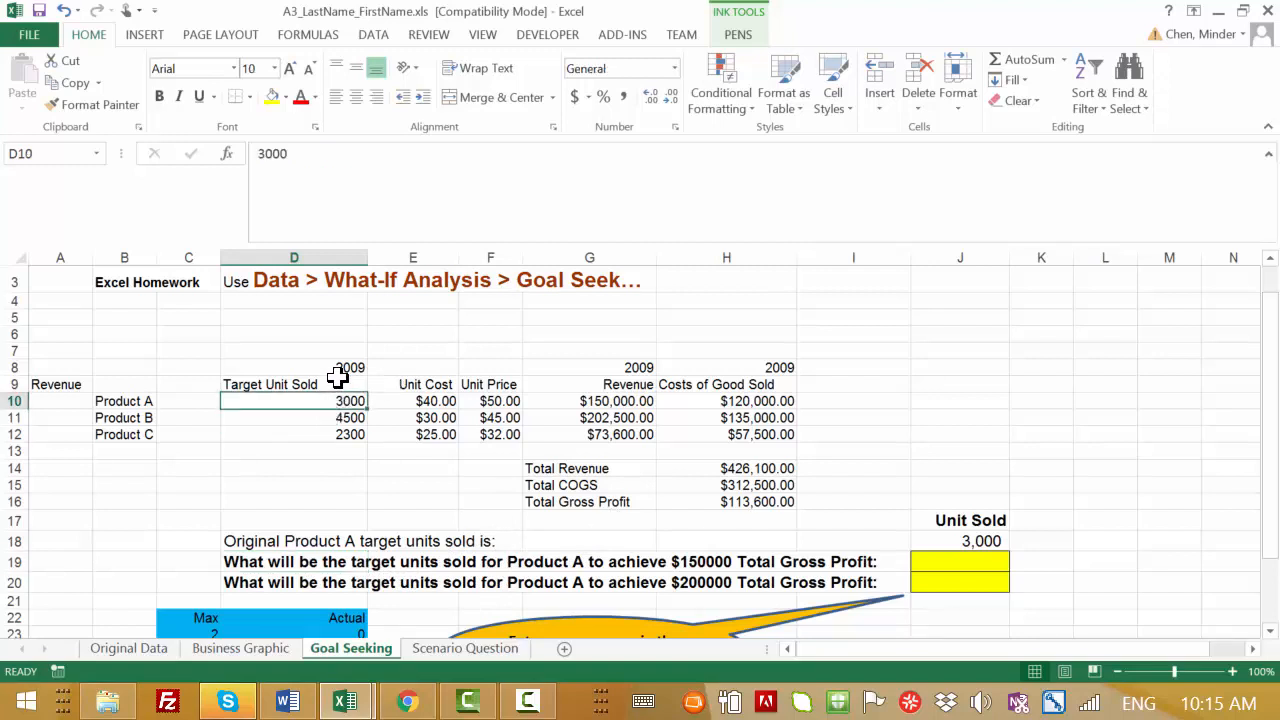
pyautogui.click(776, 500)
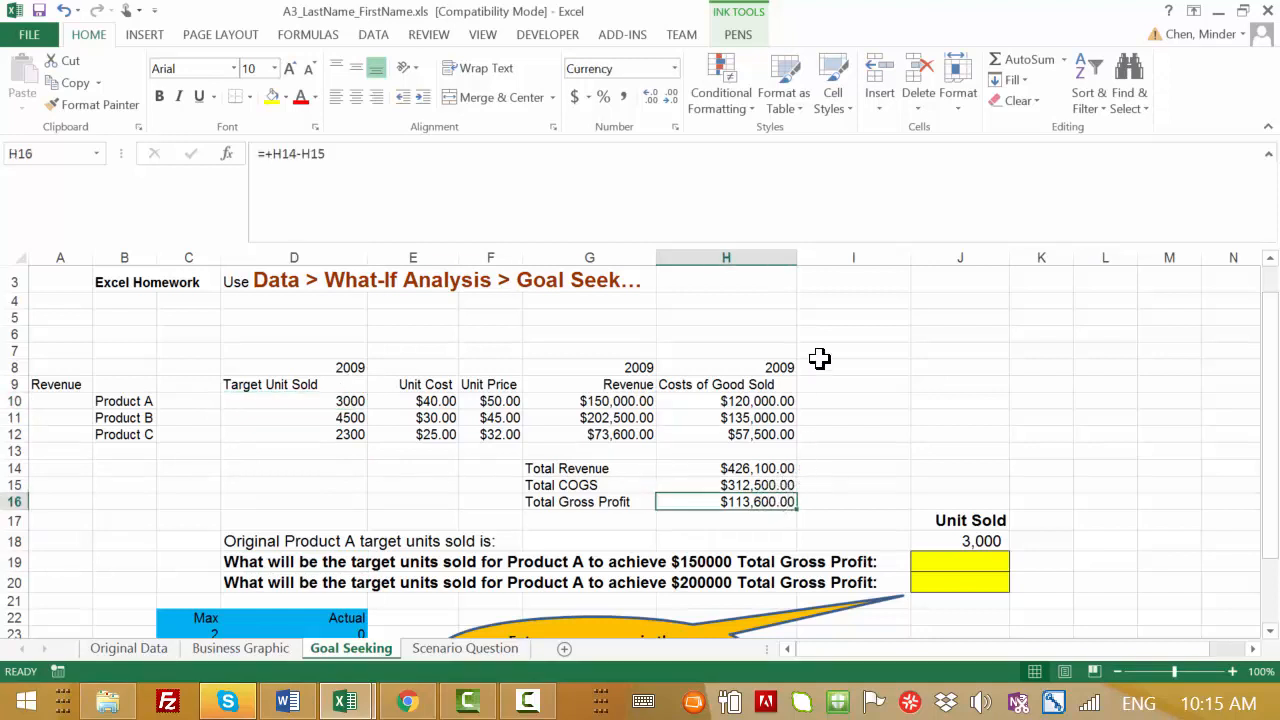
pyautogui.click(342, 400)
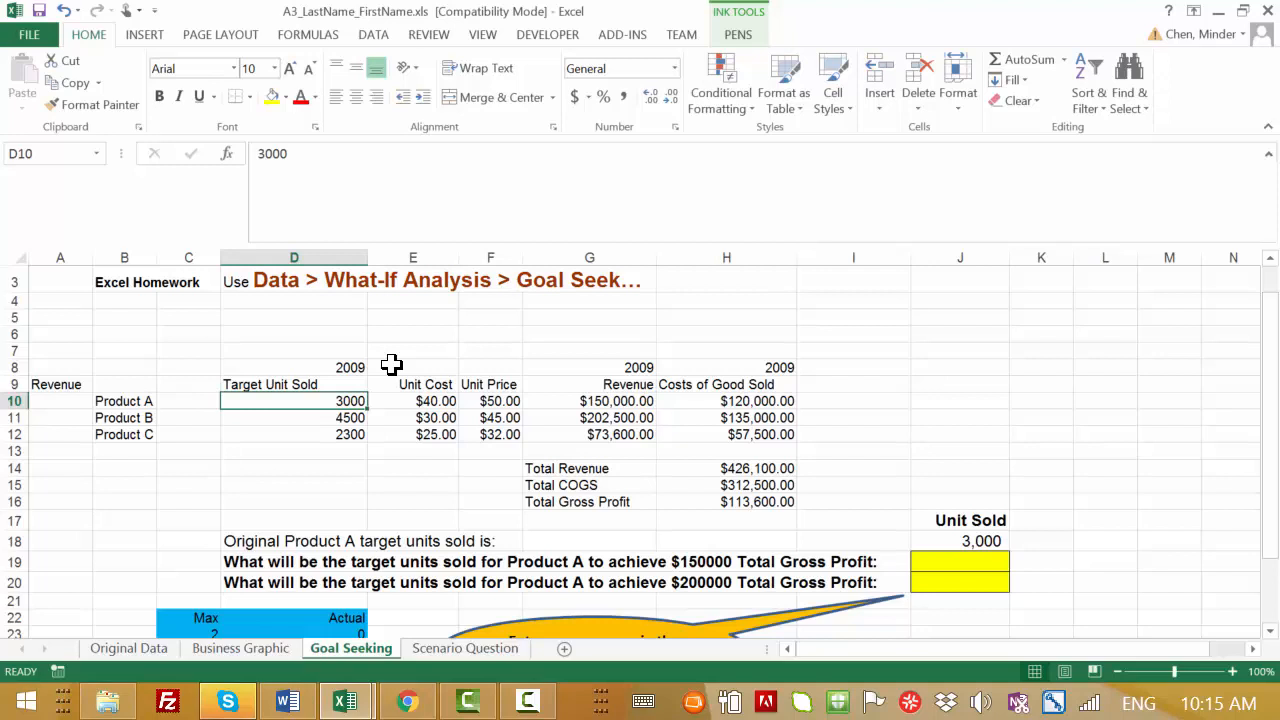
pyautogui.click(972, 563)
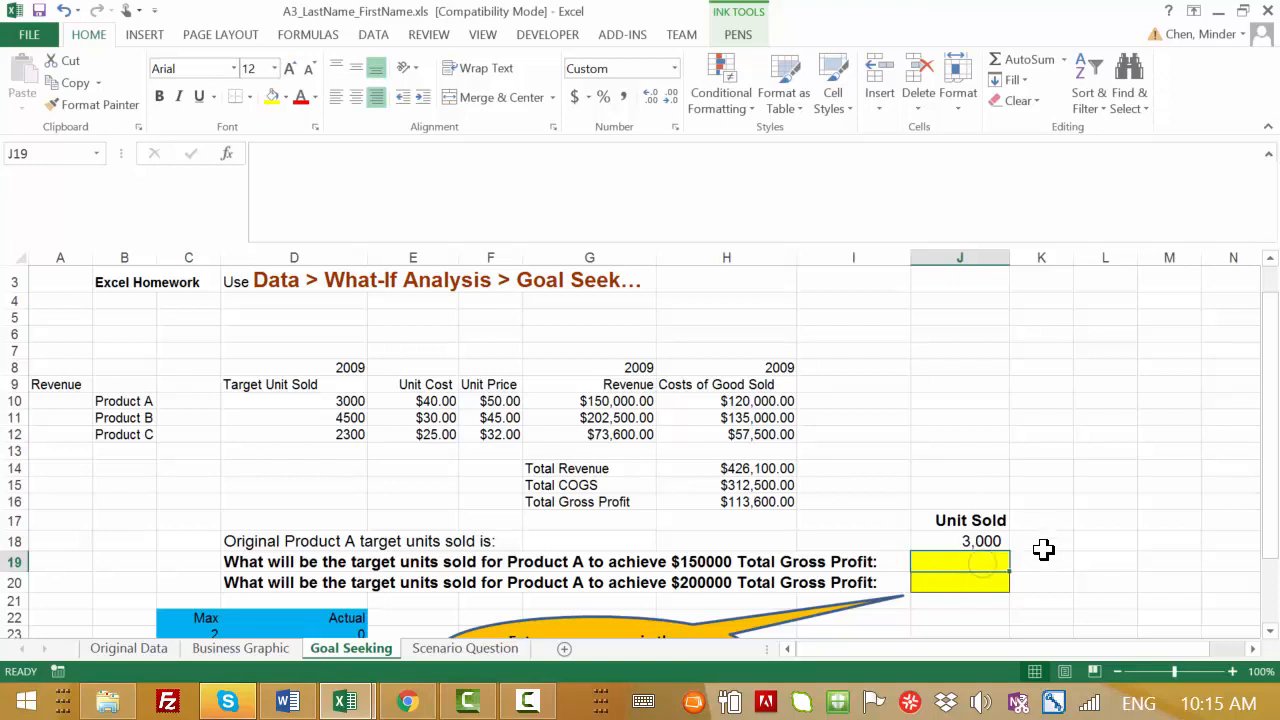
pyautogui.click(1044, 562)
pyautogui.click(1005, 566)
# Review the analysis instruction in D3 and start Goal Seek.
pyautogui.click(375, 35)
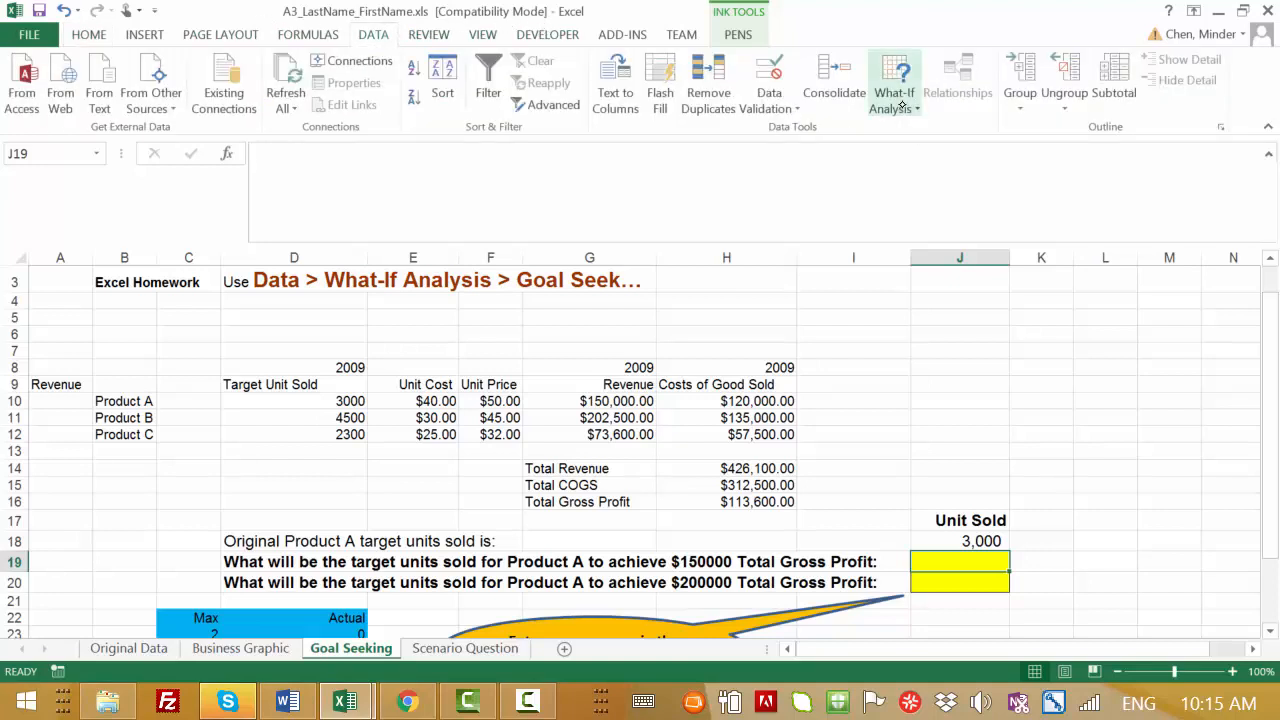
pyautogui.click(284, 292)
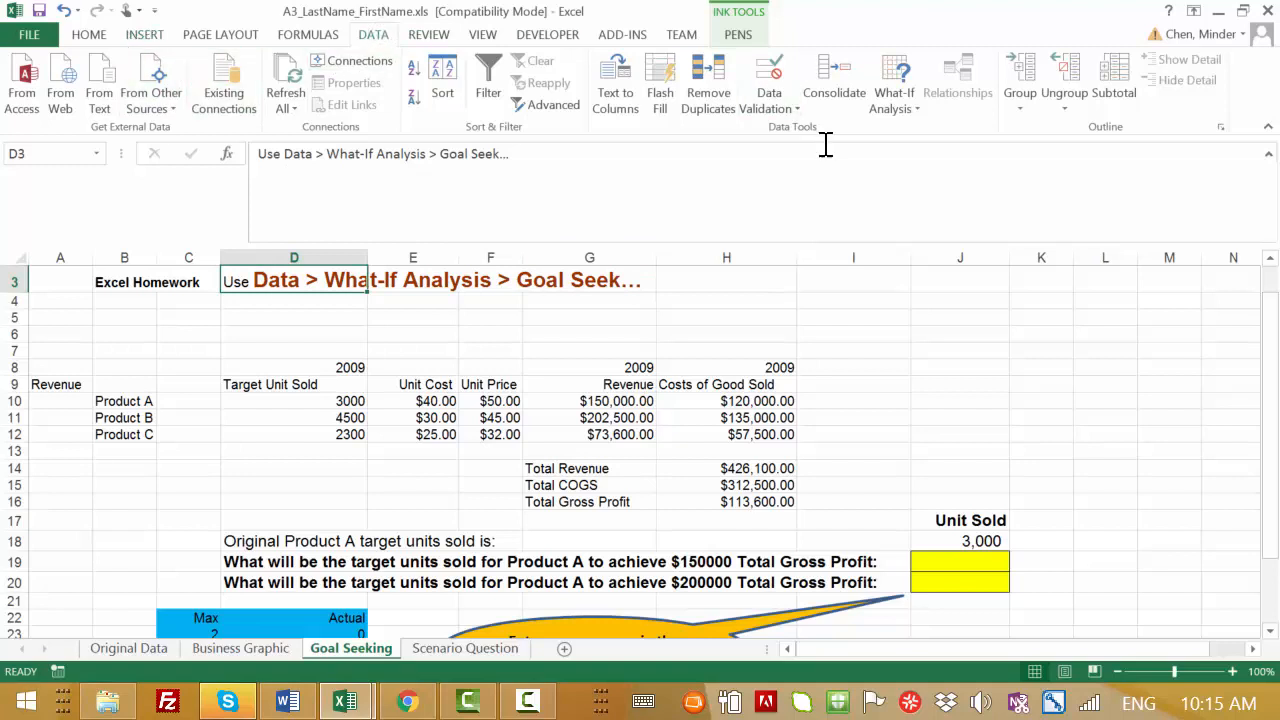
pyautogui.click(894, 95)
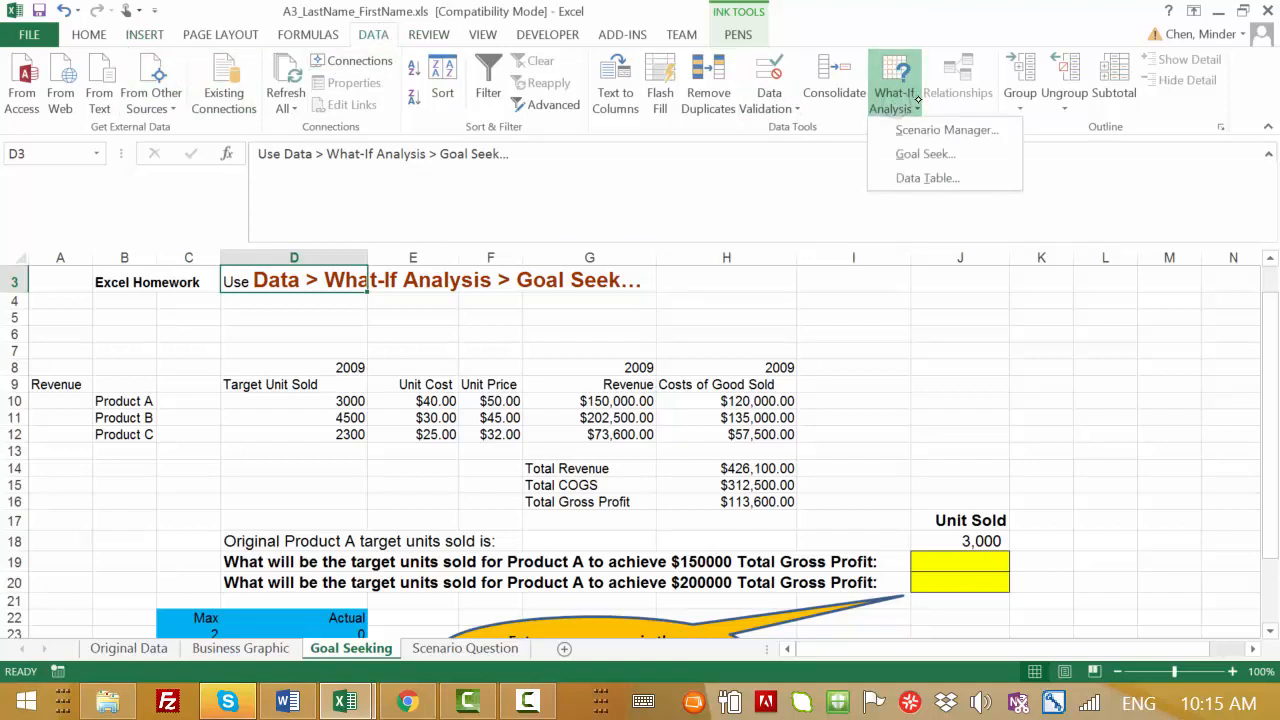
pyautogui.click(980, 157)
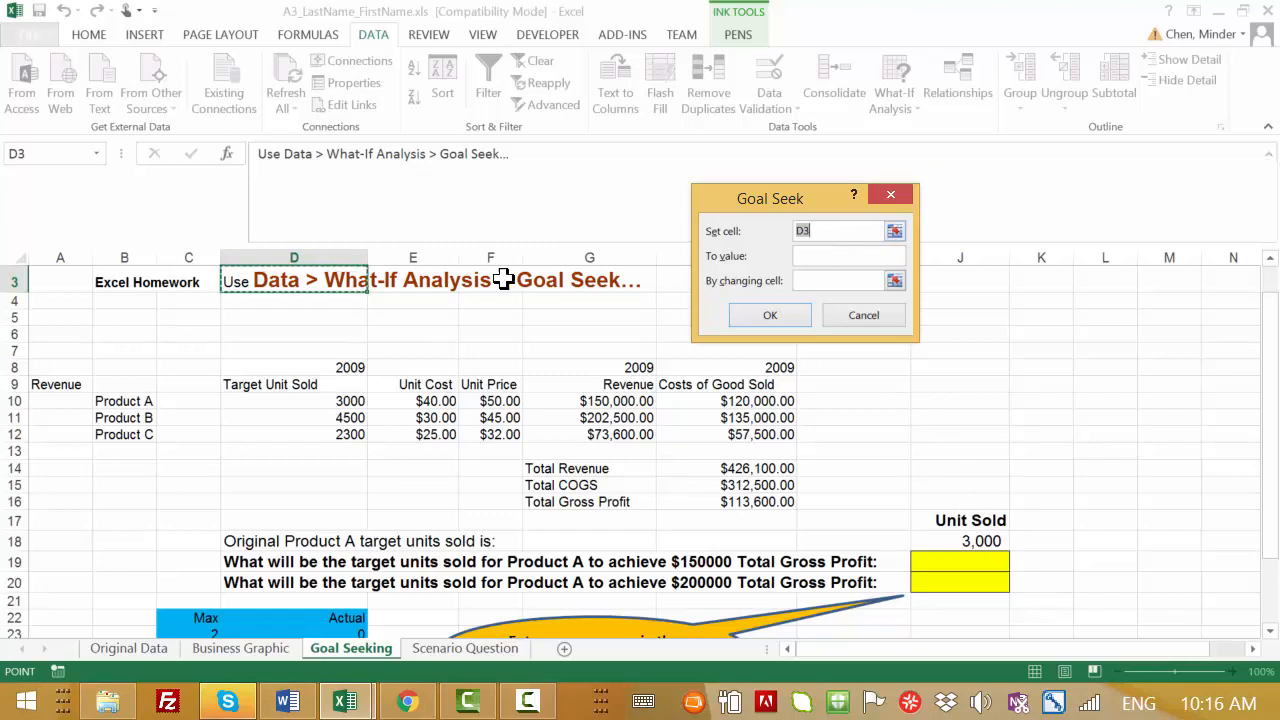
pyautogui.click(960, 562)
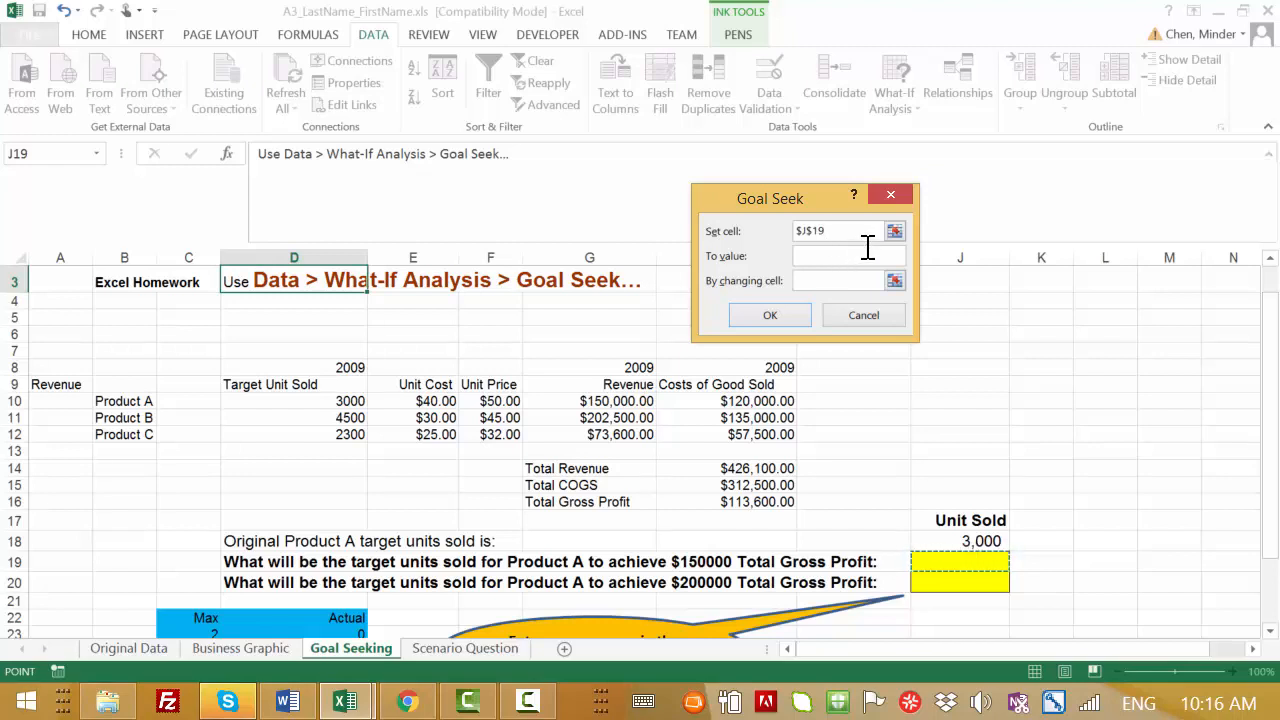
pyautogui.press('BackSpace')
pyautogui.press('BackSpace')
pyautogui.press('BackSpace')
pyautogui.press('BackSpace')
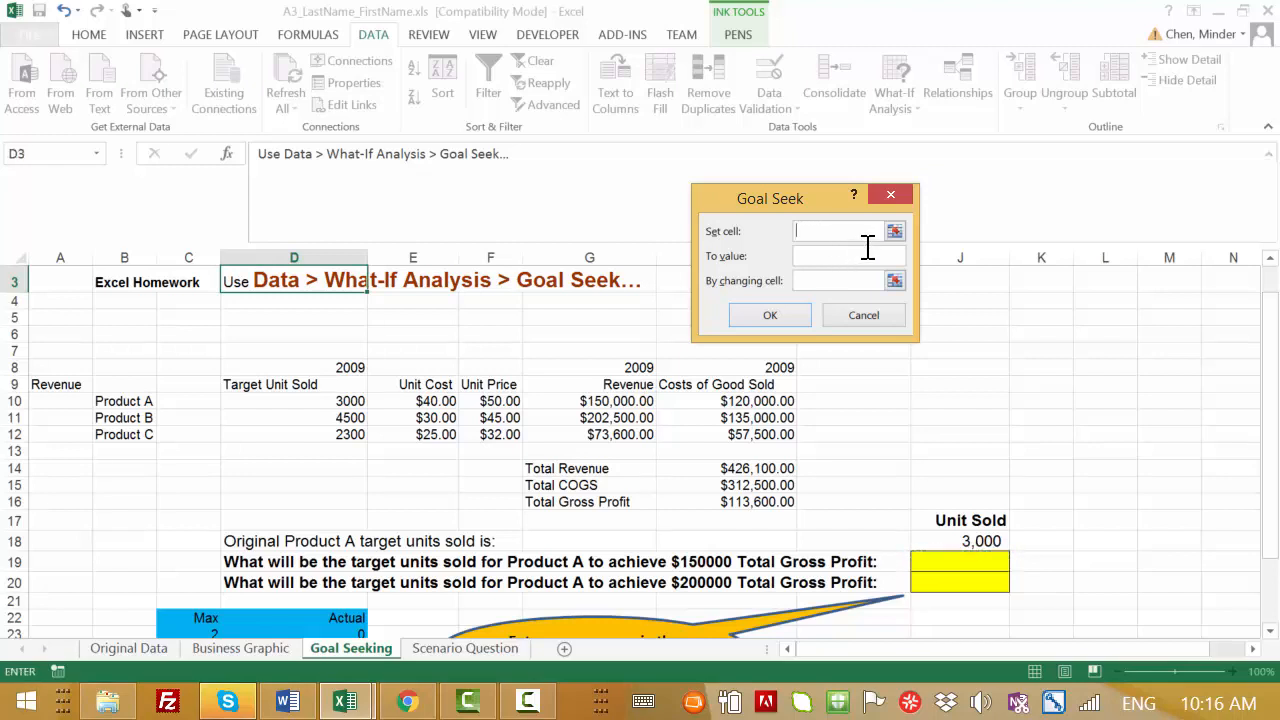
# Run Goal Seek to set Total Gross Profit in H16 to 150000 by changing Product A's units in D10, and keep the solution.
pyautogui.click(750, 502)
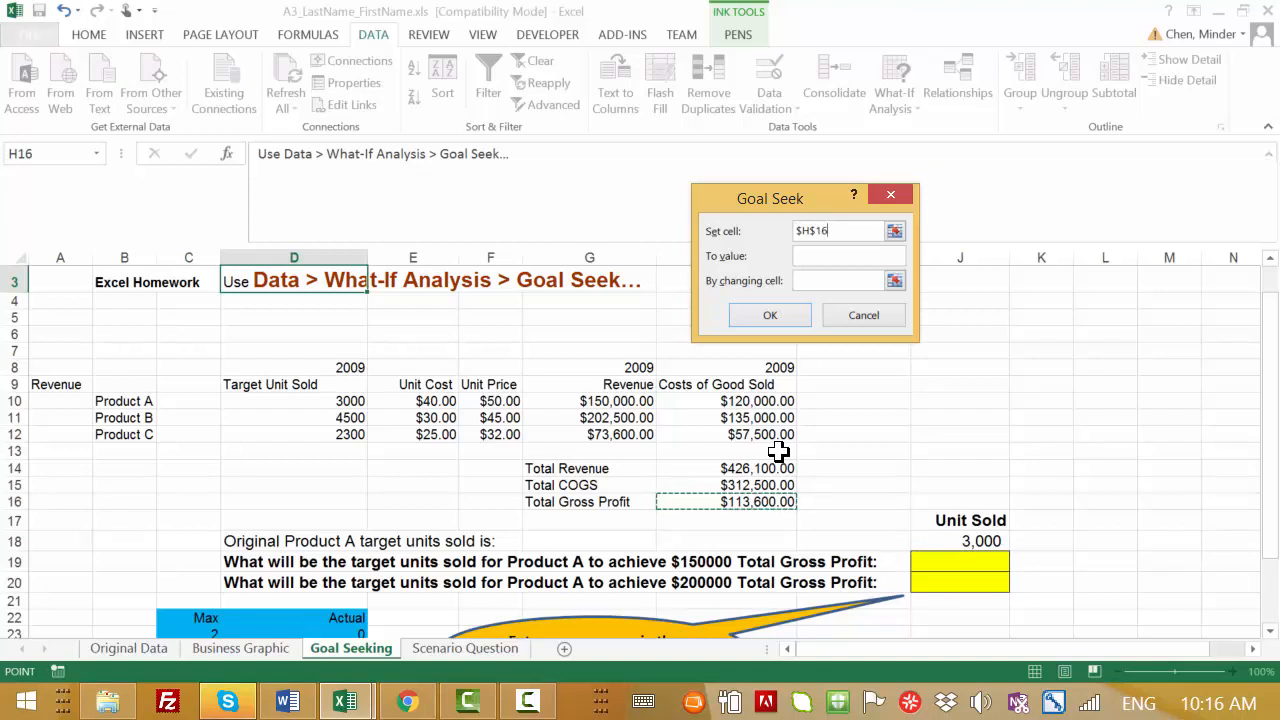
pyautogui.click(872, 258)
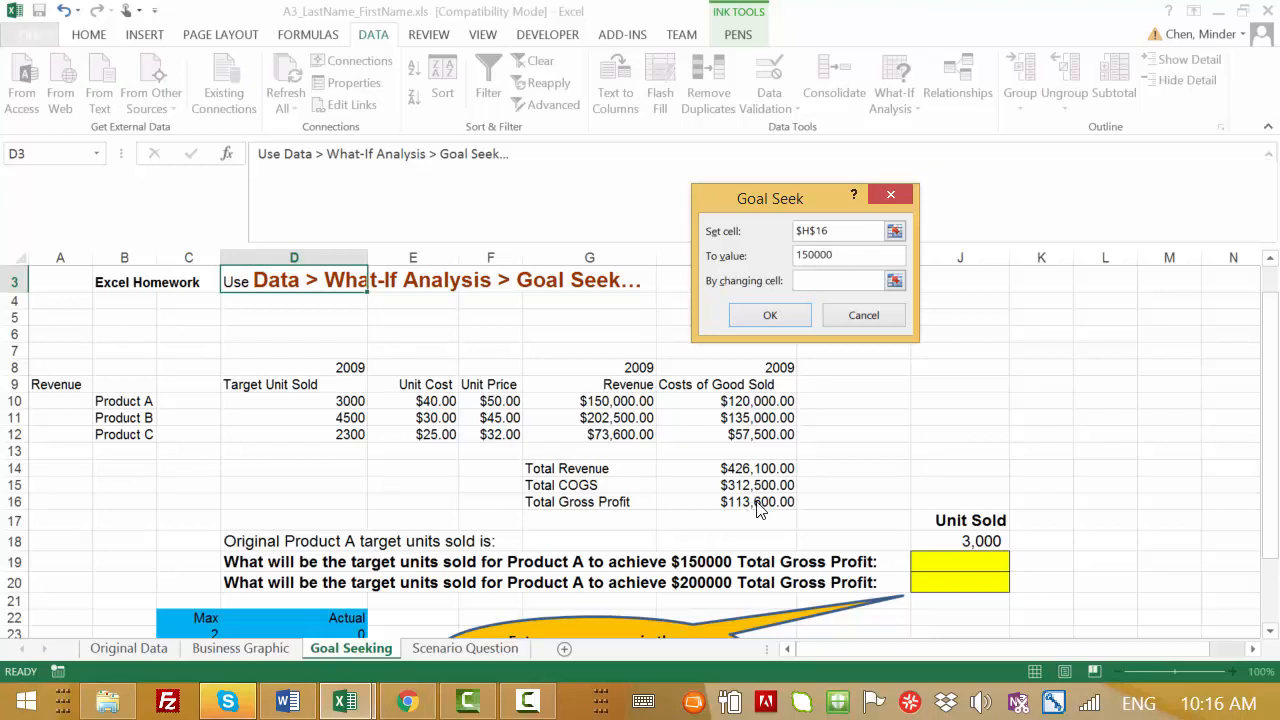
pyautogui.click(814, 281)
pyautogui.click(333, 401)
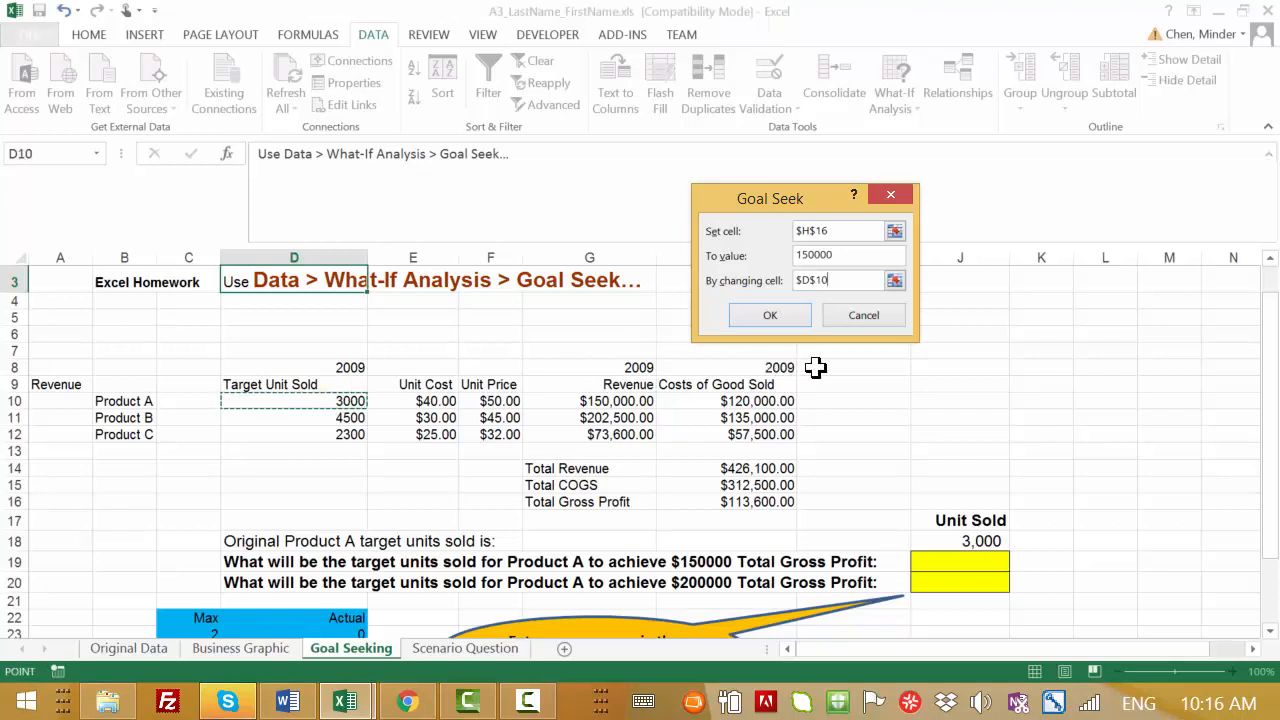
pyautogui.click(761, 298)
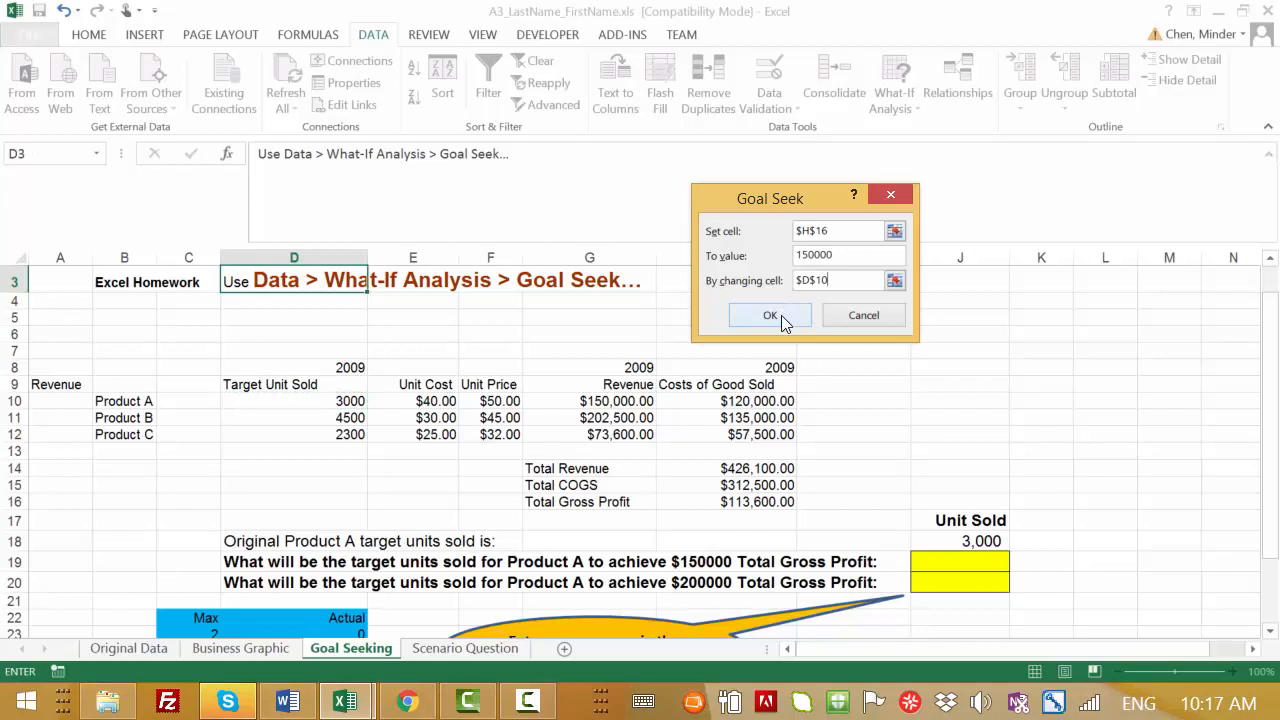
pyautogui.click(771, 315)
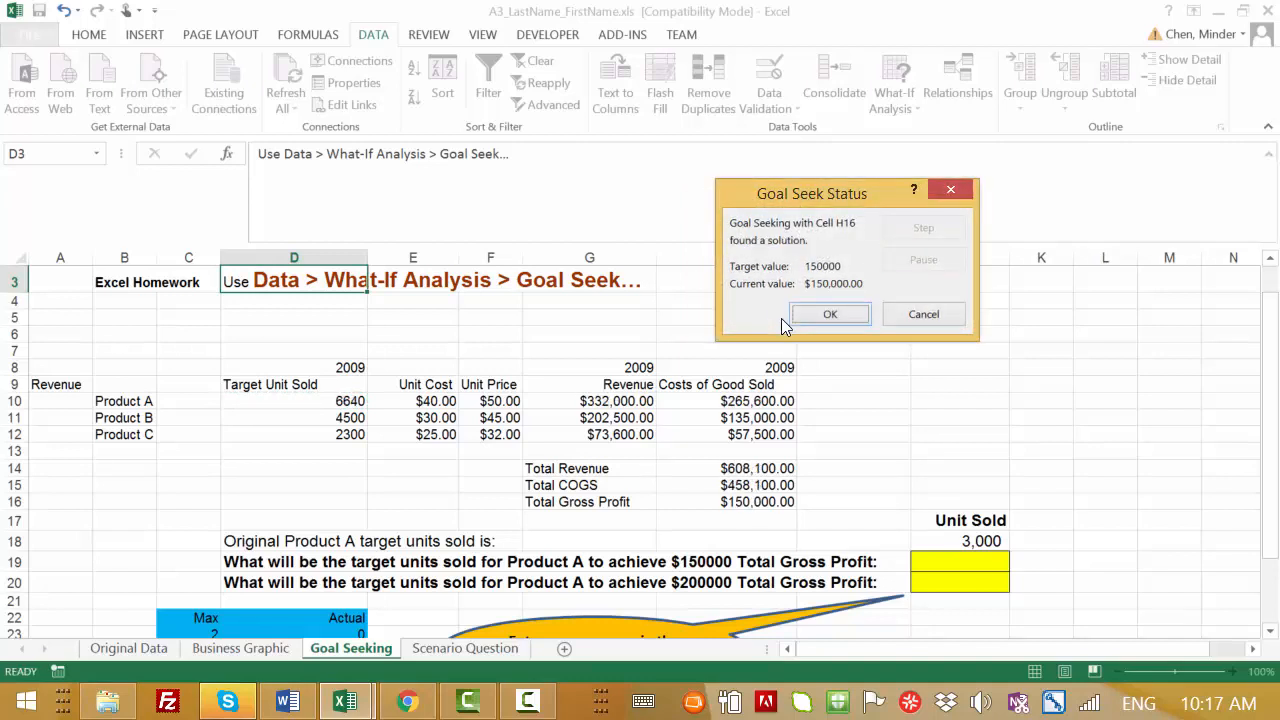
pyautogui.click(838, 313)
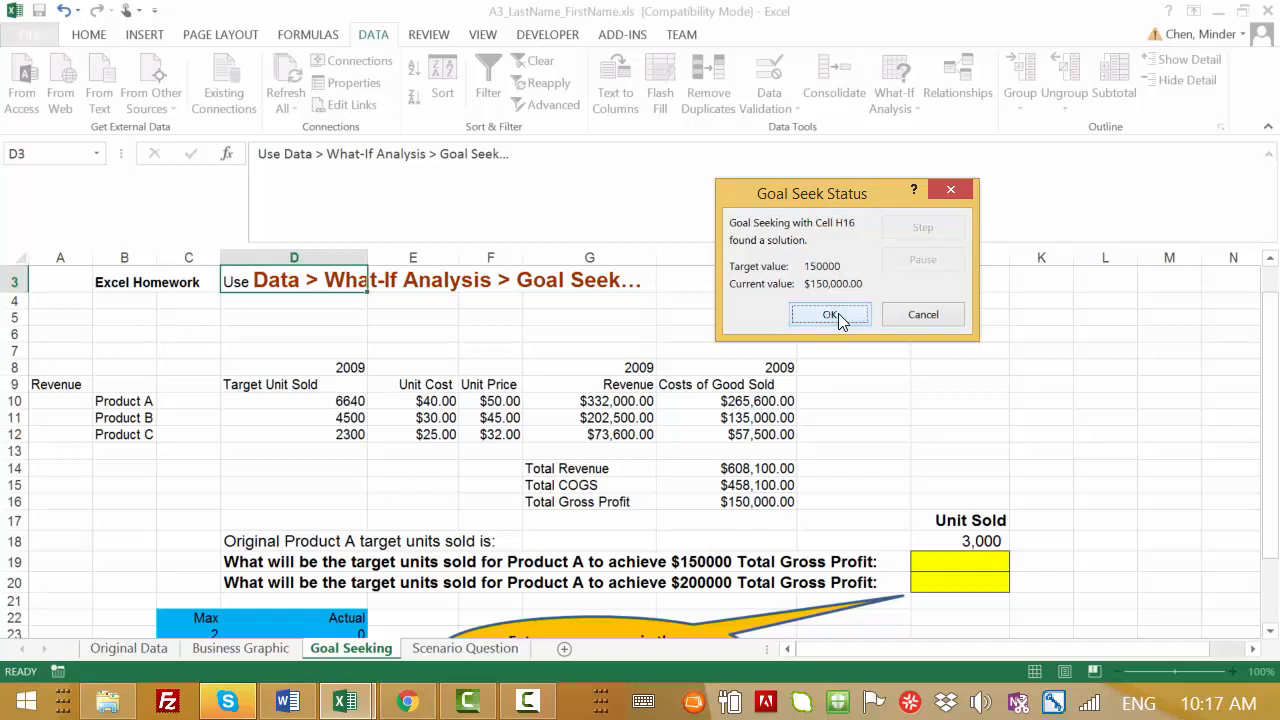
pyautogui.click(731, 501)
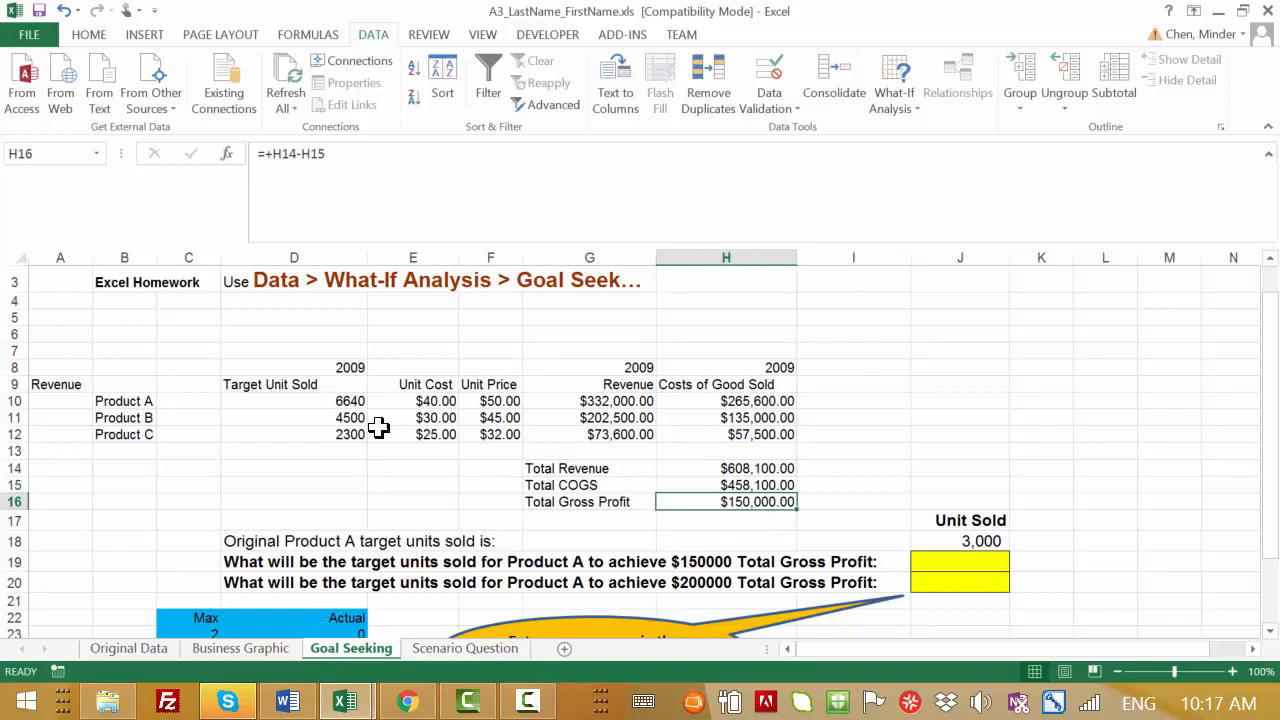
# Enter Product A's goal-seek result, 6640, in yellow answer cell J19 for the $150000 Total Gross Profit question.
pyautogui.click(313, 401)
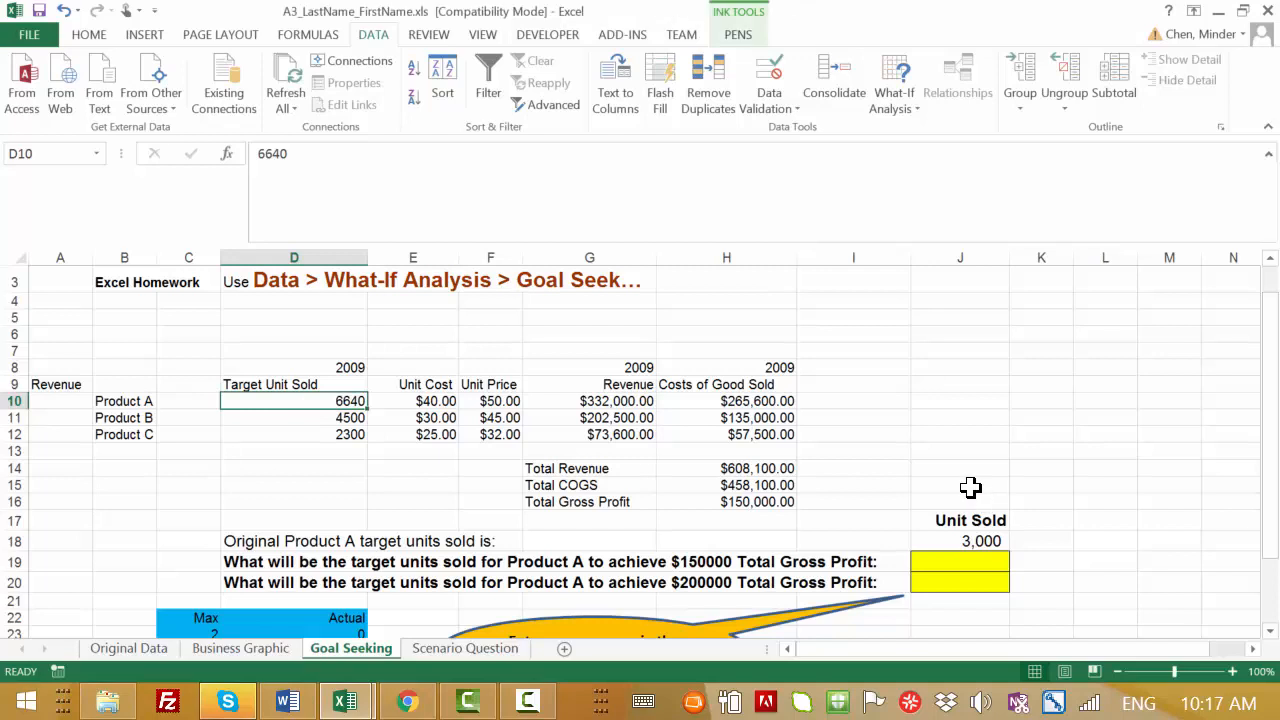
pyautogui.click(971, 561)
pyautogui.write('6')
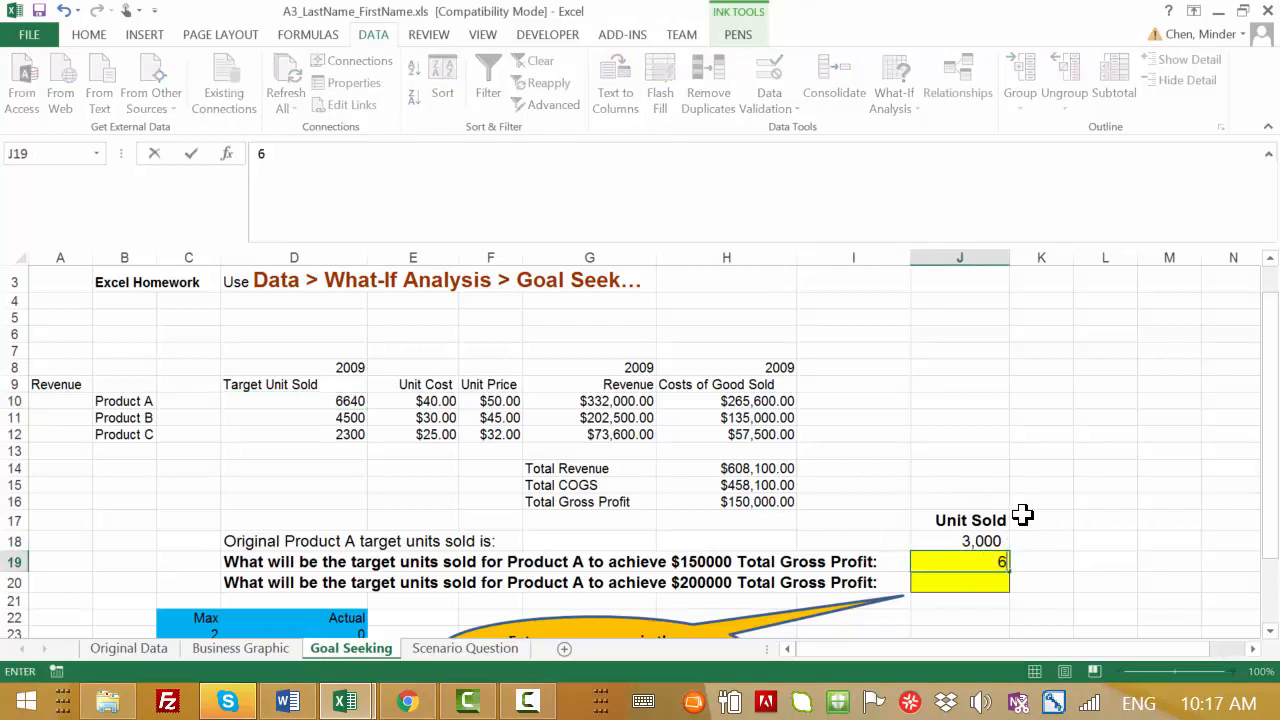
pyautogui.write('640')
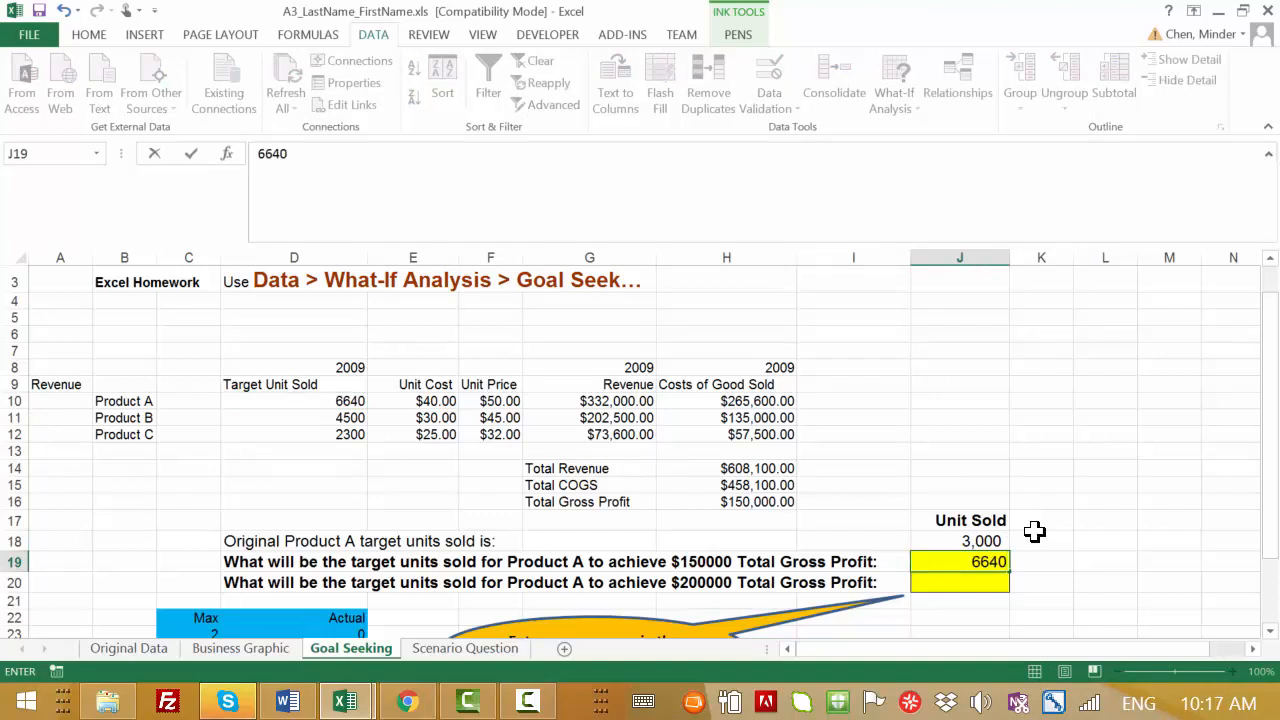
pyautogui.click(1086, 576)
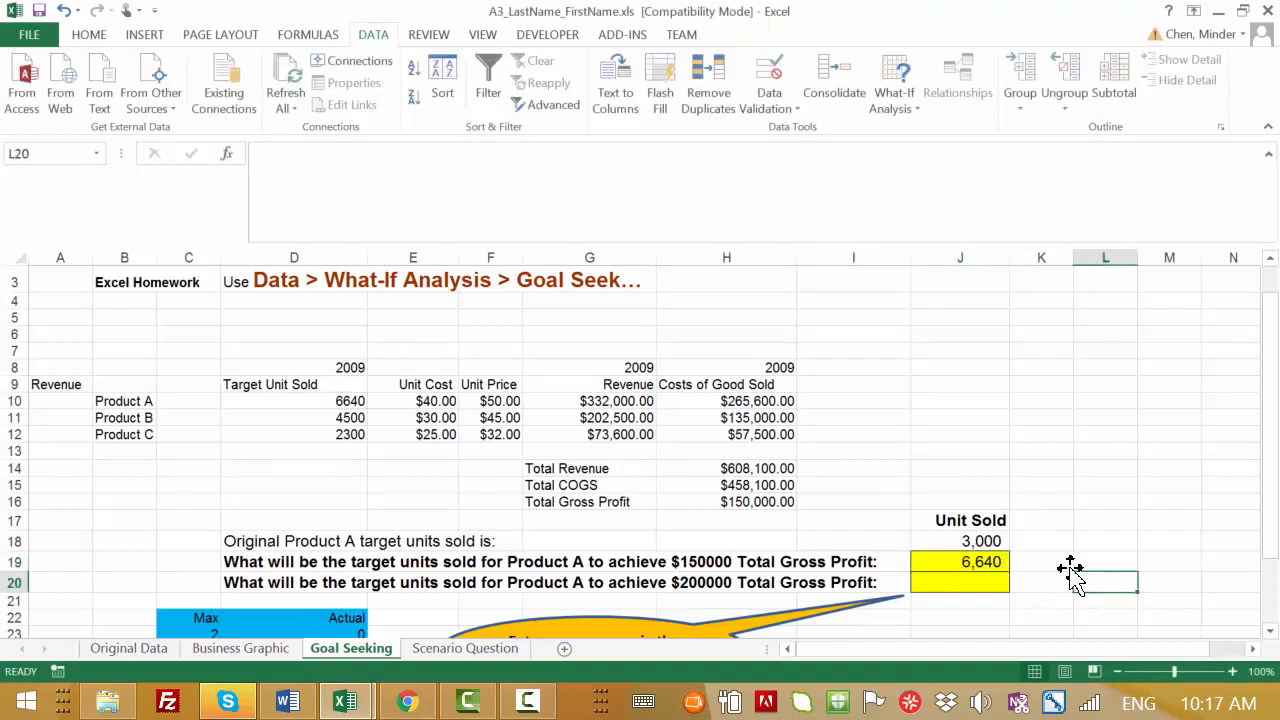
# Review the cells involved in the $200000 question: answer cell J20, Total Gross Profit in H16 and Product A's units in D10.
pyautogui.click(985, 582)
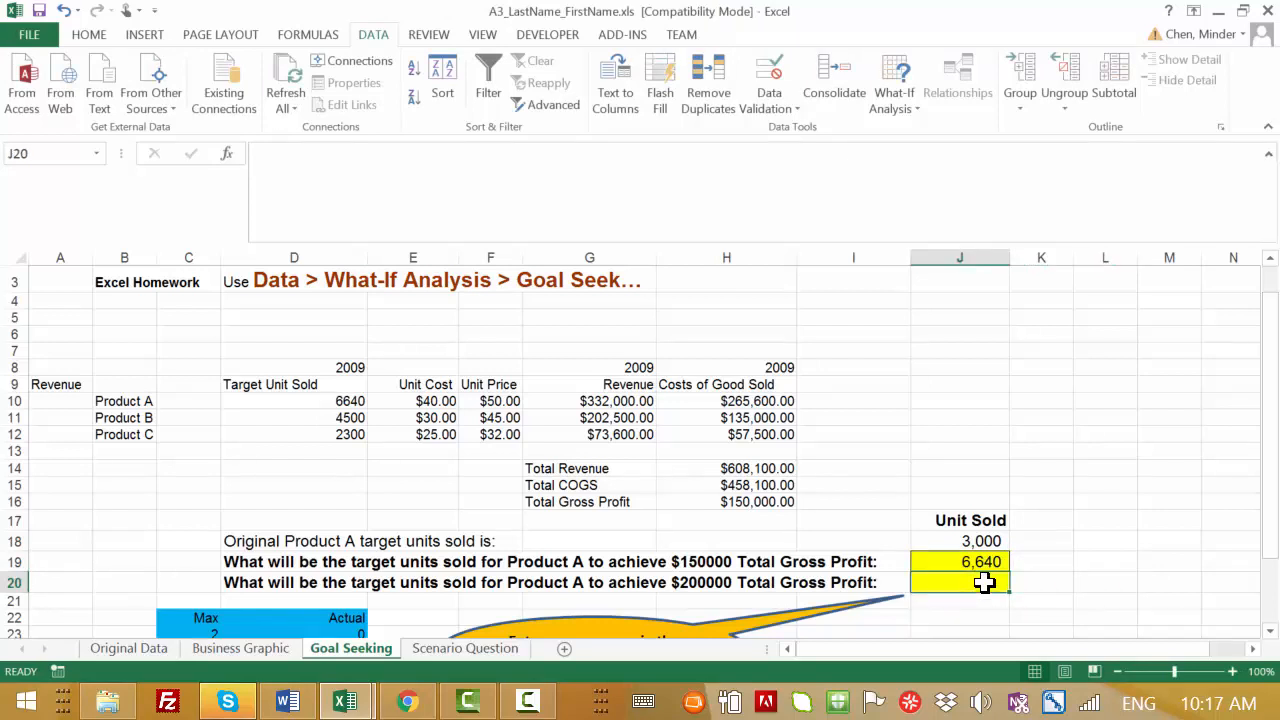
pyautogui.click(744, 501)
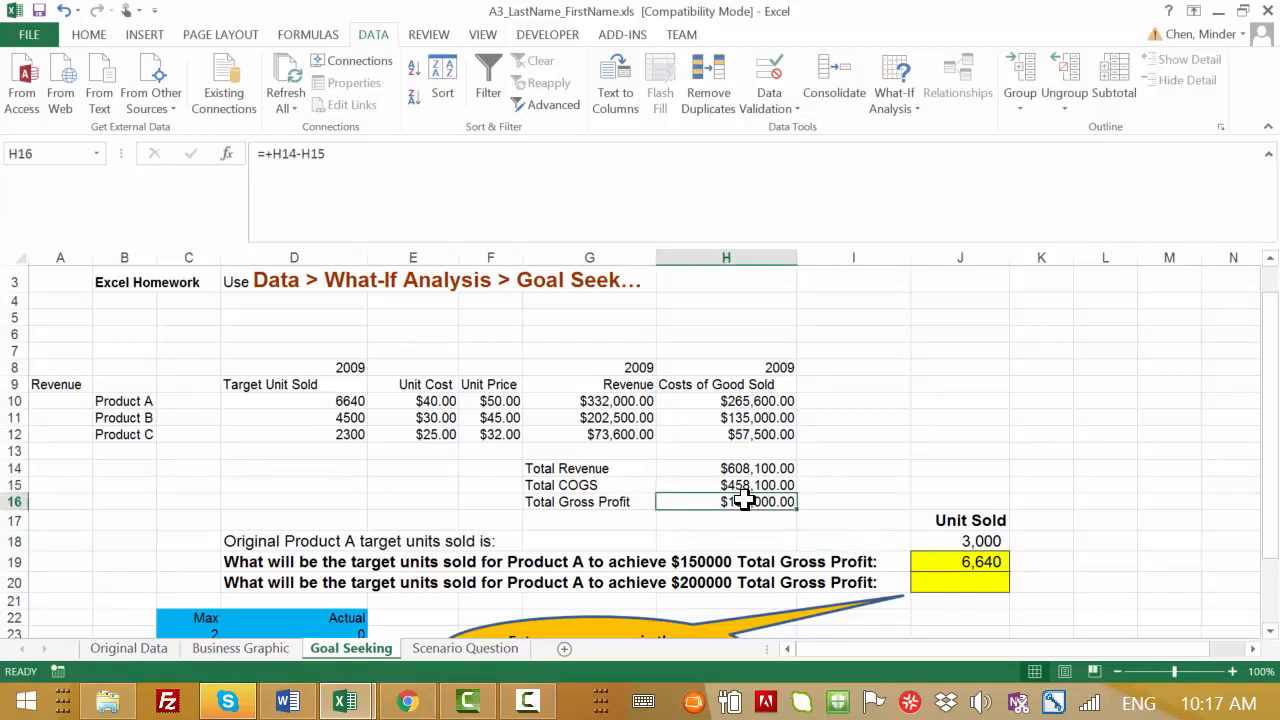
pyautogui.click(316, 403)
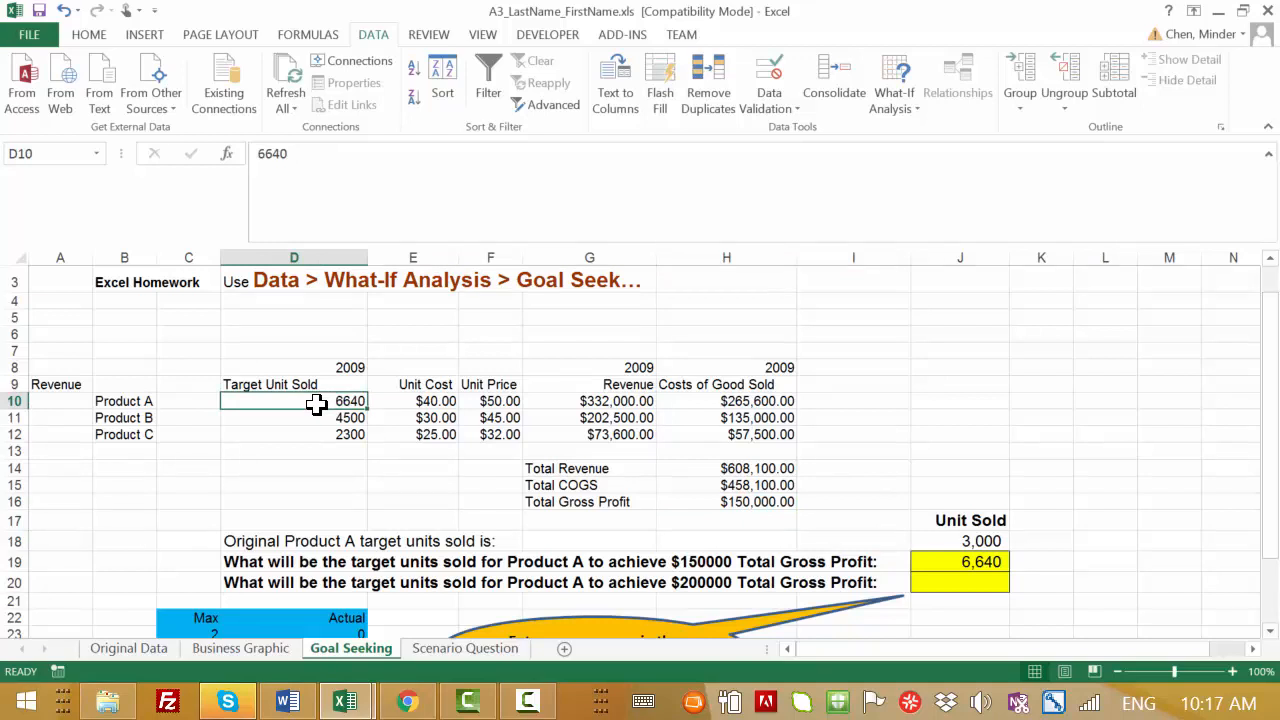
pyautogui.click(955, 584)
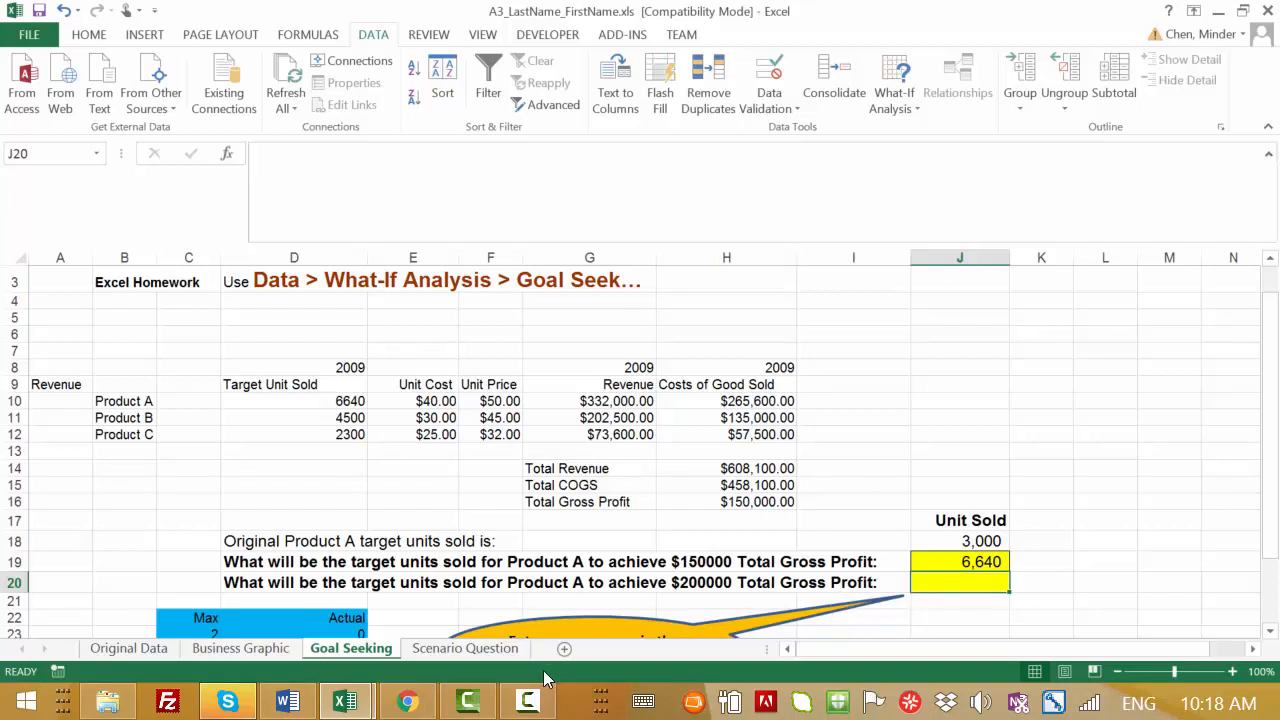
# Open the Scenario Question sheet and read the Part I Scenario Manager instructions, the grading cells and the Part II questions.
pyautogui.click(465, 648)
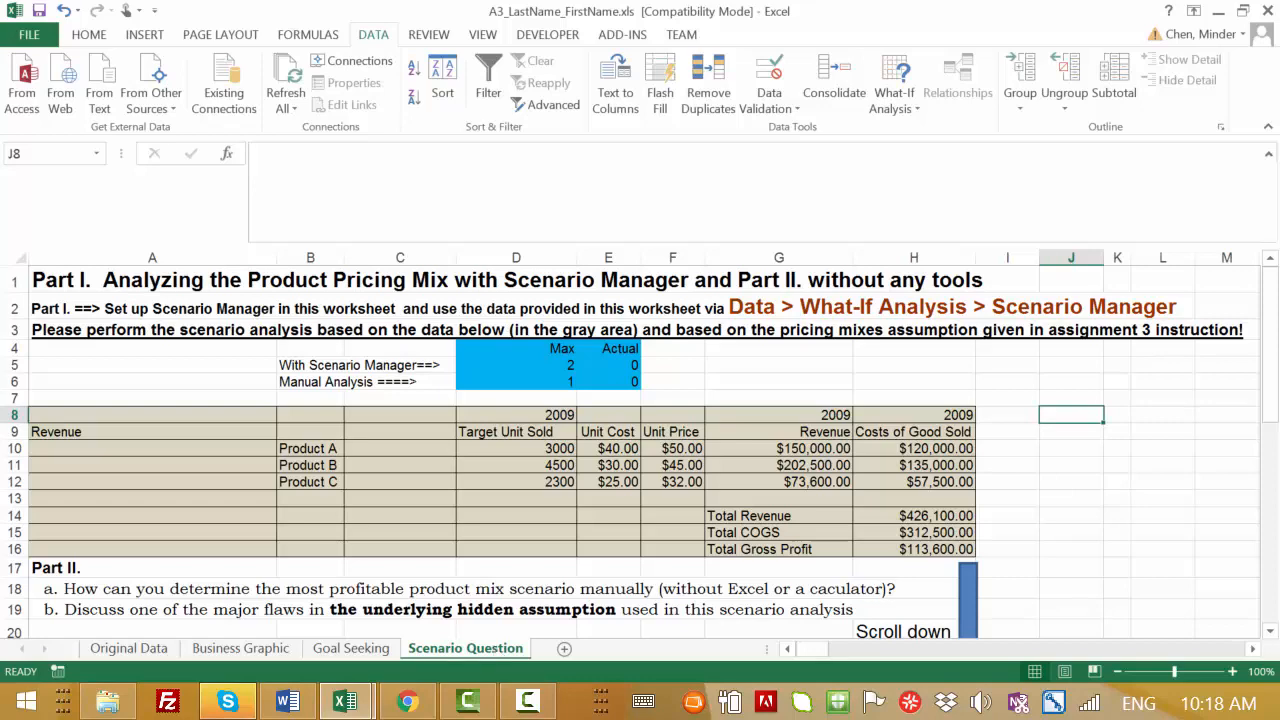
pyautogui.moveTo(1266, 380); pyautogui.dragTo(1243, 273)
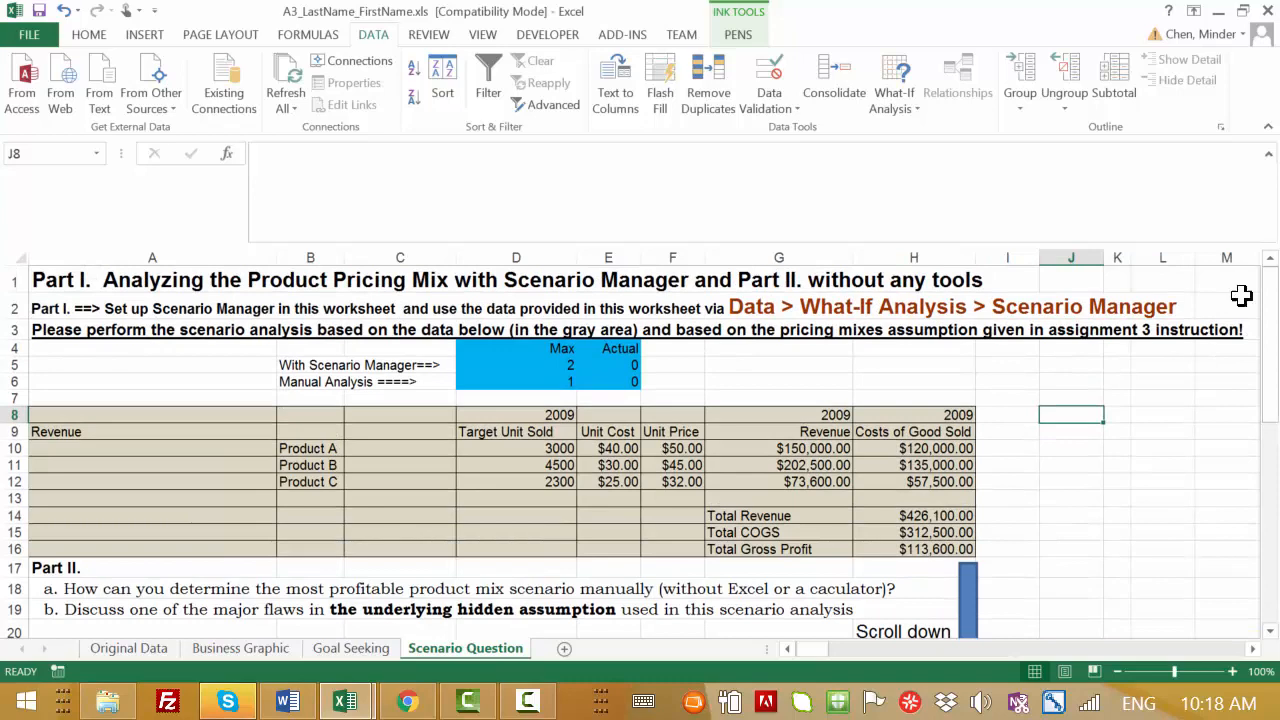
pyautogui.moveTo(1262, 340)
pyautogui.mouseDown()
pyautogui.moveTo(1262, 352)
pyautogui.moveTo(1258, 334)
pyautogui.mouseUp()
pyautogui.click(624, 364)
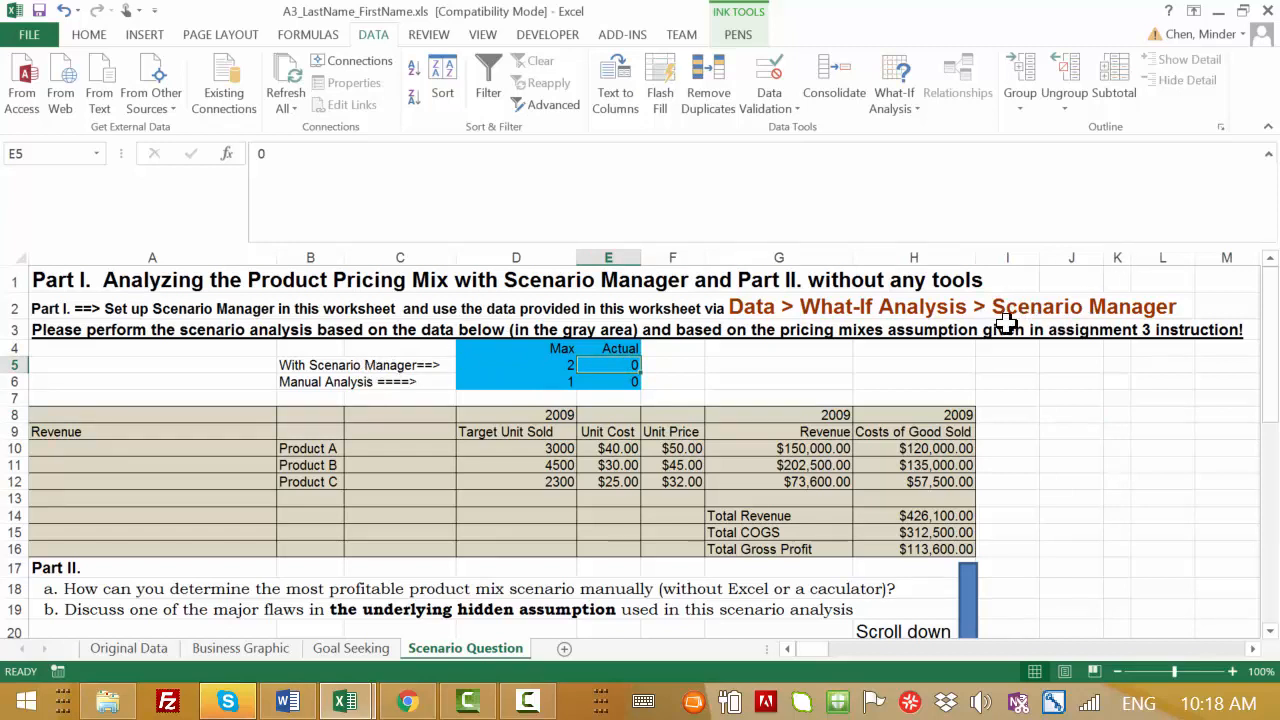
pyautogui.click(770, 310)
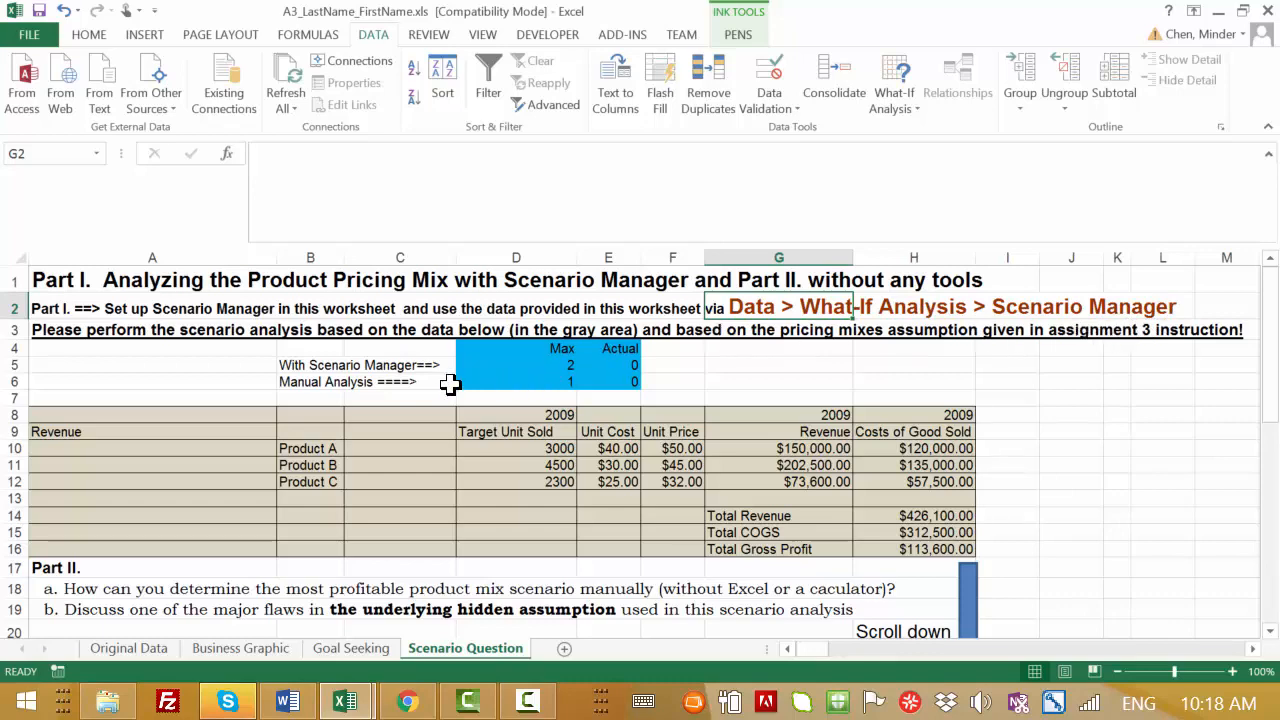
pyautogui.click(617, 380)
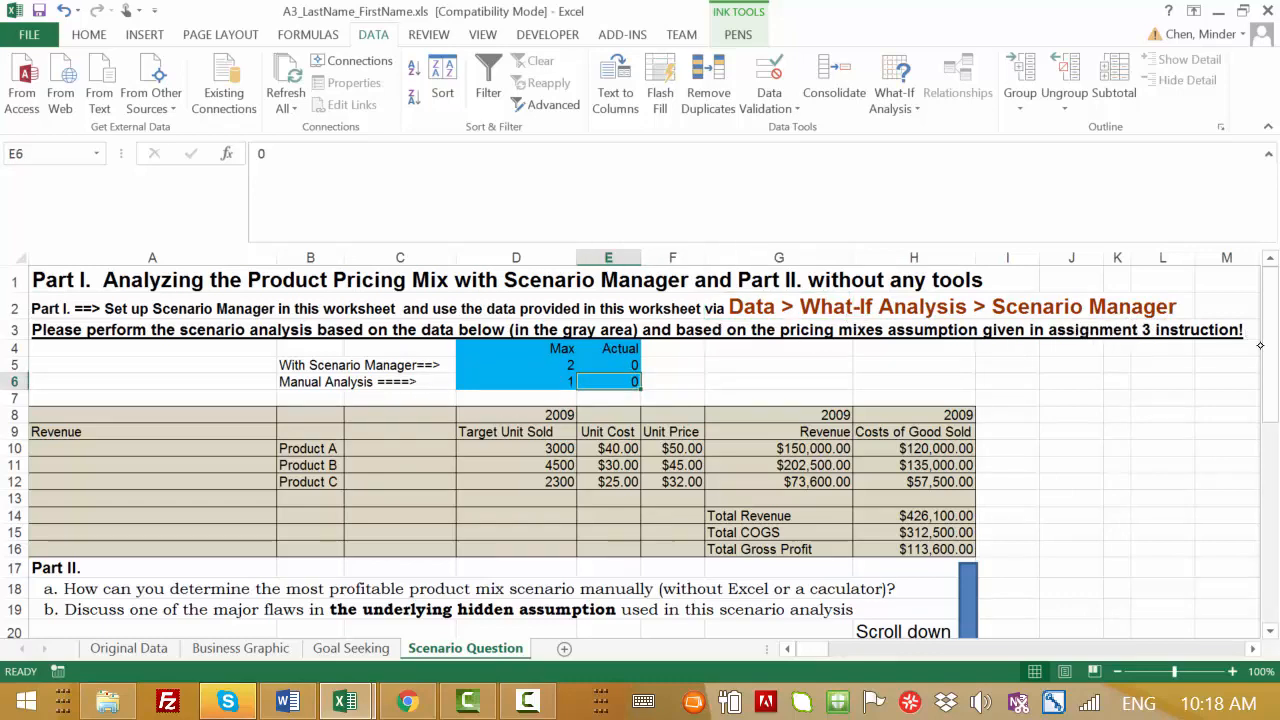
pyautogui.moveTo(1274, 349); pyautogui.dragTo(1215, 571)
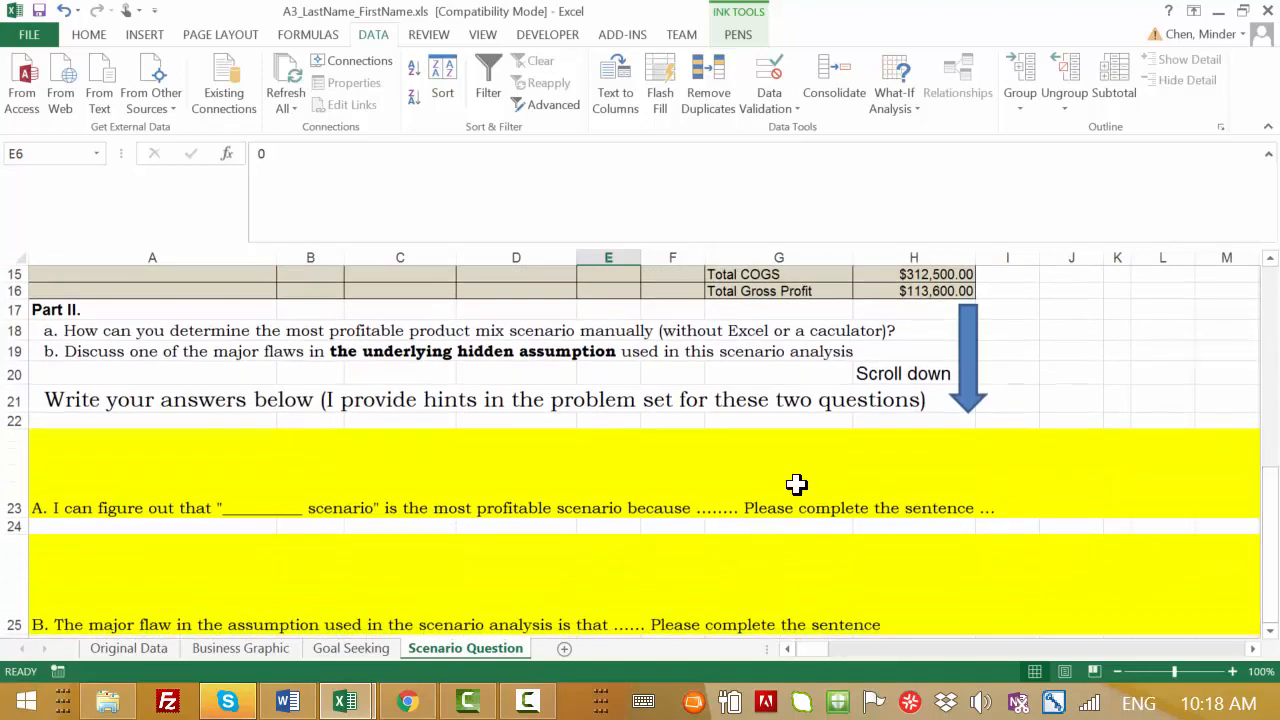
pyautogui.moveTo(1256, 464); pyautogui.dragTo(1232, 280)
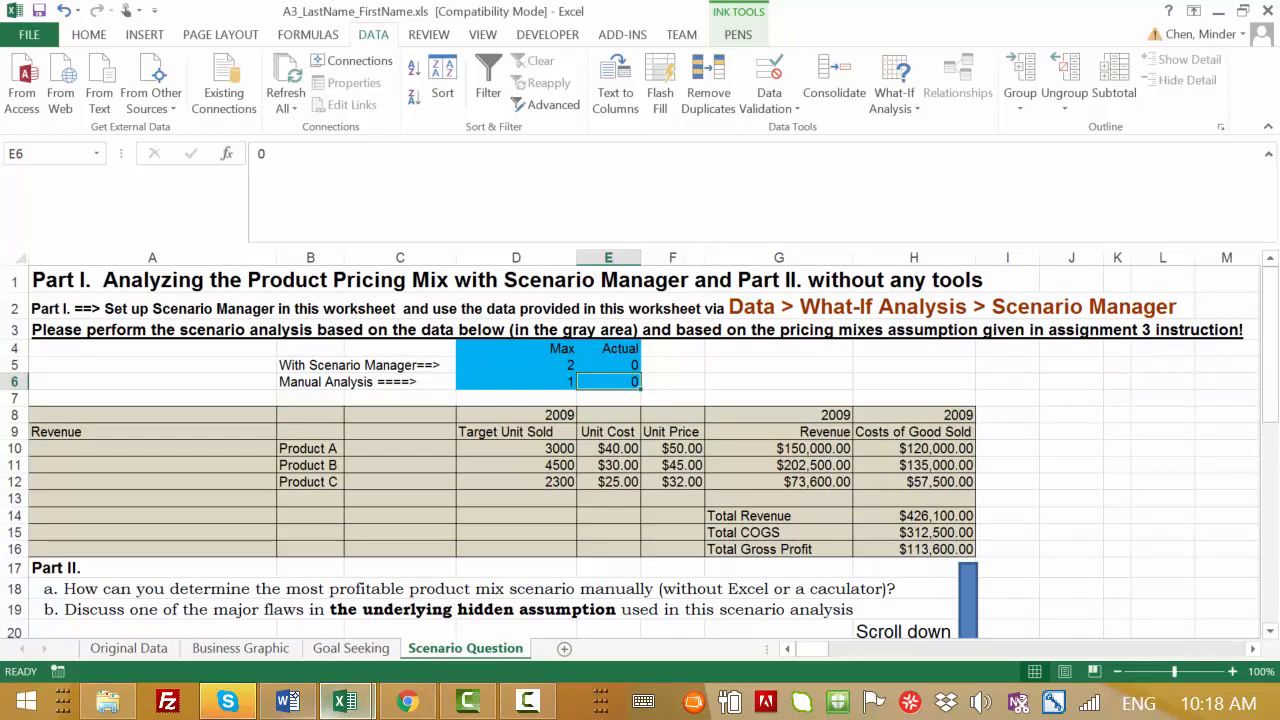
# Switch to the Assignment3-ProblemSet document in Word and find the table of four pricing mixes under item 3.
pyautogui.click(288, 702)
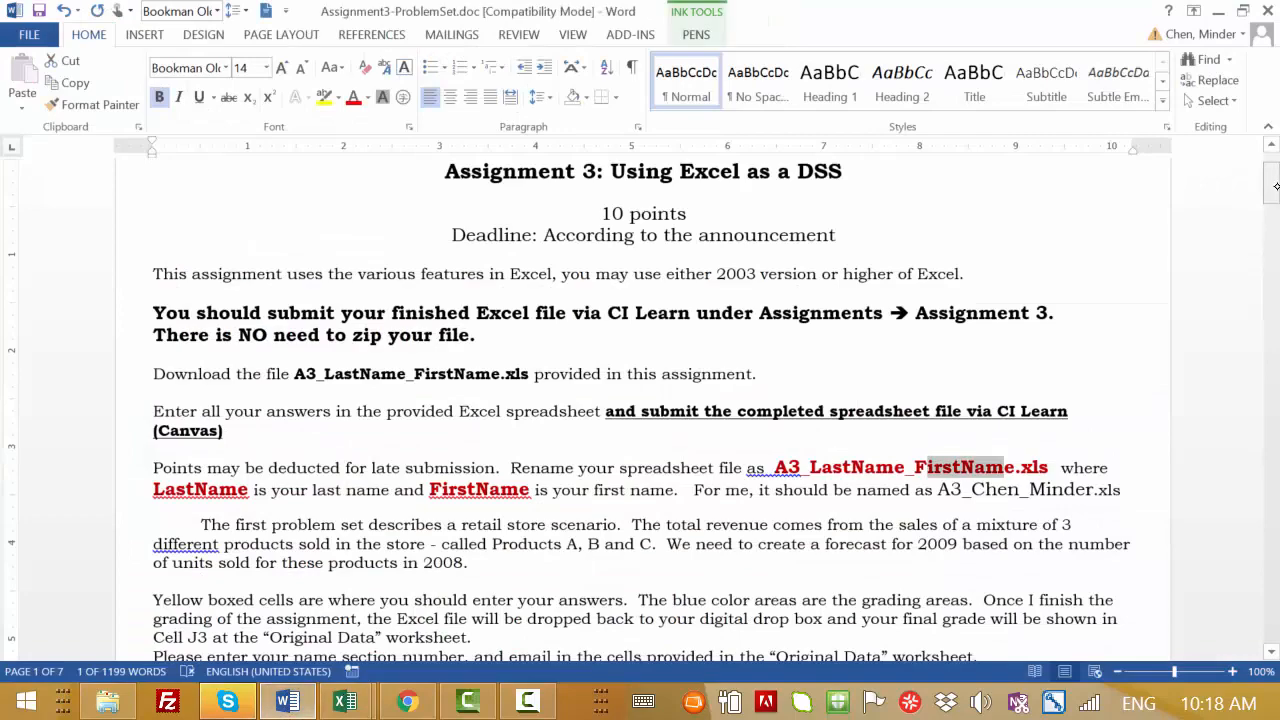
pyautogui.moveTo(1270, 185); pyautogui.dragTo(1269, 293)
pyautogui.moveTo(1265, 346); pyautogui.dragTo(1241, 470)
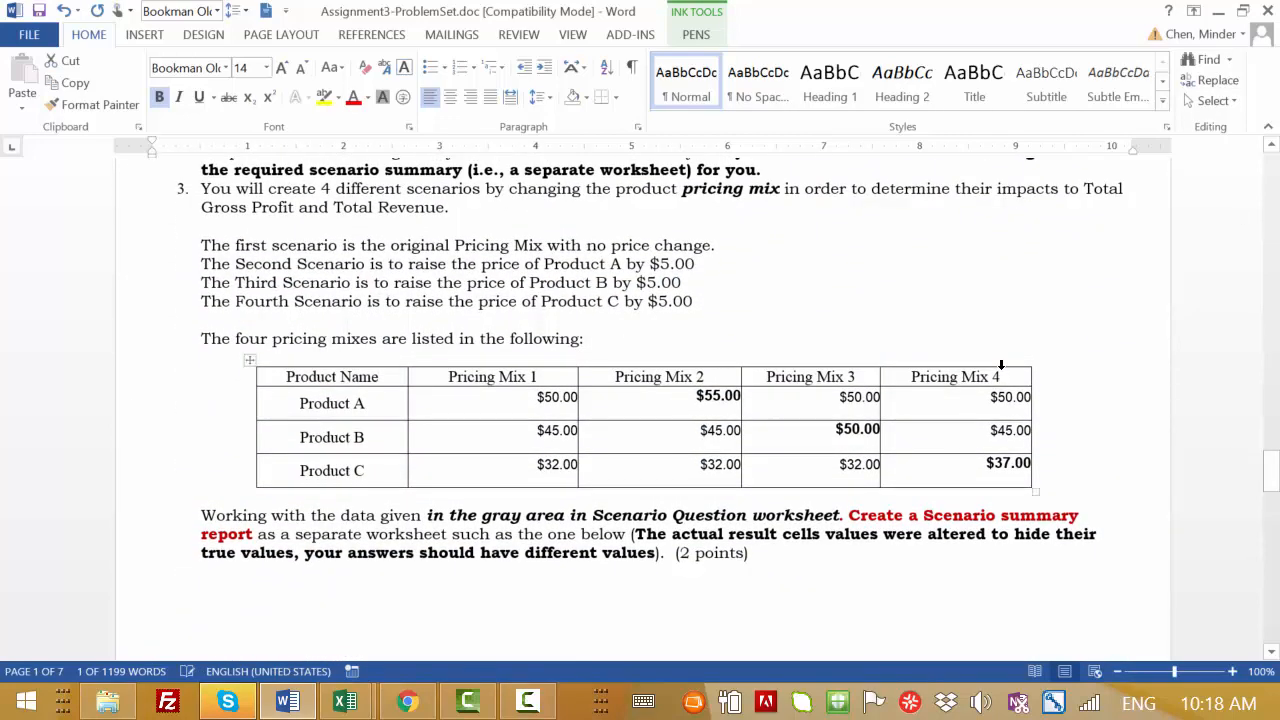
pyautogui.moveTo(451, 383); pyautogui.dragTo(961, 479)
pyautogui.click(961, 479)
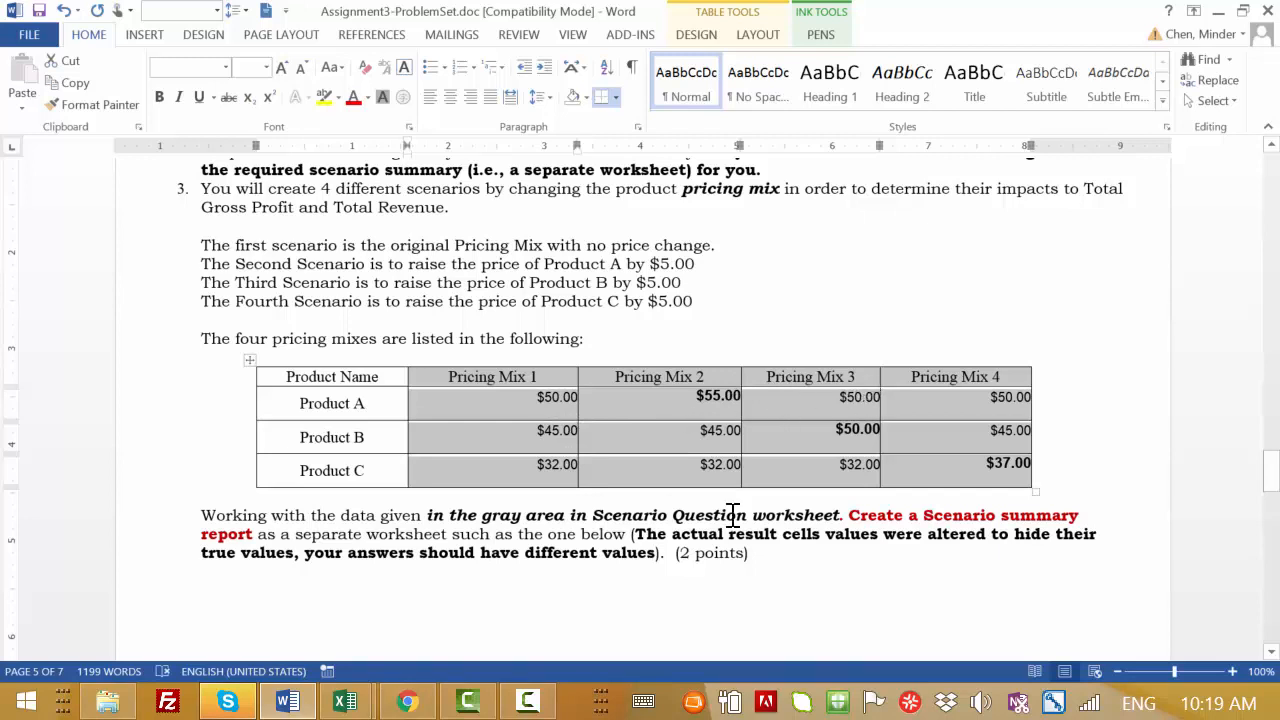
# Examine the raised Product A price in Pricing Mix 2 and the raised Product B price in Pricing Mix 3.
pyautogui.click(784, 398)
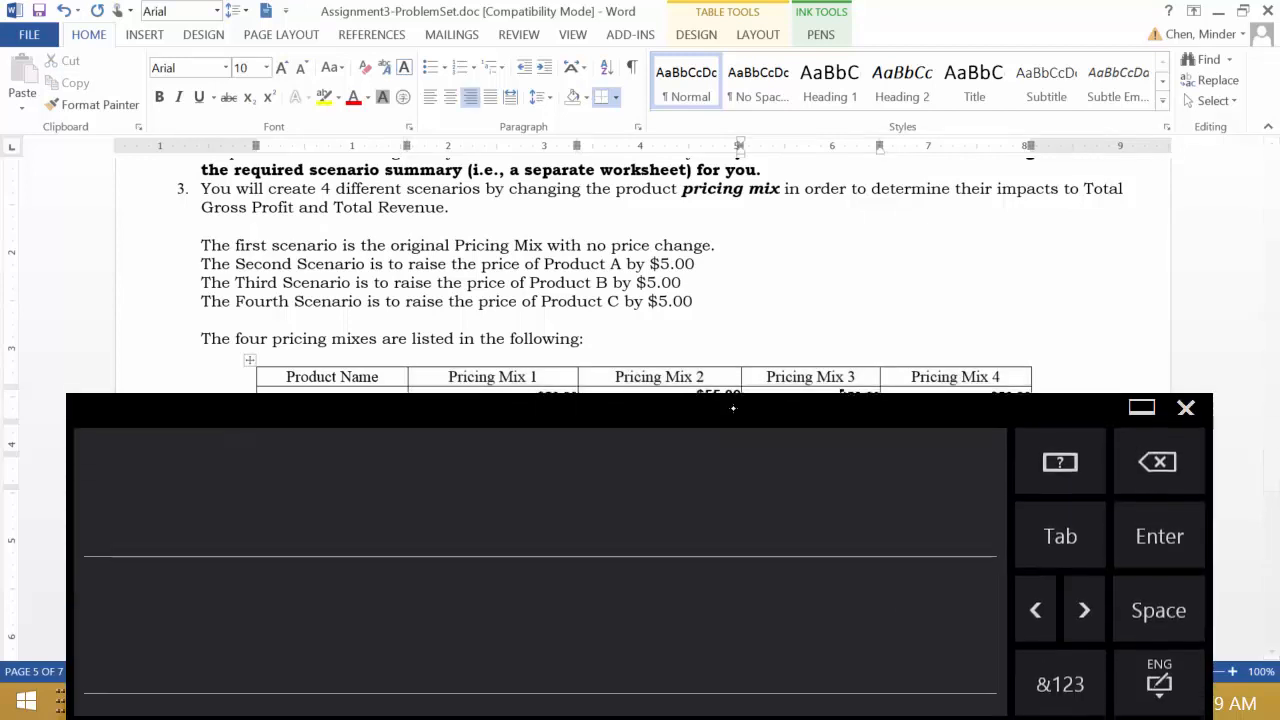
pyautogui.click(1183, 403)
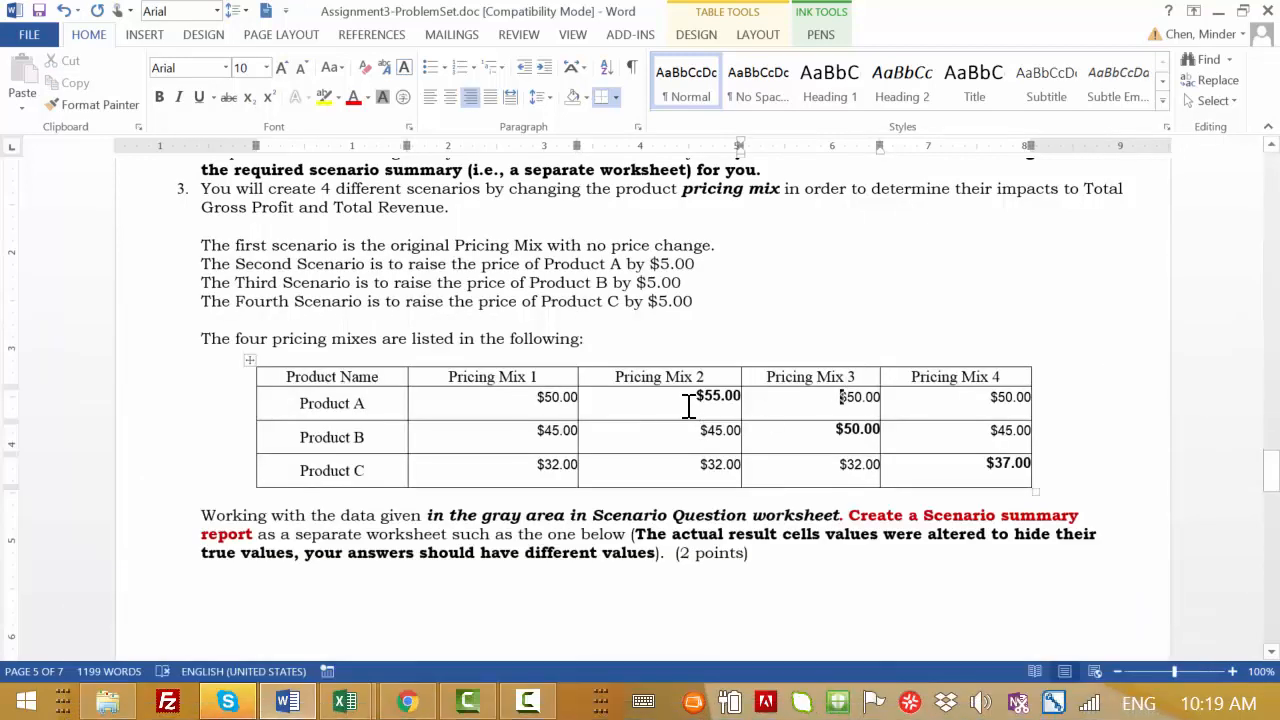
pyautogui.moveTo(691, 398); pyautogui.dragTo(739, 398)
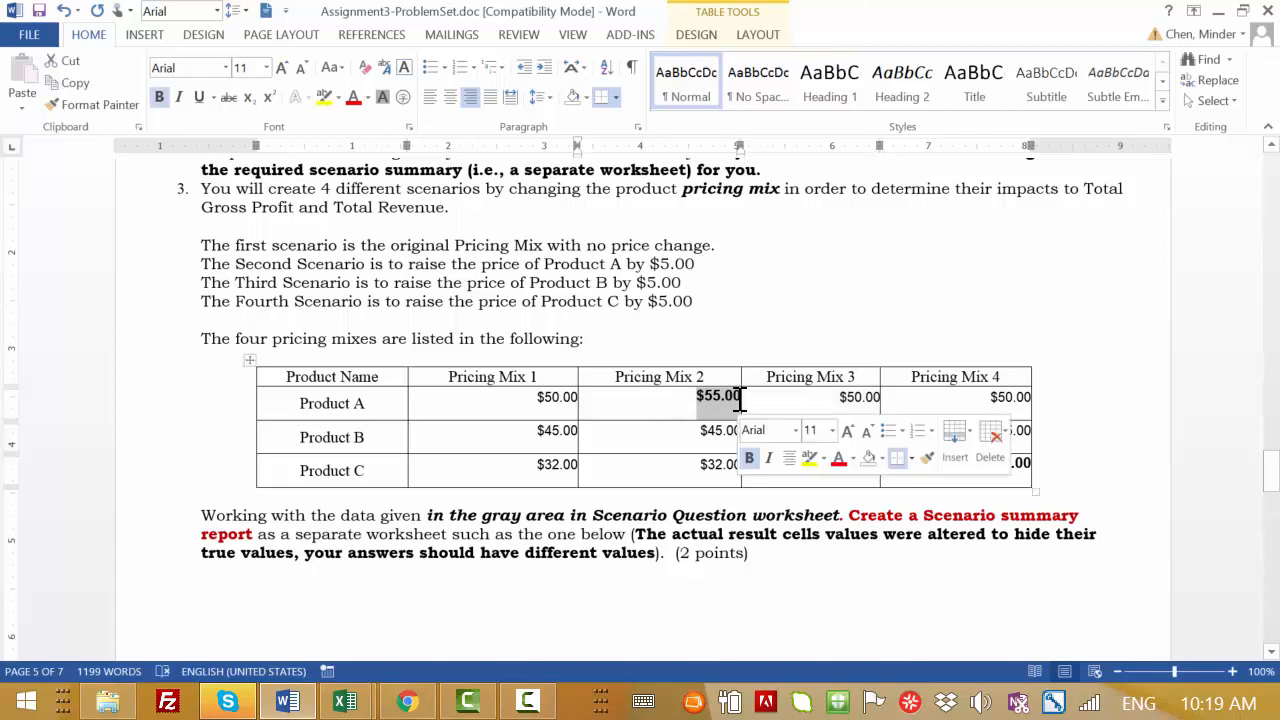
pyautogui.click(700, 437)
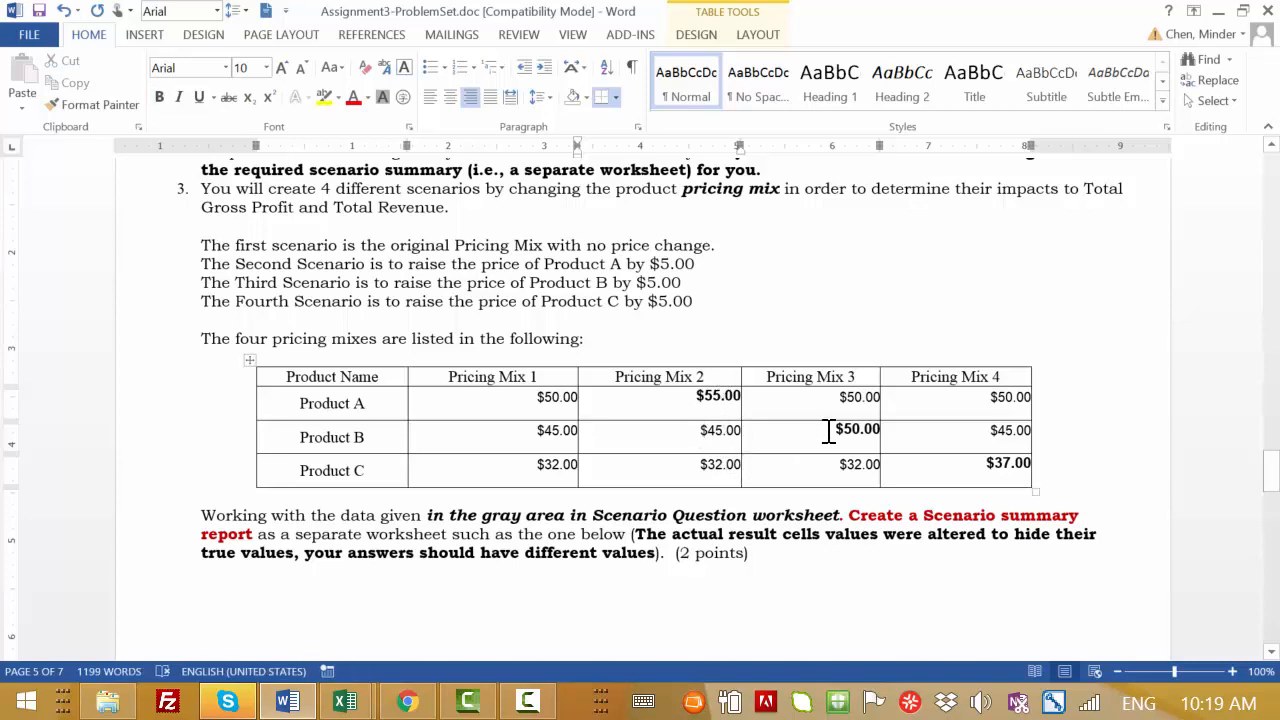
pyautogui.moveTo(835, 429); pyautogui.dragTo(876, 430)
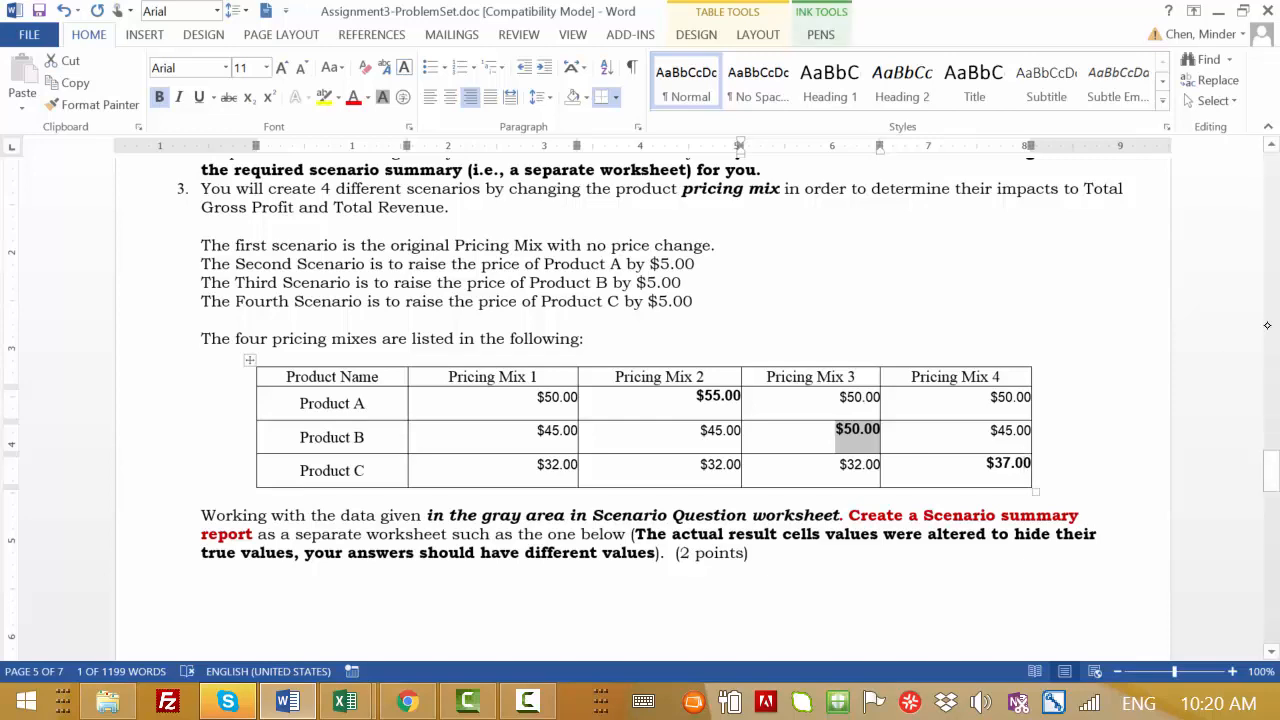
# Return to the A3_LastName_FirstName workbook in Excel and start adding a scenario with Scenario Manager on the Scenario Question sheet.
pyautogui.hotkey('alt', 'Tab')
pyautogui.hotkey('alt', 'Tab')
pyautogui.hotkey('alt', 'Tab')
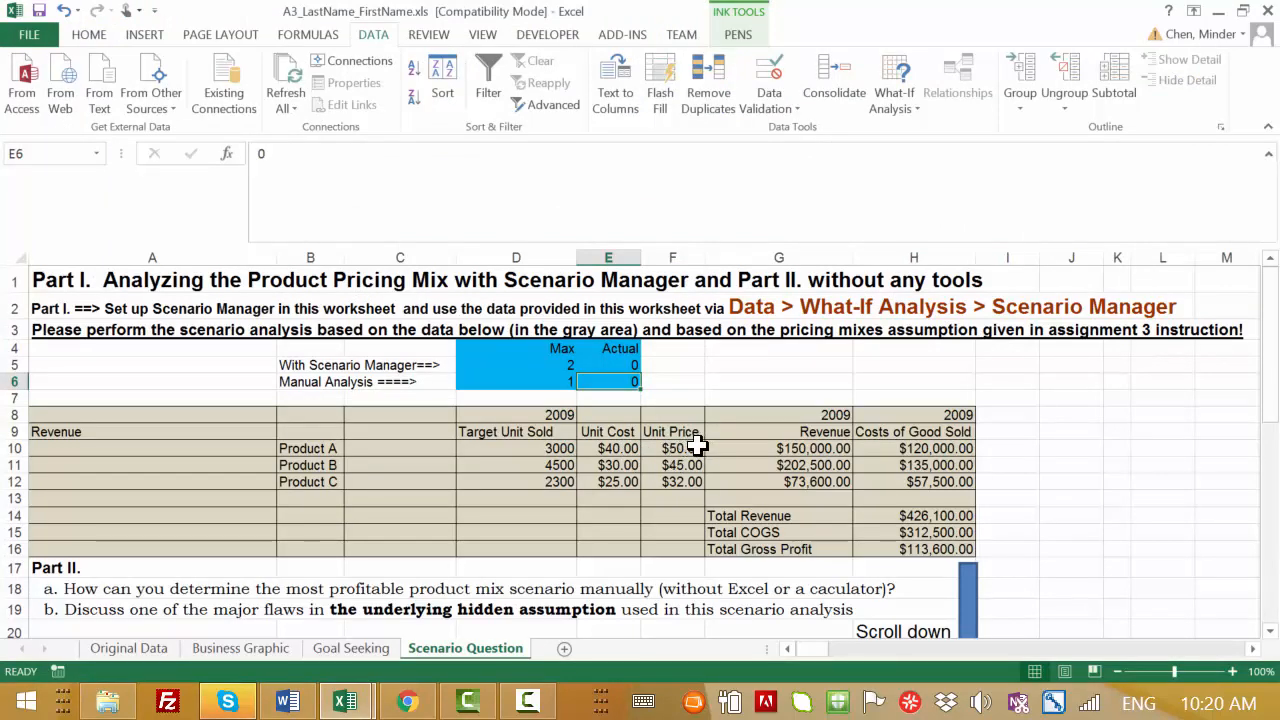
pyautogui.hotkey('alt', 'Tab')
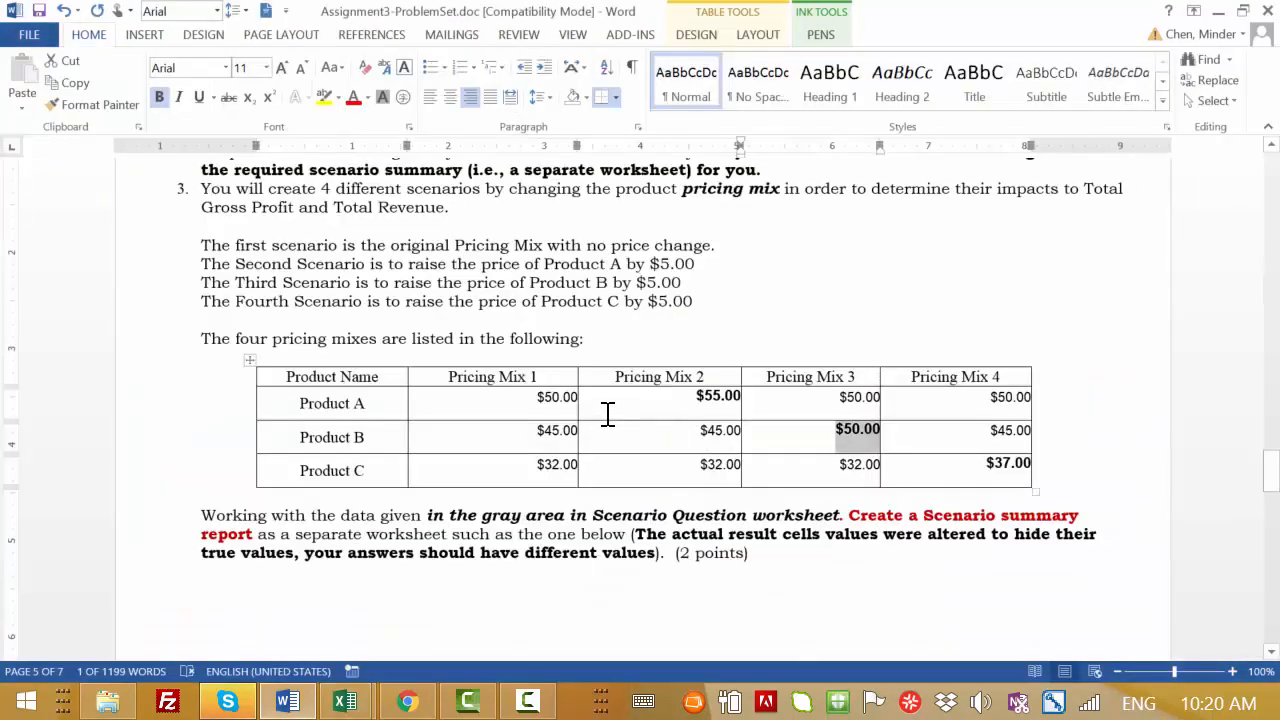
pyautogui.hotkey('alt', 'Tab')
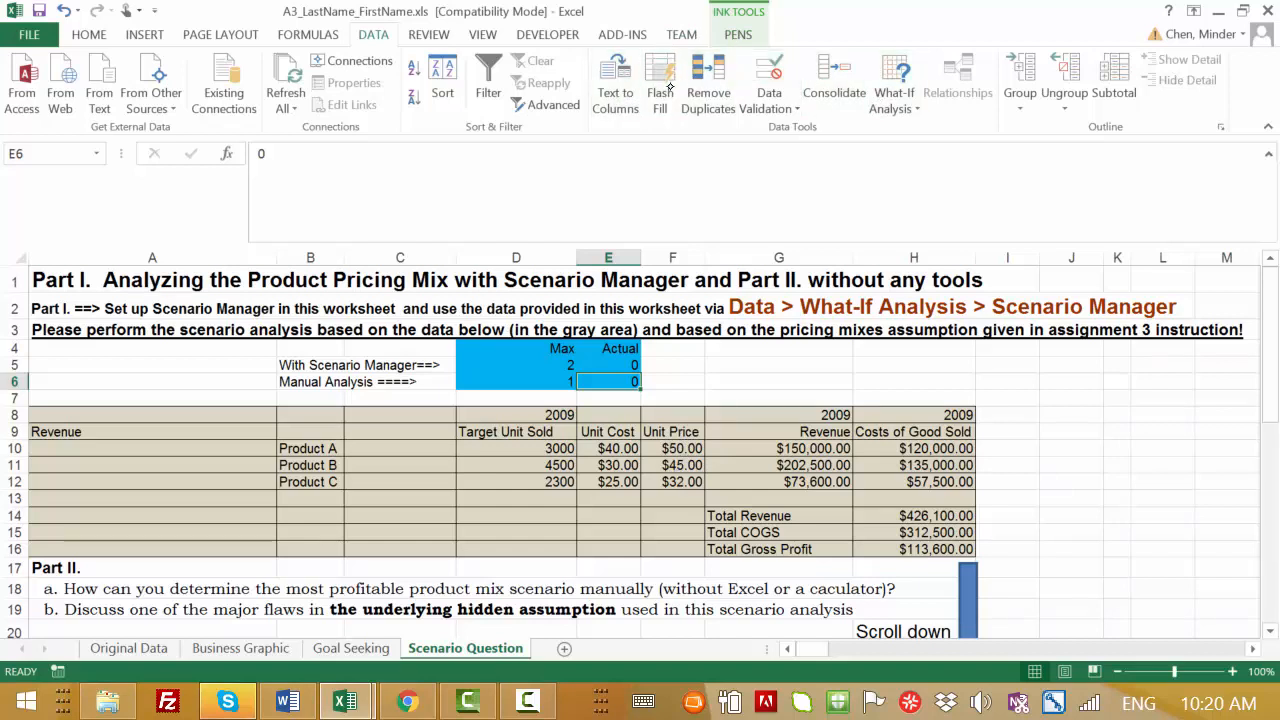
pyautogui.click(894, 92)
pyautogui.click(987, 132)
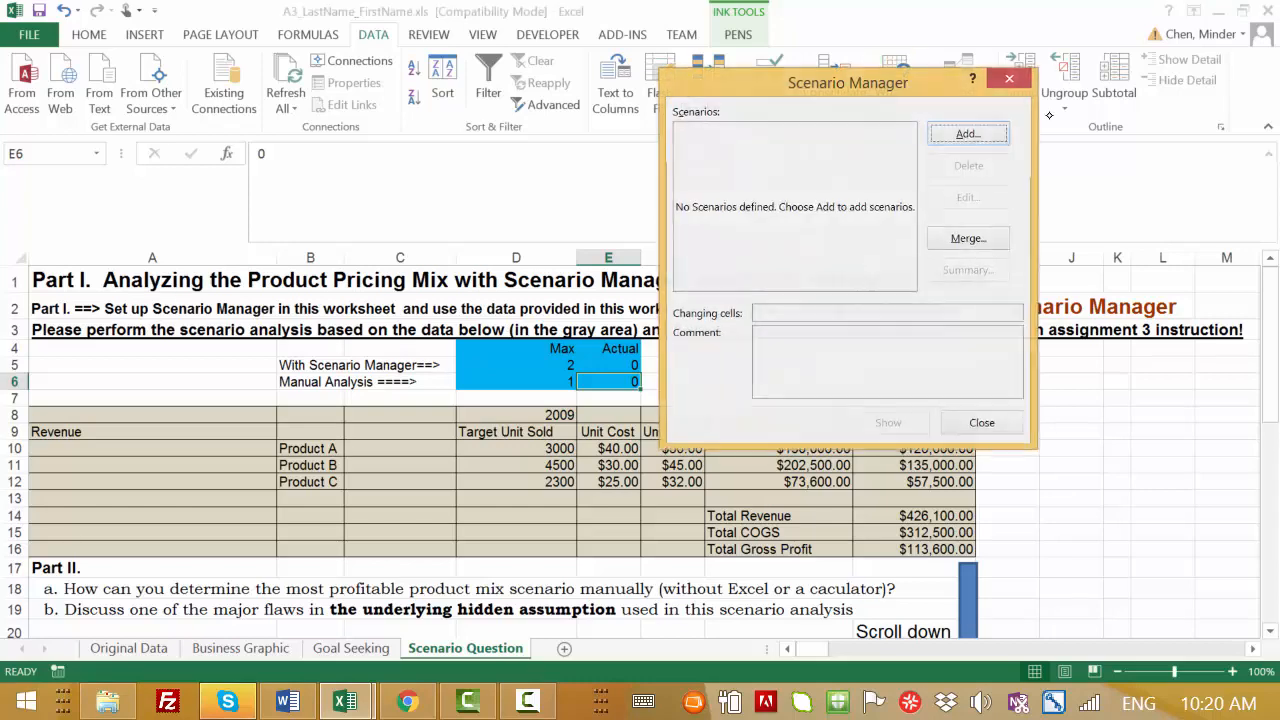
pyautogui.click(986, 140)
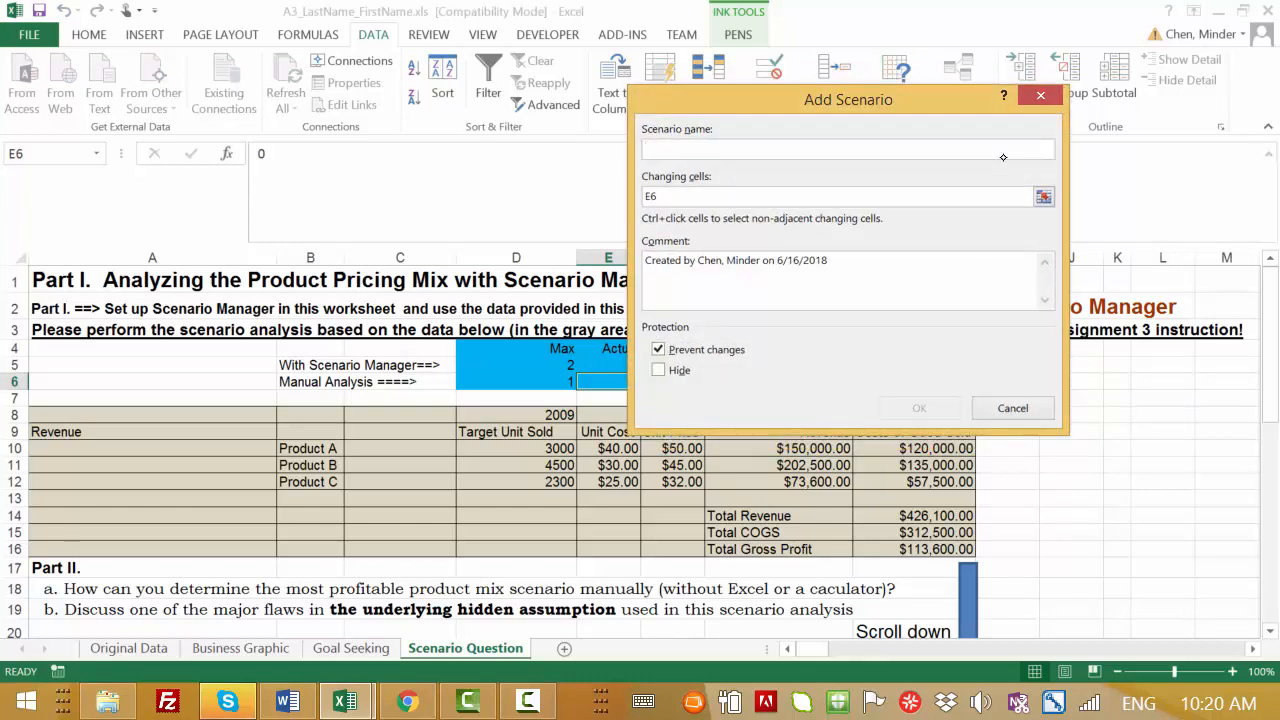
pyautogui.write('PM1')
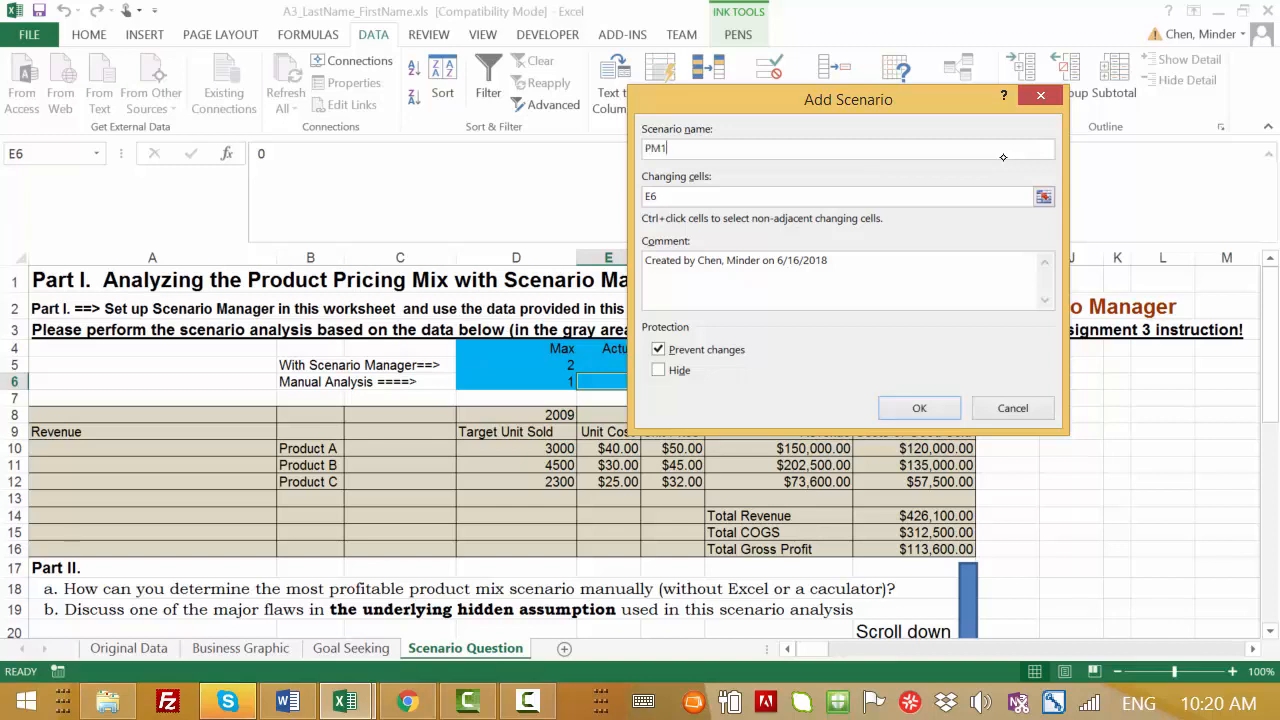
pyautogui.press('BackSpace')
pyautogui.press('BackSpace')
pyautogui.press('BackSpace')
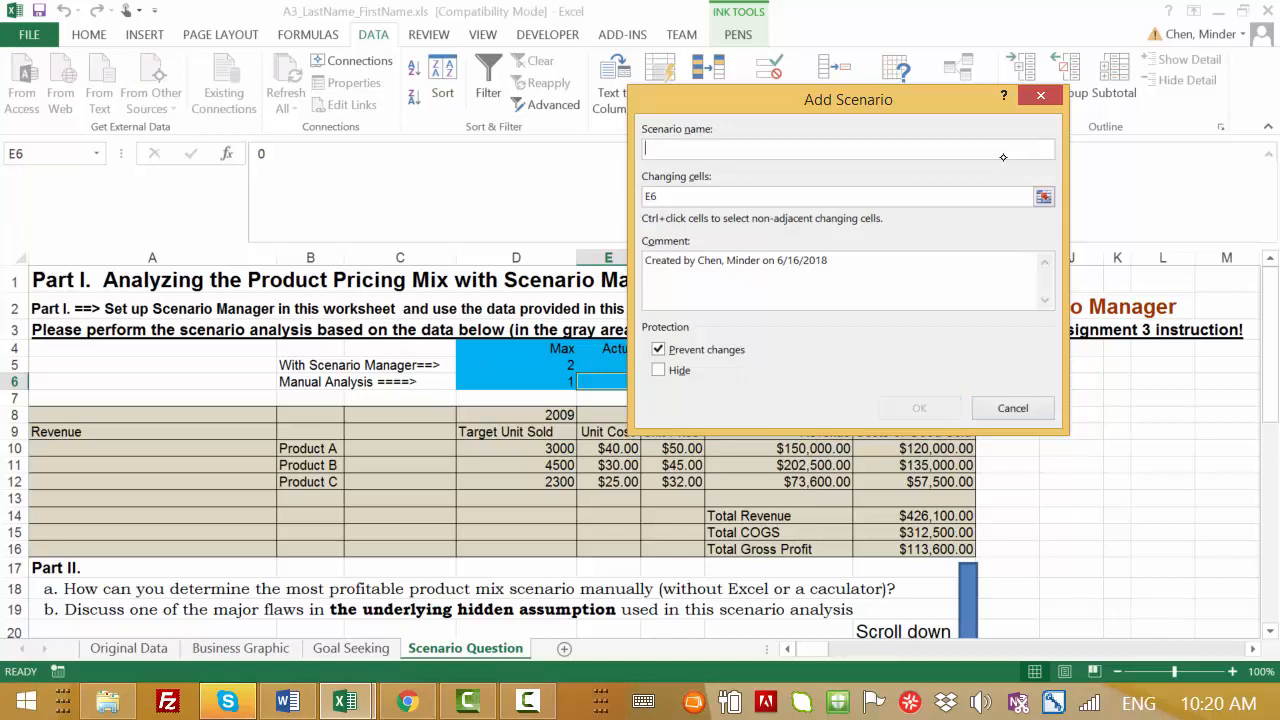
pyautogui.write('P')
pyautogui.write('r')
pyautogui.press('BackSpace')
pyautogui.press('BackSpace')
# Name the scenario "Scenario 1", set its changing cells to the unit prices F10:F12 and accept the definition.
pyautogui.write('Scenario 1')
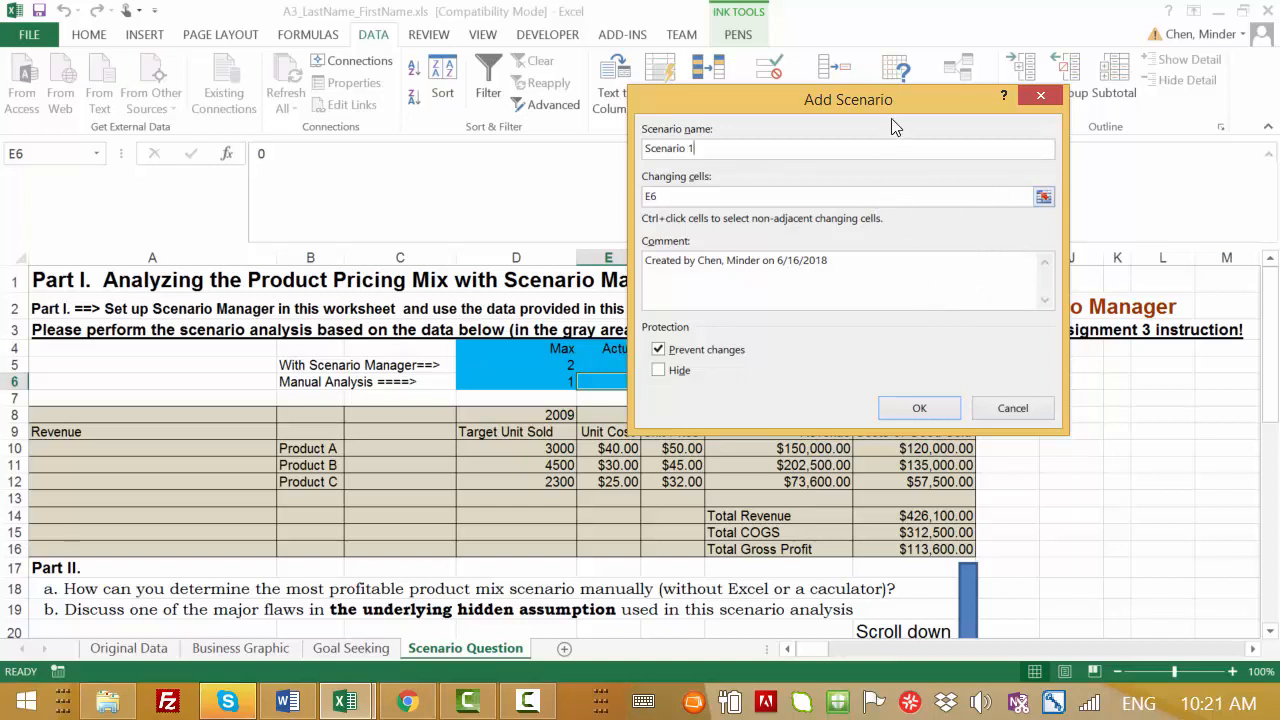
pyautogui.moveTo(891, 93); pyautogui.dragTo(867, 26)
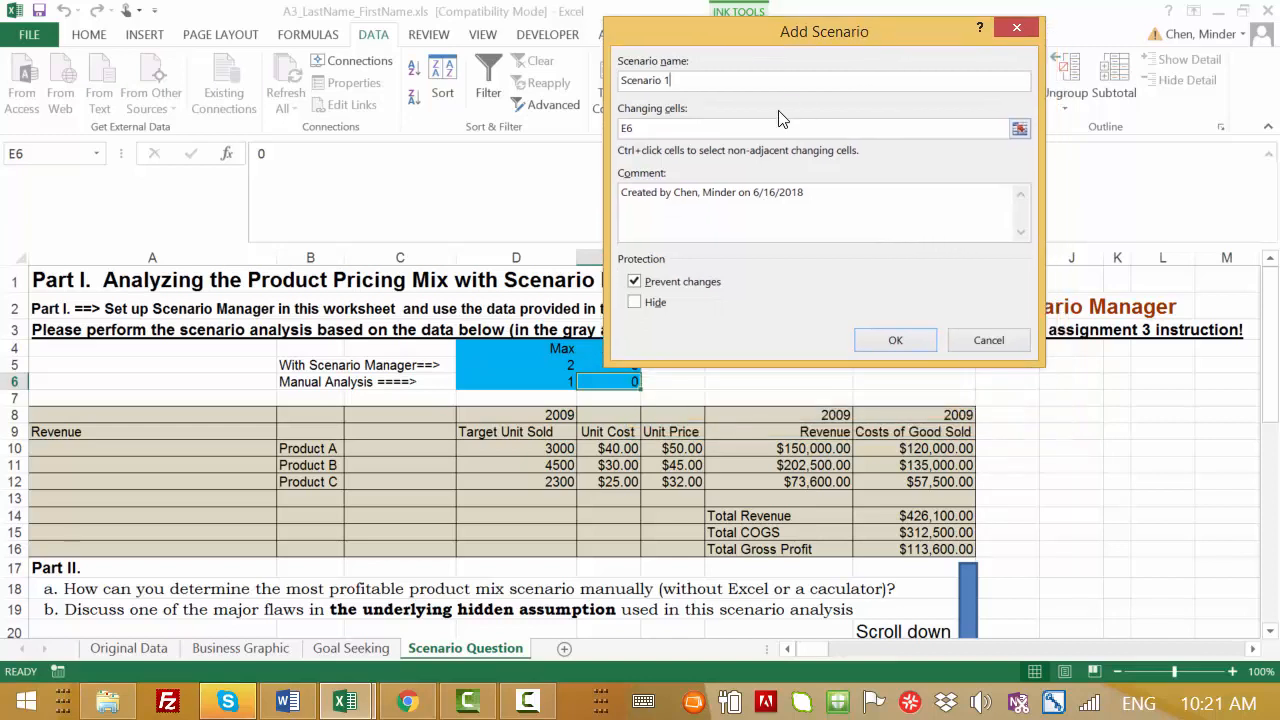
pyautogui.doubleClick(623, 127)
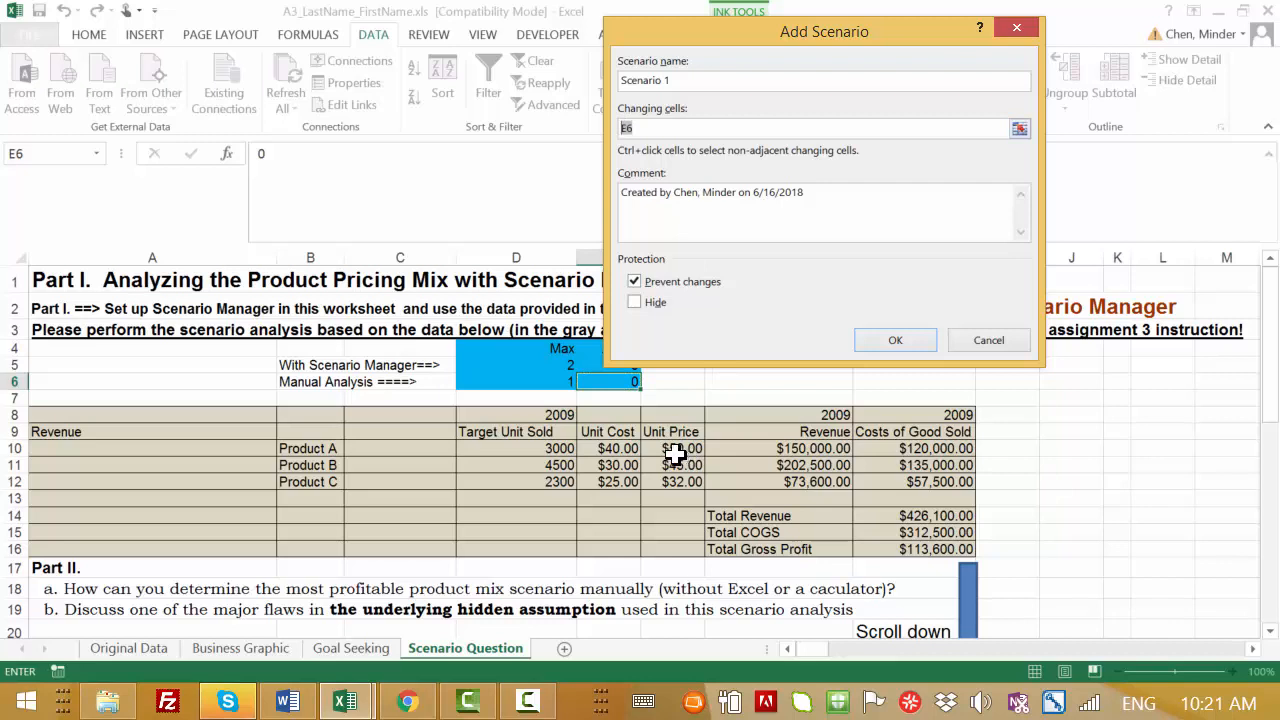
pyautogui.moveTo(675, 448); pyautogui.dragTo(679, 484)
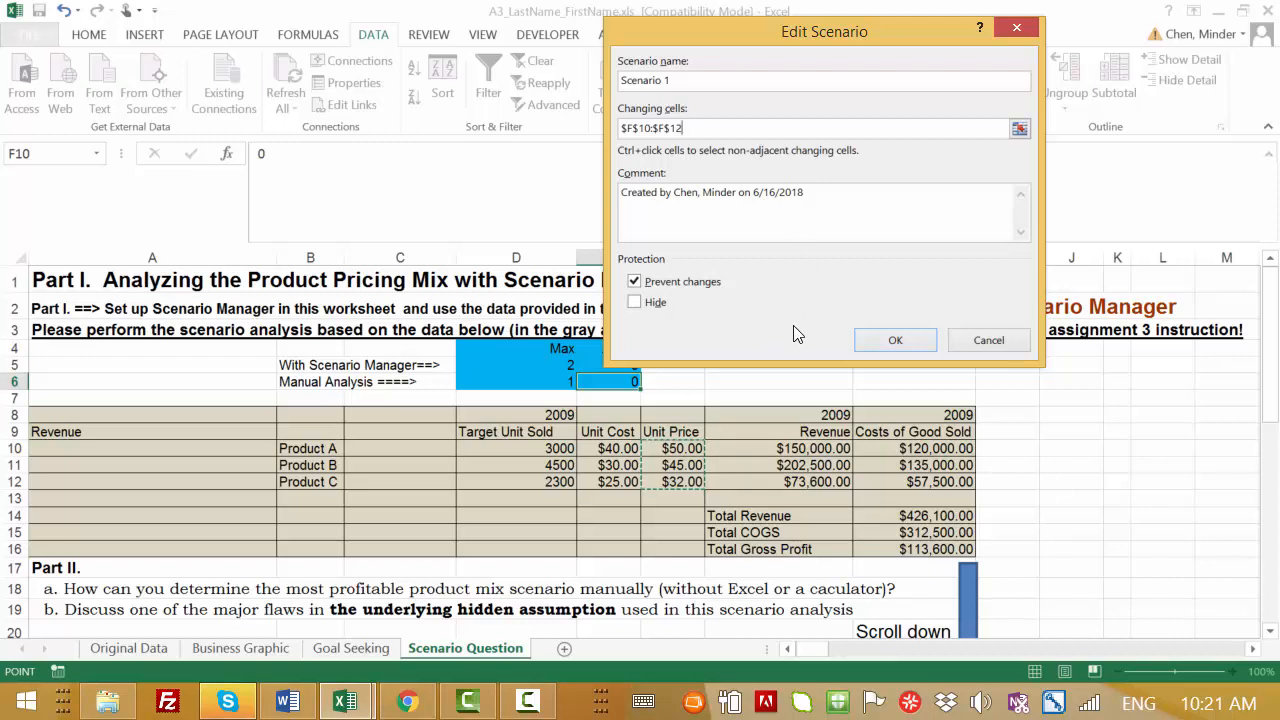
pyautogui.click(893, 342)
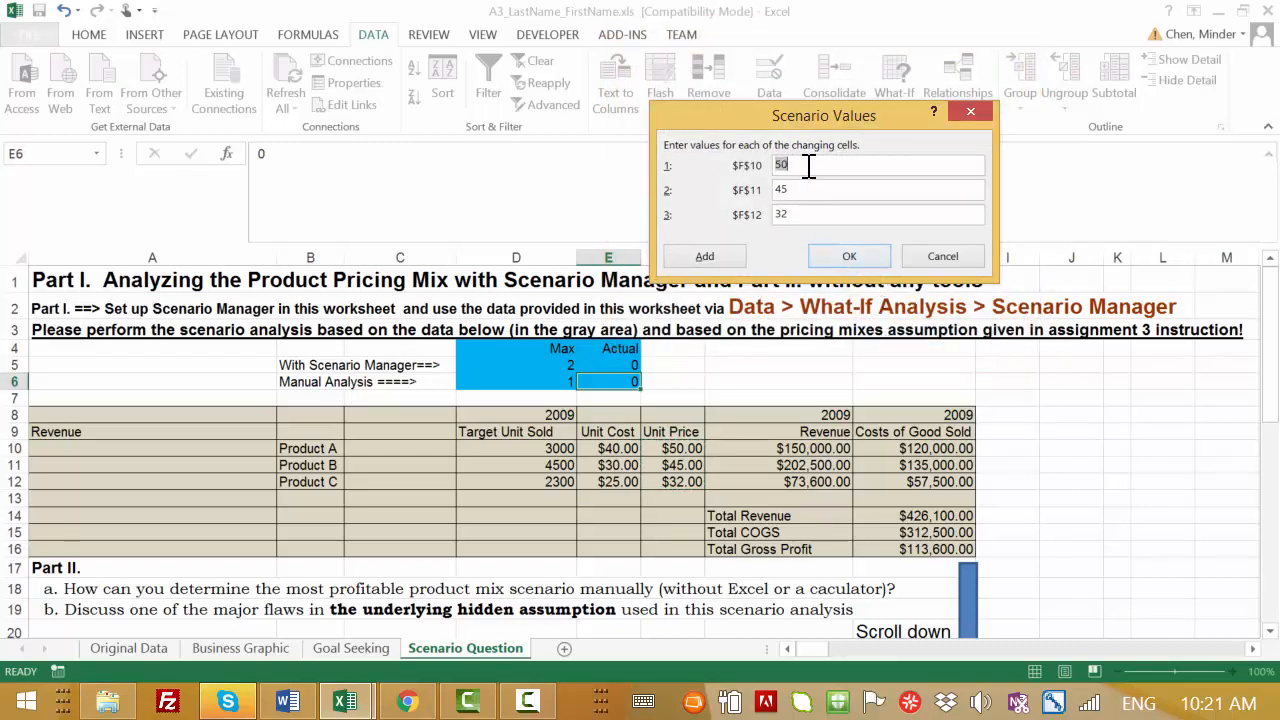
# Accept Scenario 1's current unit prices and add "Scenario 2" for F10:F12 with the F10 price set to 55.
pyautogui.click(849, 257)
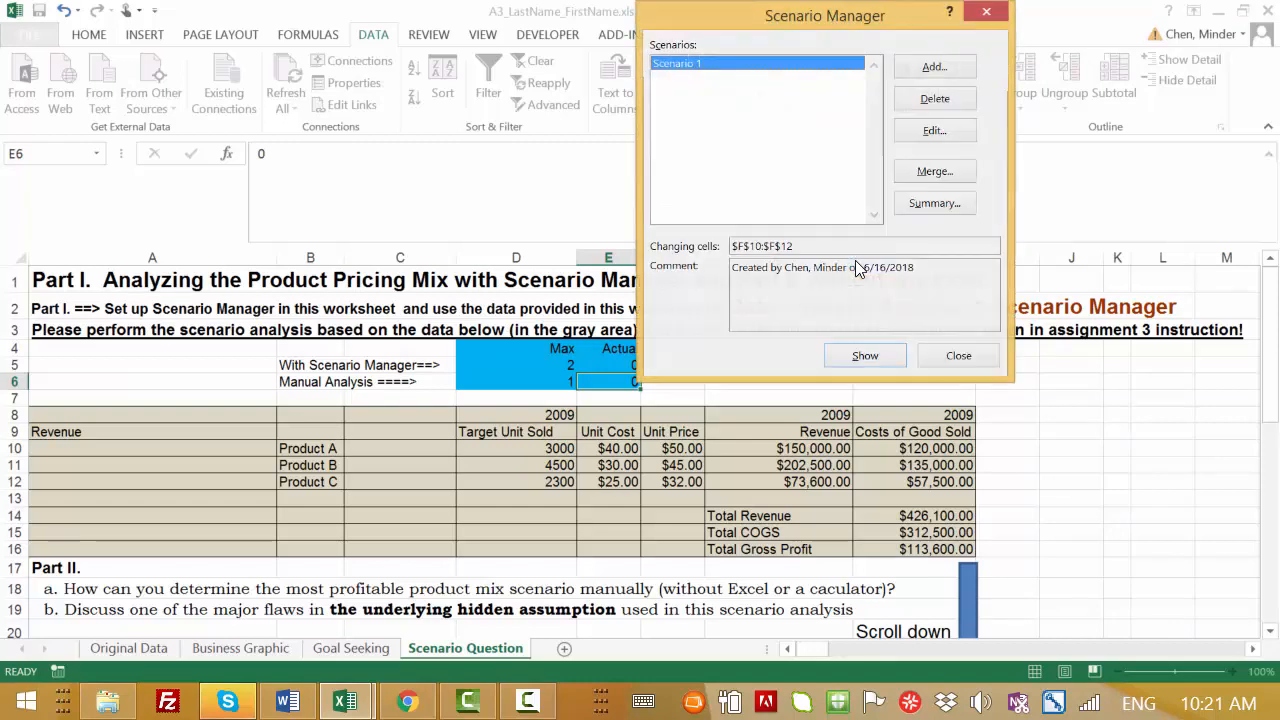
pyautogui.click(940, 66)
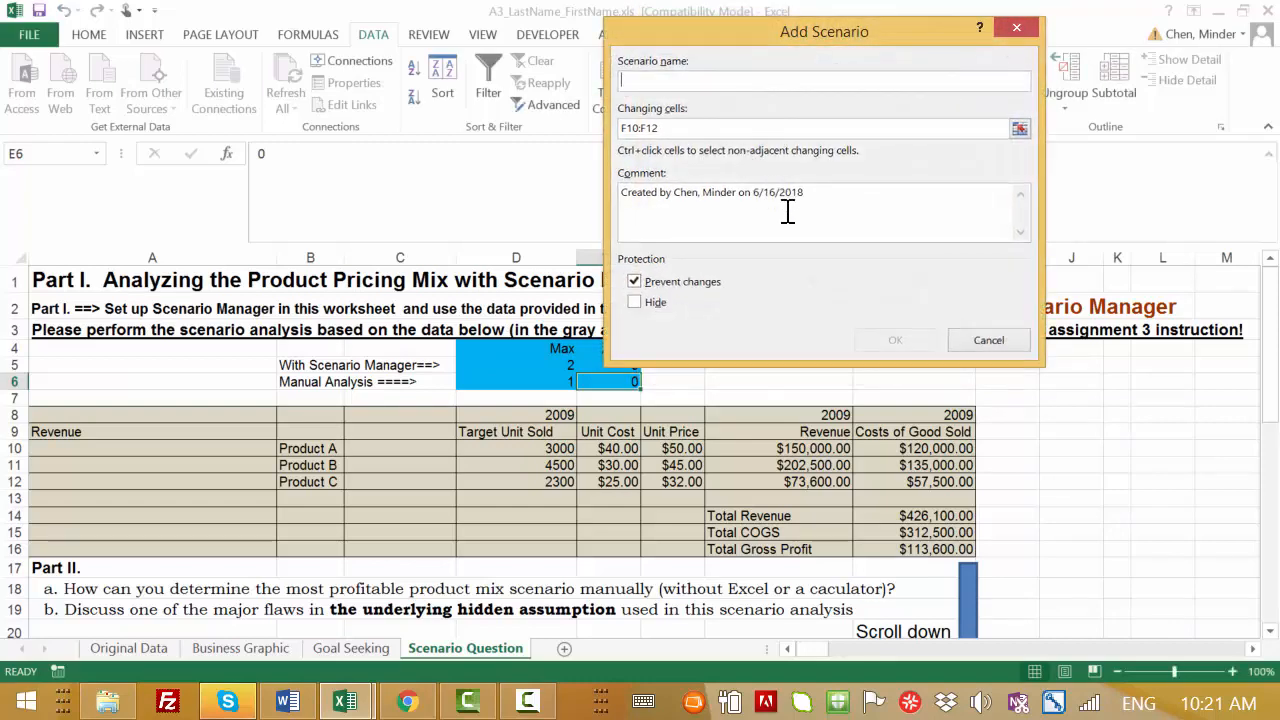
pyautogui.write('Scenario ')
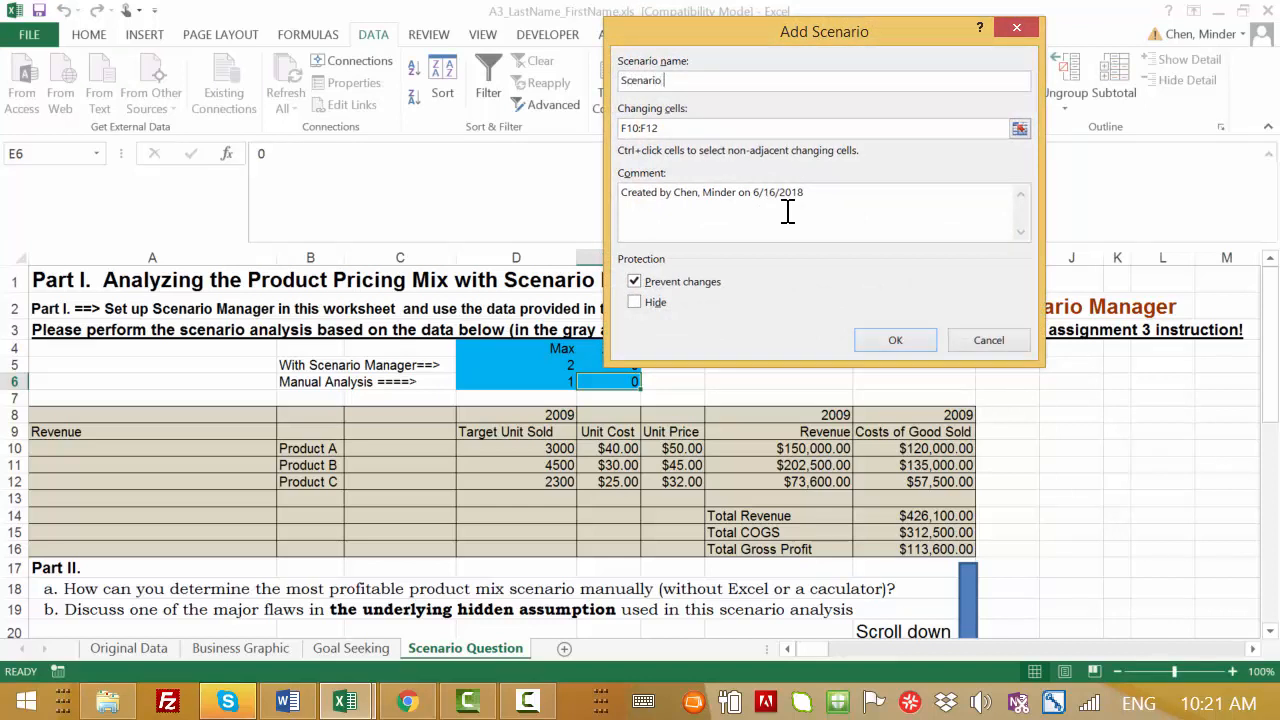
pyautogui.write('2')
pyautogui.click(893, 341)
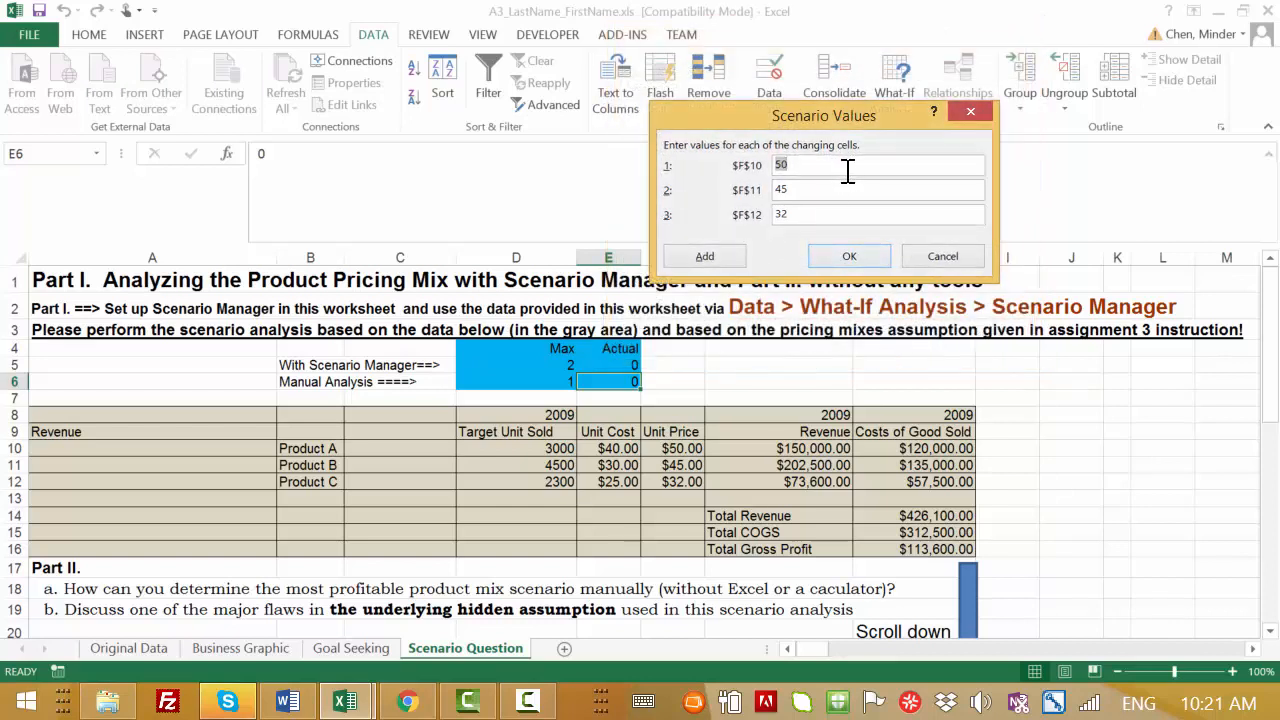
pyautogui.write('55')
pyautogui.click(866, 261)
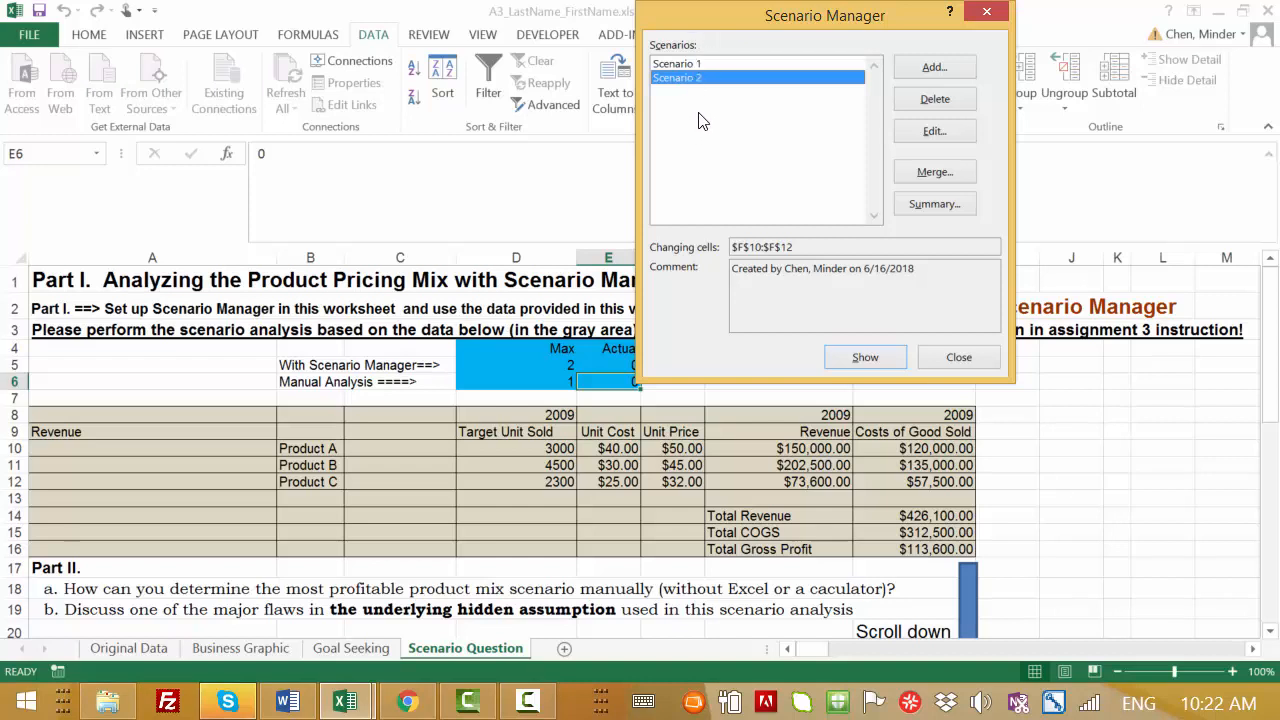
# Start a scenario summary, switch to the Assignment3-ProblemSet document in Word and read the result-cell and labelling requirements.
pyautogui.click(935, 204)
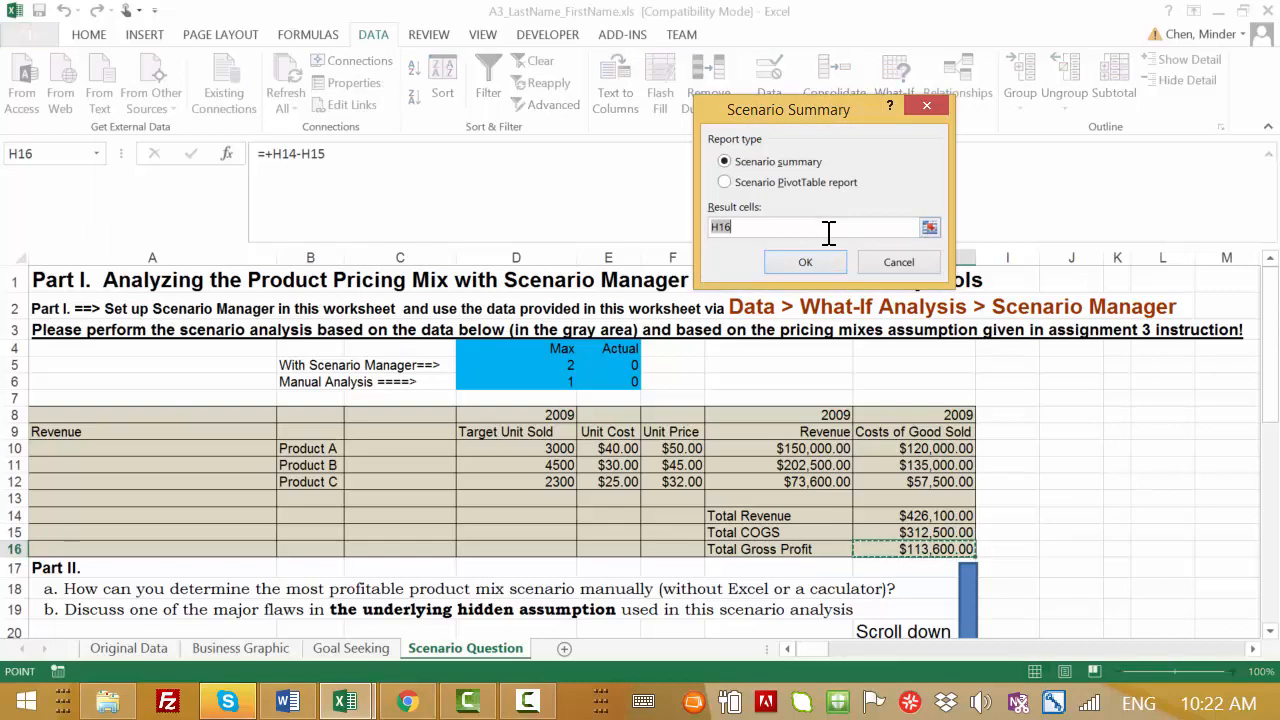
pyautogui.hotkey('alt', 'Tab')
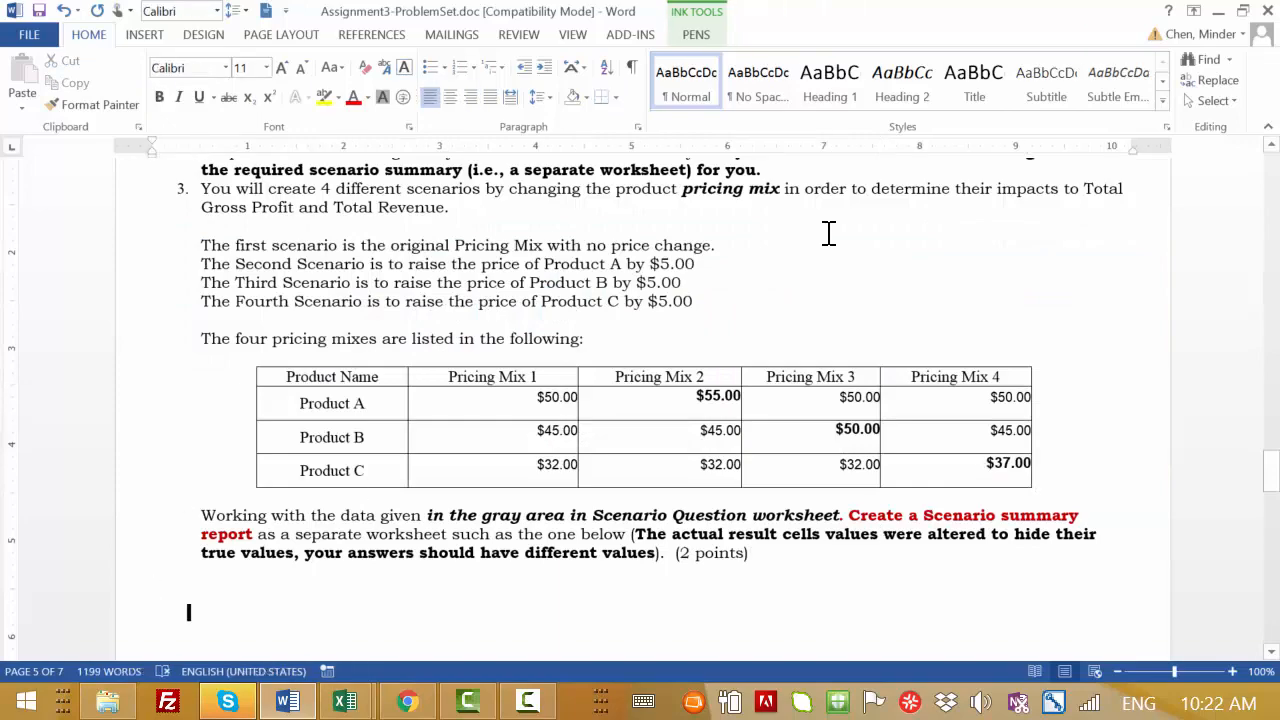
pyautogui.scroll(-15, 829, 233)
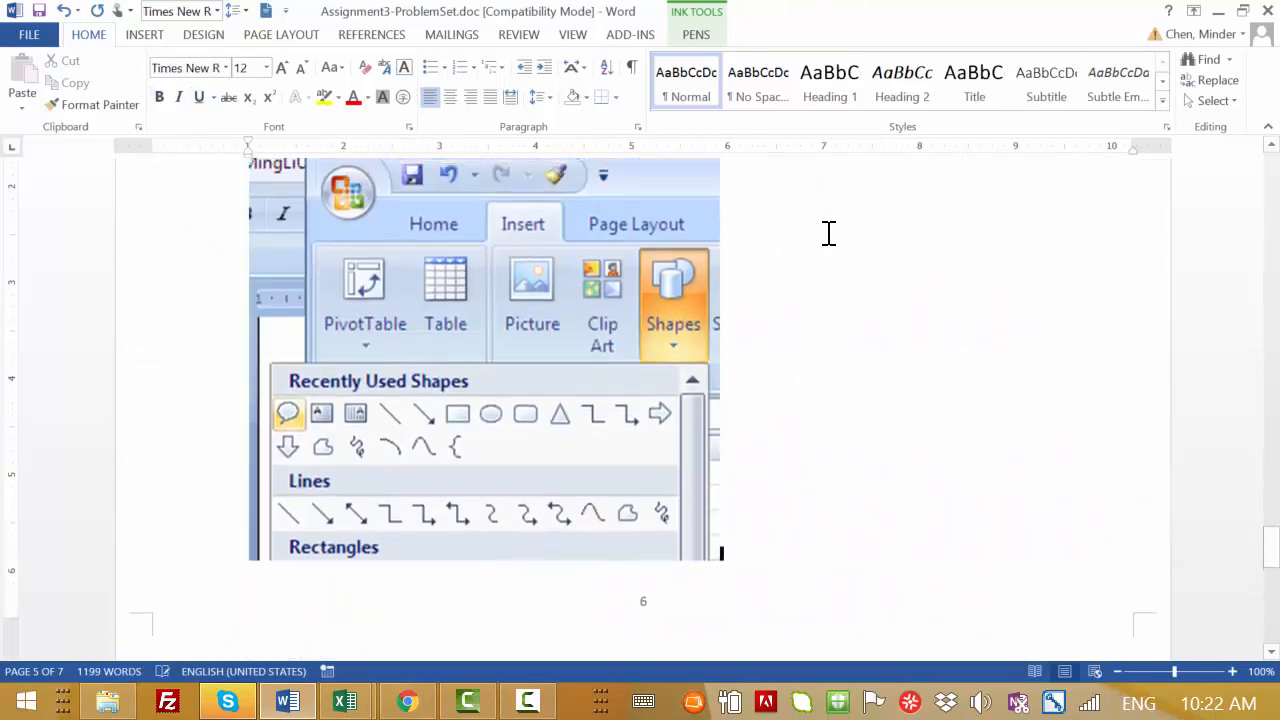
pyautogui.scroll(10, 829, 233)
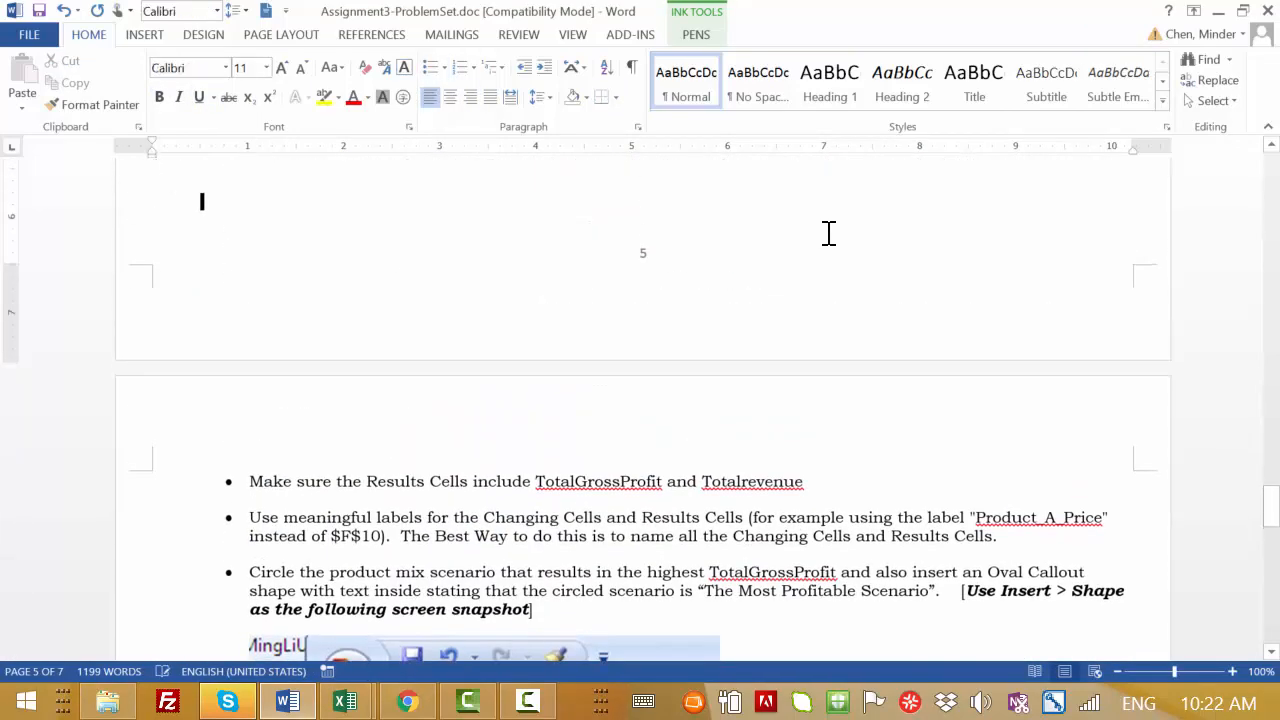
pyautogui.press('Down')
pyautogui.press('Down')
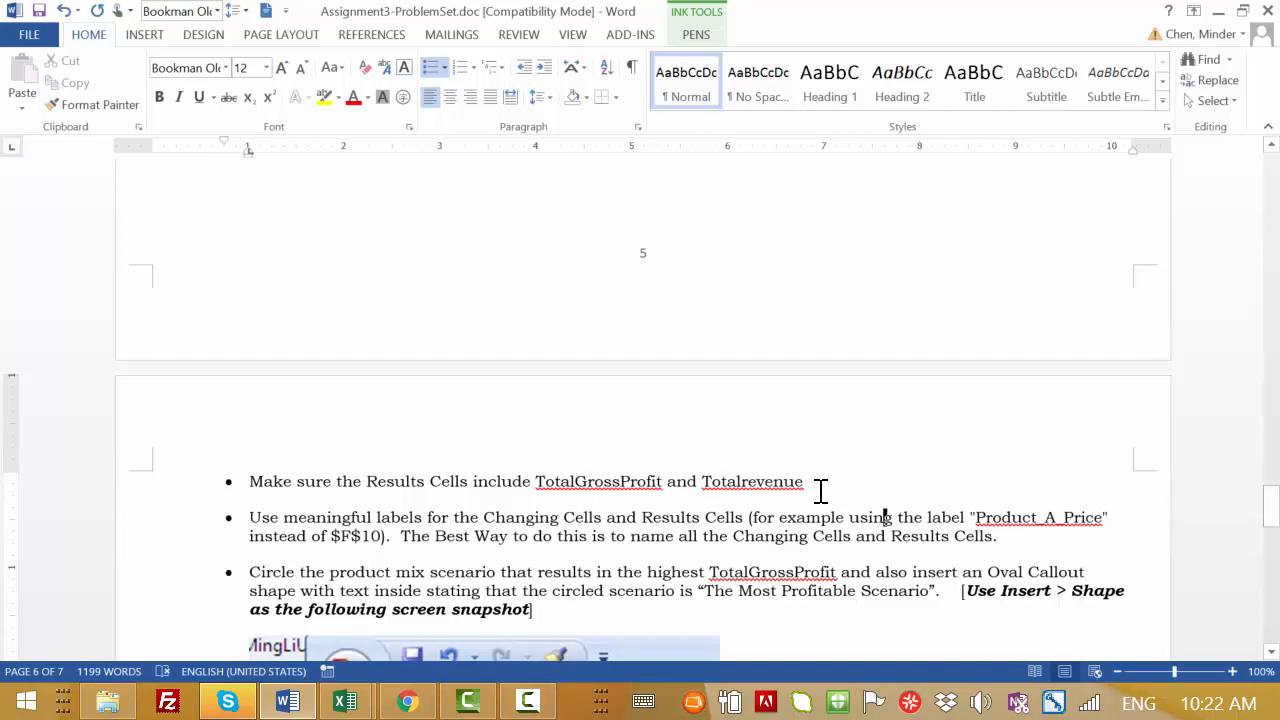
# Cancel the pending scenario summary and return to the A3_LastName_FirstName workbook in Excel.
pyautogui.hotkey('alt', 'Tab')
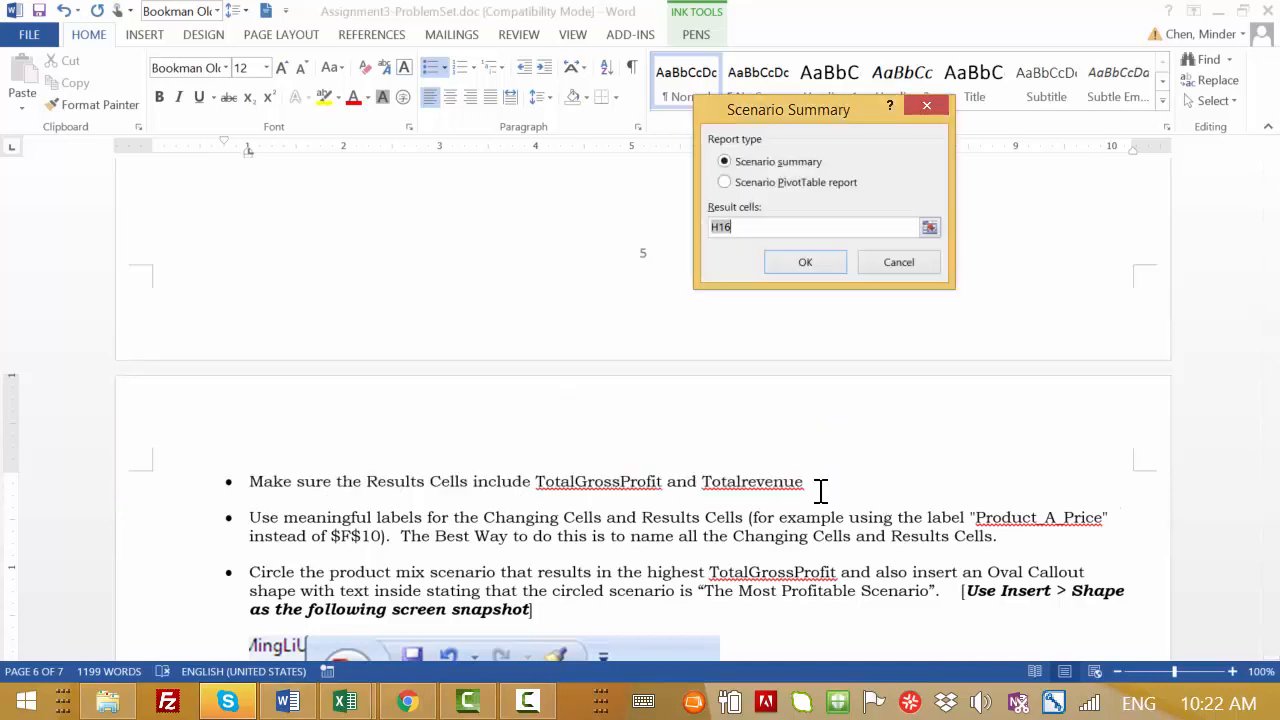
pyautogui.hotkey('alt', 'Tab')
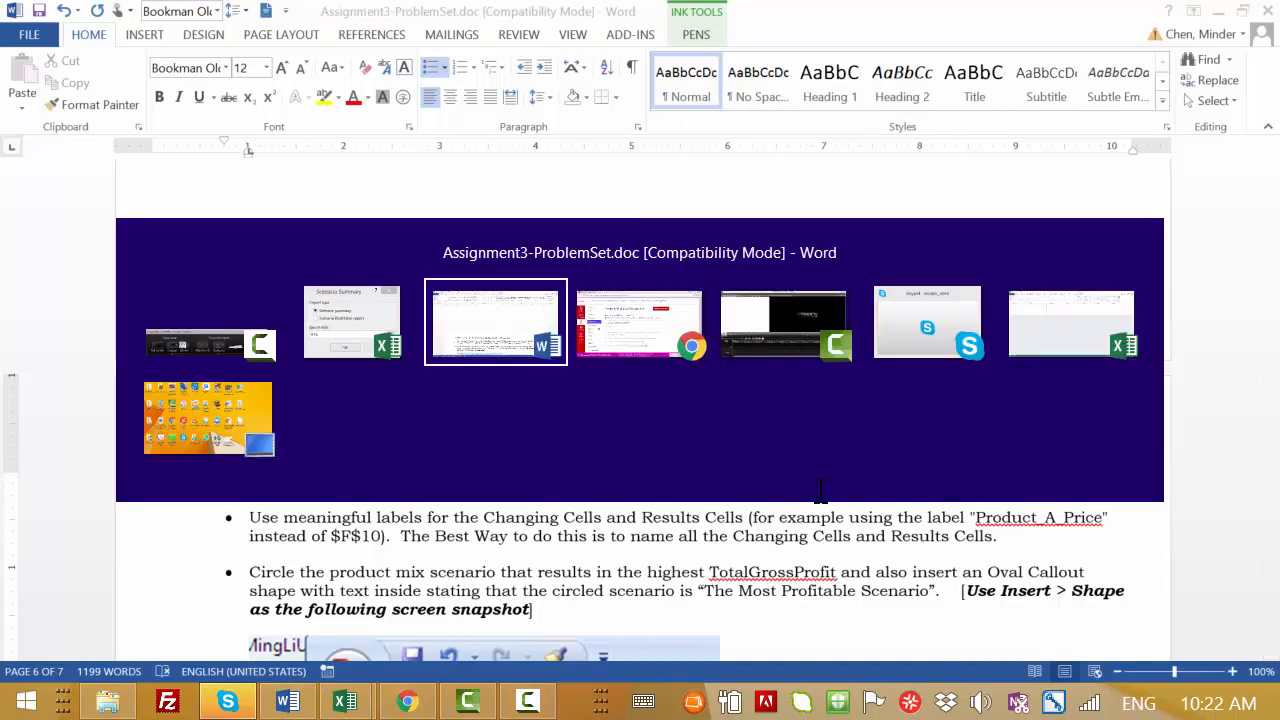
pyautogui.hotkey('alt', 'Tab')
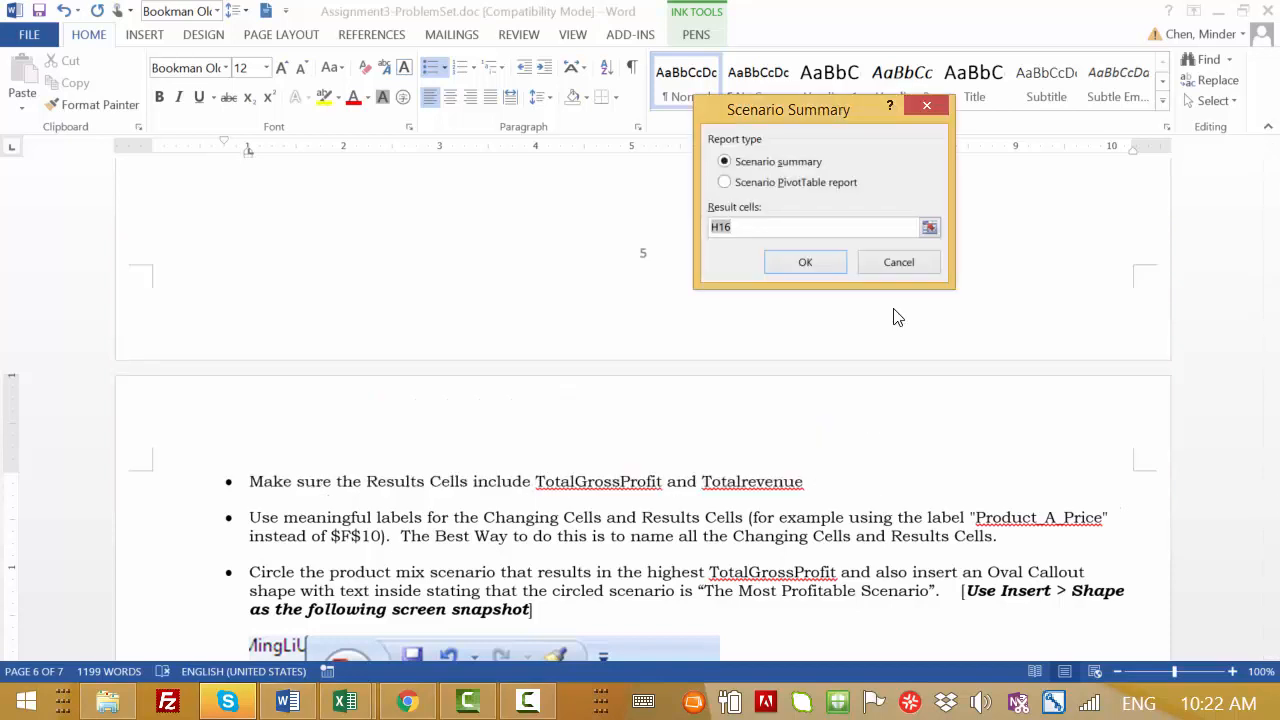
pyautogui.hotkey('alt', 'Tab')
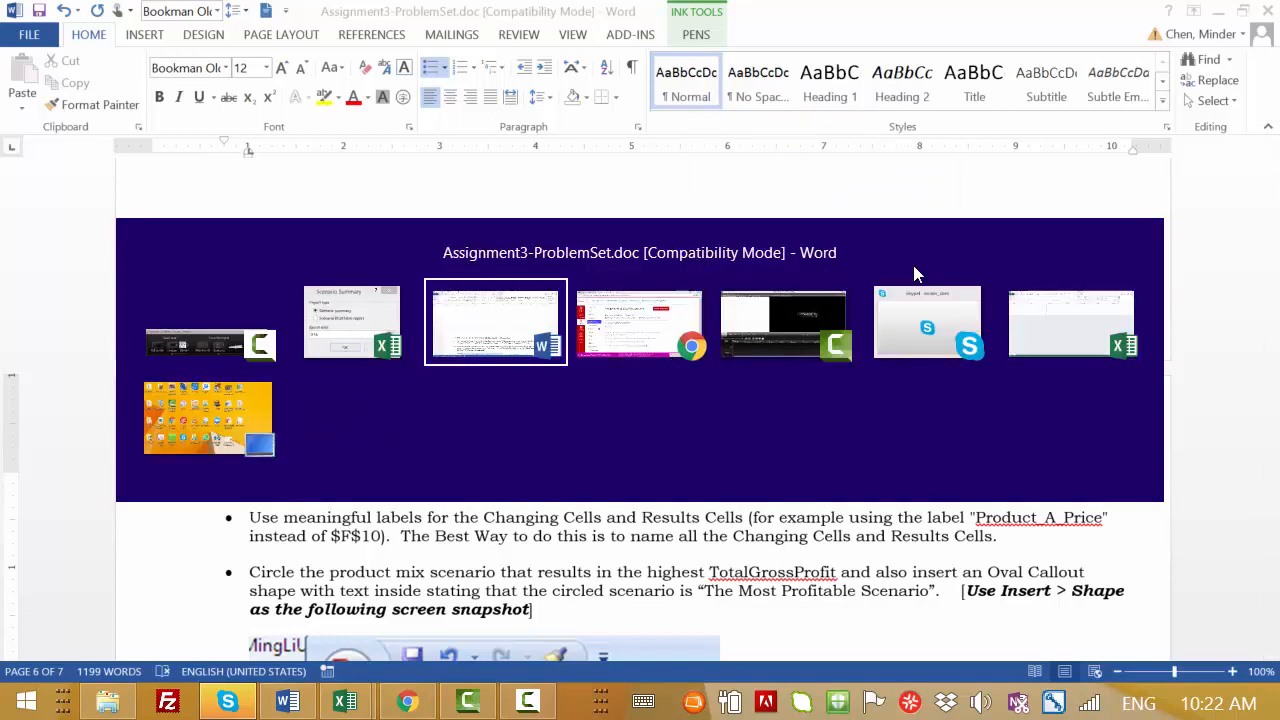
pyautogui.hotkey('alt', 'Tab')
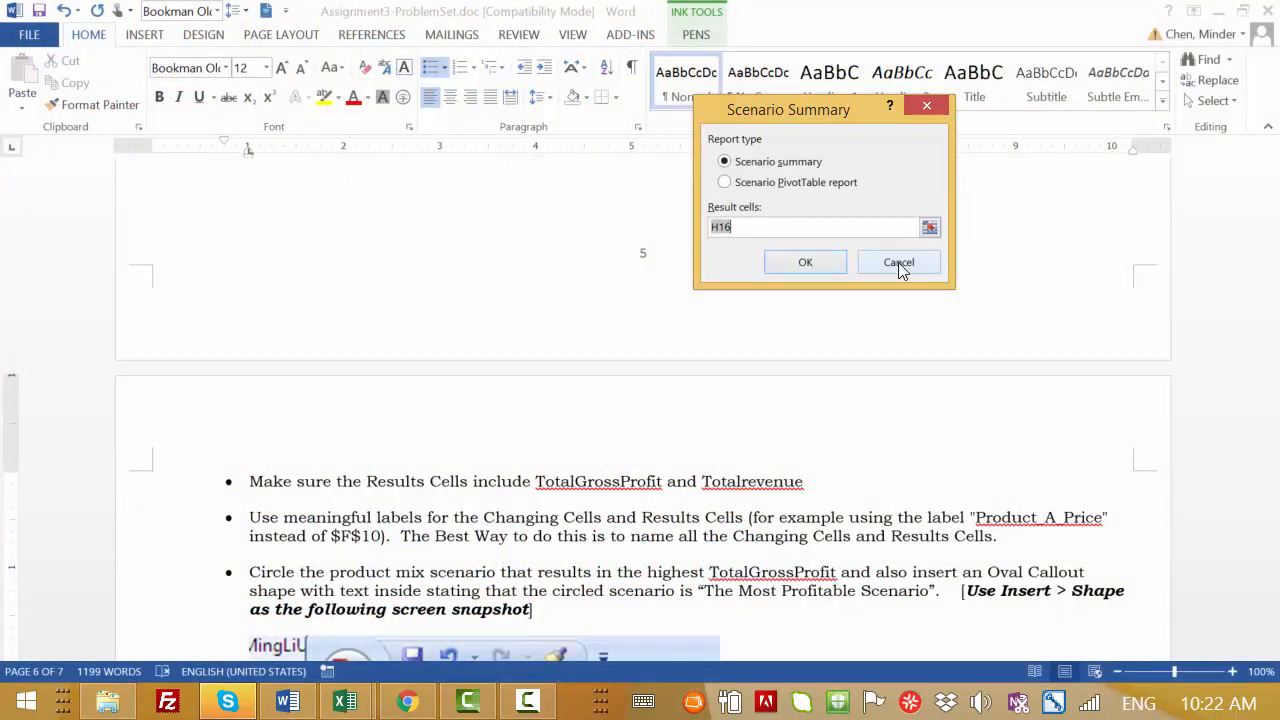
pyautogui.click(898, 262)
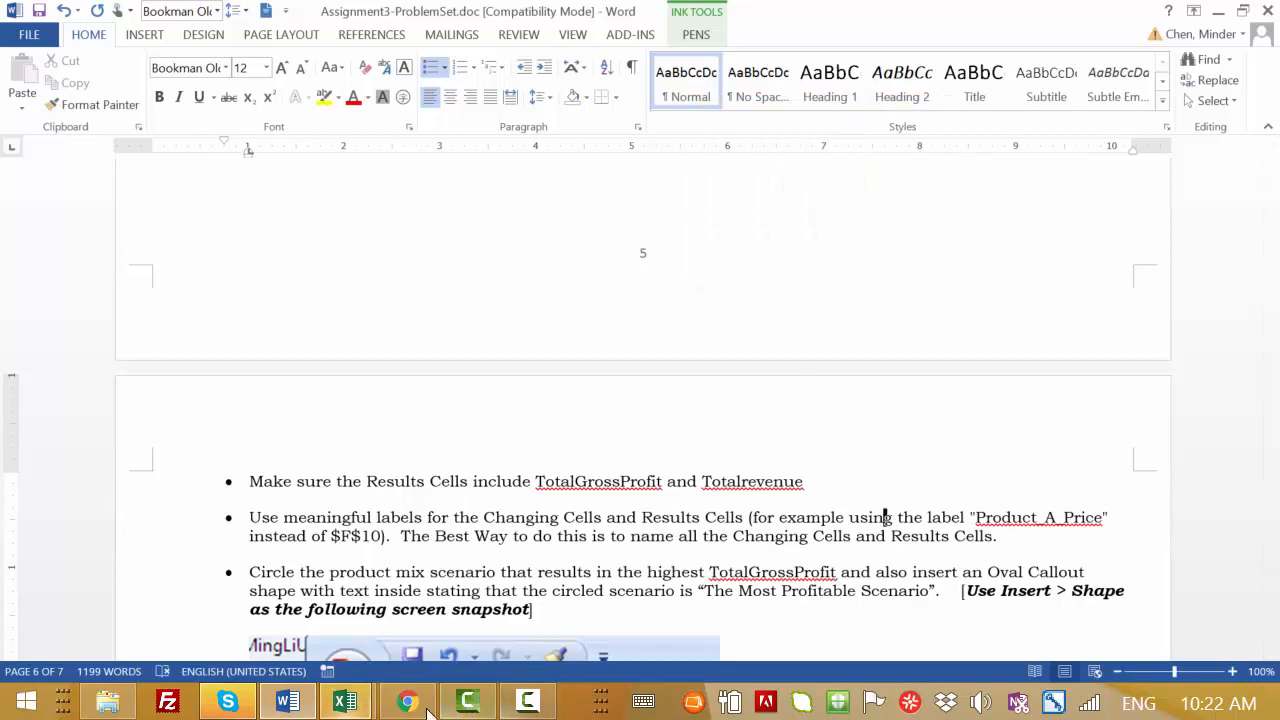
pyautogui.moveTo(345, 703)
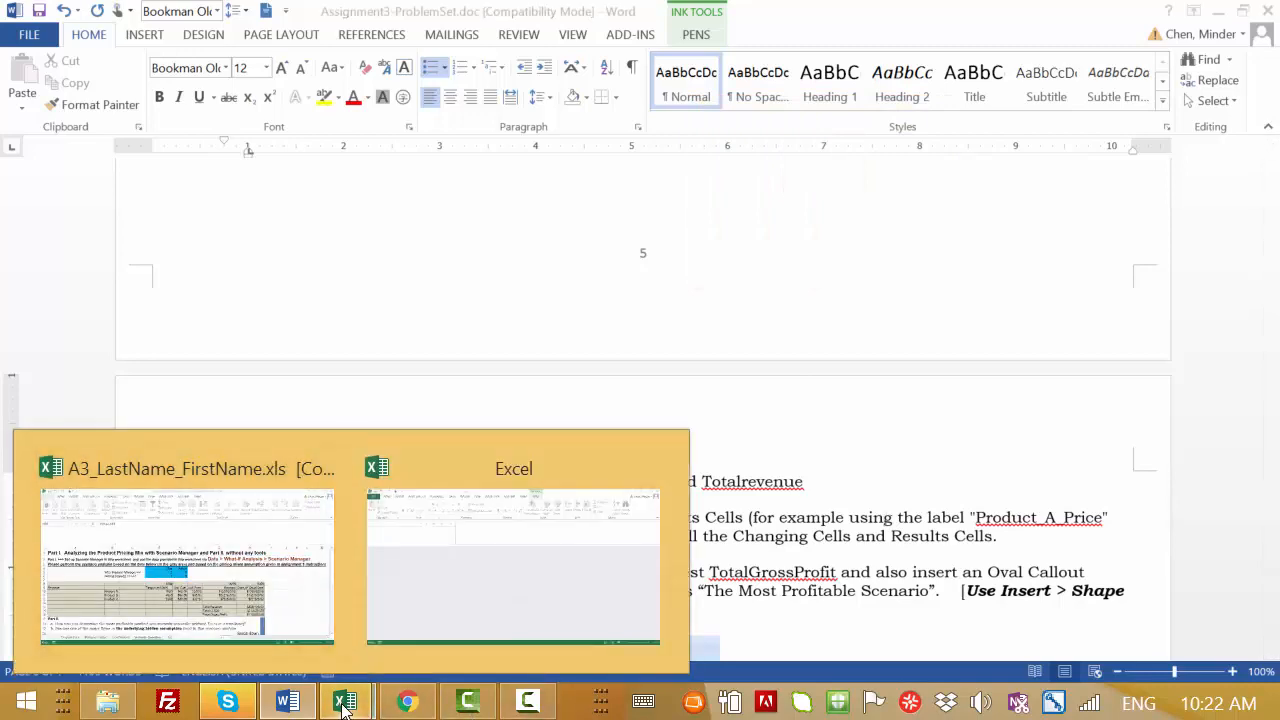
pyautogui.click(316, 597)
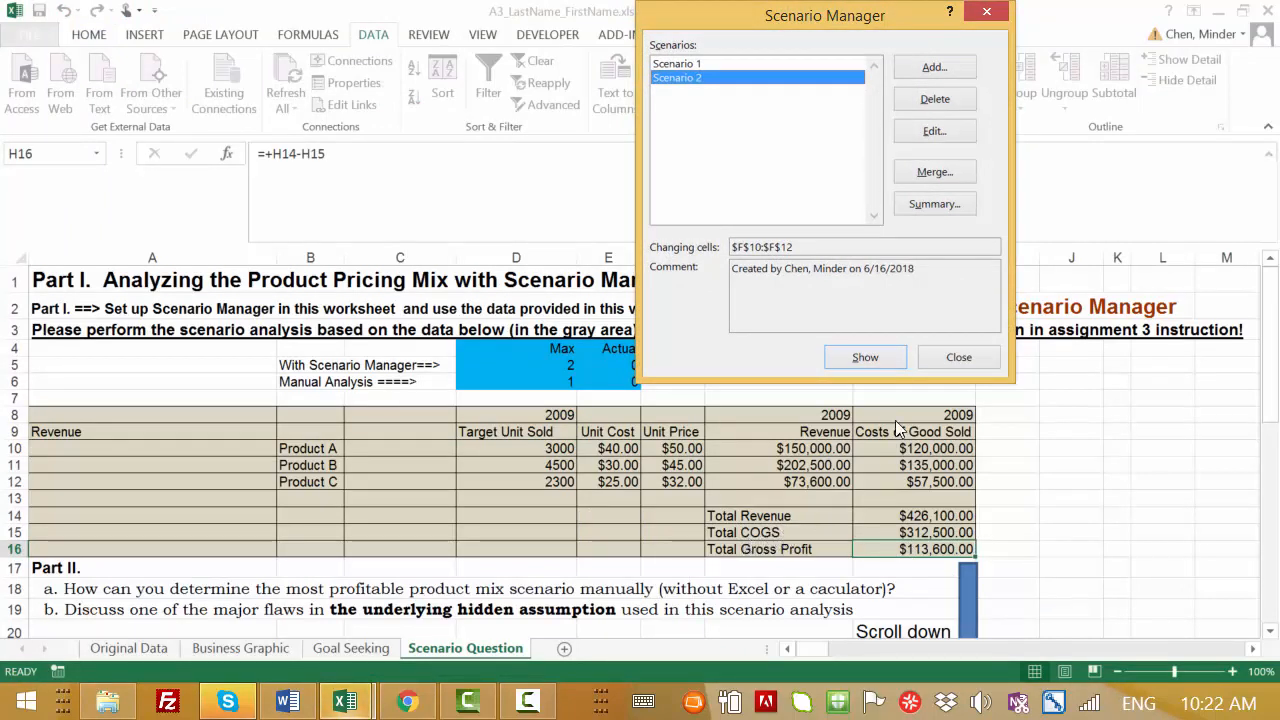
# Start a scenario summary with Total Revenue (H14) and Total Gross Profit (H16) as its result cells.
pyautogui.click(930, 204)
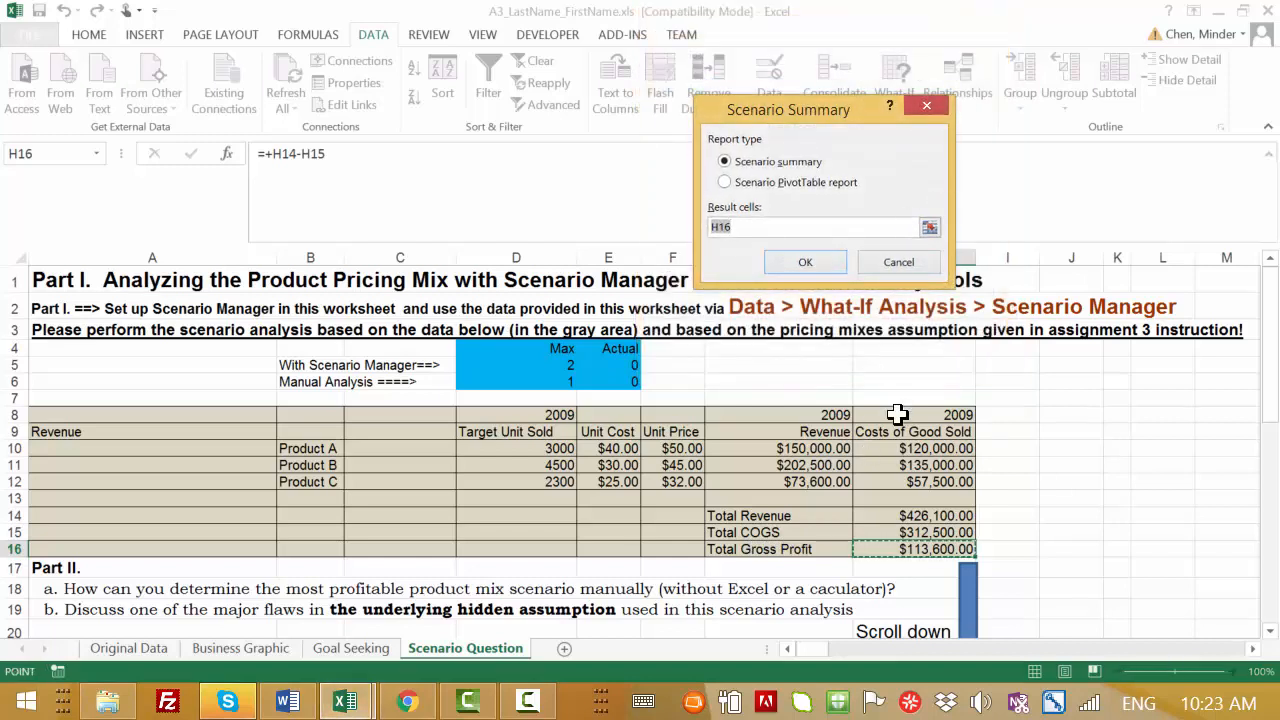
pyautogui.click(910, 530)
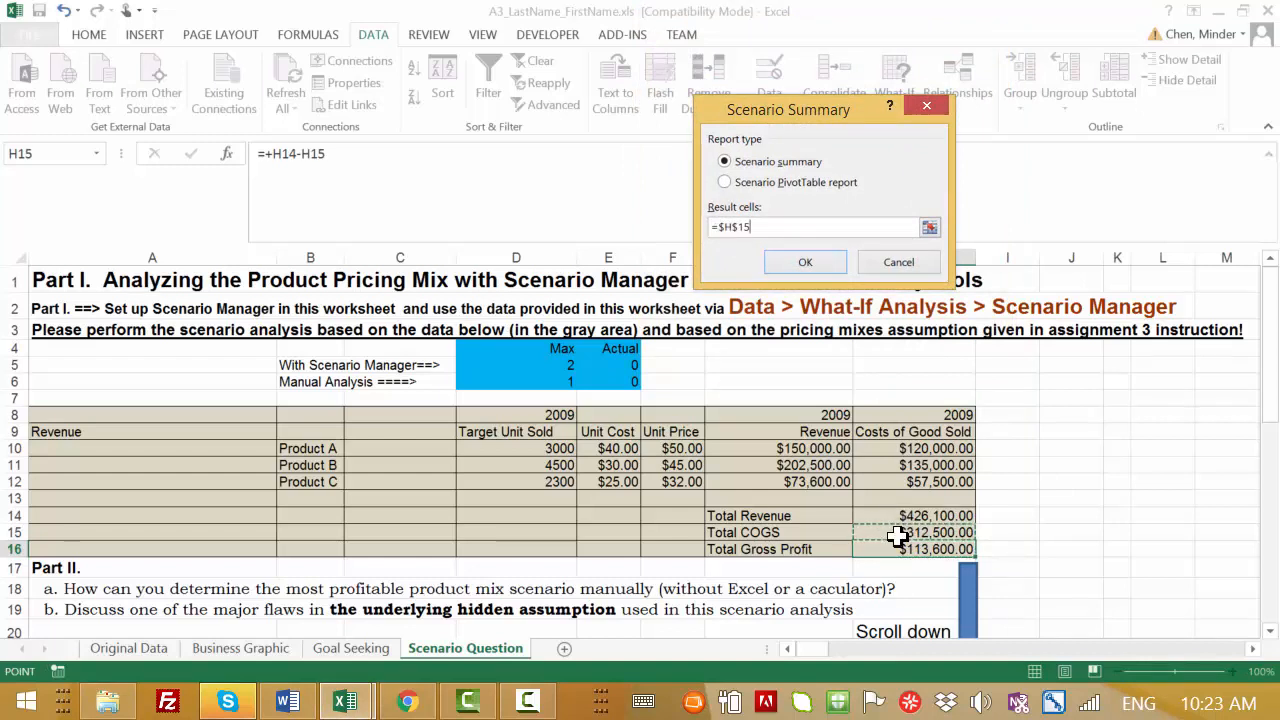
pyautogui.click(900, 516)
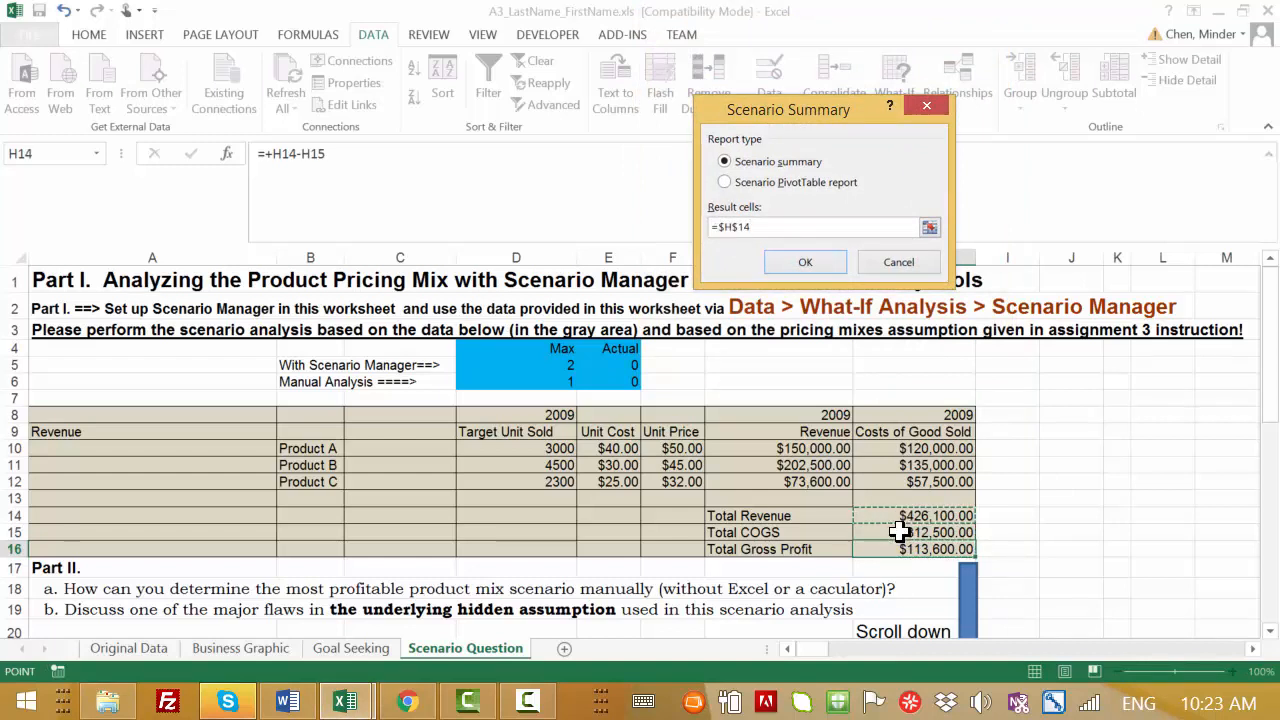
pyautogui.keyDown('ctrl'); pyautogui.click(902, 550); pyautogui.keyUp('ctrl')
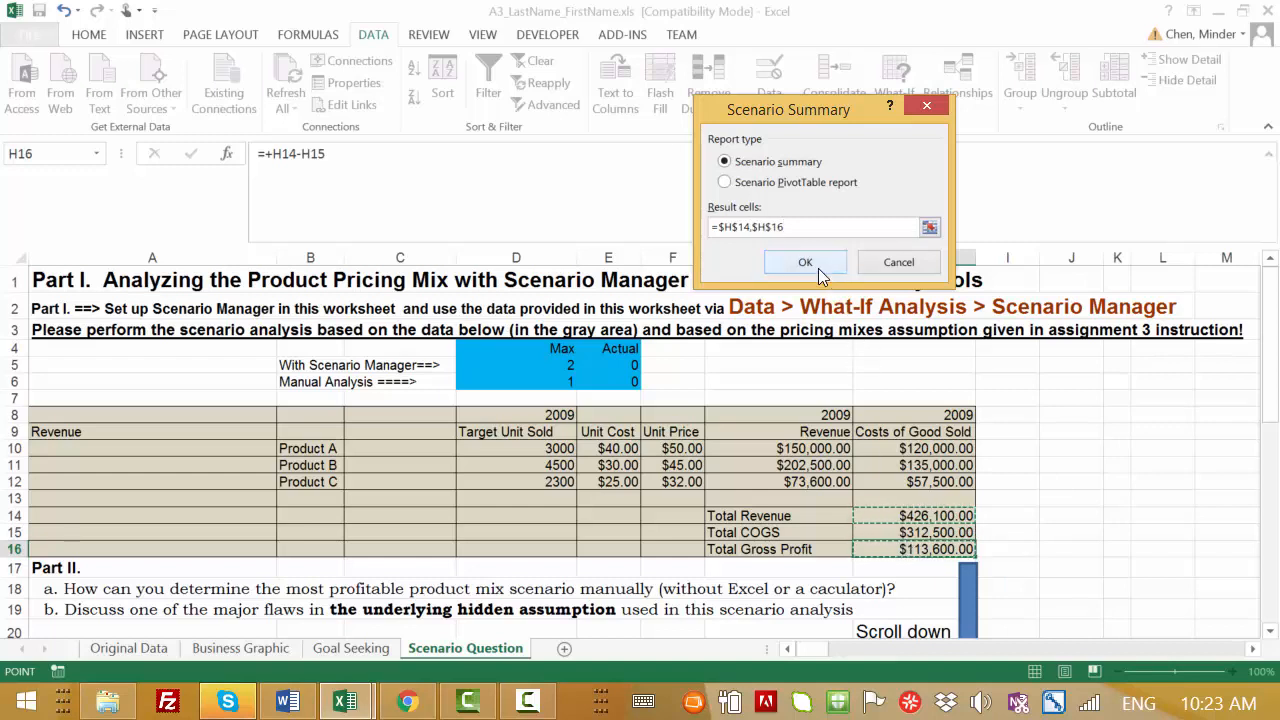
# Generate the scenario summary report and switch from Word back to the A3_LastName_FirstName workbook in Excel.
pyautogui.hotkey('alt', 'Tab')
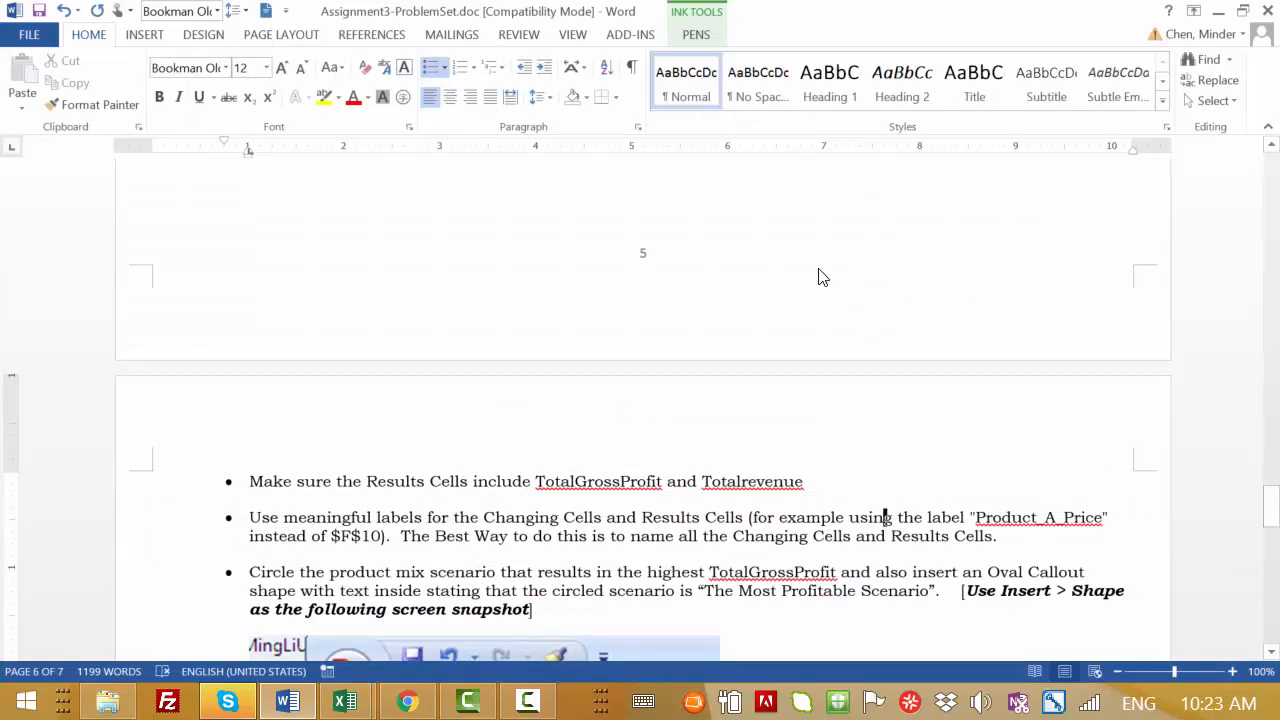
pyautogui.hotkey('alt', 'Tab')
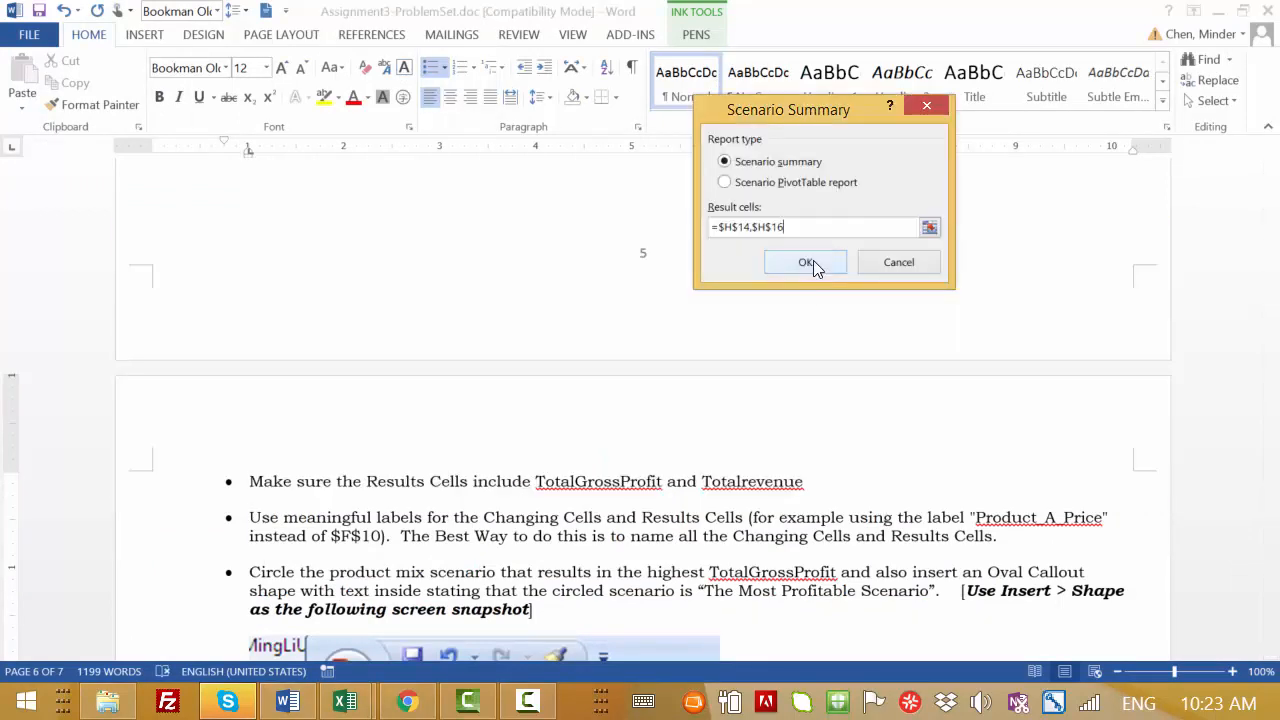
pyautogui.hotkey('alt', 'Tab')
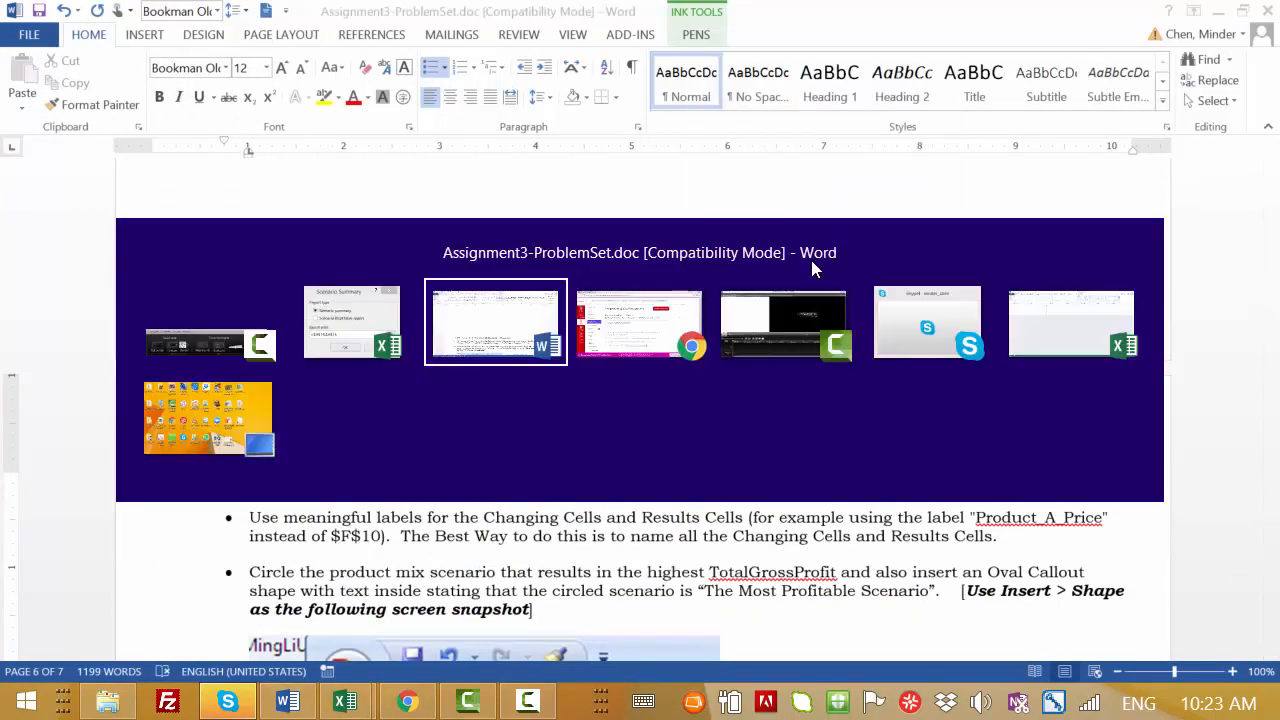
pyautogui.hotkey('alt', 'Tab')
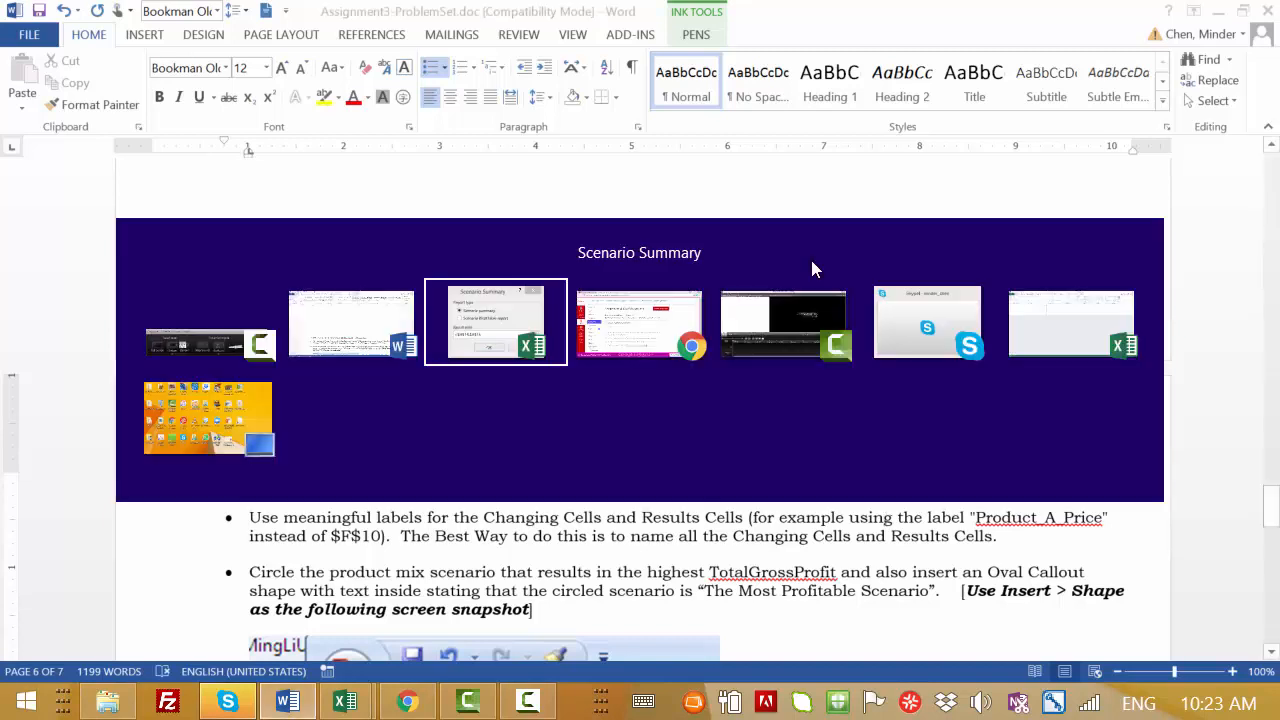
pyautogui.hotkey('alt', 'Tab')
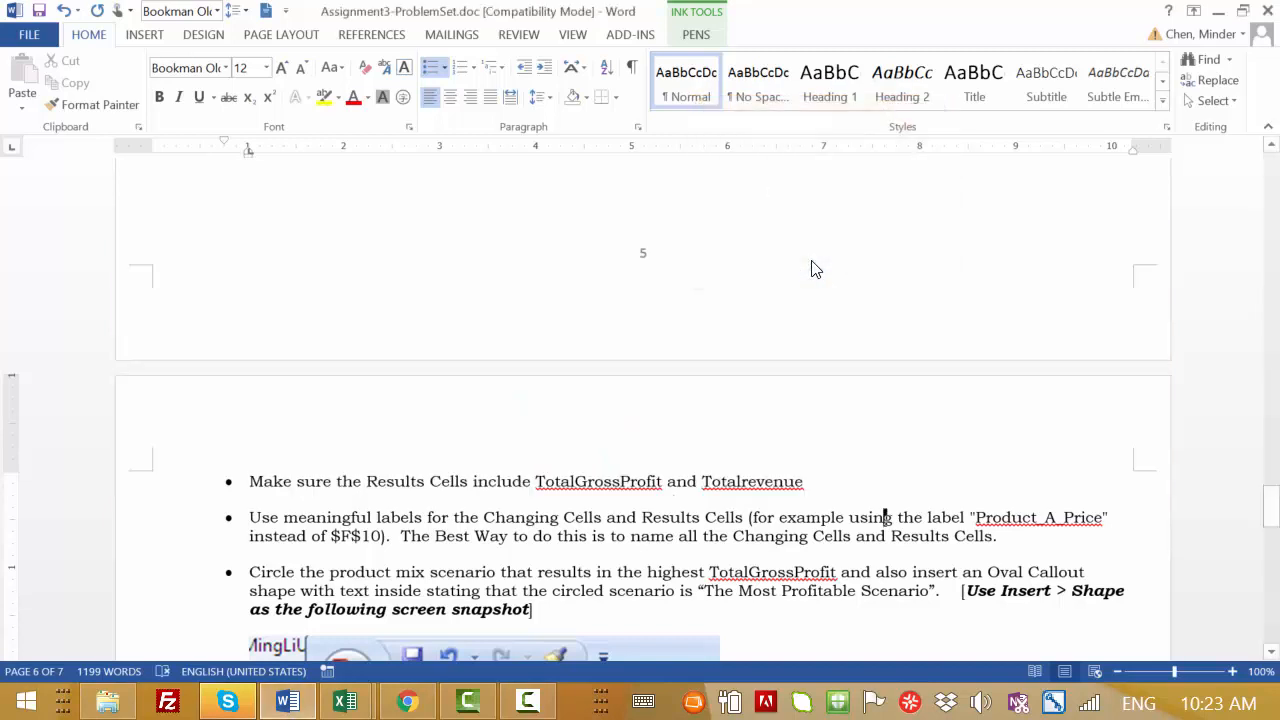
pyautogui.click(345, 702)
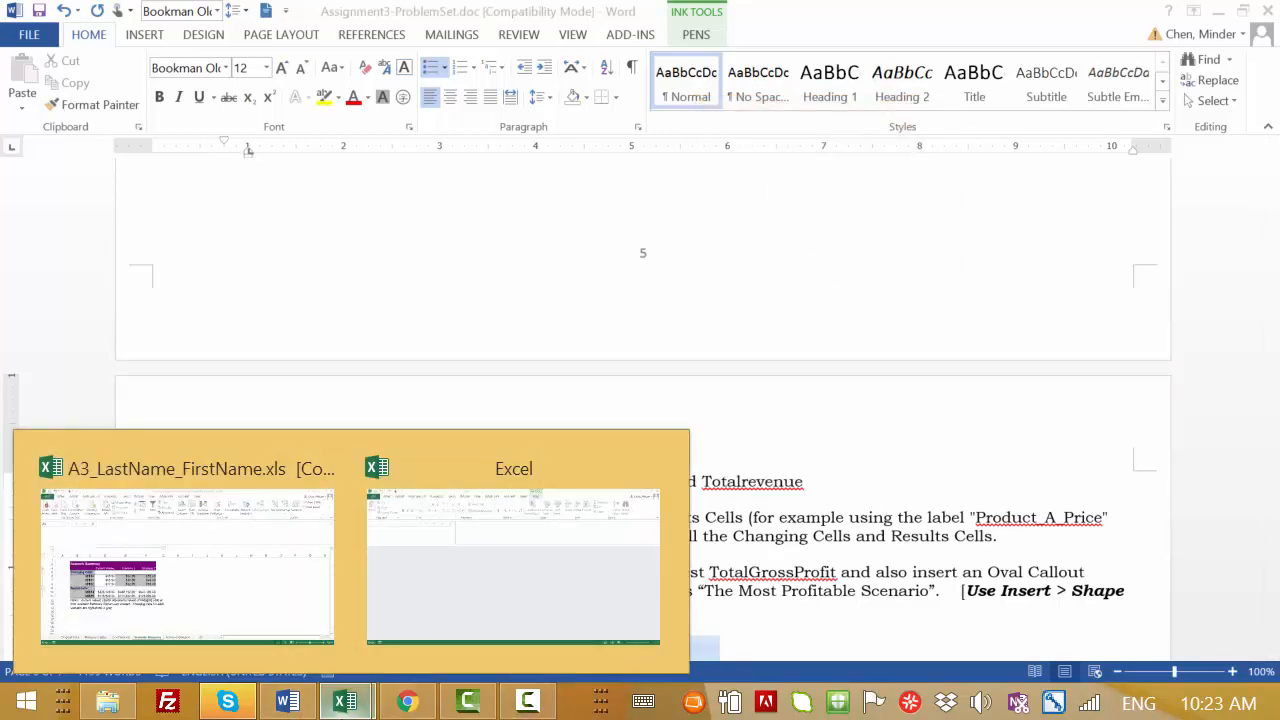
pyautogui.click(288, 630)
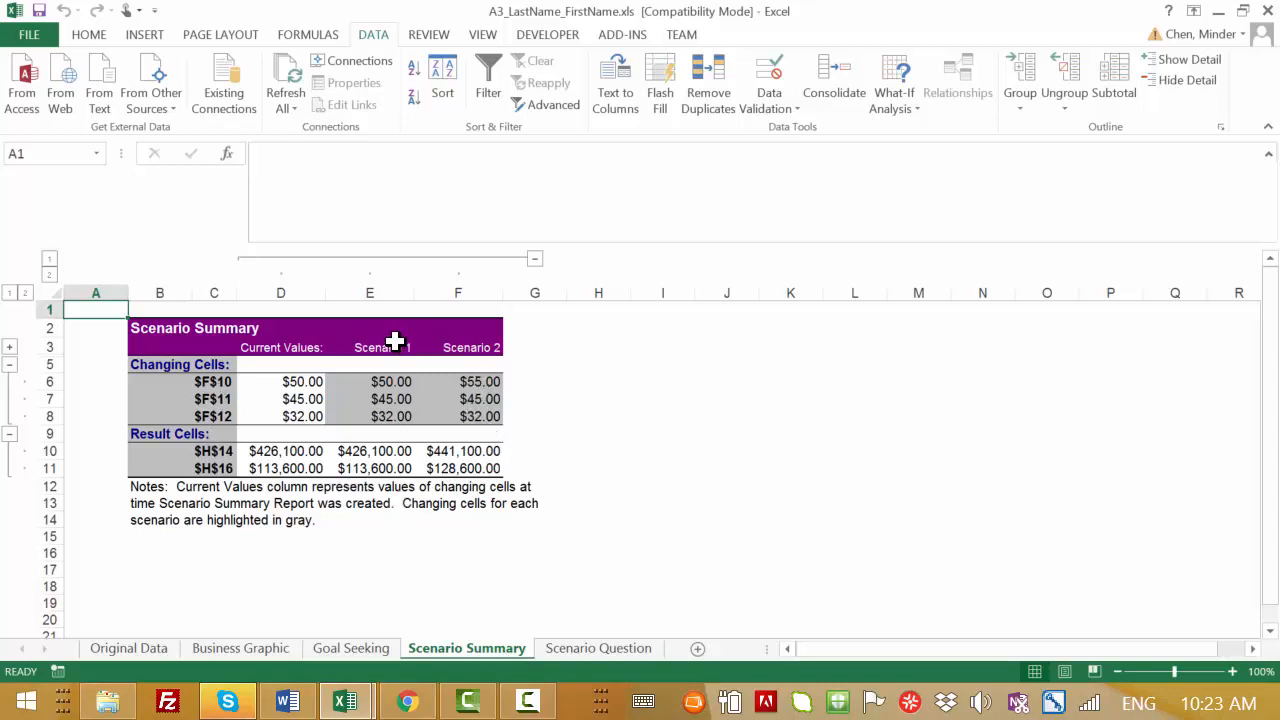
# Examine the scenario columns, the blank columns beside them and the cell-address labels of the changing and result cells.
pyautogui.moveTo(397, 340); pyautogui.dragTo(489, 474)
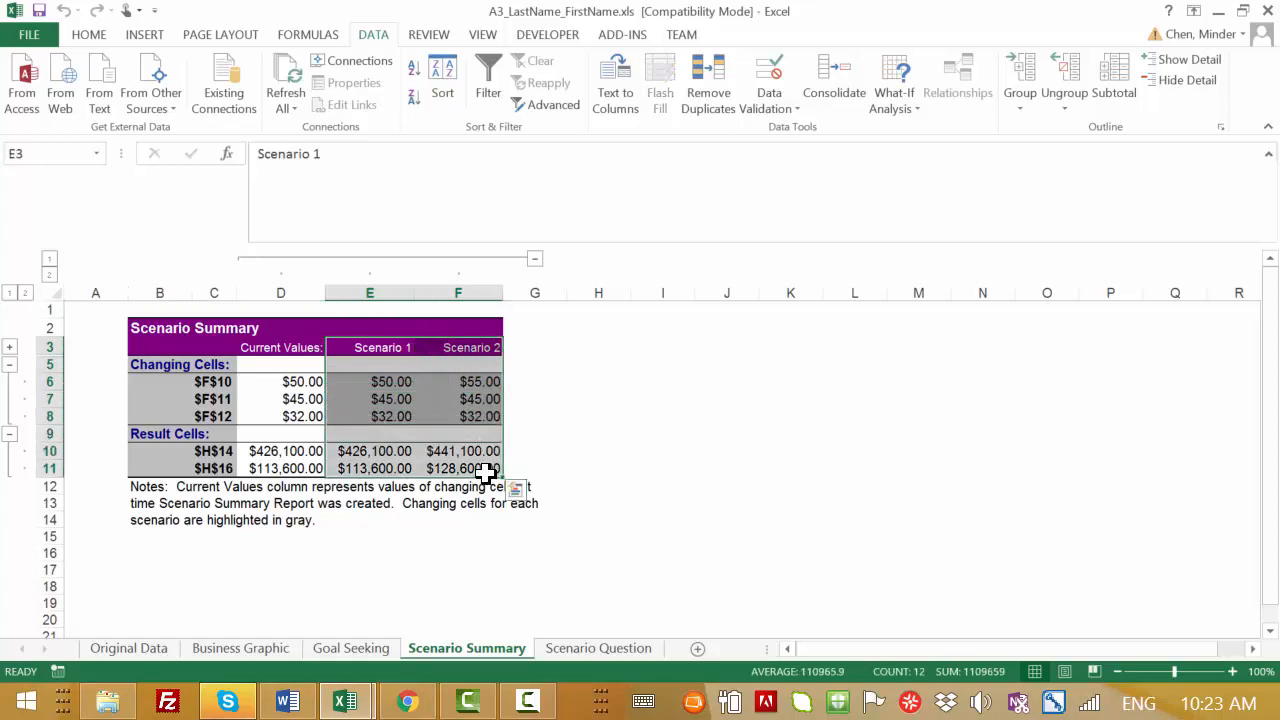
pyautogui.click(520, 337)
pyautogui.moveTo(520, 337); pyautogui.dragTo(597, 466)
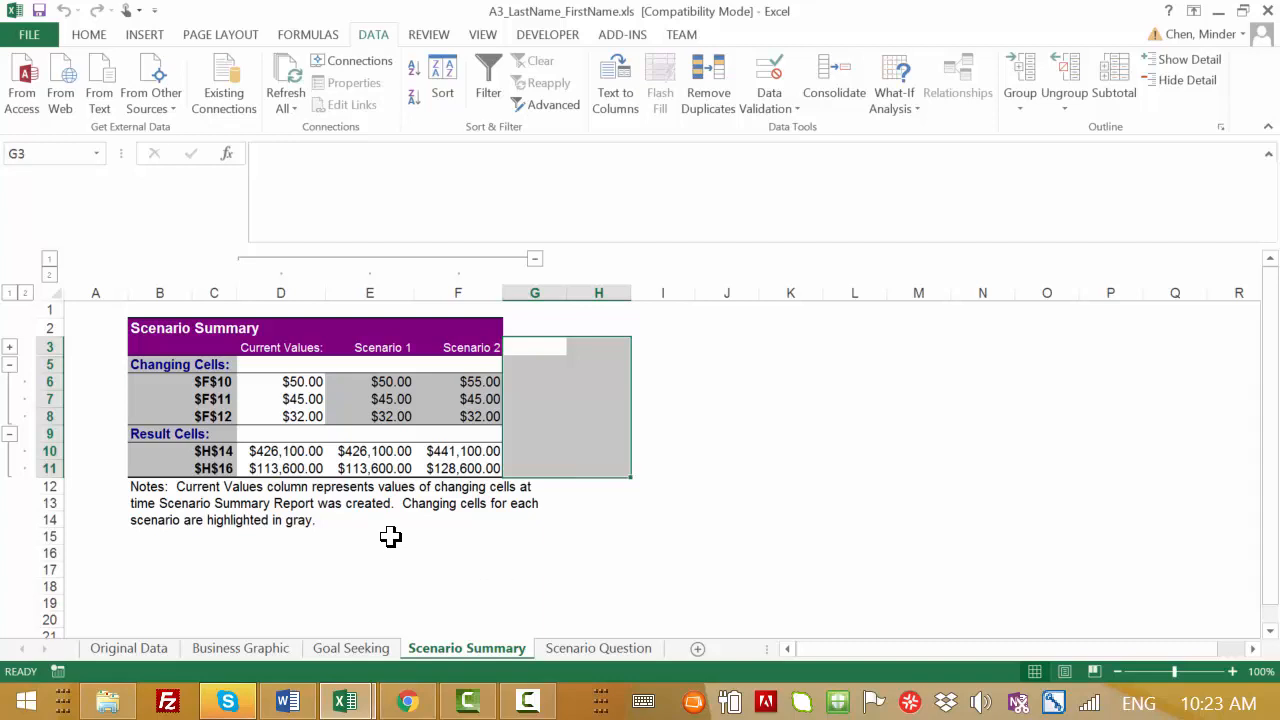
pyautogui.click(207, 378)
pyautogui.moveTo(207, 378); pyautogui.dragTo(212, 470)
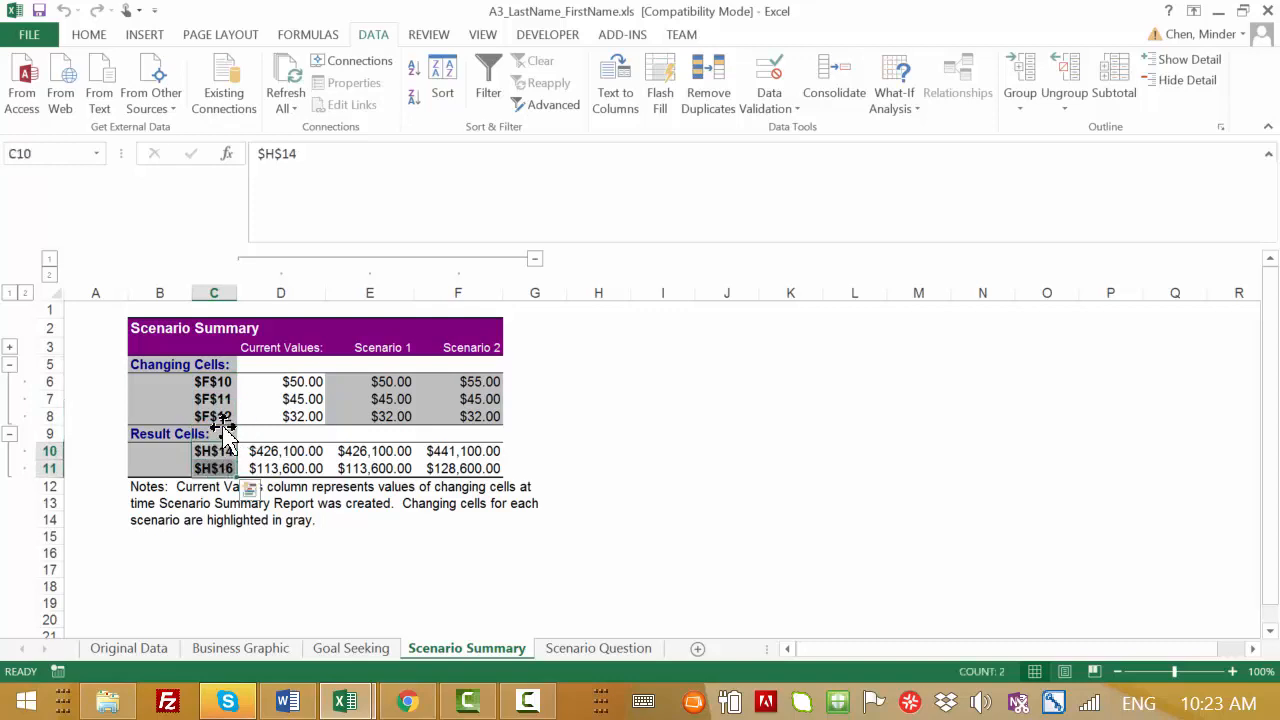
# Delete the Scenario Summary sheet from the workbook.
pyautogui.rightClick(476, 650)
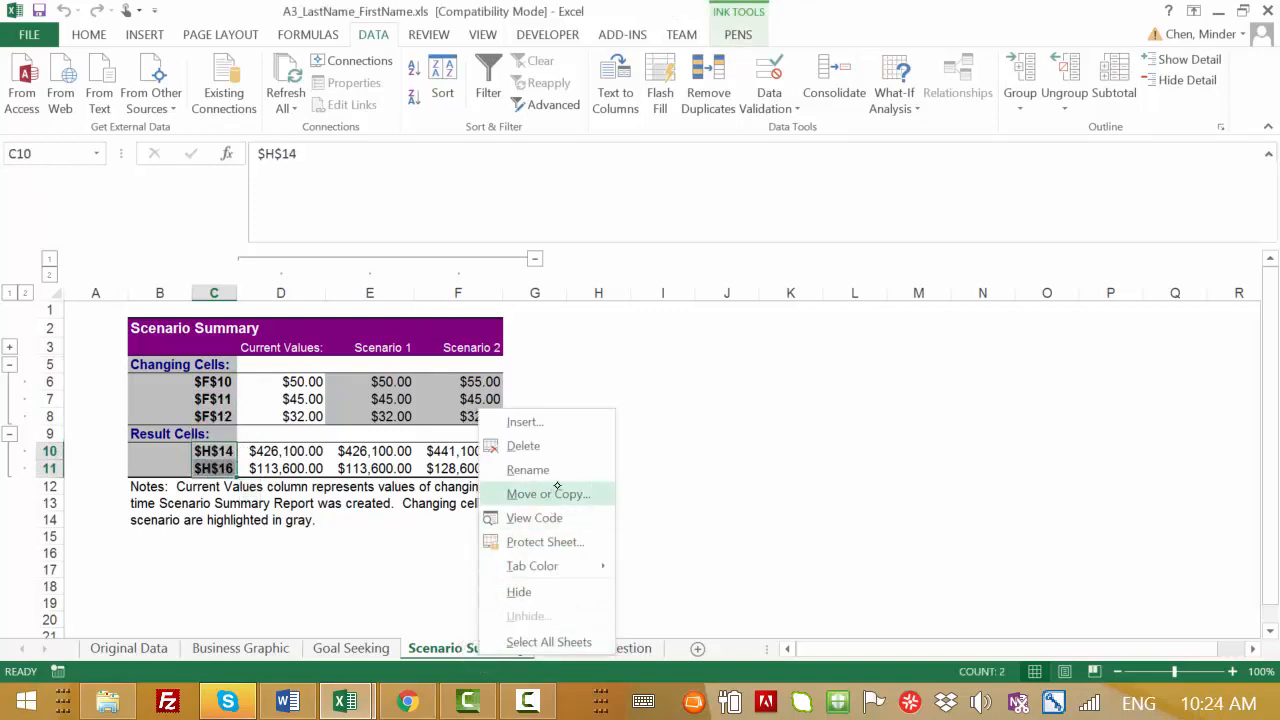
pyautogui.click(565, 447)
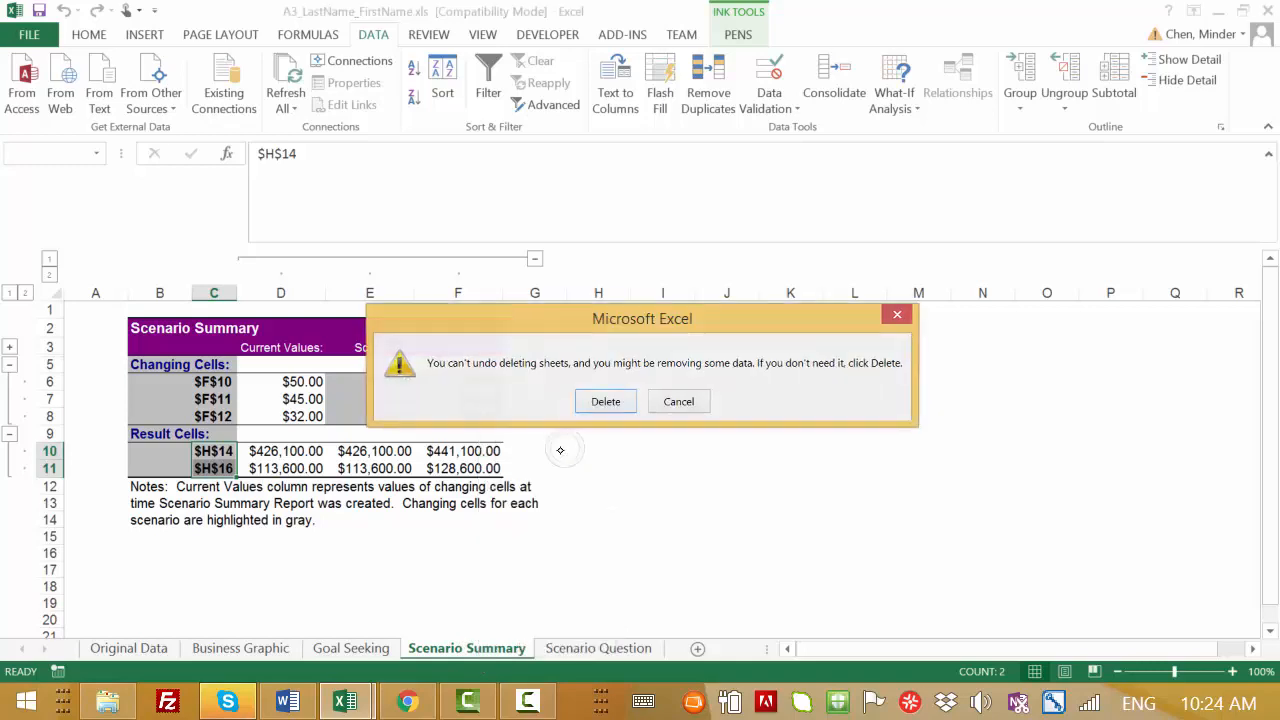
pyautogui.click(606, 402)
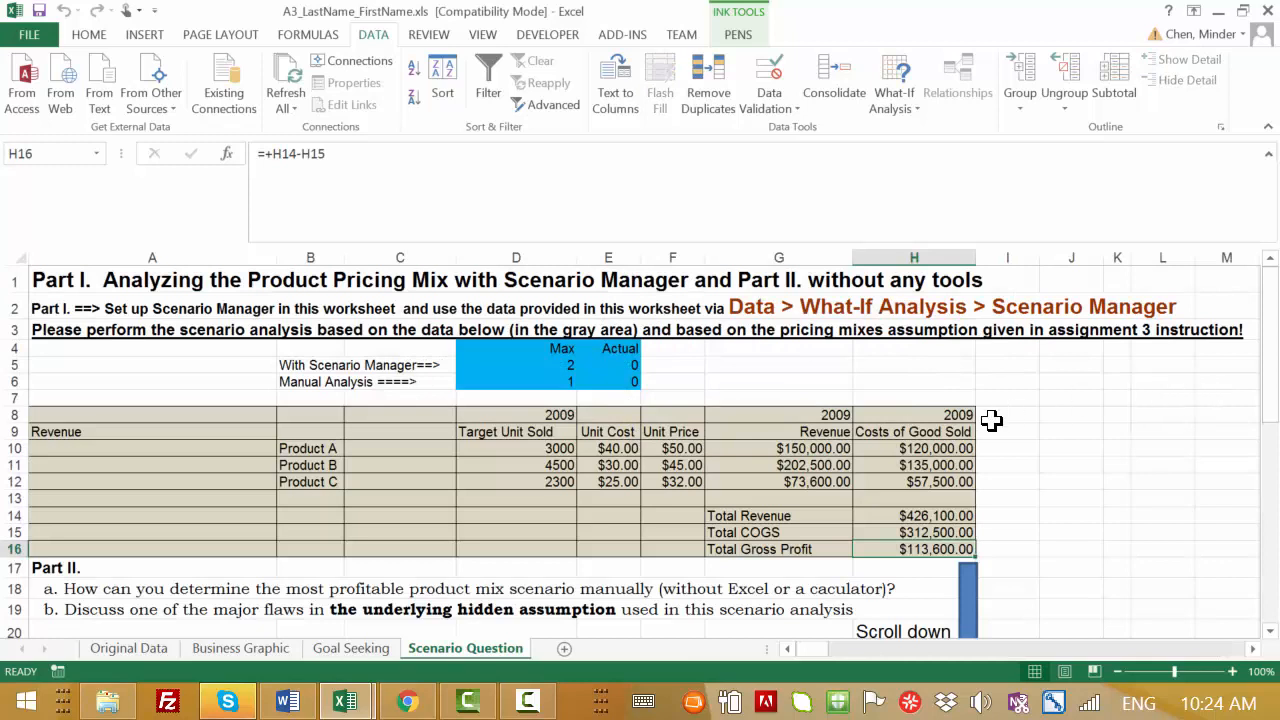
# Name the Total Revenue cell H14 TotalRevenue and check that the defined name leads to that cell.
pyautogui.click(940, 516)
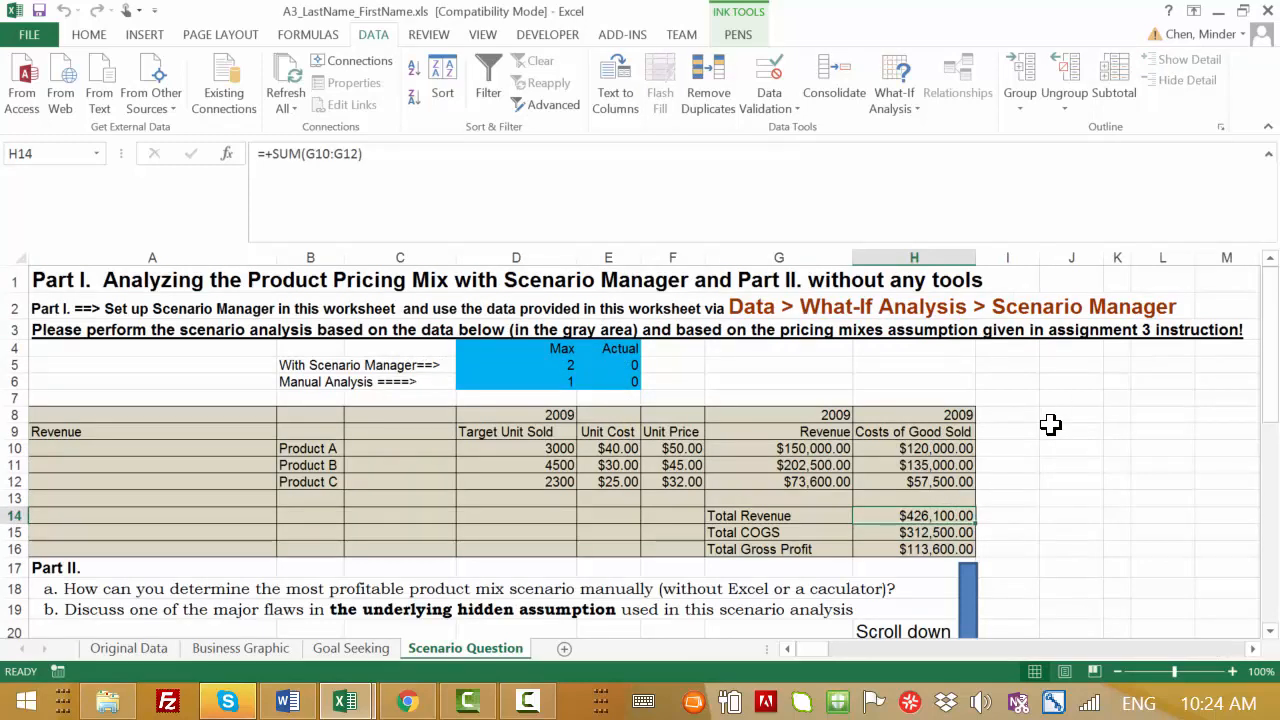
pyautogui.click(70, 156)
pyautogui.write('TotalRev')
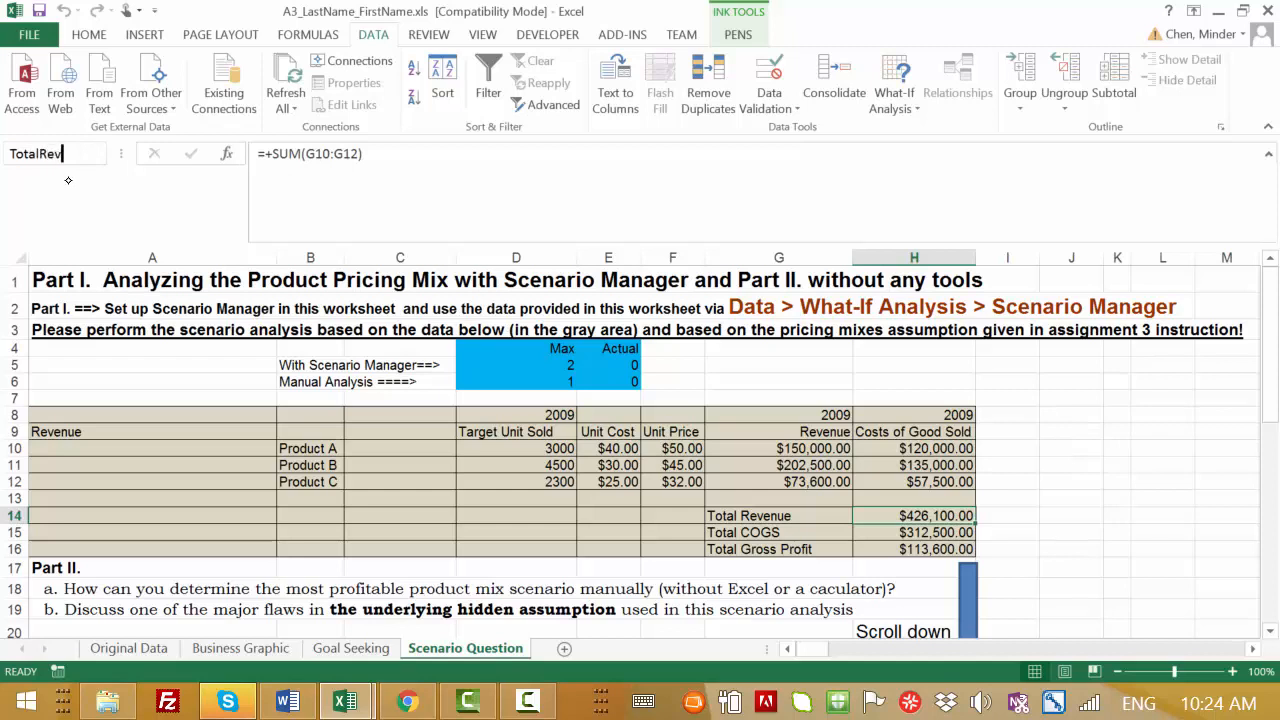
pyautogui.write('eue')
pyautogui.press('BackSpace')
pyautogui.press('BackSpace')
pyautogui.write('nue')
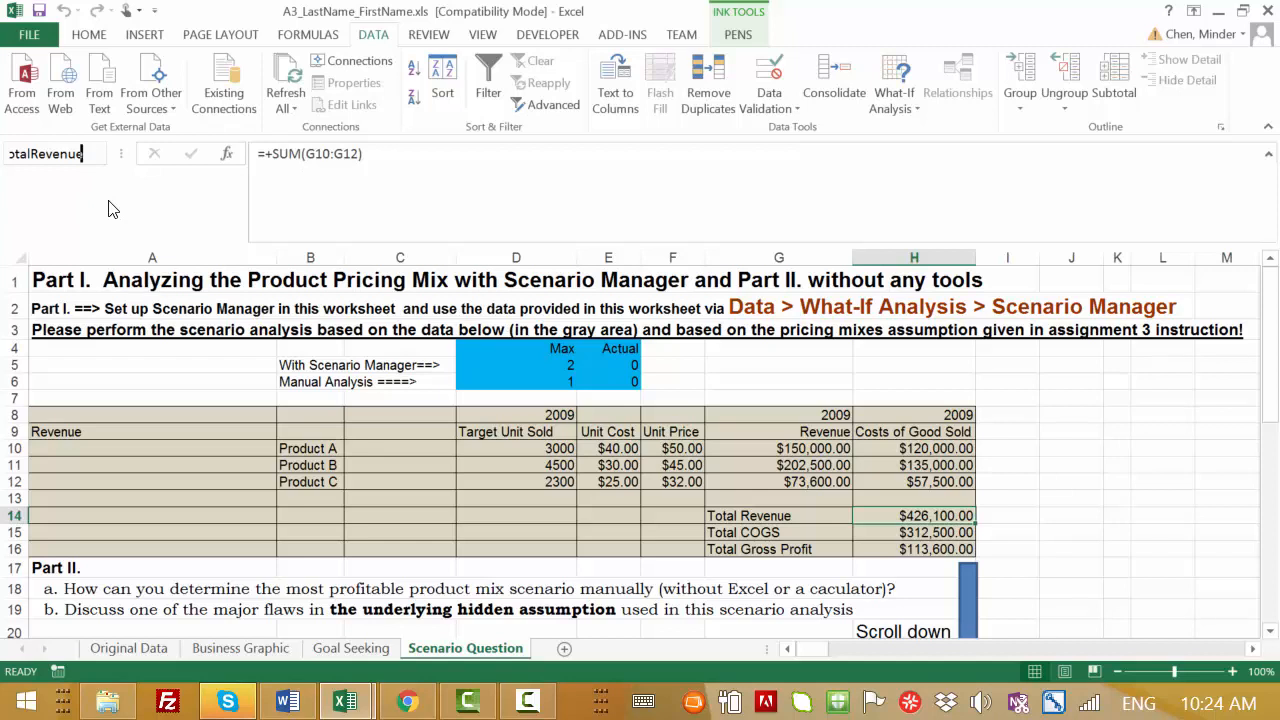
pyautogui.press('Return')
pyautogui.click(72, 157)
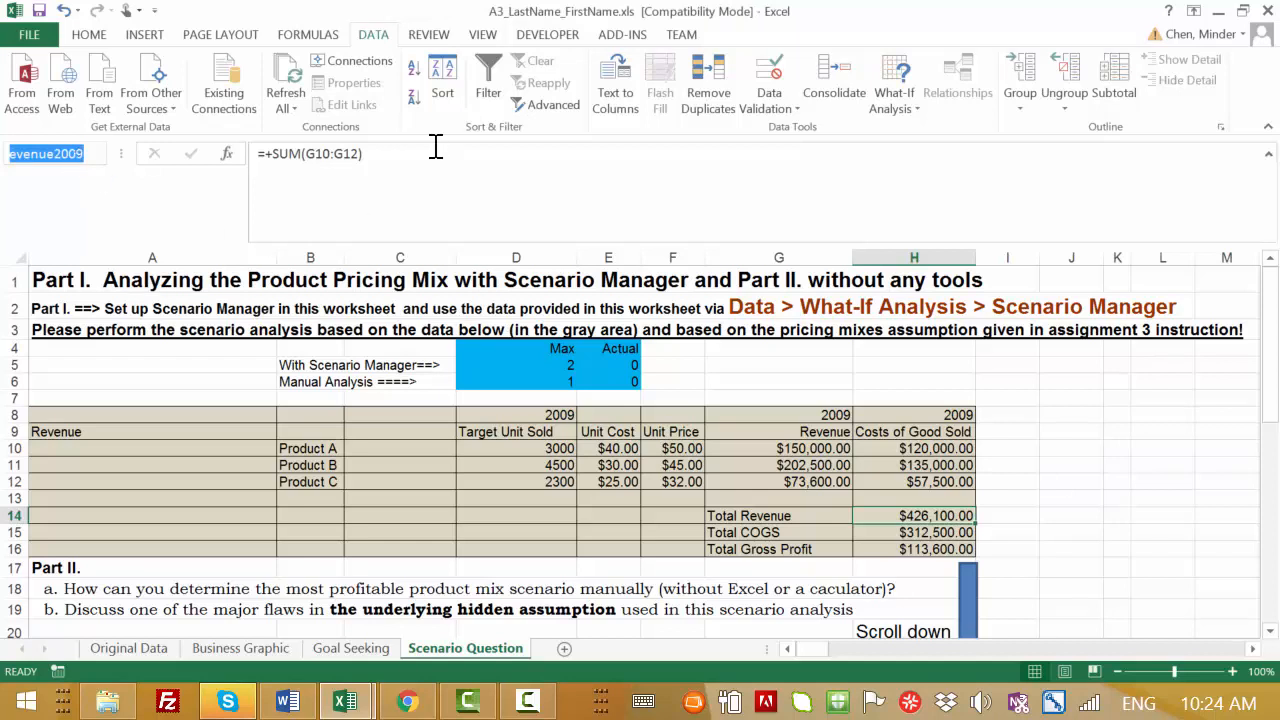
pyautogui.click(920, 516)
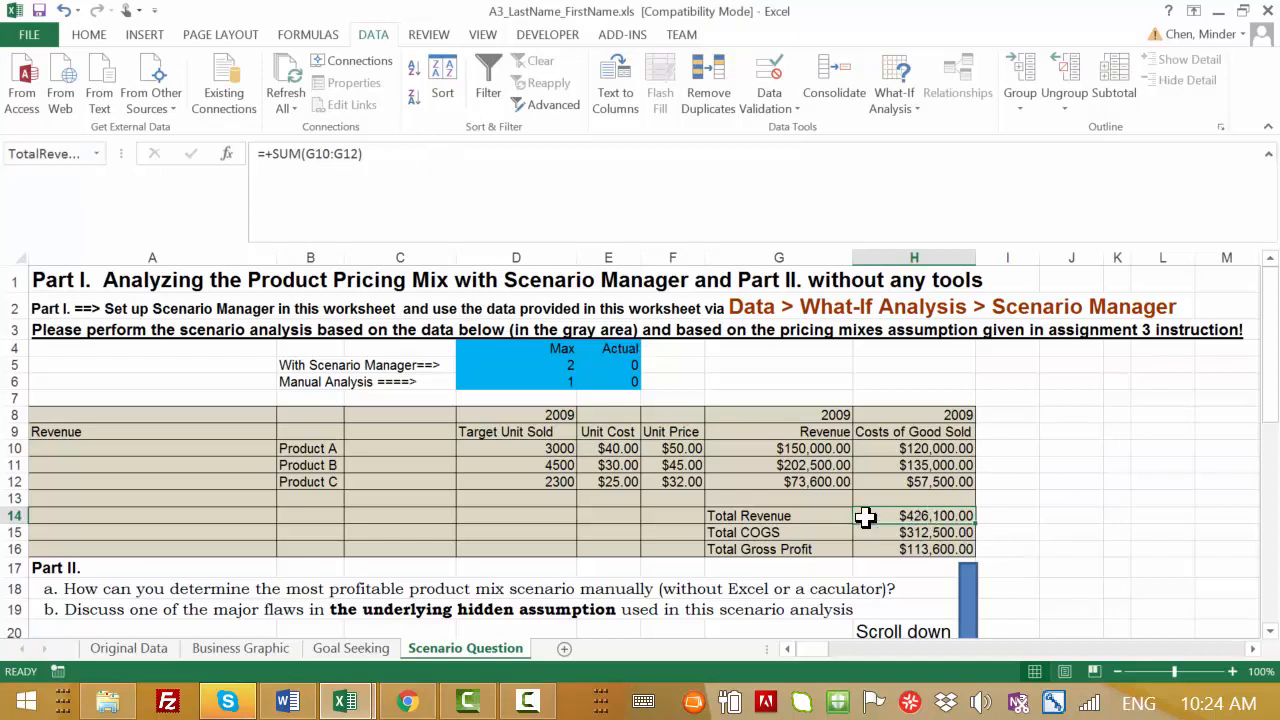
pyautogui.click(97, 153)
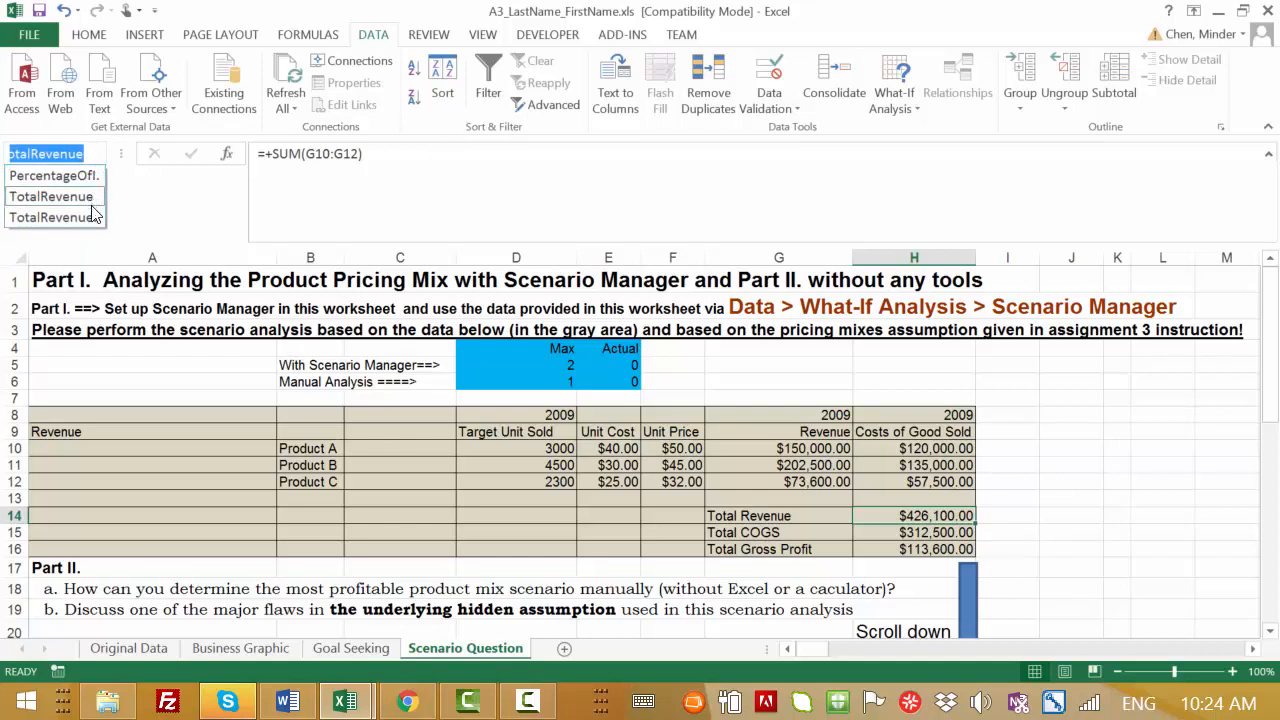
pyautogui.click(91, 201)
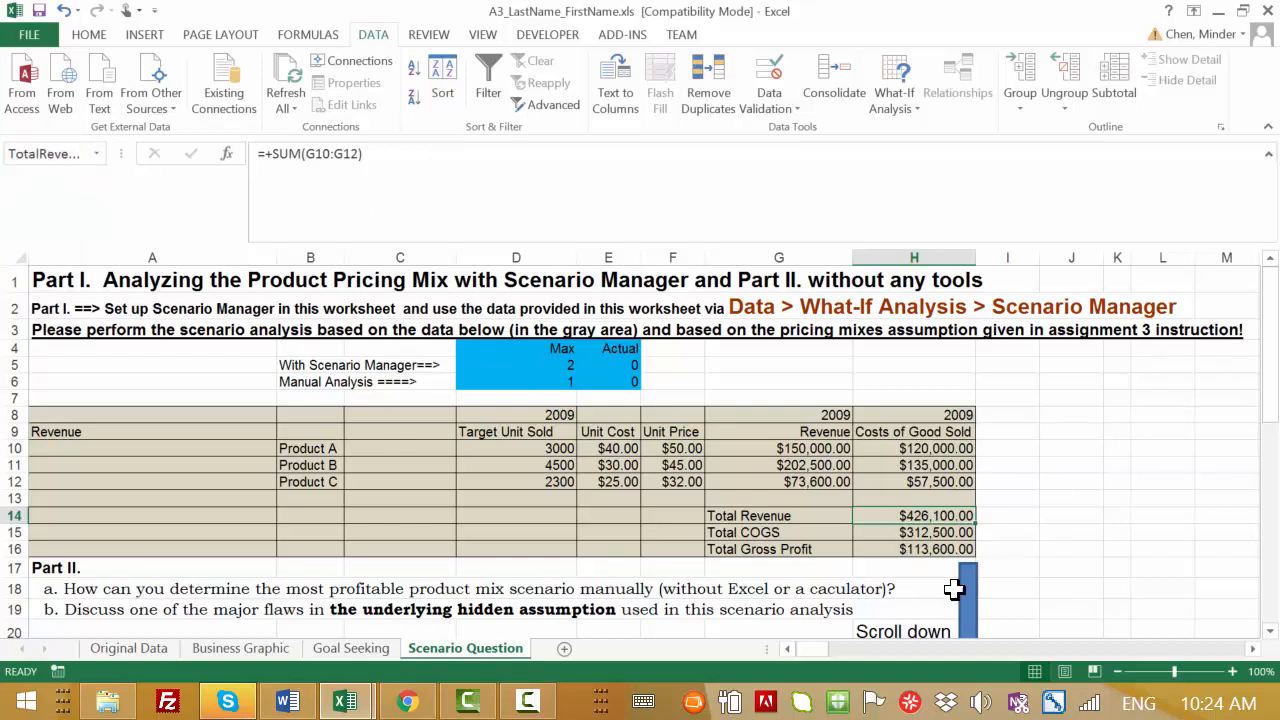
# Name the Total Gross Profit cell H16 TotalGrossProfit and widen the Name Box to fit the full name.
pyautogui.click(929, 551)
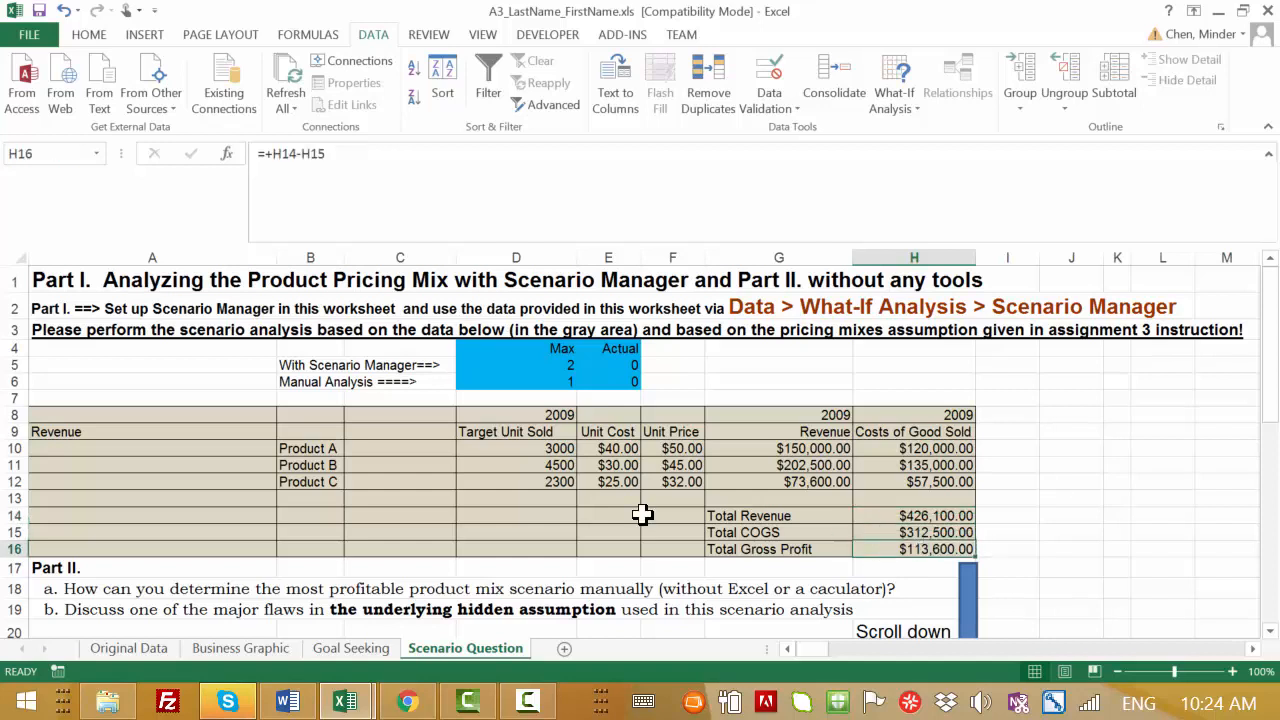
pyautogui.click(48, 157)
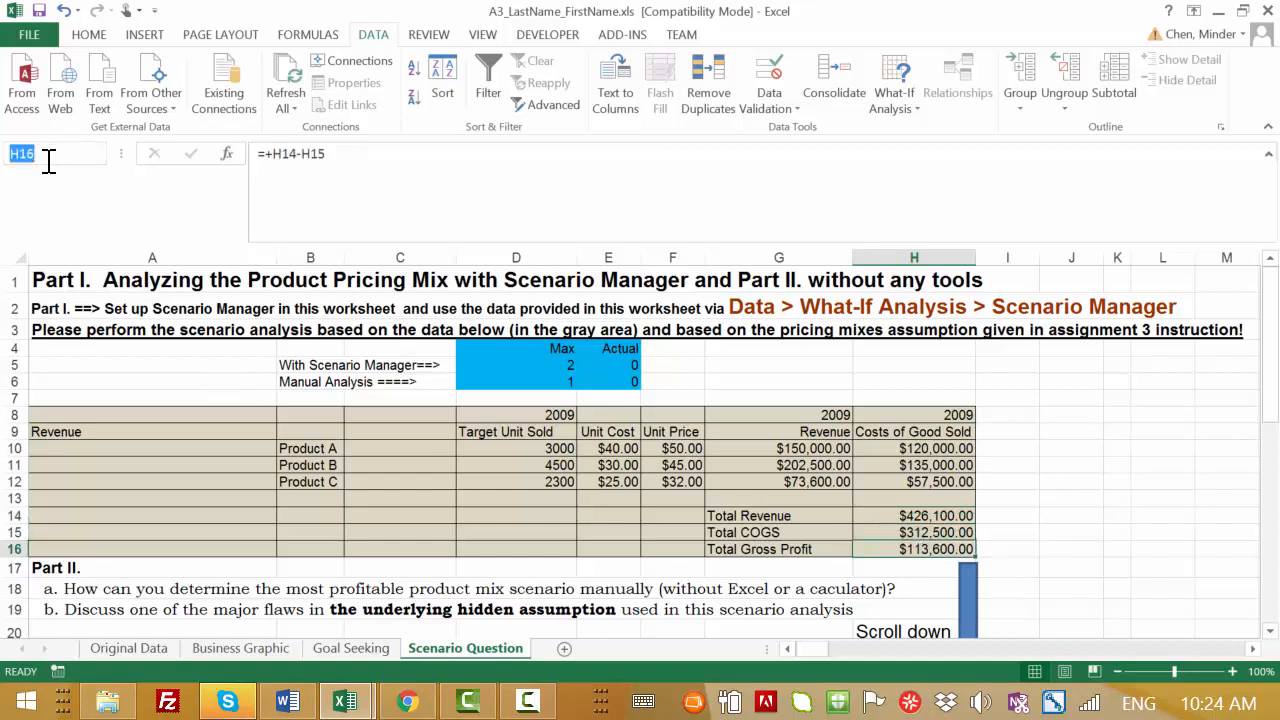
pyautogui.write('Total')
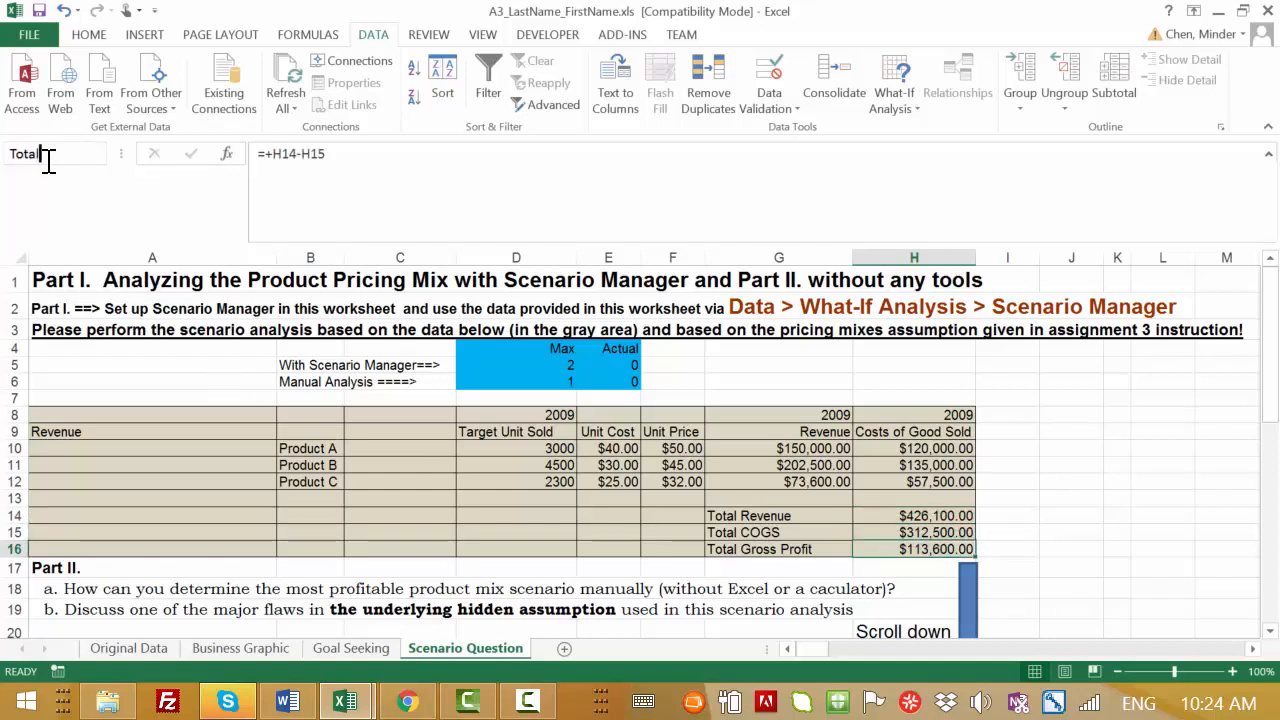
pyautogui.write('GrossProfit')
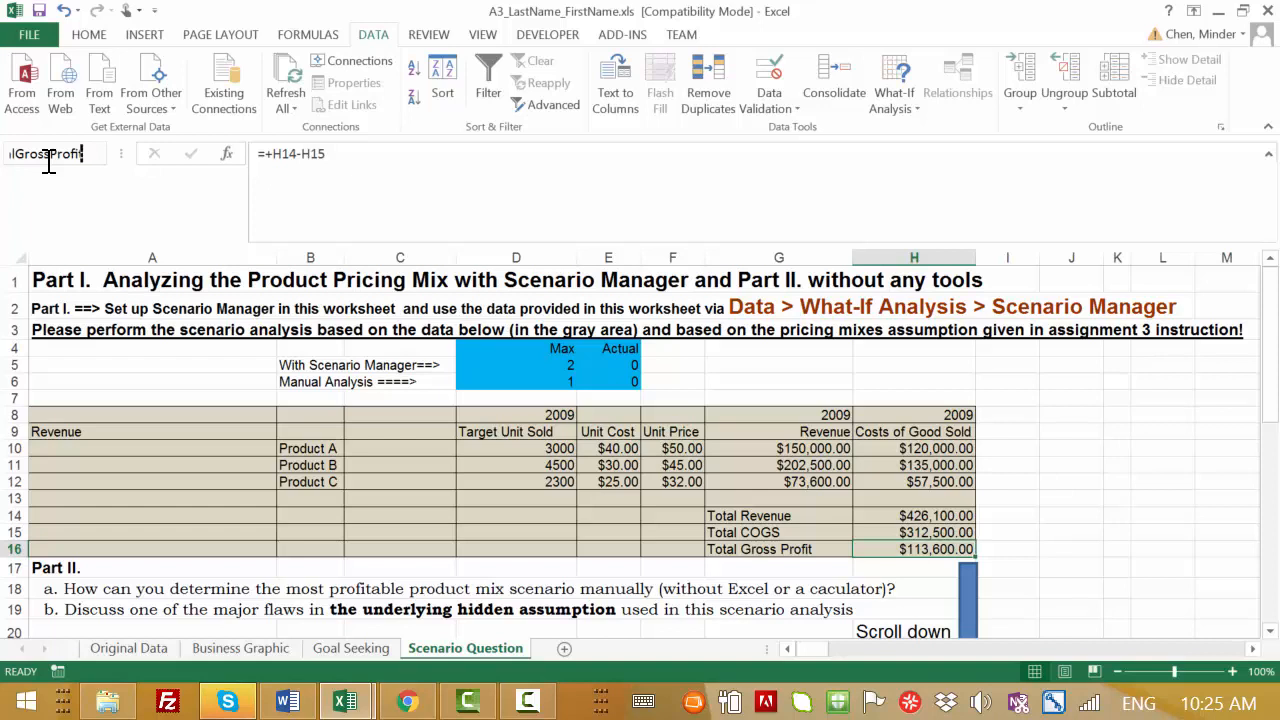
pyautogui.write('s')
pyautogui.press('BackSpace')
pyautogui.write('1')
pyautogui.press('BackSpace')
pyautogui.press('Return')
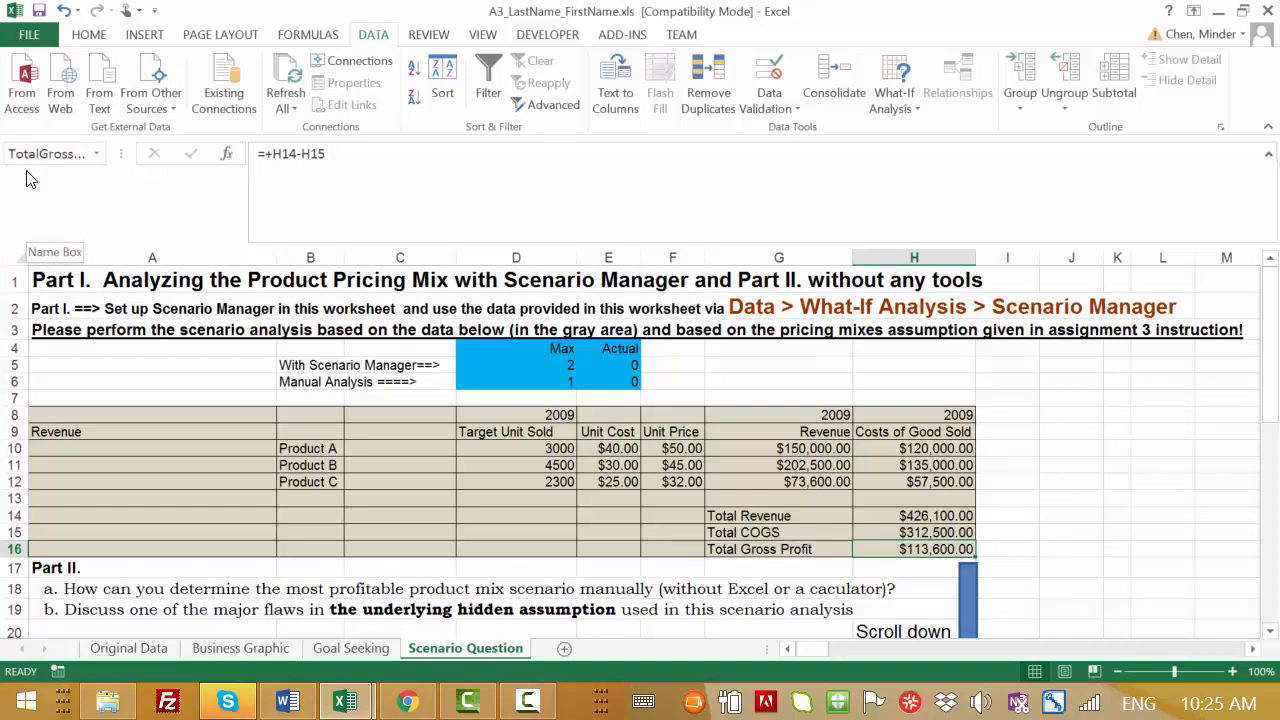
pyautogui.moveTo(120, 153); pyautogui.dragTo(237, 153)
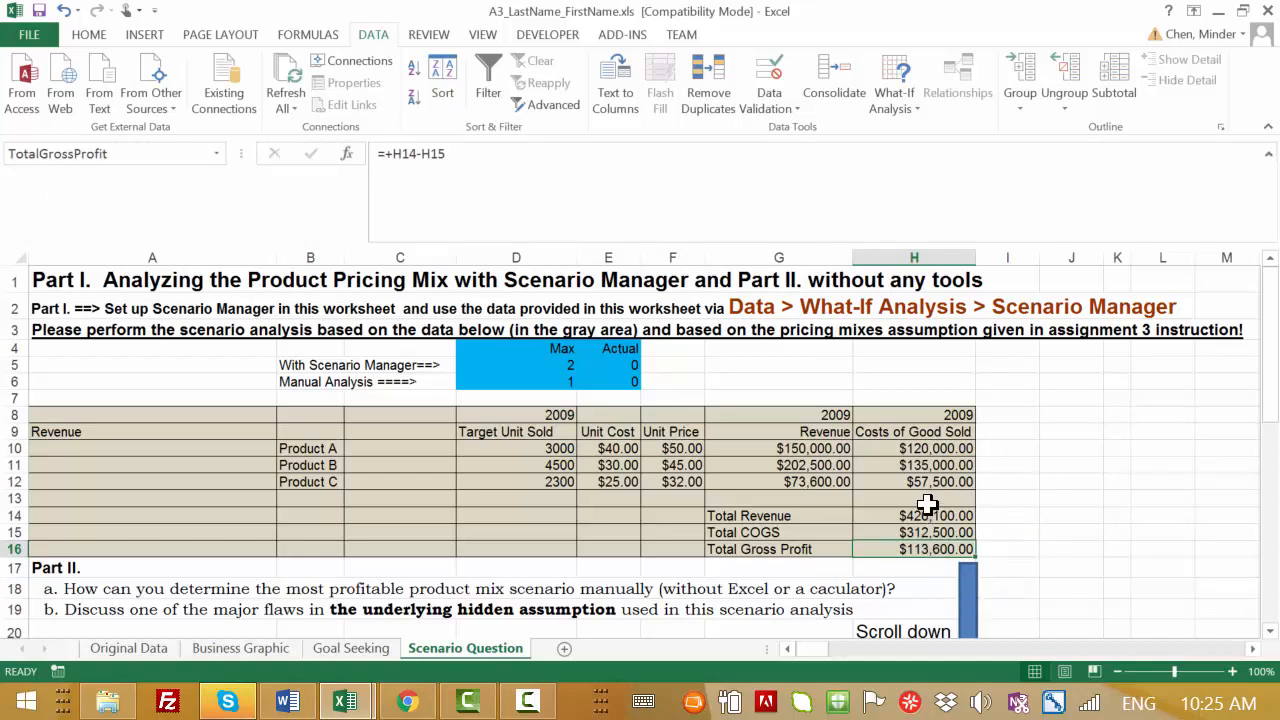
# Name the Product A unit price cell F10 Product_A_Price.
pyautogui.moveTo(666, 449); pyautogui.dragTo(668, 482)
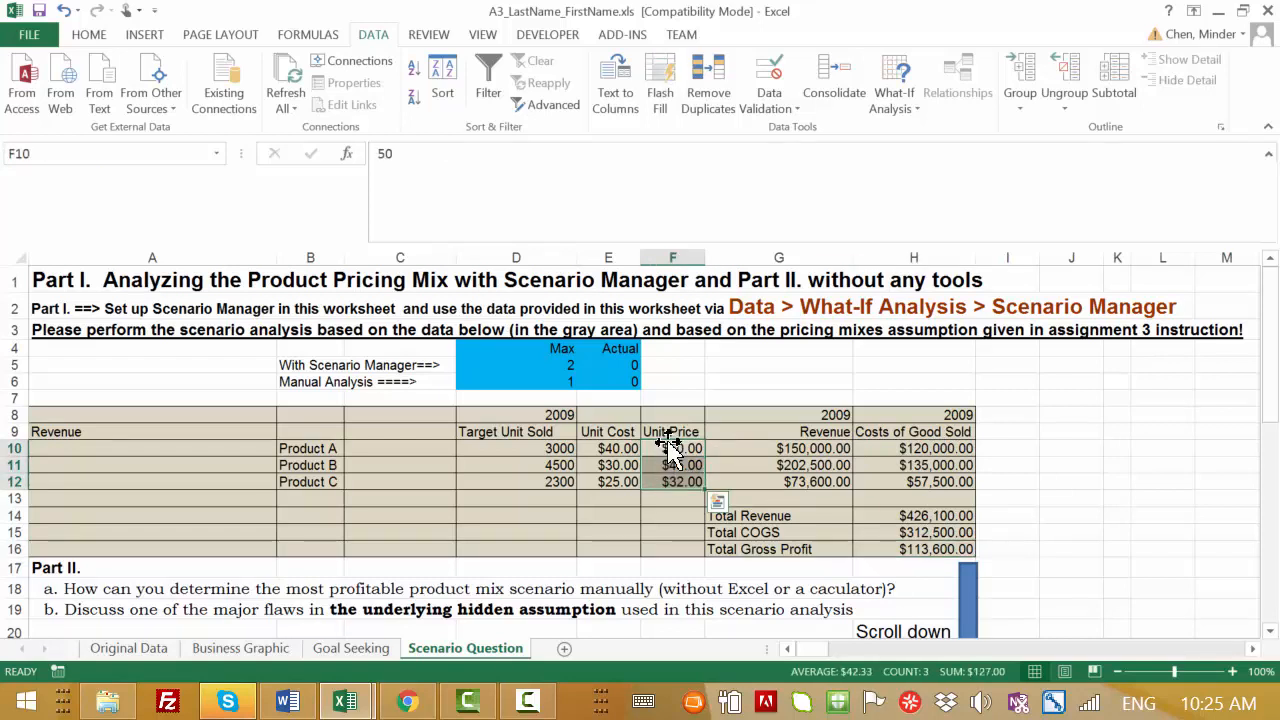
pyautogui.click(668, 449)
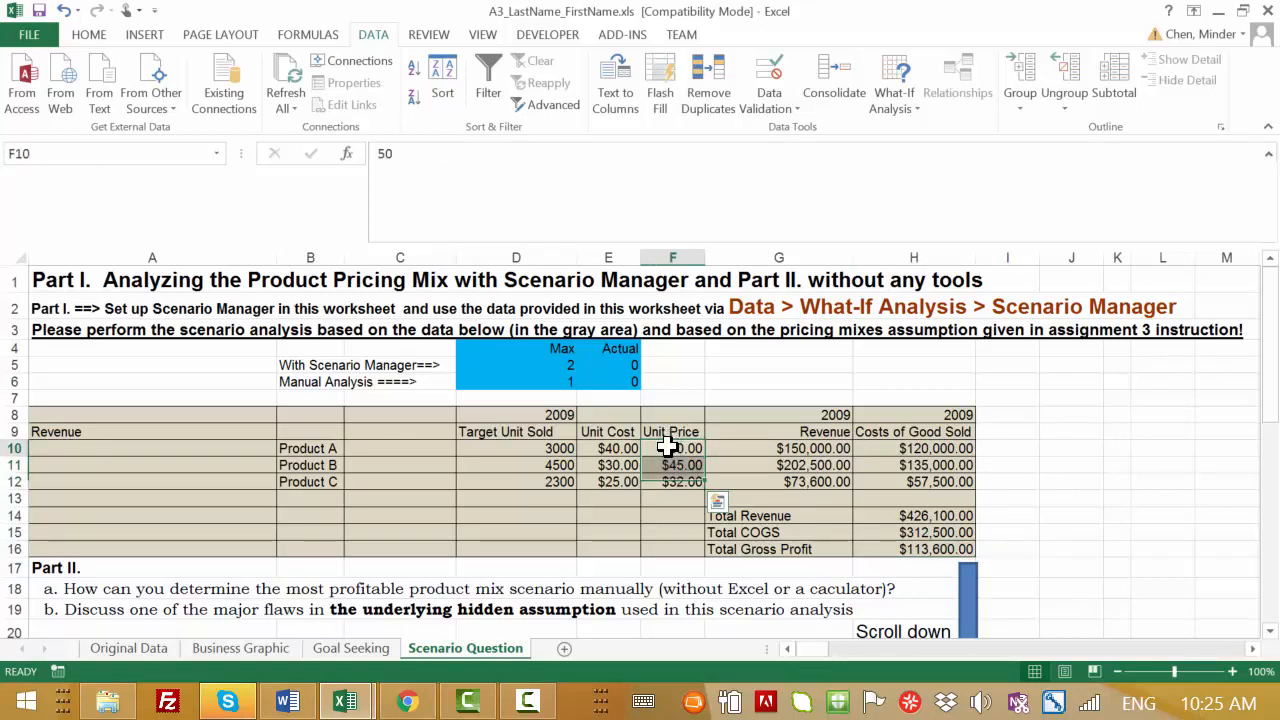
pyautogui.click(56, 151)
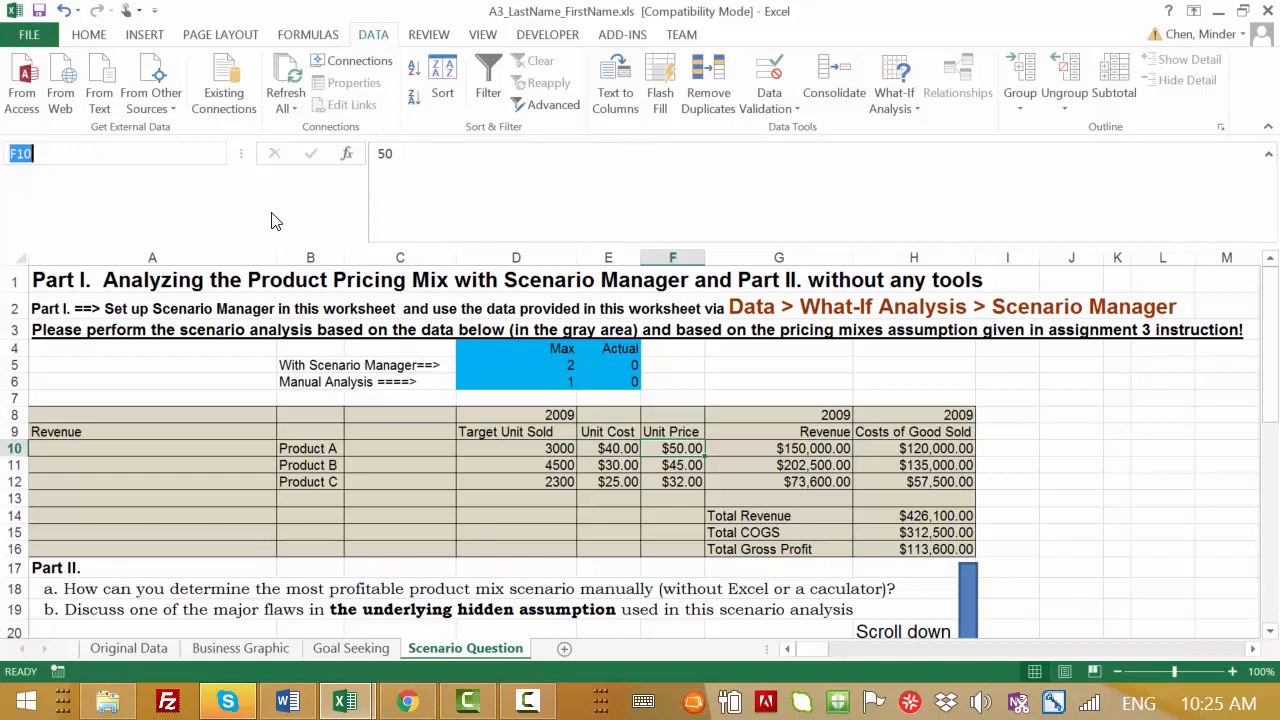
pyautogui.write('ProductAPrice')
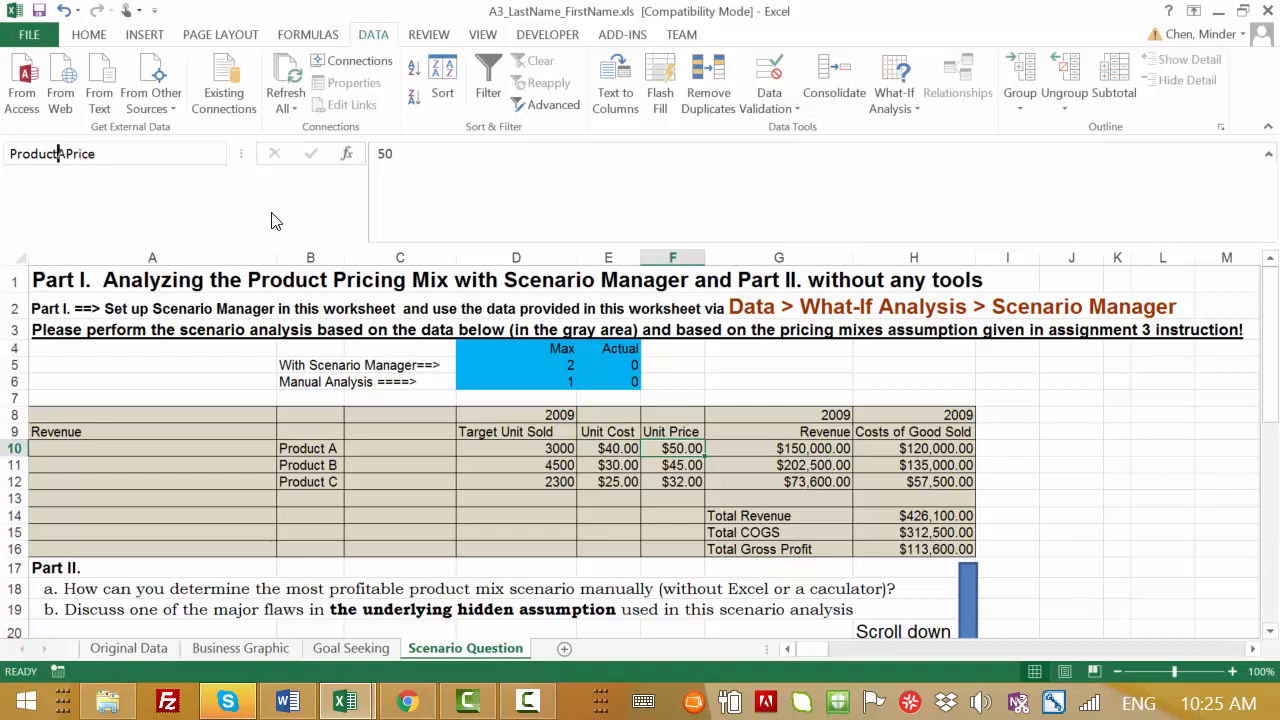
pyautogui.write('_A_')
pyautogui.press('Return')
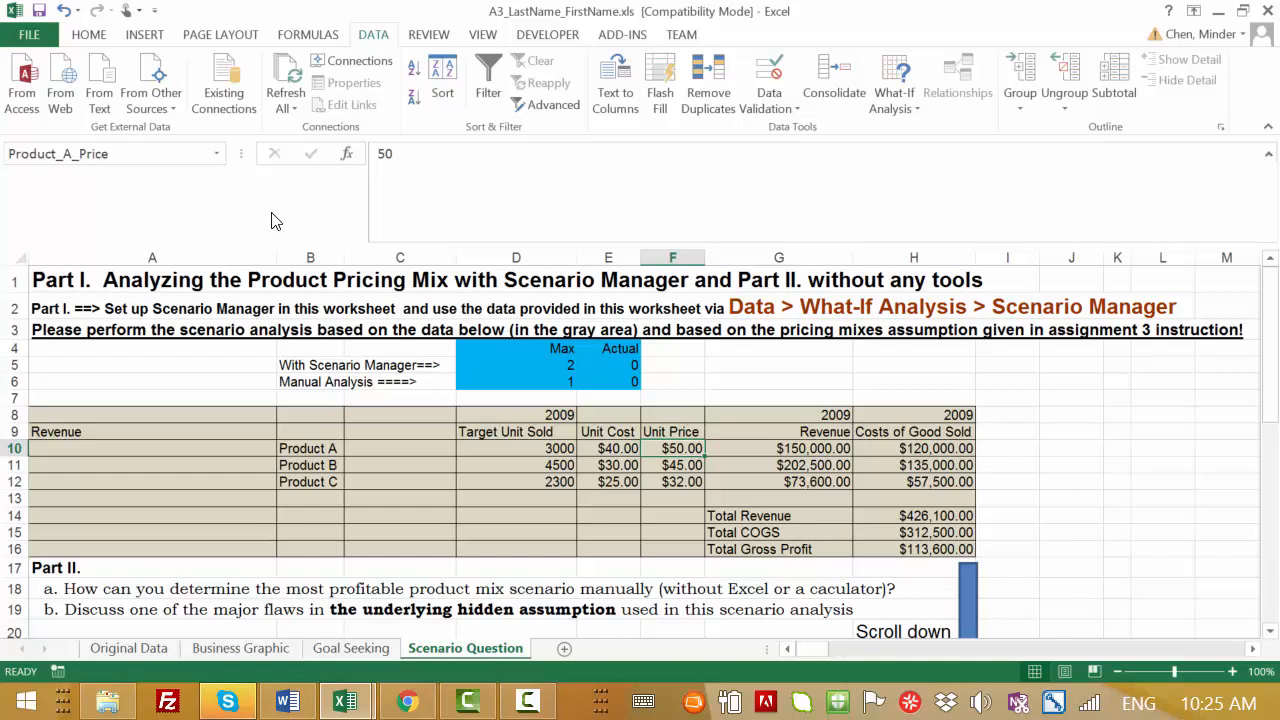
# Move the Product B unit price from cell F11 to G1.
pyautogui.click(674, 480)
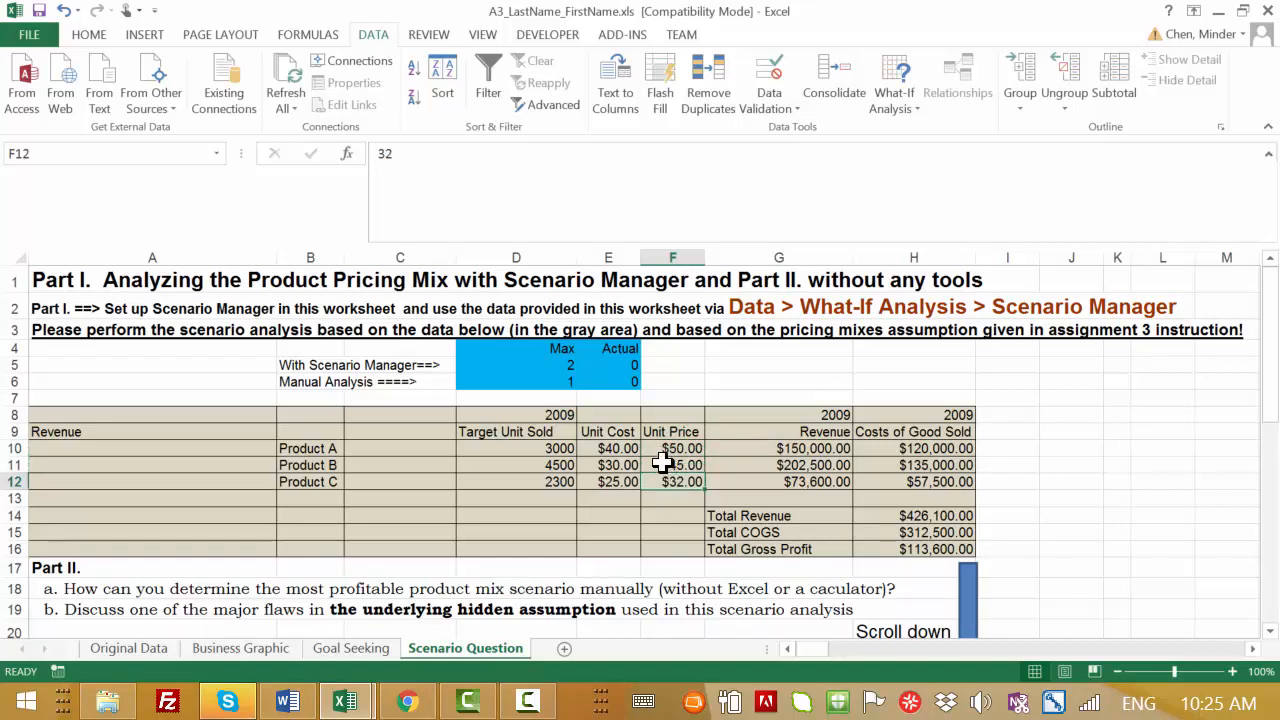
pyautogui.click(677, 465)
pyautogui.moveTo(704, 465); pyautogui.dragTo(768, 281)
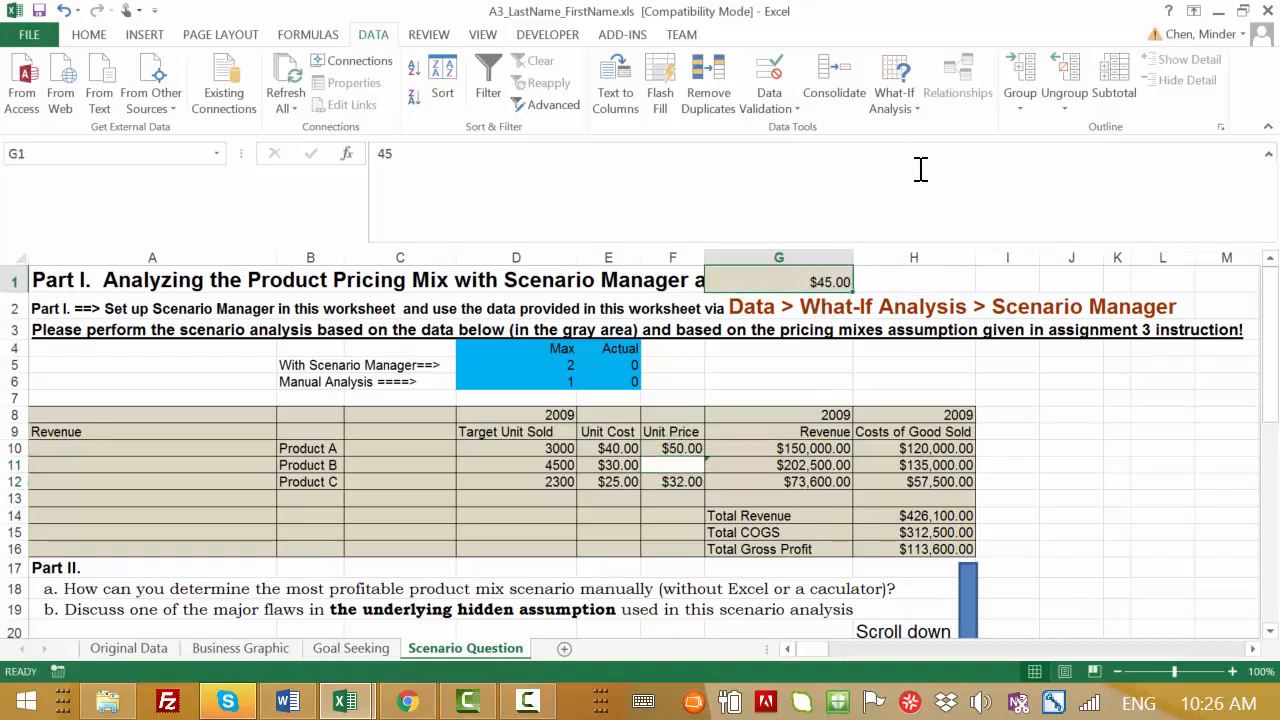
# Generate a scenario summary with result cells H14 and H16, and review its named labels and the gross profit of each scenario.
pyautogui.click(912, 113)
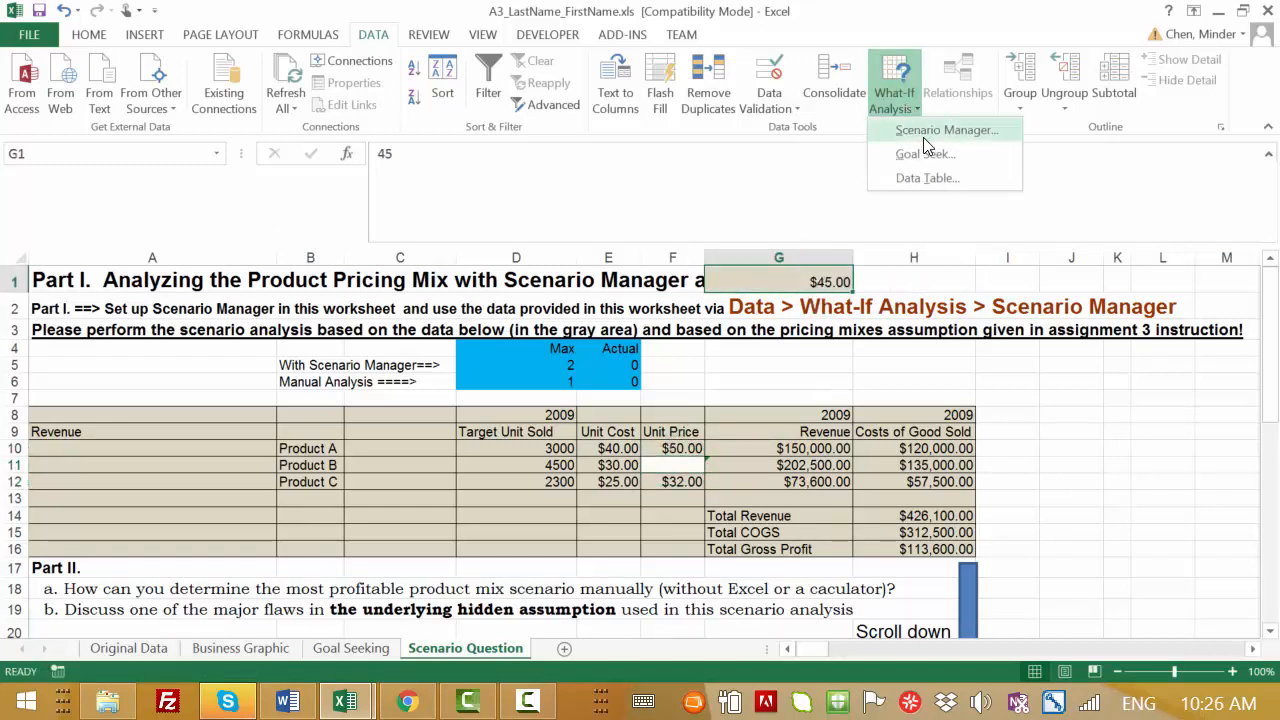
pyautogui.click(923, 137)
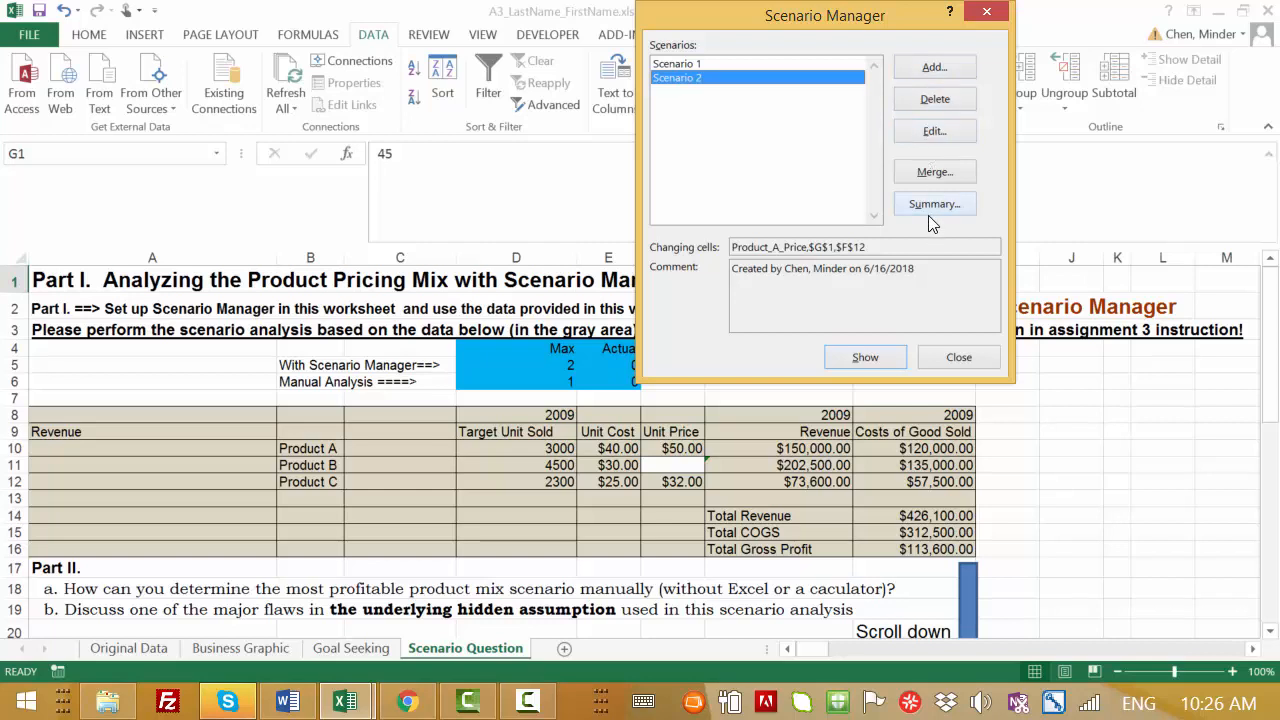
pyautogui.click(928, 205)
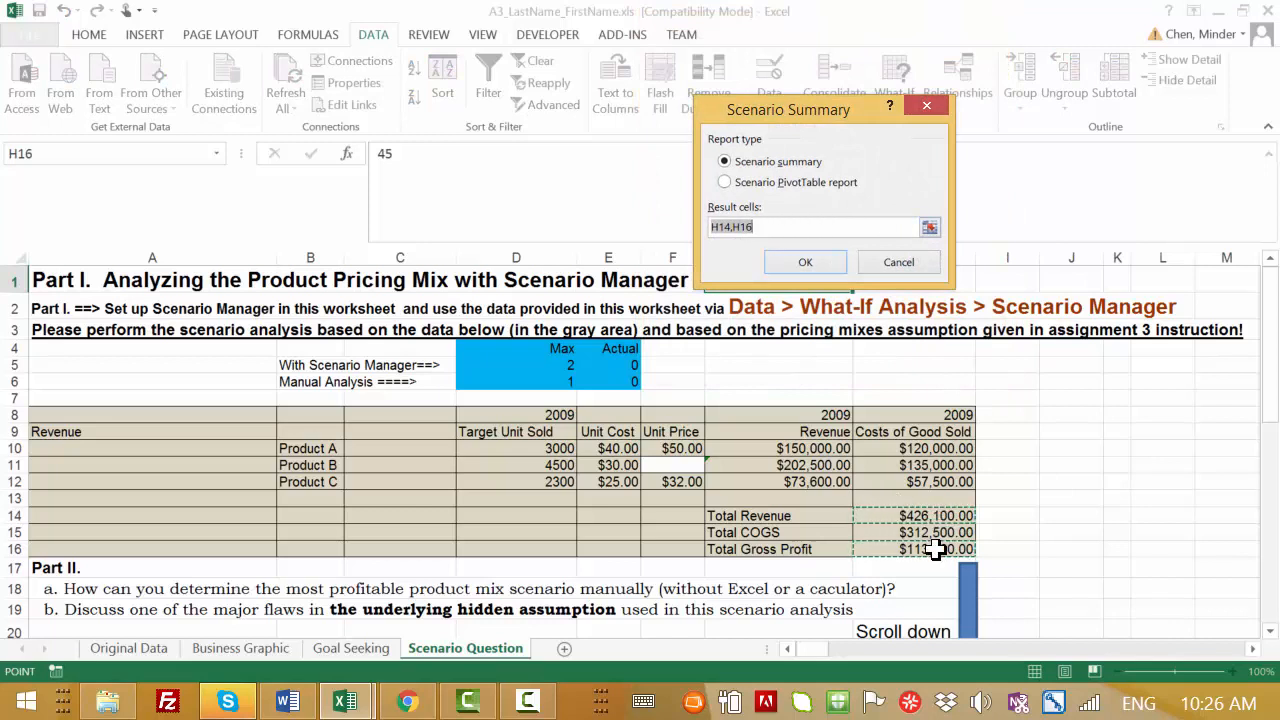
pyautogui.click(818, 262)
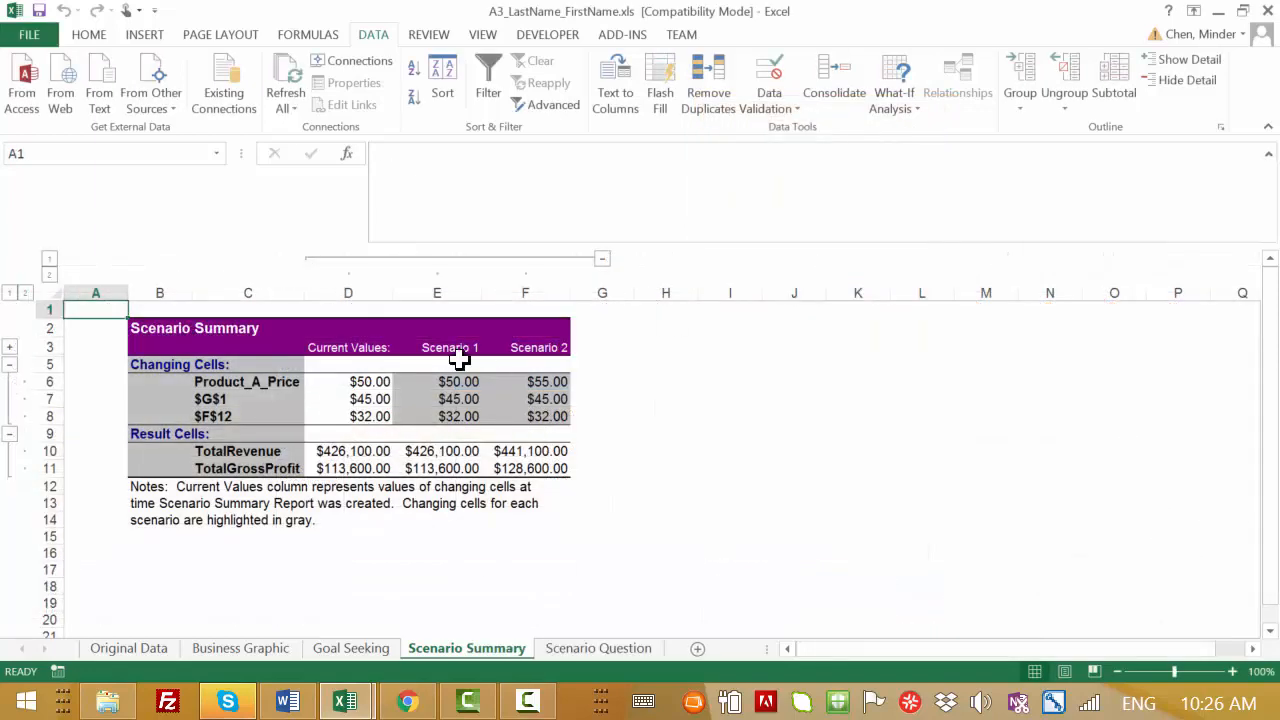
pyautogui.click(255, 382)
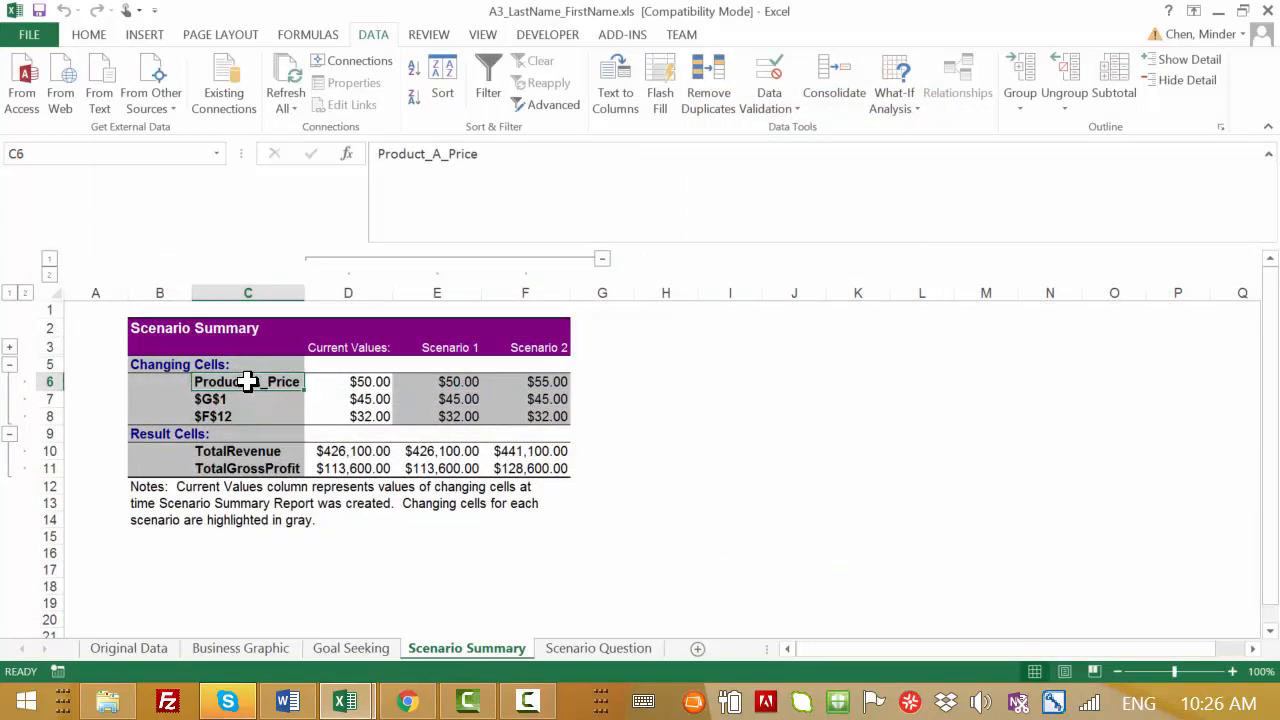
pyautogui.click(263, 452)
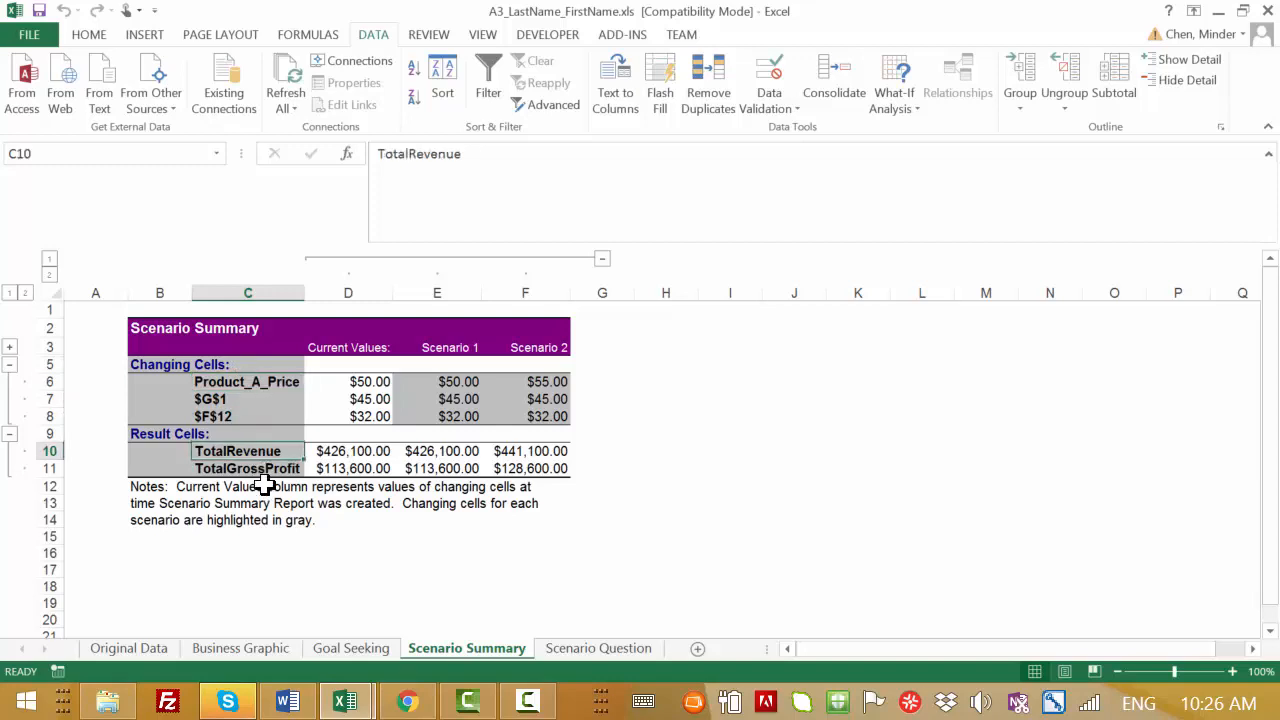
pyautogui.click(262, 470)
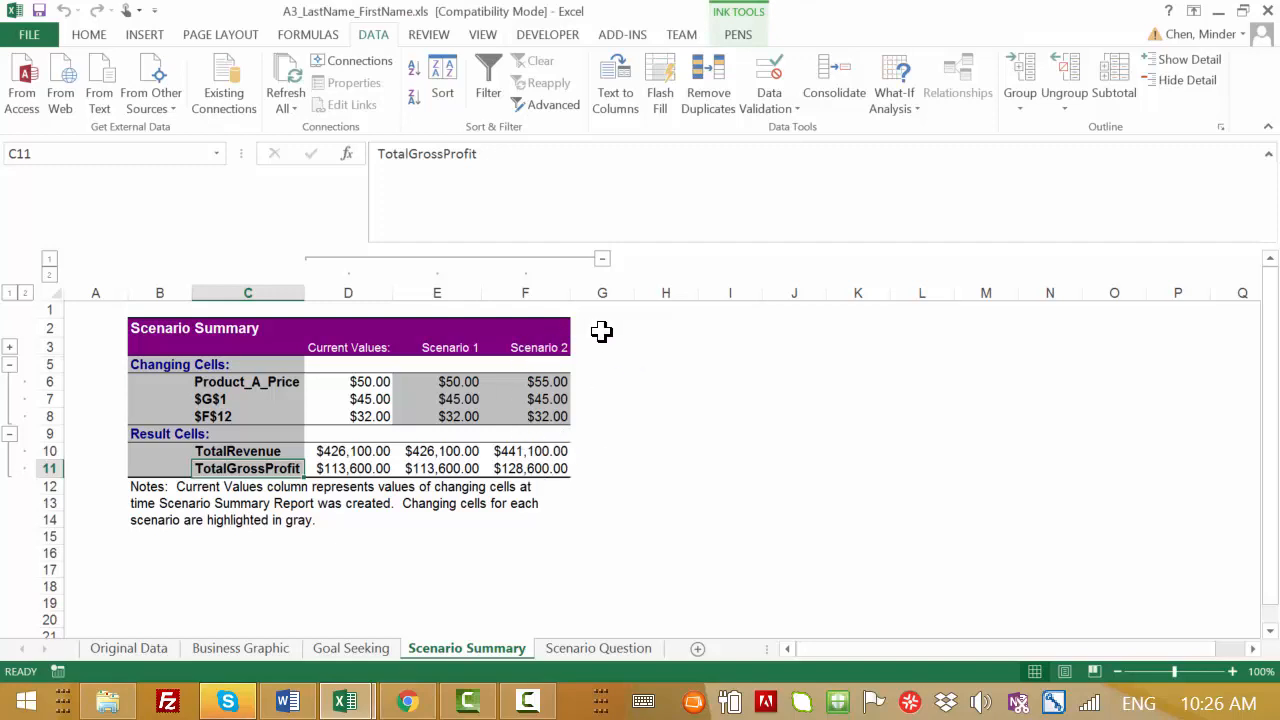
pyautogui.click(464, 468)
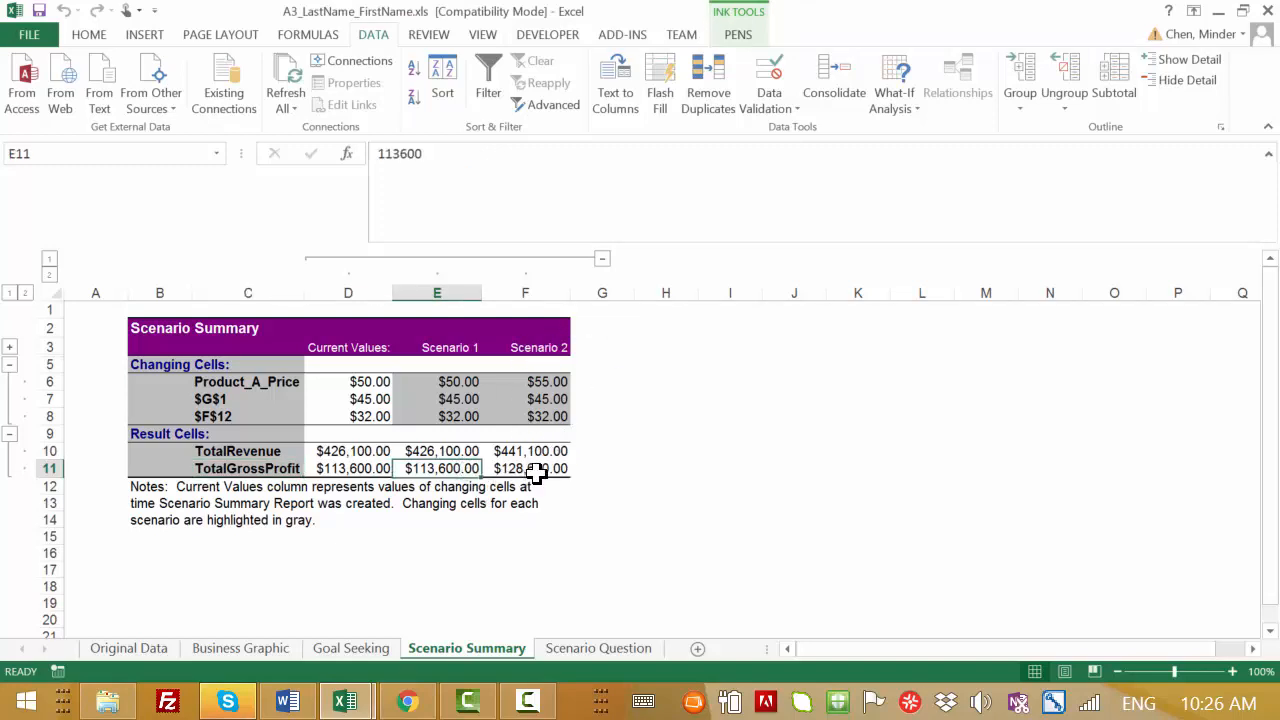
pyautogui.click(532, 470)
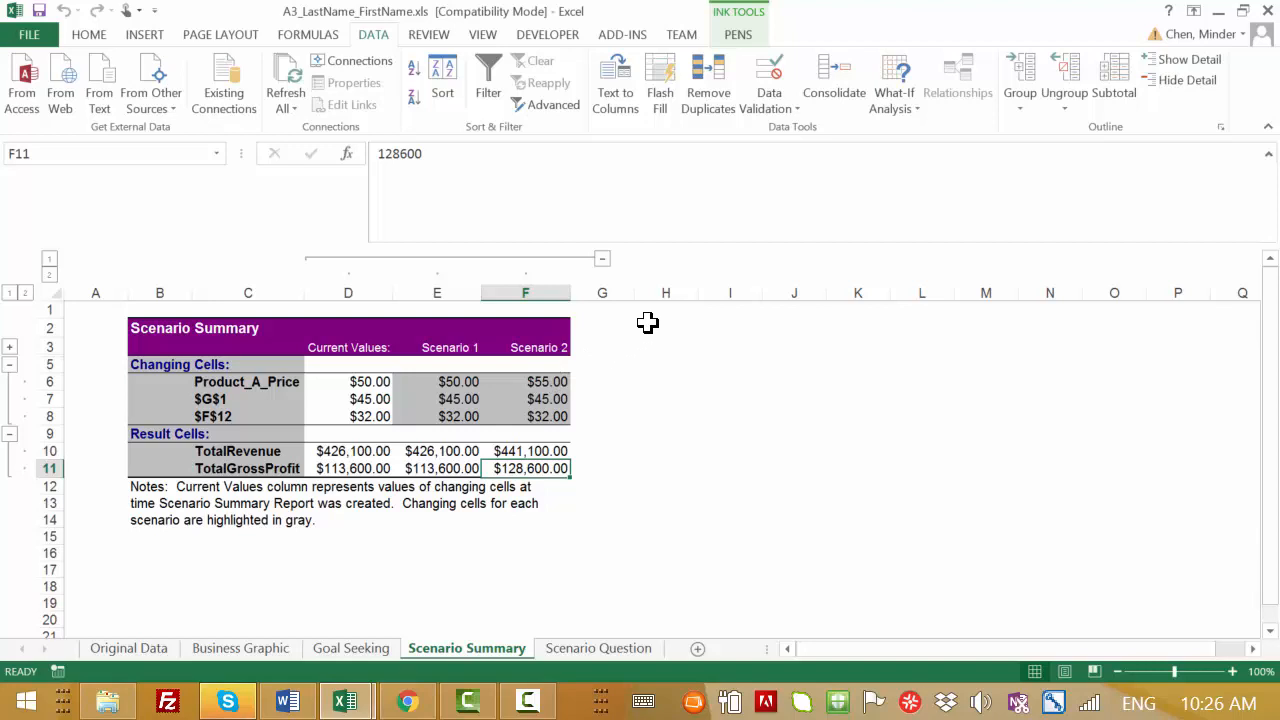
# Draw an oval callout about 1.47" wide and 0.92" high in the blank area beside the scenario summary's notes.
pyautogui.click(145, 34)
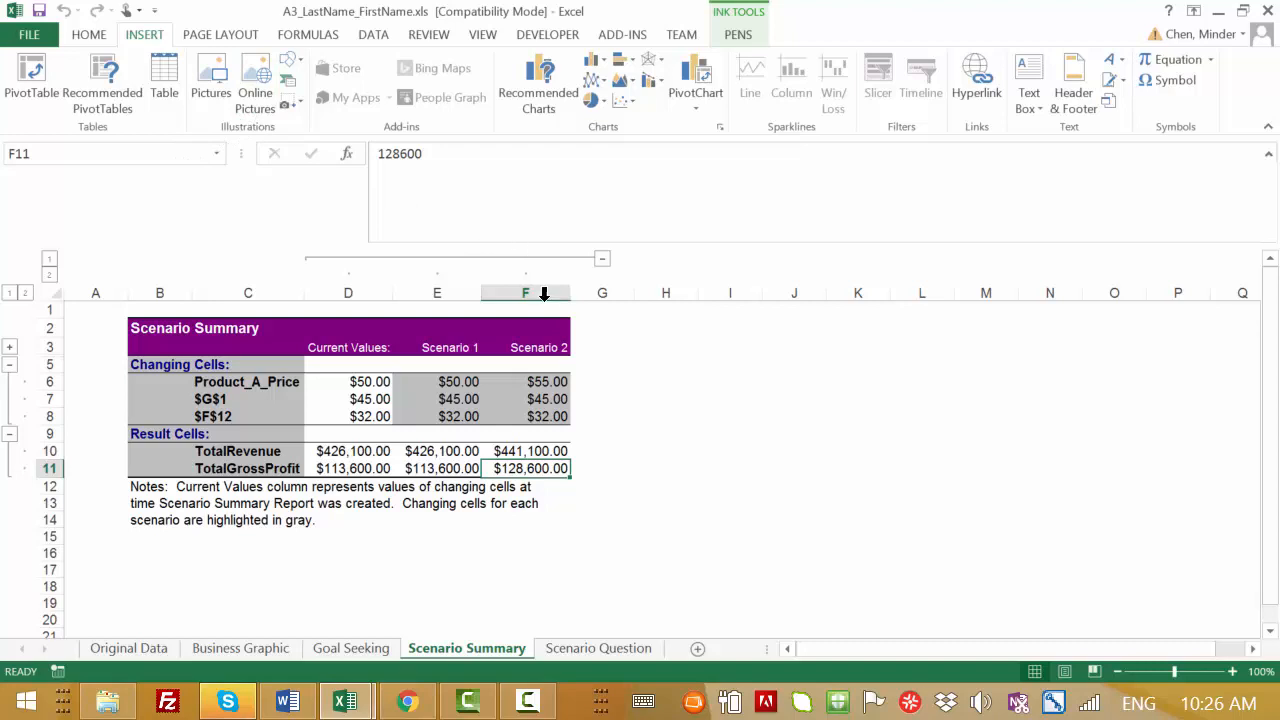
pyautogui.click(622, 485)
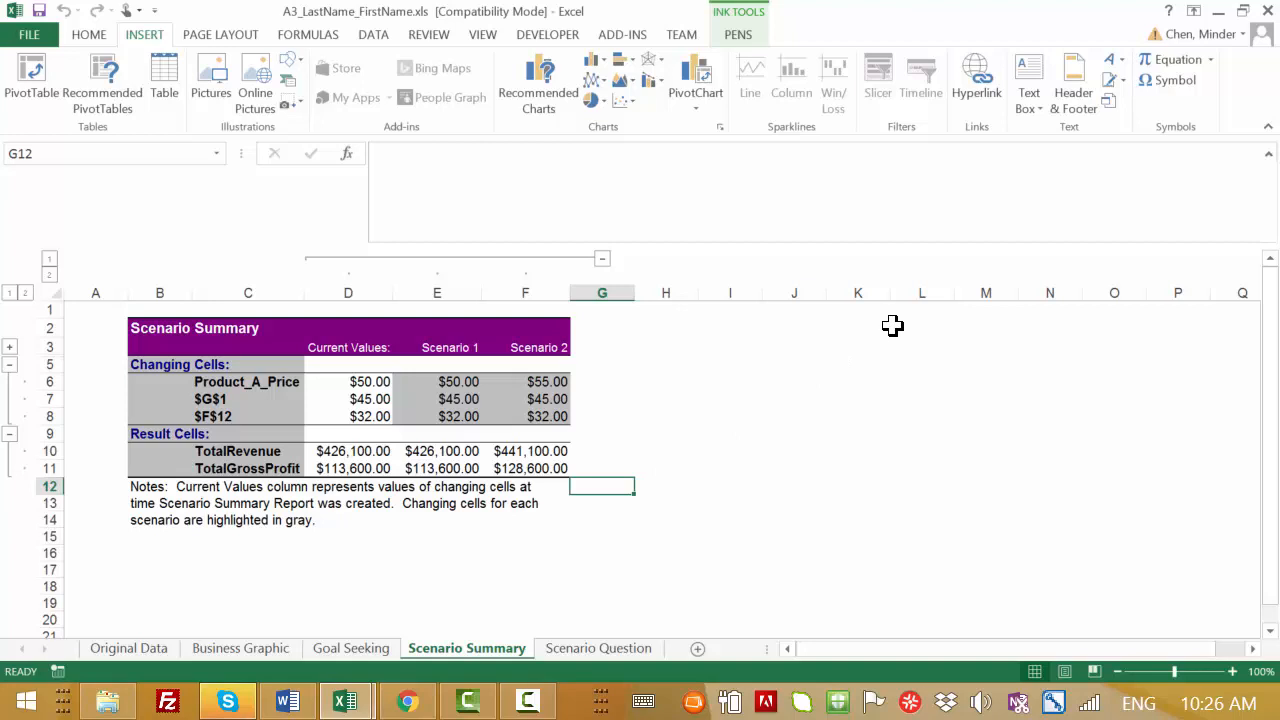
pyautogui.click(212, 94)
pyautogui.click(745, 13)
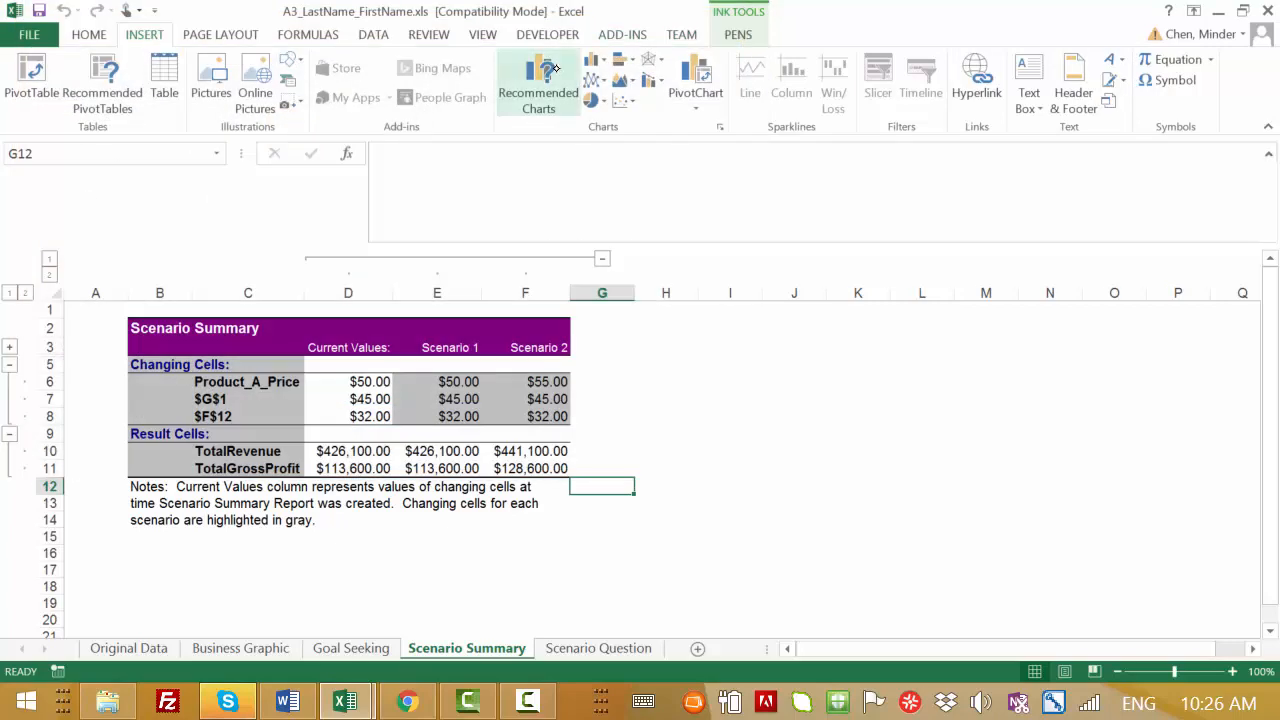
pyautogui.click(290, 60)
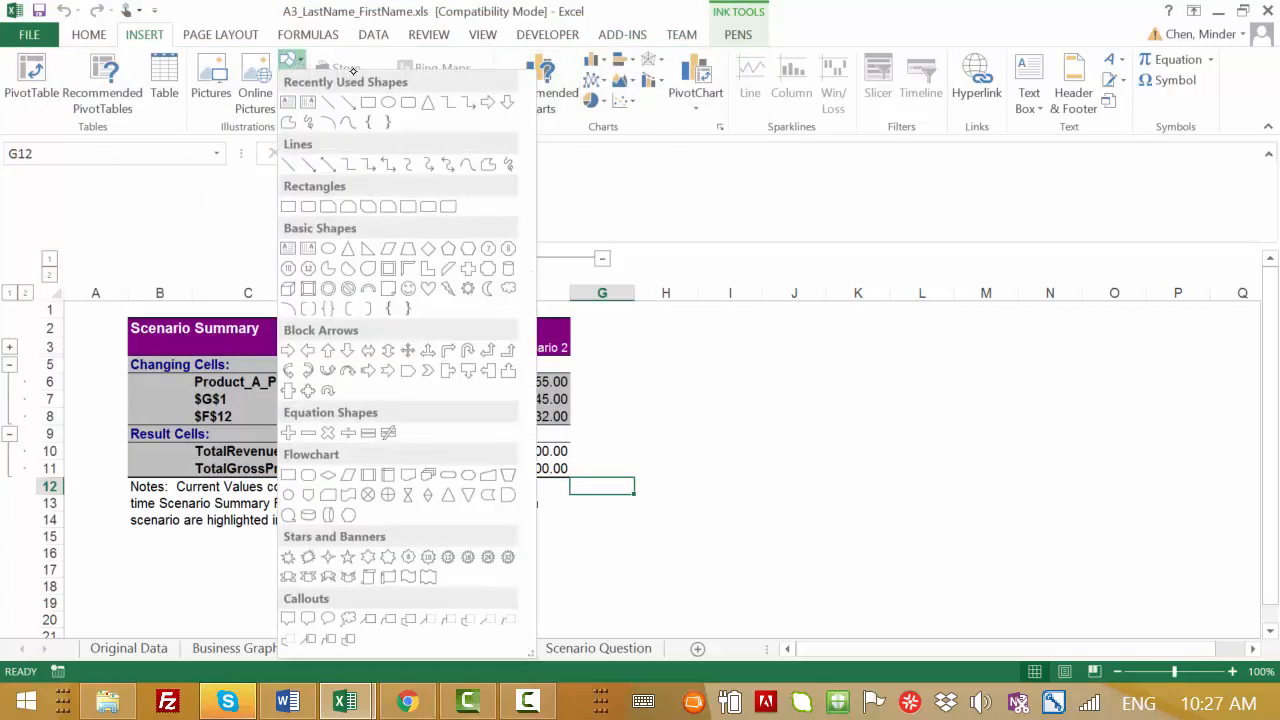
pyautogui.click(329, 619)
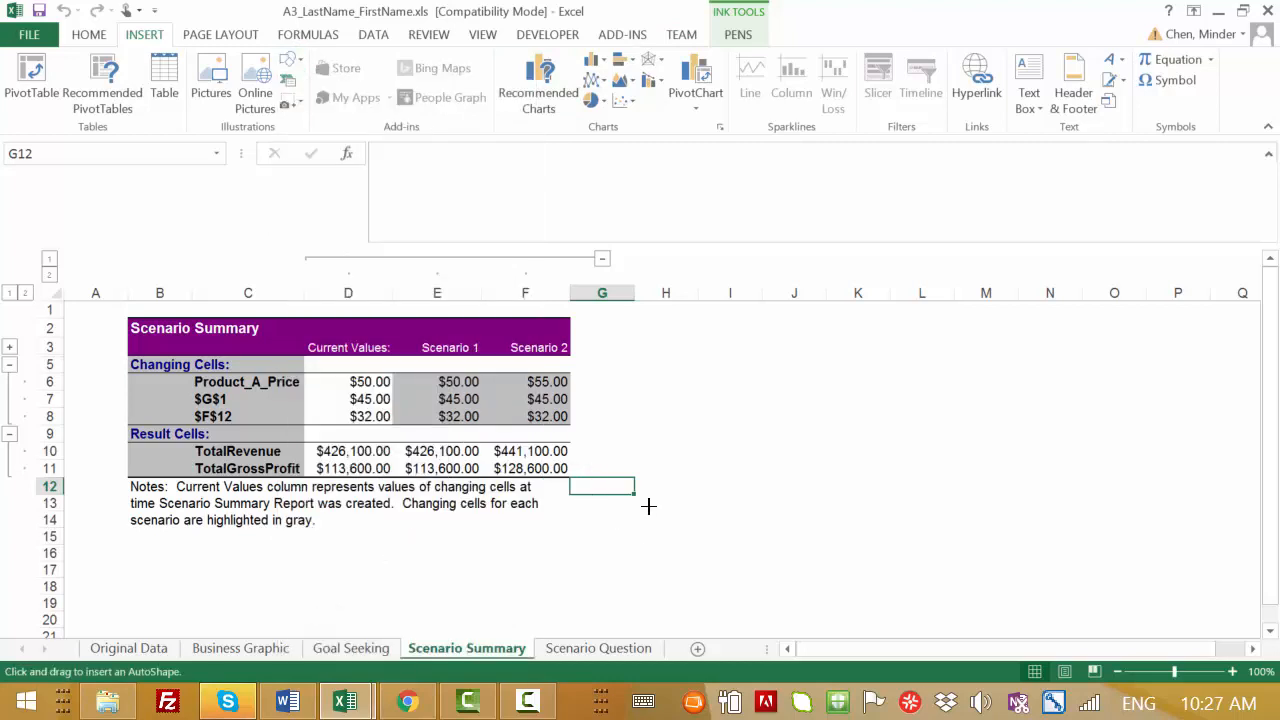
pyautogui.moveTo(648, 502); pyautogui.dragTo(790, 591)
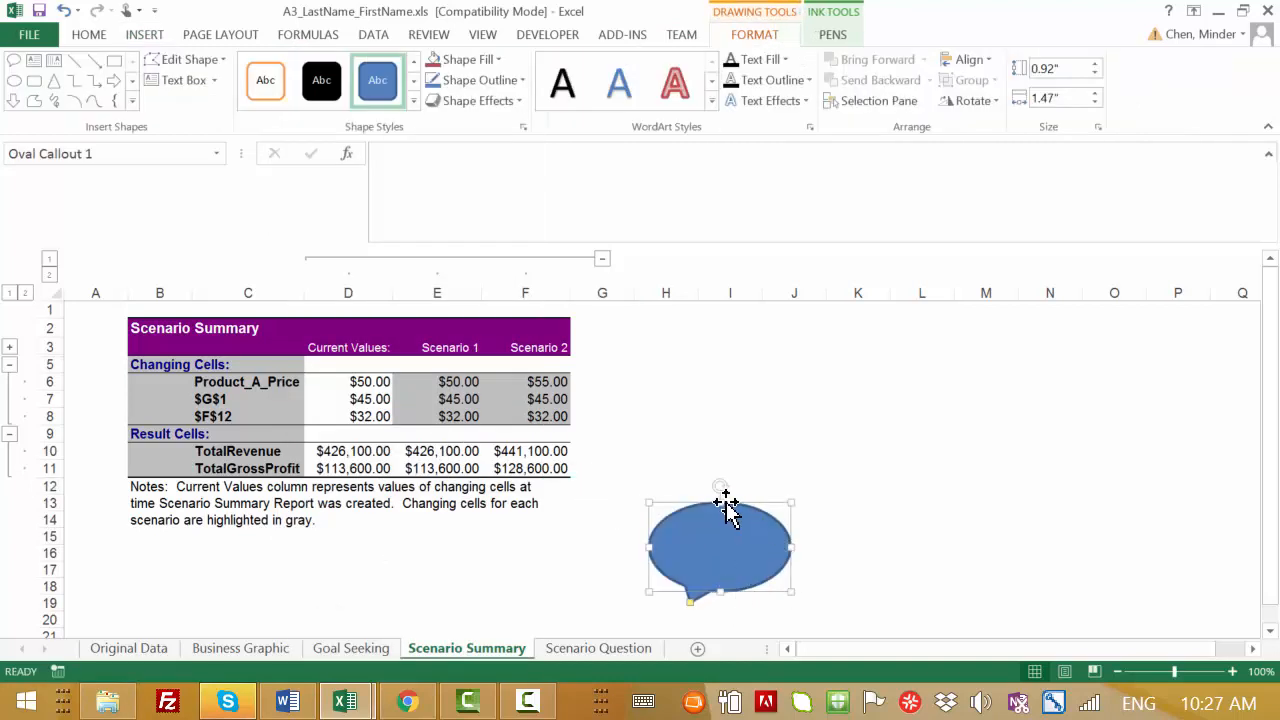
# Move the oval callout over the Scenario 2 column and resize it to about 1.55" wide and 1.87" high to enclose the column's values.
pyautogui.moveTo(724, 506); pyautogui.dragTo(668, 546)
pyautogui.moveTo(558, 412); pyautogui.dragTo(538, 497)
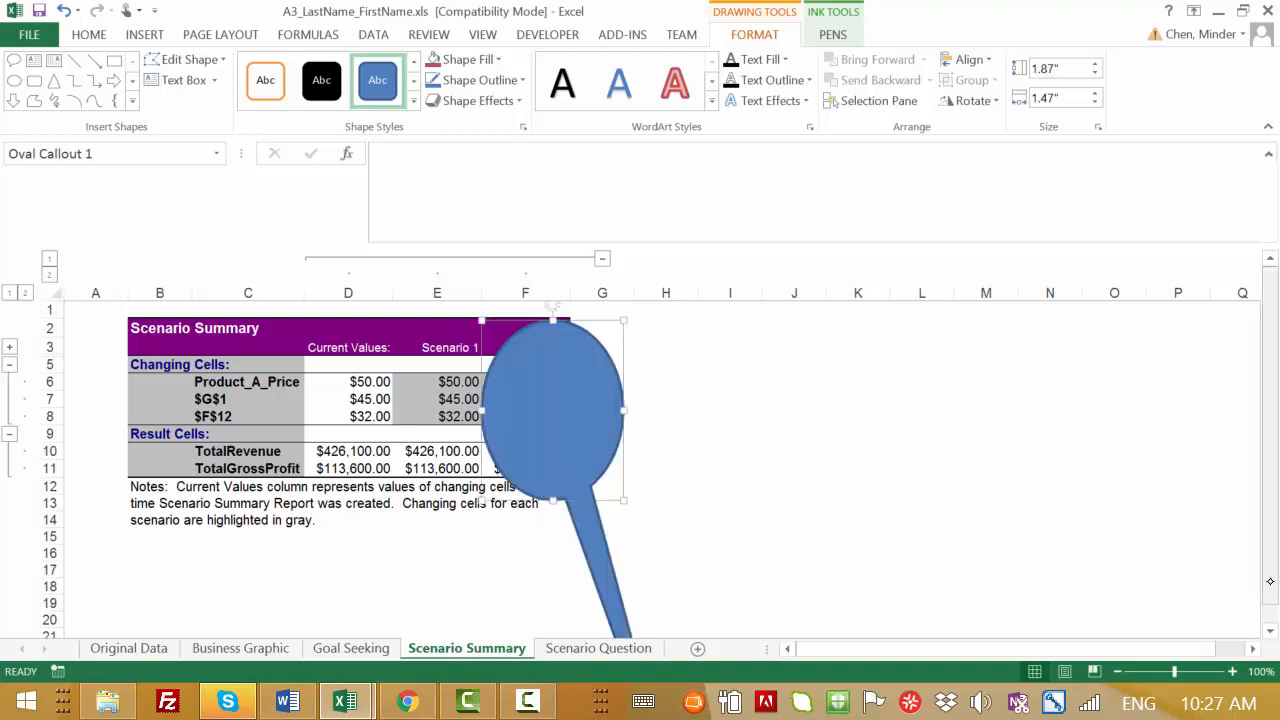
pyautogui.scroll(-1, 1255, 598)
pyautogui.moveTo(600, 457); pyautogui.dragTo(605, 328)
pyautogui.moveTo(623, 463); pyautogui.dragTo(633, 393)
pyautogui.moveTo(697, 584); pyautogui.dragTo(681, 393)
pyautogui.moveTo(605, 378); pyautogui.dragTo(587, 458)
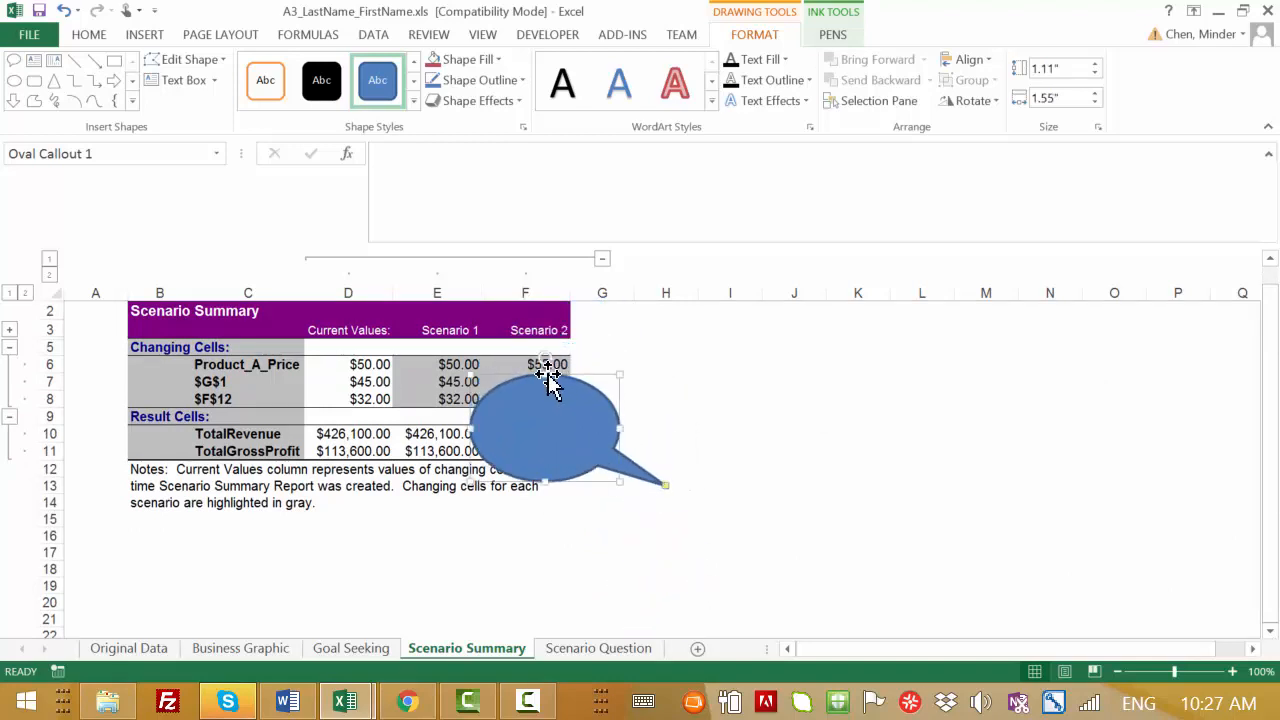
pyautogui.moveTo(549, 378); pyautogui.dragTo(552, 313)
pyautogui.moveTo(553, 419); pyautogui.dragTo(550, 488)
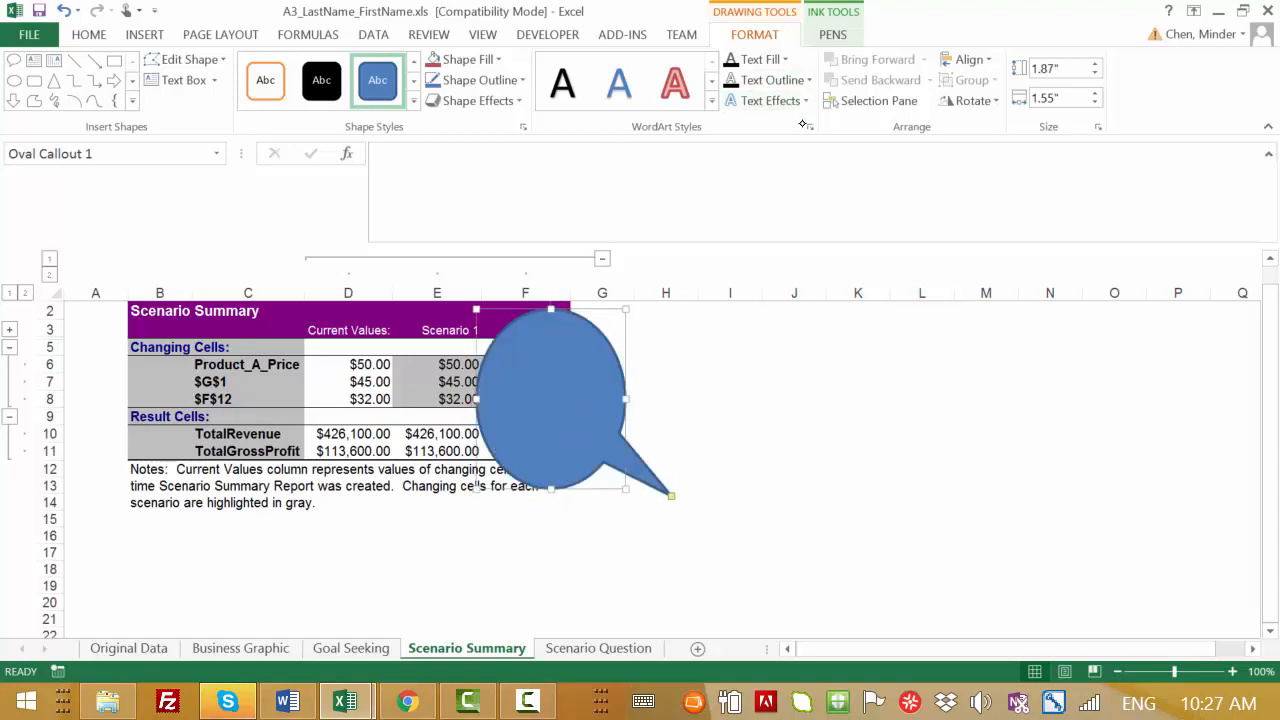
# Remove the oval callout's fill and aim its tail at the blank area near the boundary of columns G and H, around row 15.
pyautogui.click(497, 60)
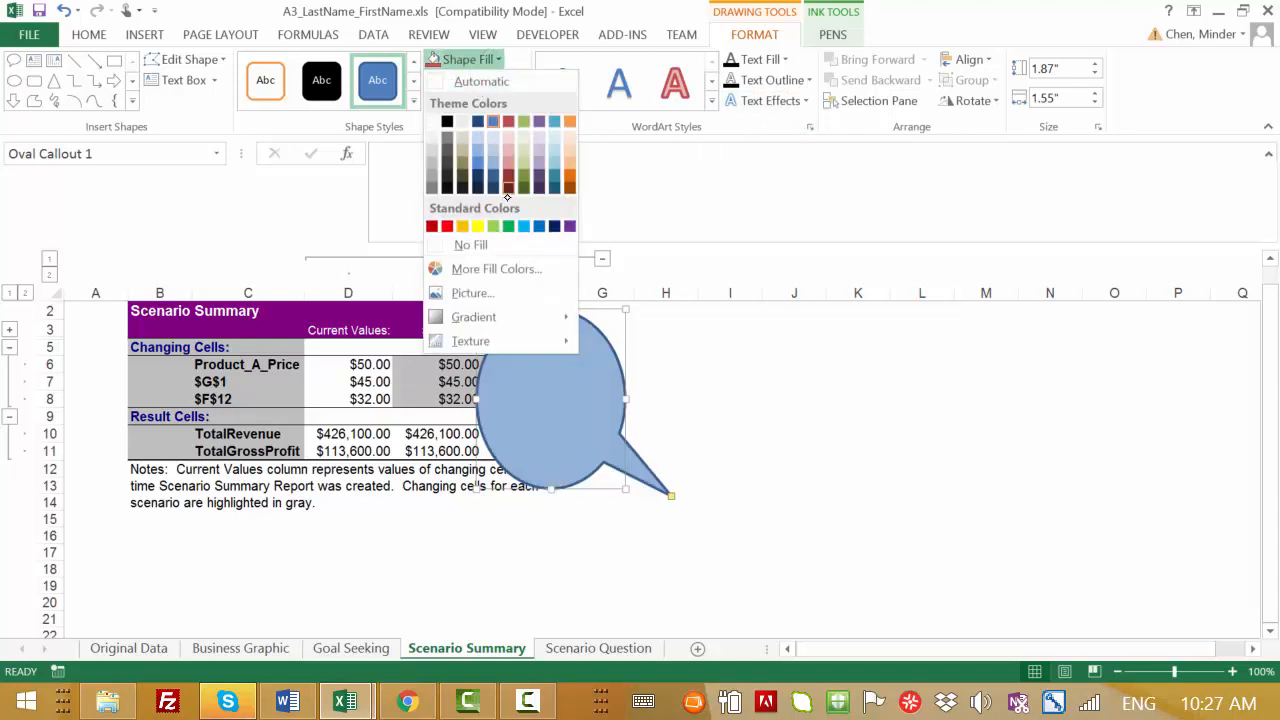
pyautogui.click(496, 246)
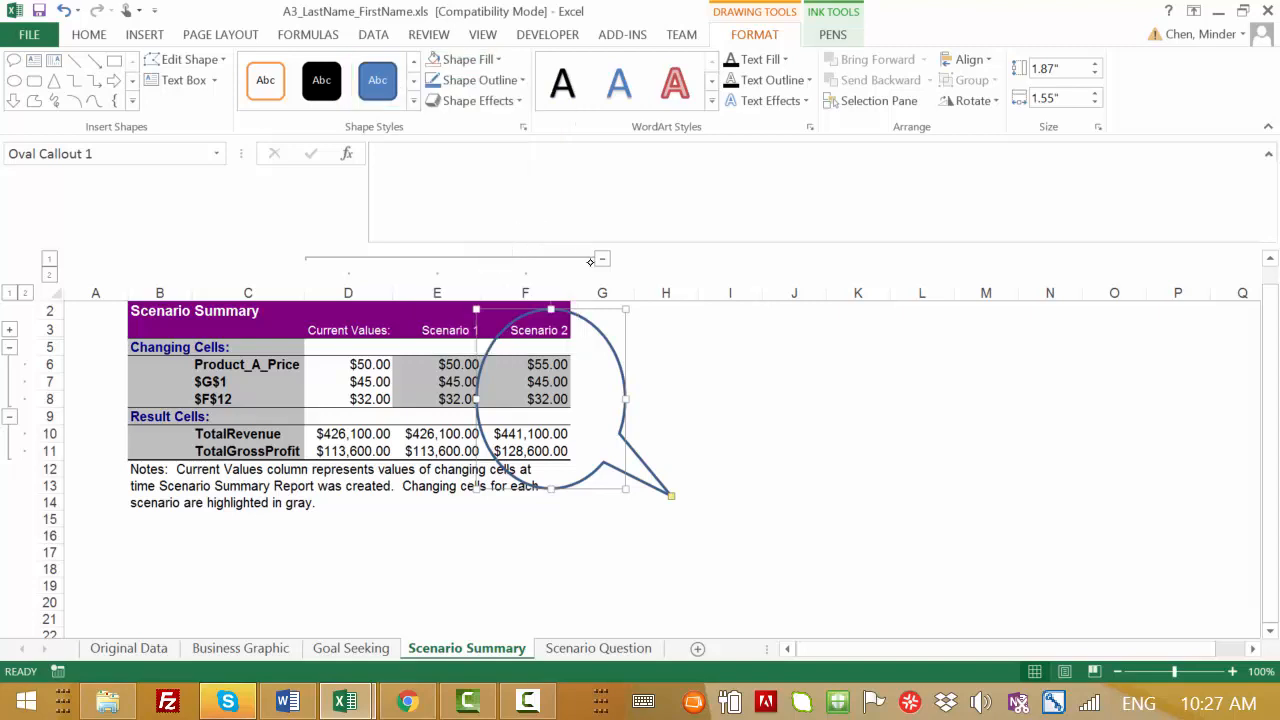
pyautogui.moveTo(671, 508); pyautogui.dragTo(625, 529)
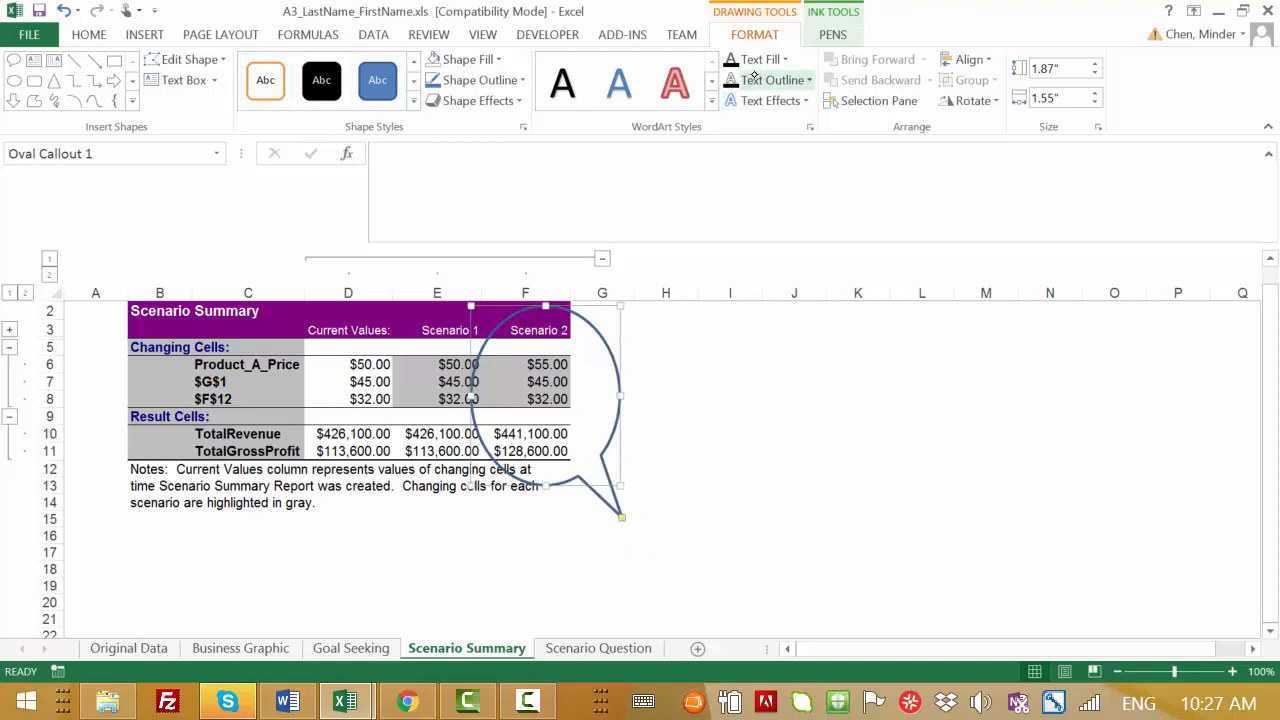
# Enter the note "This is most profit ...." in cell H16 beside the callout's tail.
pyautogui.click(92, 34)
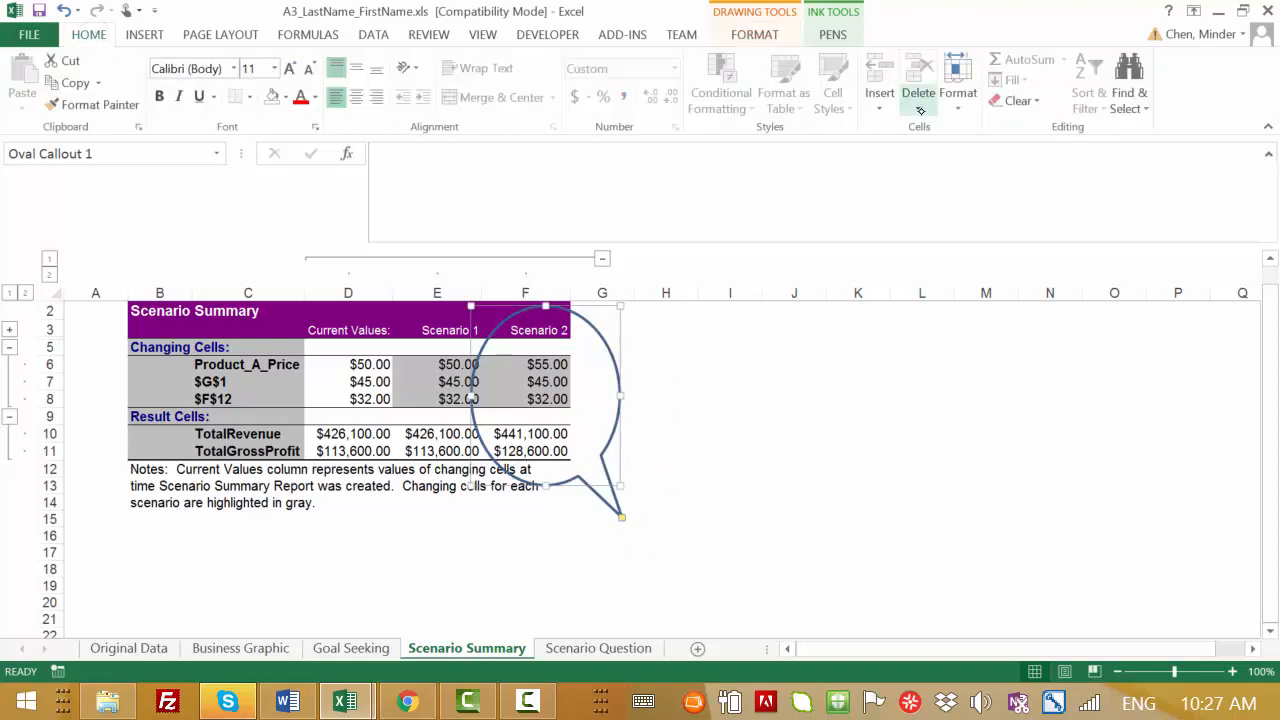
pyautogui.click(606, 549)
pyautogui.click(648, 532)
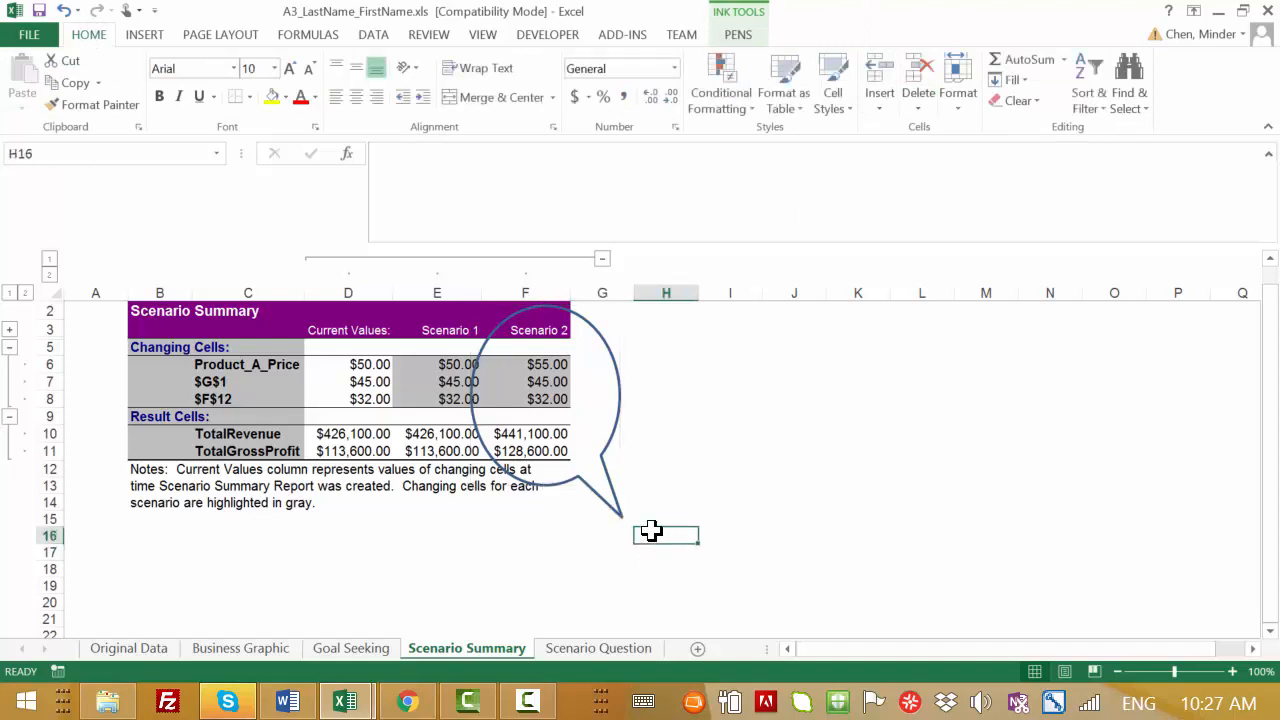
pyautogui.write('This is')
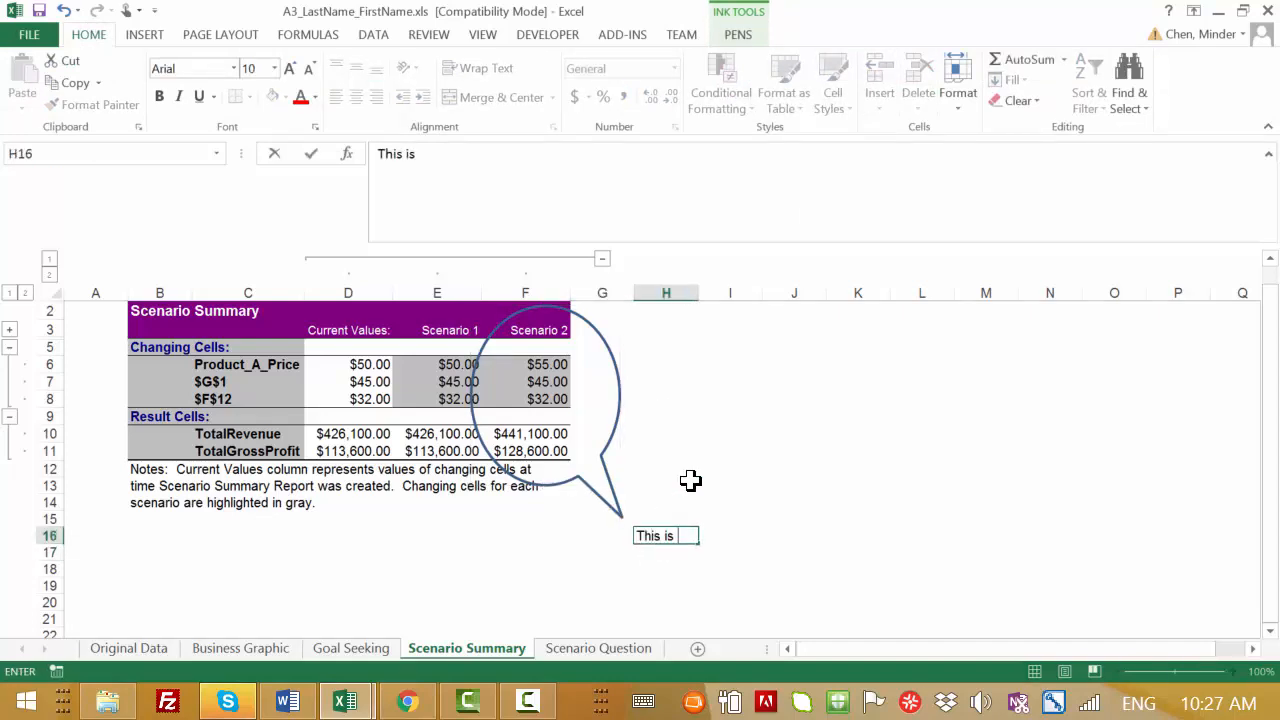
pyautogui.write(' most profit ....')
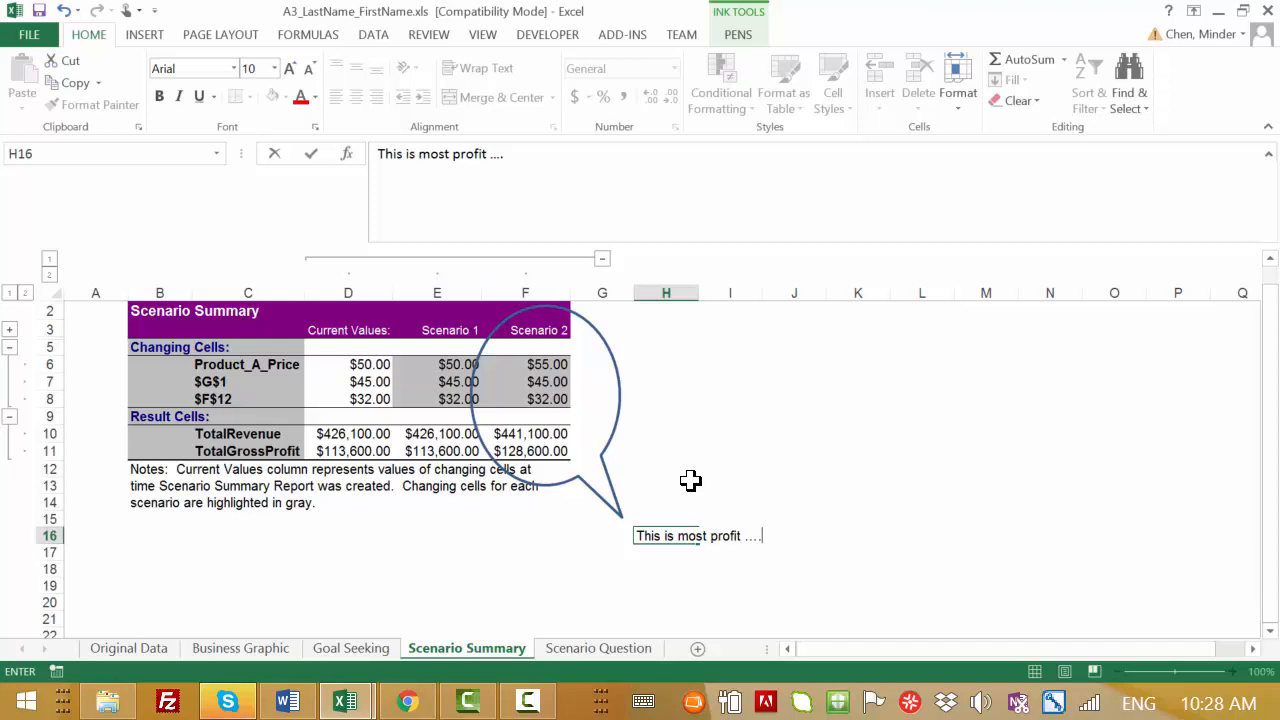
# Switch to the Assignment 3 page in Chrome and open its file upload submission form.
pyautogui.hotkey('alt', 'Tab')
pyautogui.press('Tab')
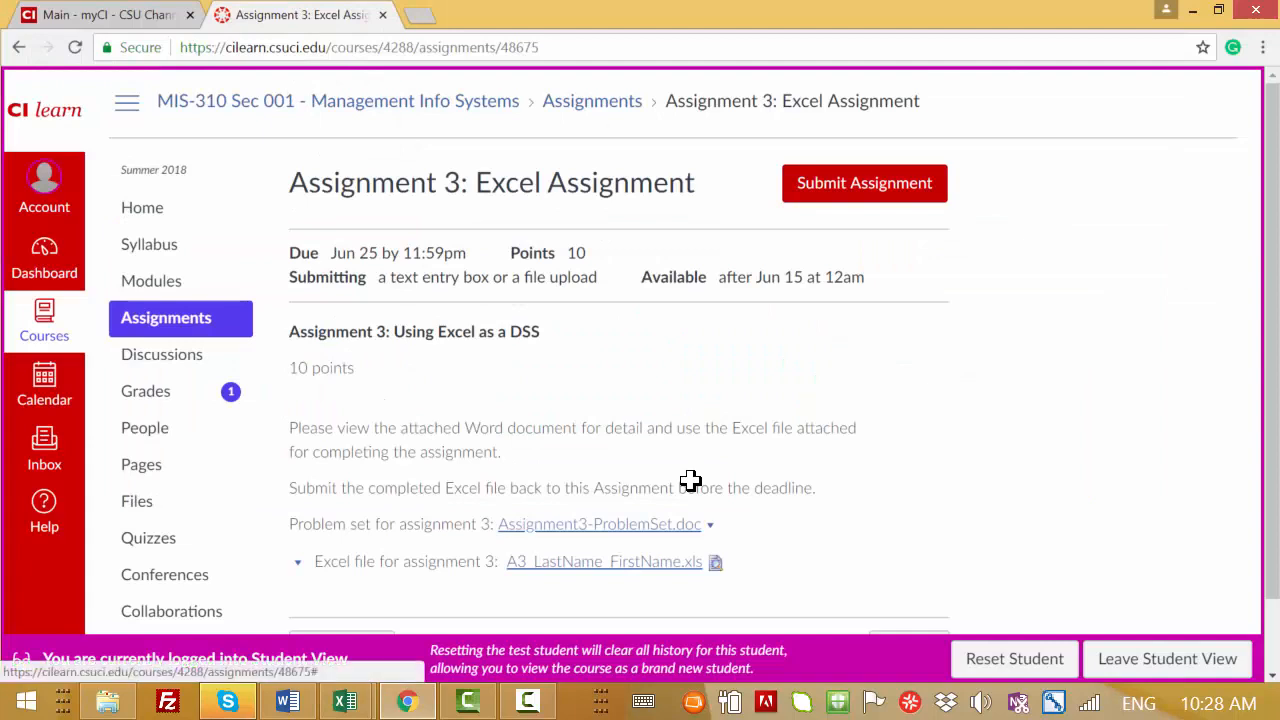
pyautogui.click(893, 200)
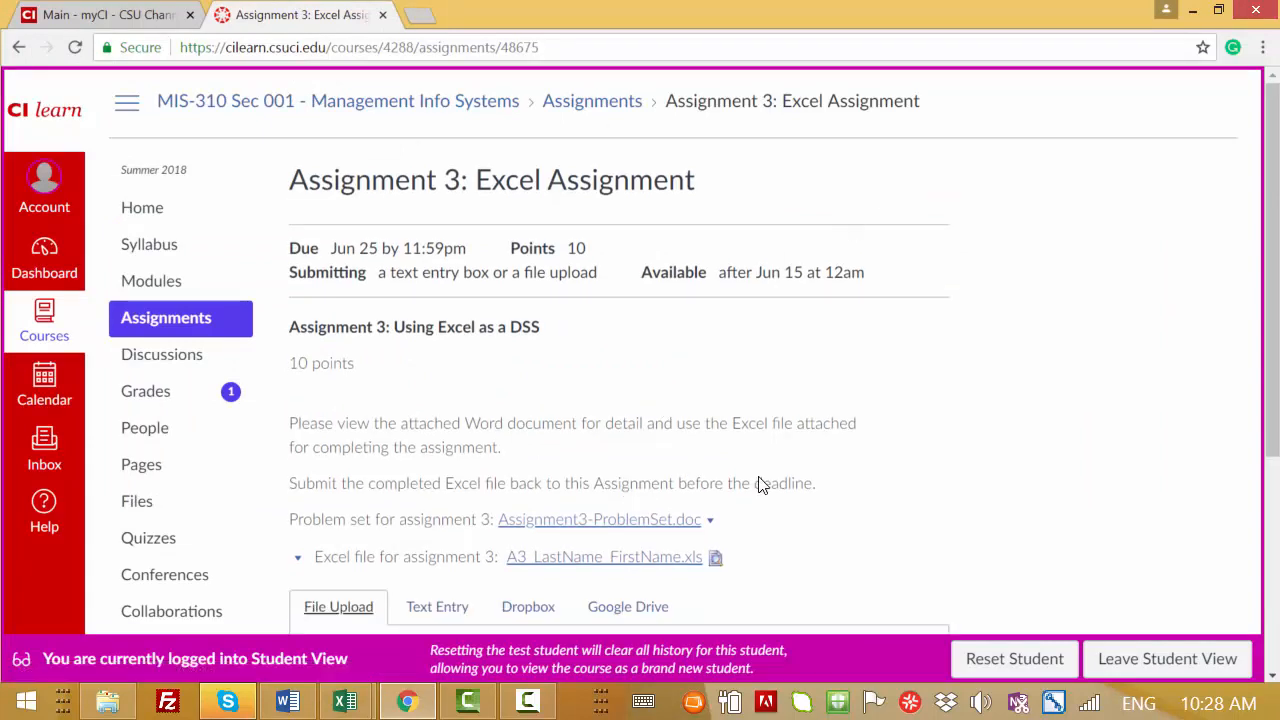
pyautogui.moveTo(1271, 420); pyautogui.dragTo(1254, 628)
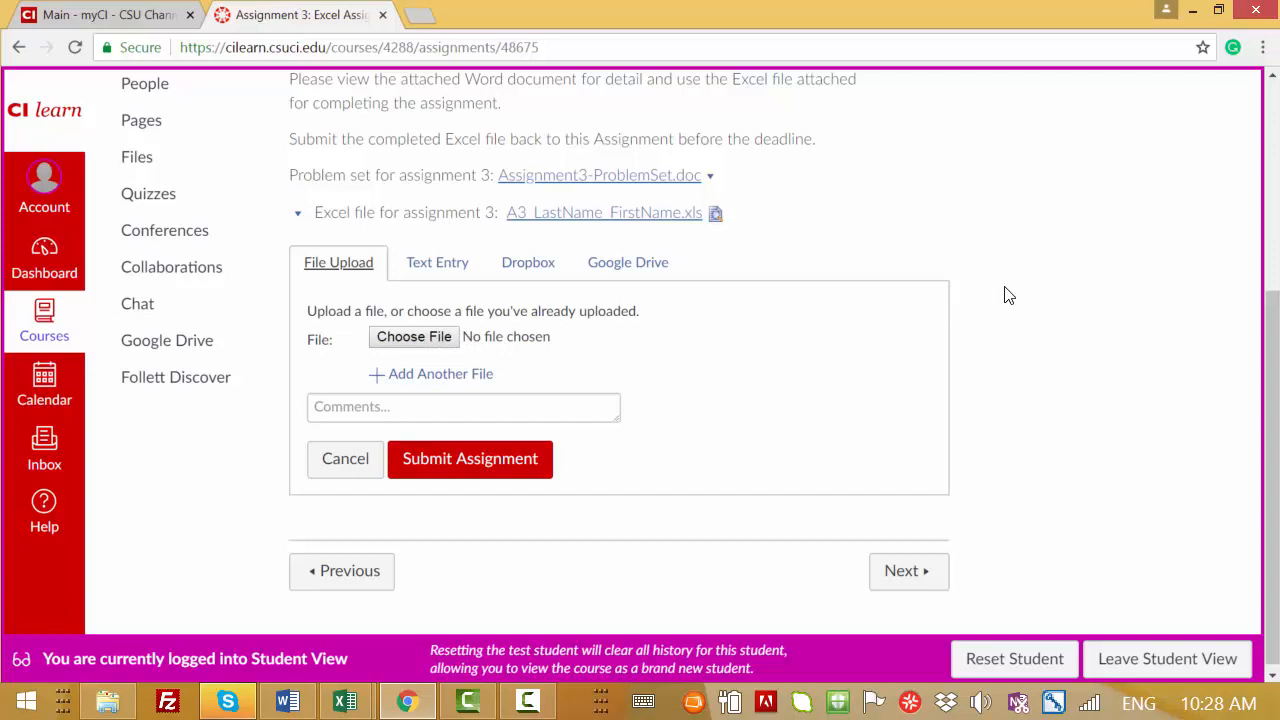
pyautogui.click(533, 706)
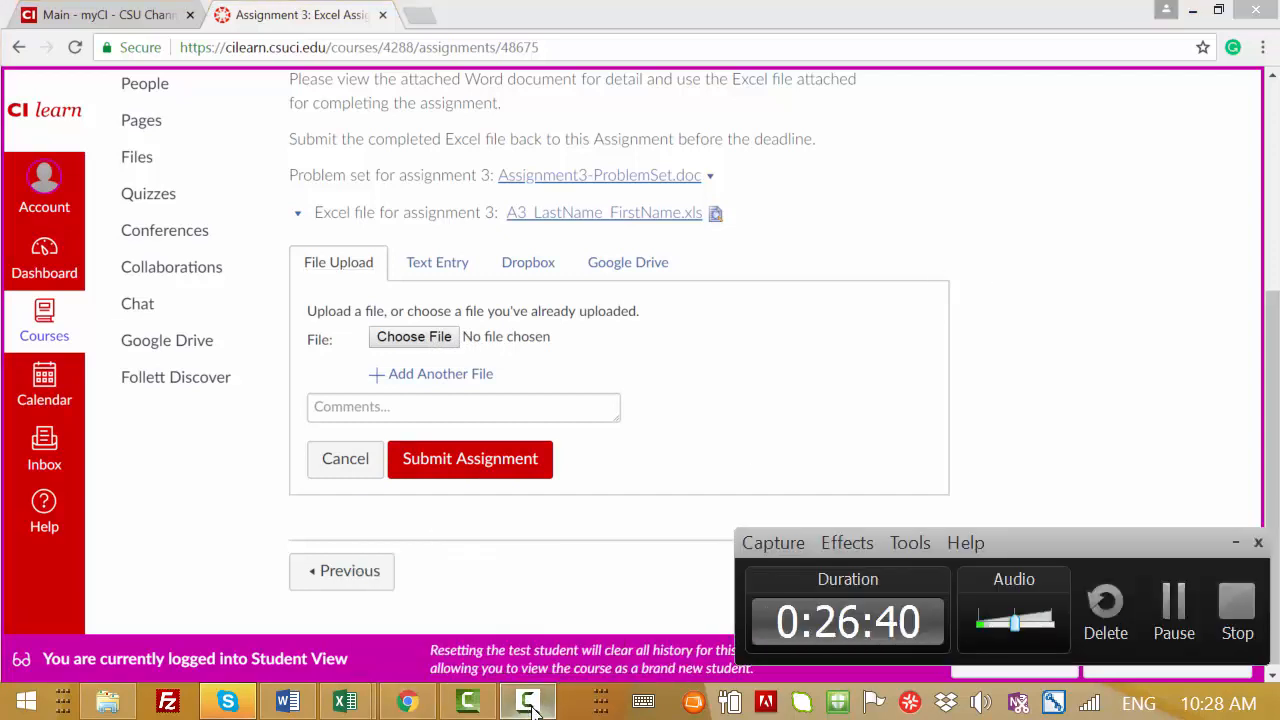